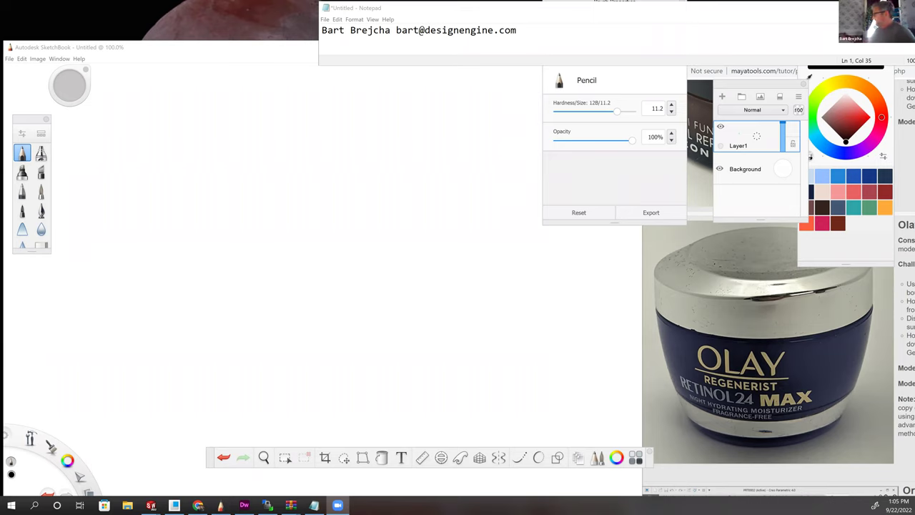
left_click_drag(399, 321, 290, 195)
left_click_drag(292, 316, 404, 184)
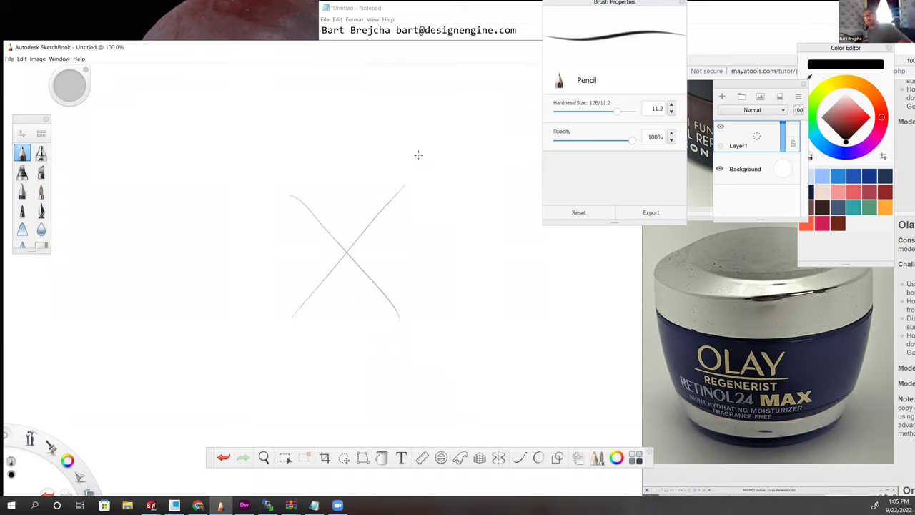
key("ctrl+z")
key("ctrl+z")
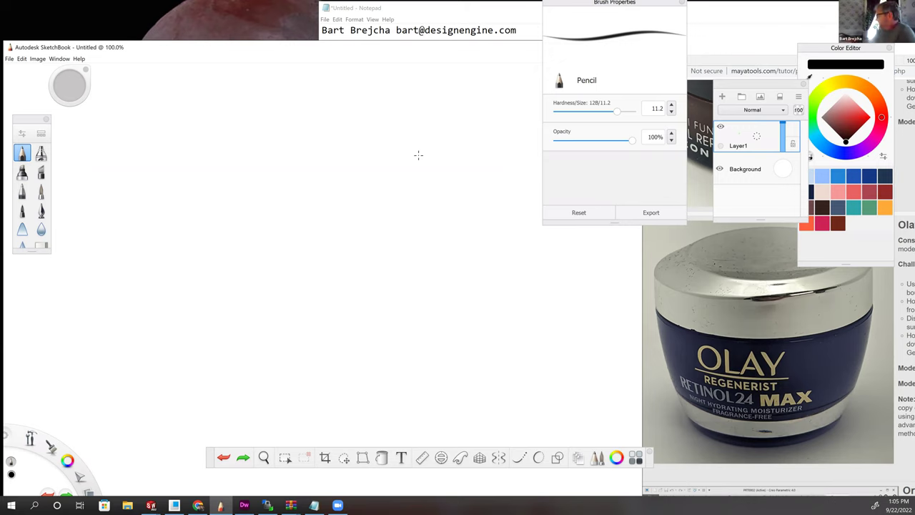
Step: Sketch a half-profile of the jar in black pencil, with a dashed vertical centreline, a base line, a near-vertical side and a top edge
left_click_drag(255, 118, 253, 178)
left_click_drag(253, 195, 247, 359)
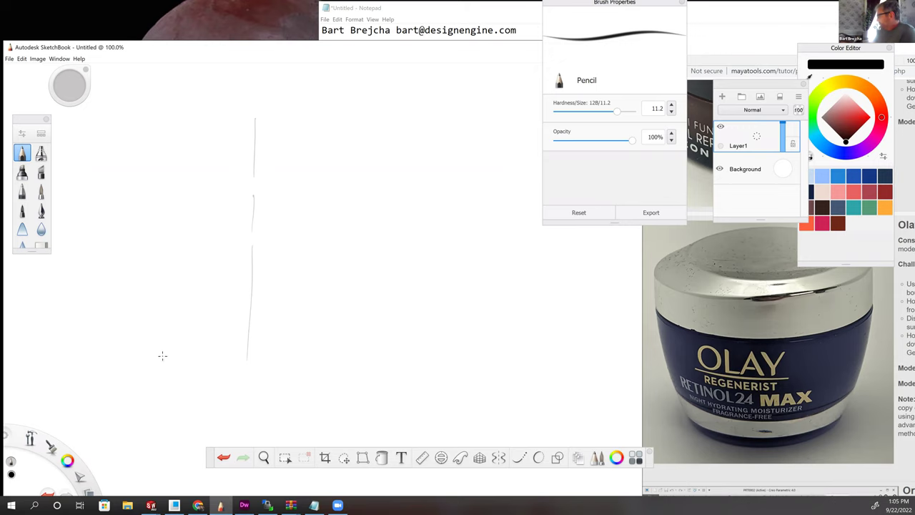
left_click_drag(242, 358, 355, 354)
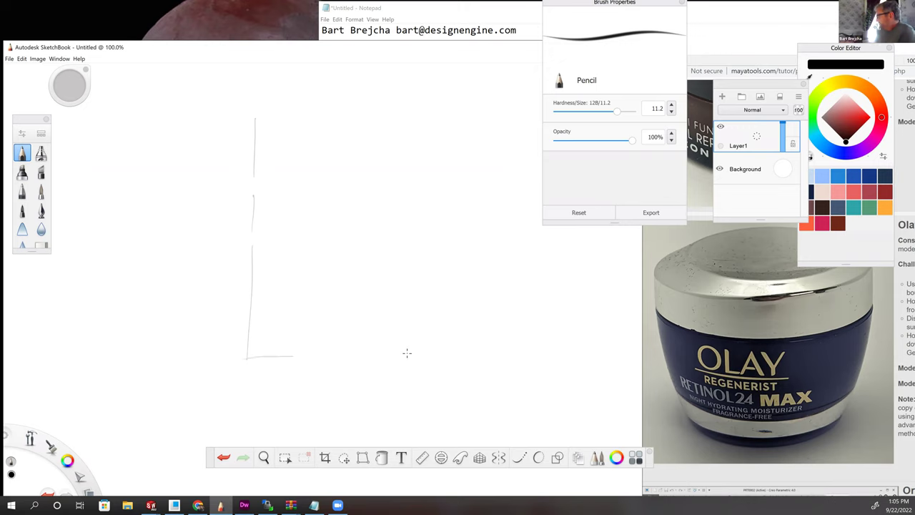
left_click_drag(401, 106, 390, 329)
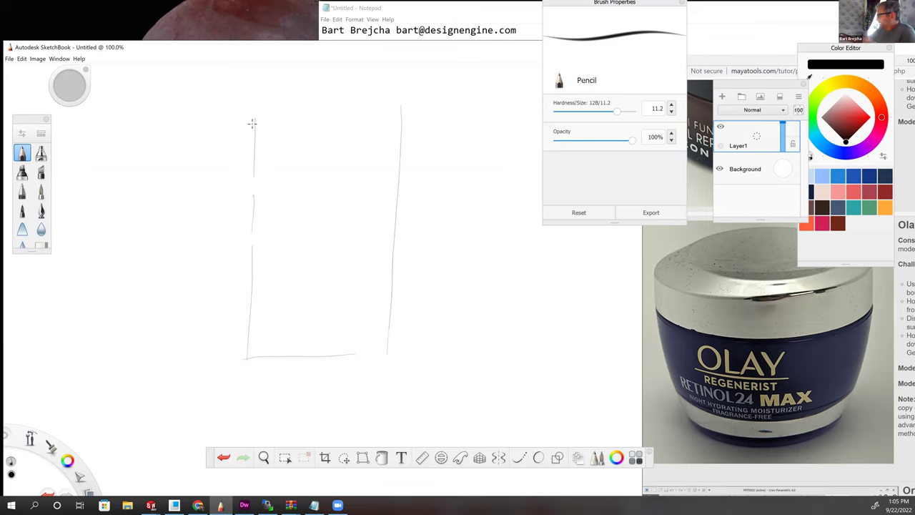
mouse_move(226, 148)
left_mouse_down()
mouse_move(417, 155)
mouse_move(398, 144)
mouse_move(398, 81)
left_mouse_up()
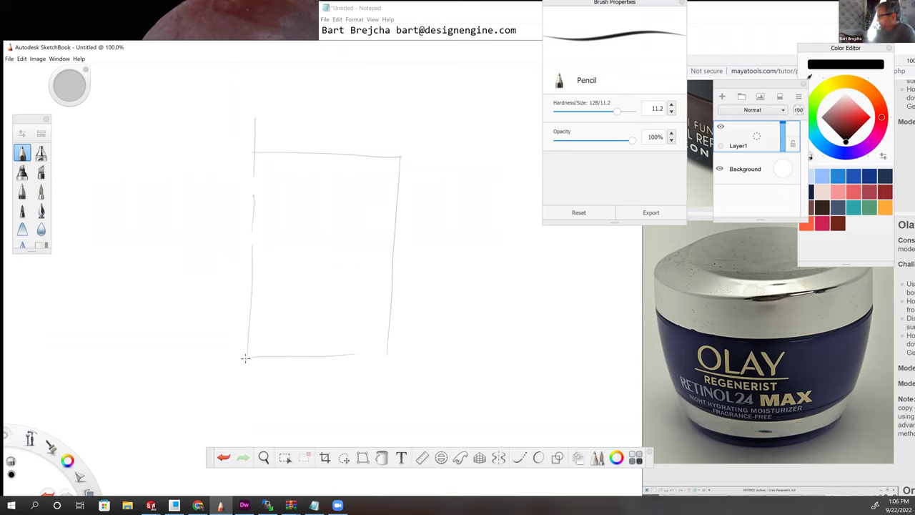
mouse_move(245, 384)
left_mouse_down()
mouse_move(248, 323)
mouse_move(268, 287)
left_mouse_up()
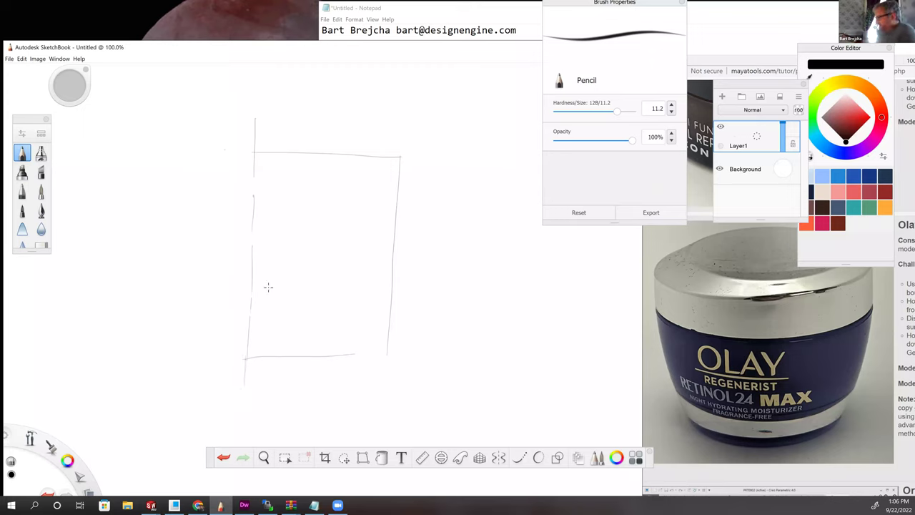
Step: Draw a blue curved side from the upper outer corner in to a circled point on the base, and extend the base outward in black
left_click_drag(69, 464, 48, 481)
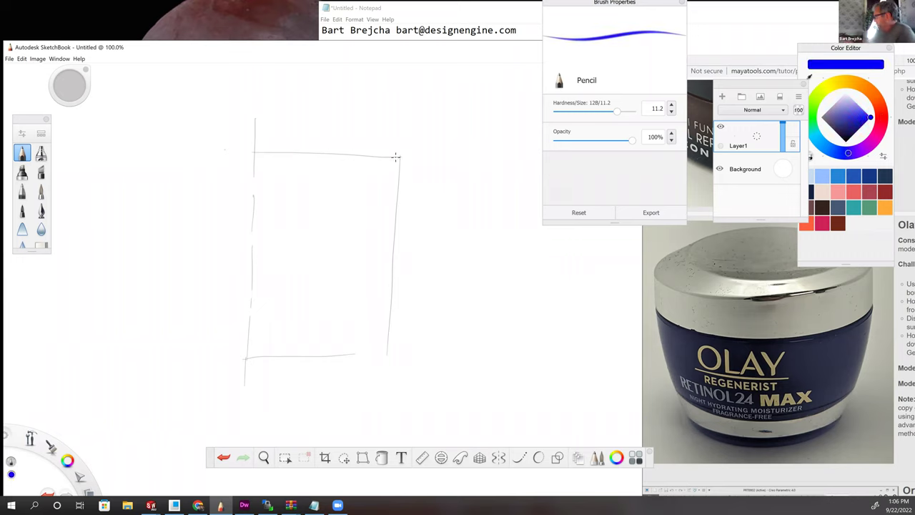
mouse_move(399, 157)
left_mouse_down()
mouse_move(379, 282)
mouse_move(356, 353)
left_mouse_up()
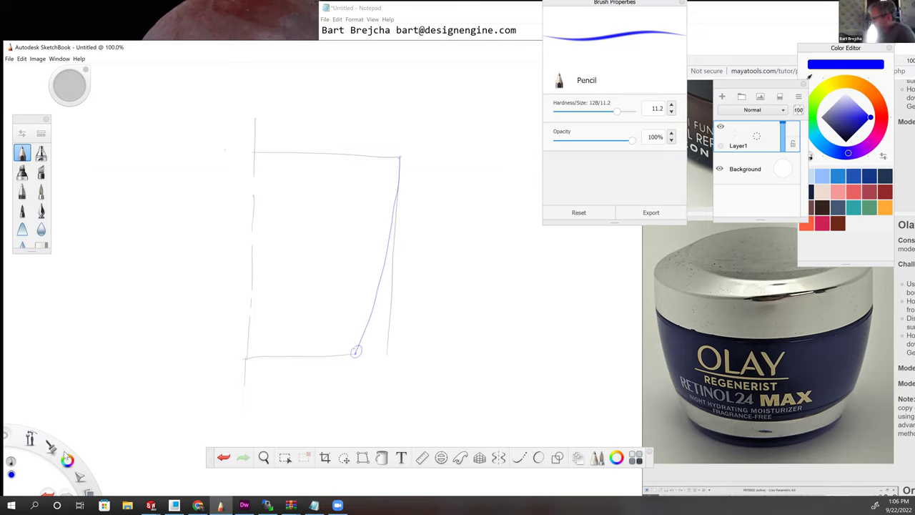
left_click_drag(67, 457, 87, 439)
left_click_drag(359, 353, 388, 349)
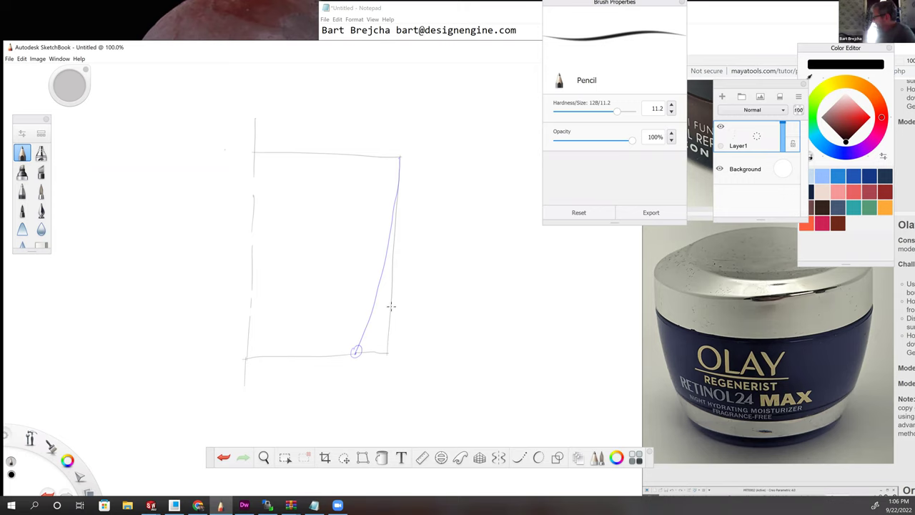
Step: Add leaders with circled numbers in black, marking the straight outer side as 5 and the blue curved side as 6
left_click_drag(389, 309, 409, 291)
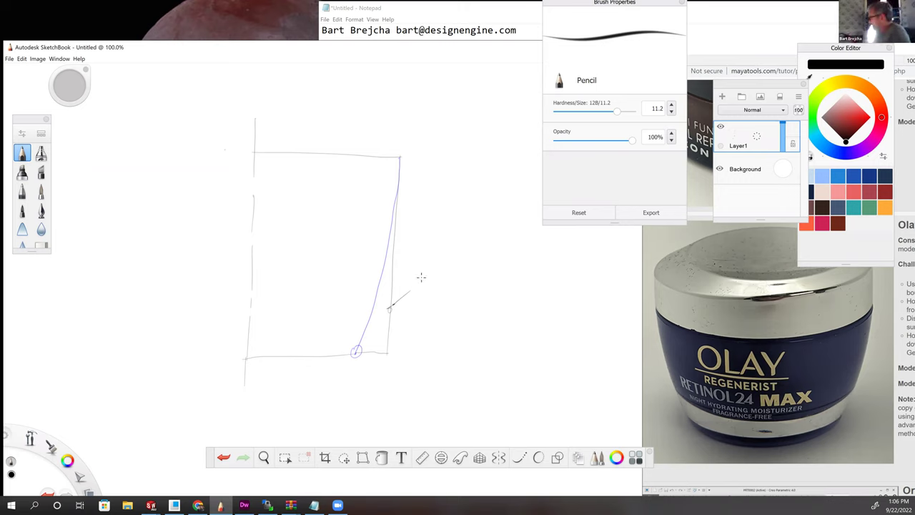
left_click_drag(419, 278, 418, 291)
mouse_move(418, 277)
left_mouse_down()
mouse_move(426, 270)
mouse_move(415, 273)
left_mouse_up()
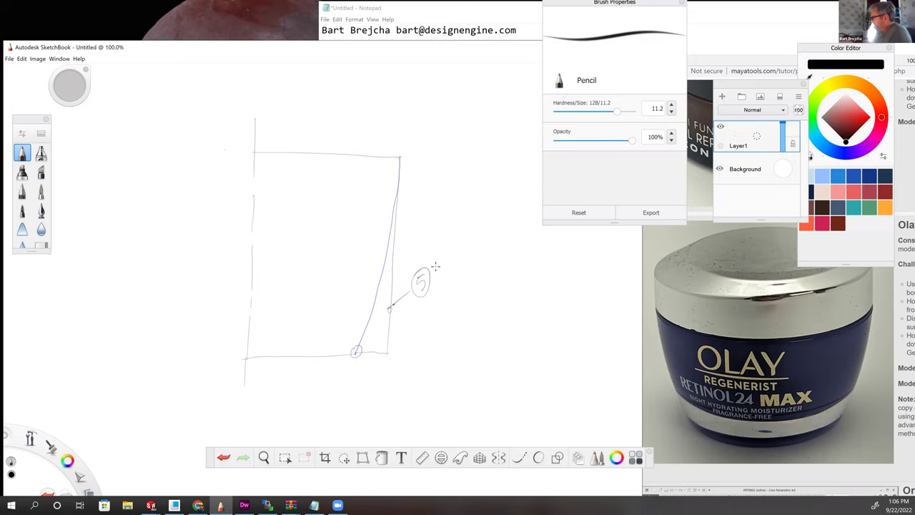
left_click_drag(378, 289, 378, 291)
left_click_drag(429, 254, 428, 254)
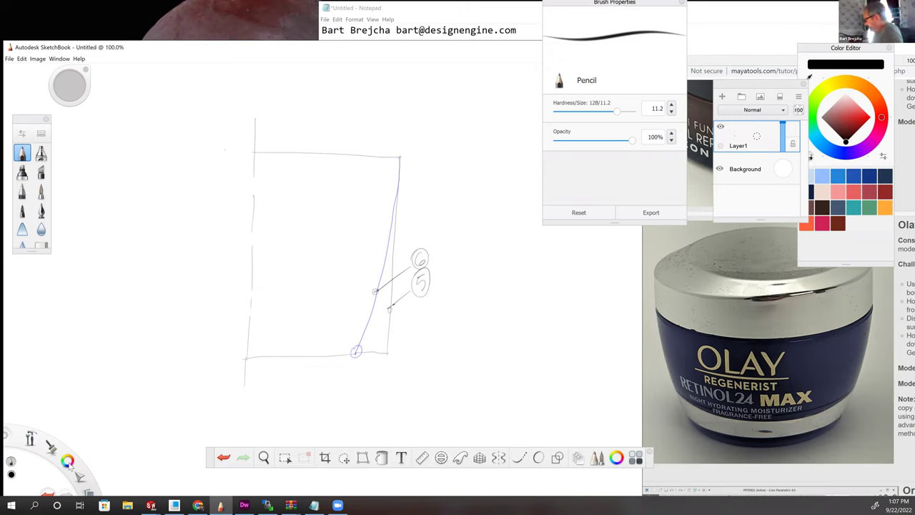
Step: Draw a blue arched bottom curve from the centreline to the outer corner, with a long radius line down to a marked centre point
left_click_drag(68, 463, 87, 480)
left_click_drag(250, 343, 402, 352)
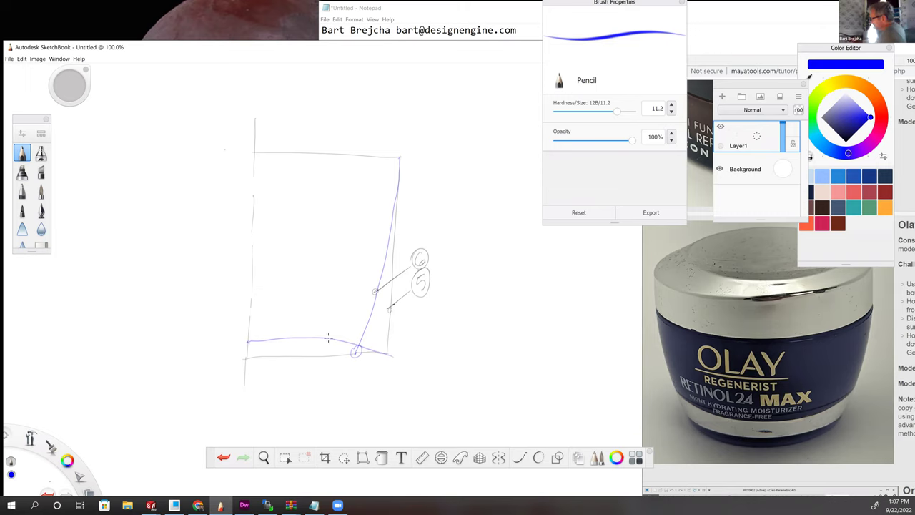
left_click_drag(328, 341, 279, 443)
left_click_drag(233, 490, 250, 486)
left_click_drag(239, 486, 241, 487)
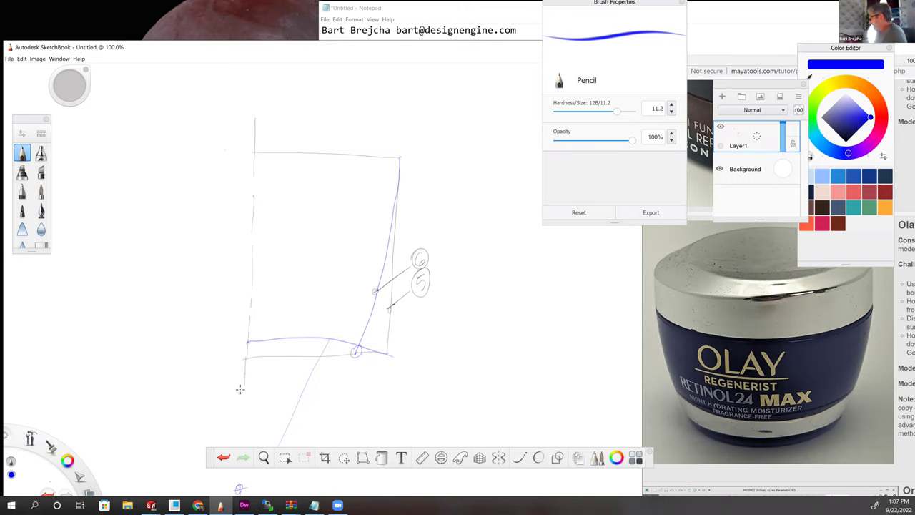
left_click_drag(322, 353, 327, 342)
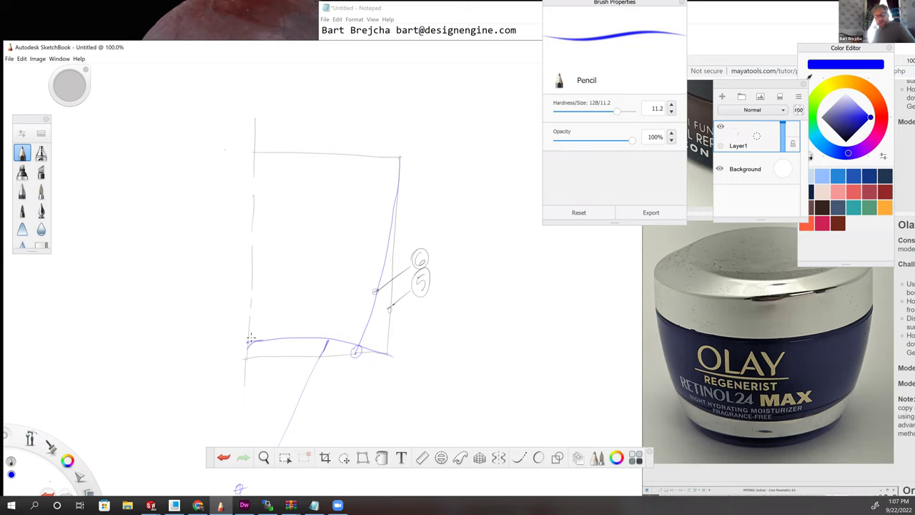
key("ctrl+z")
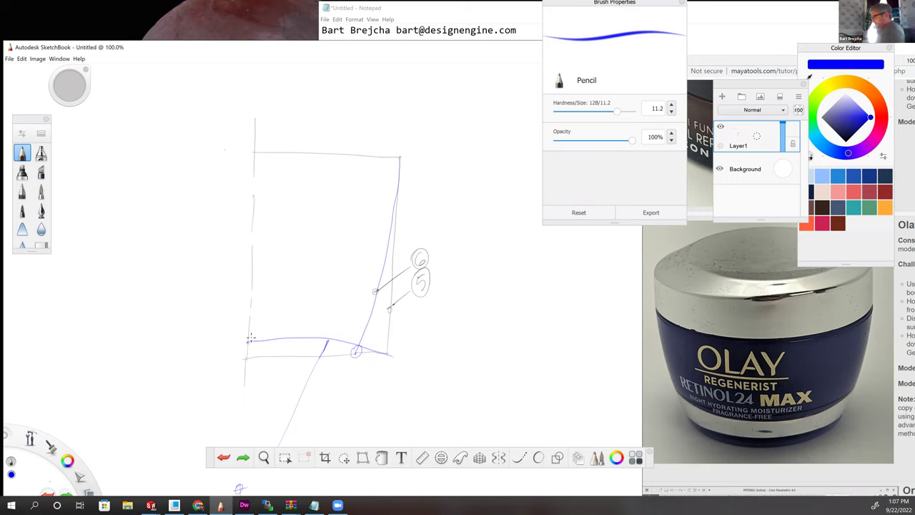
Step: Trace the bottom and side in red with a rounded lower corner, and label the bottom curve 7 and the rounding 8 in black
left_click_drag(67, 461, 49, 443)
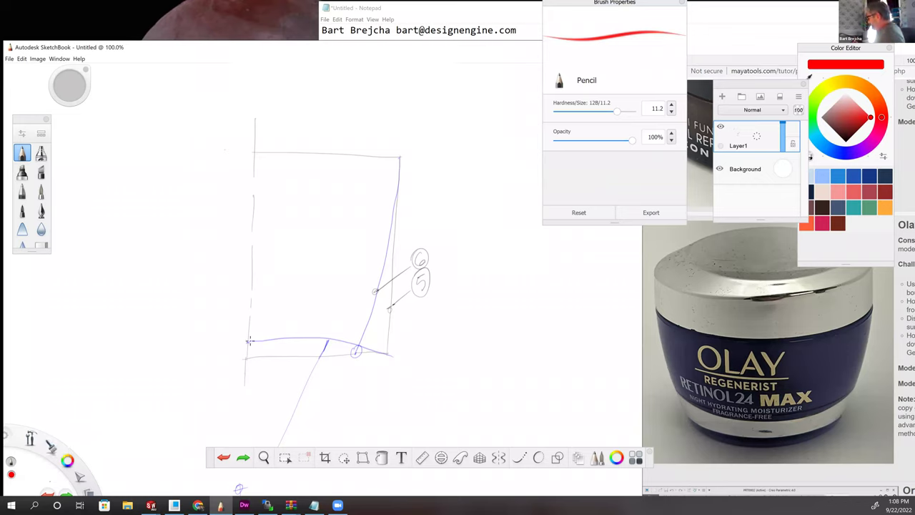
mouse_move(252, 340)
left_mouse_down()
mouse_move(342, 339)
mouse_move(367, 323)
mouse_move(400, 220)
left_mouse_up()
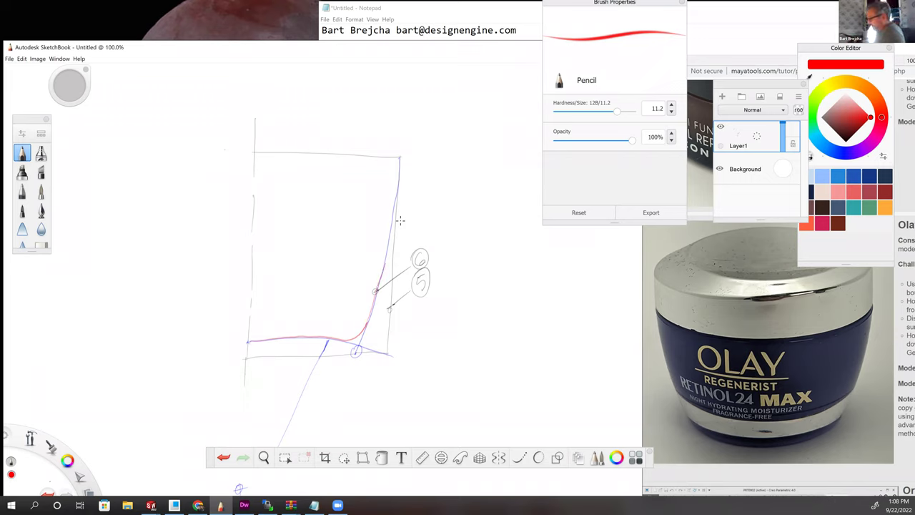
left_click_drag(68, 461, 69, 430)
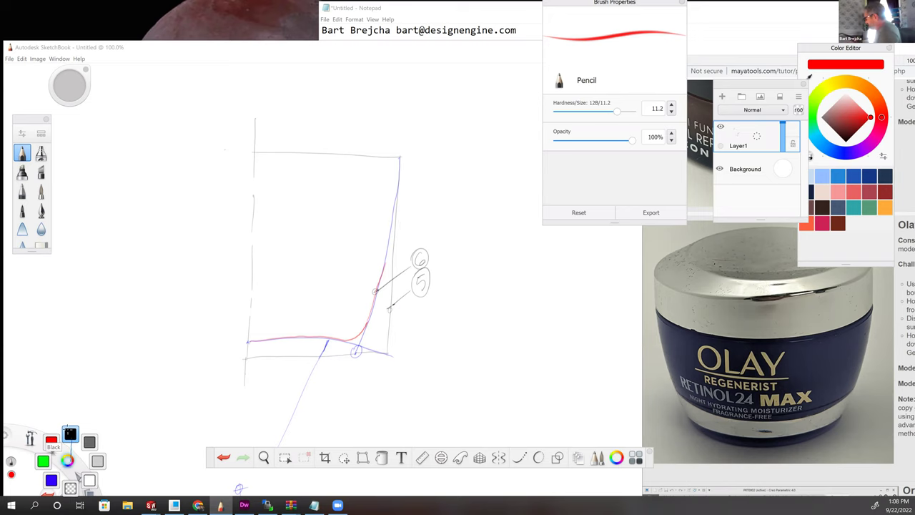
left_click(69, 429)
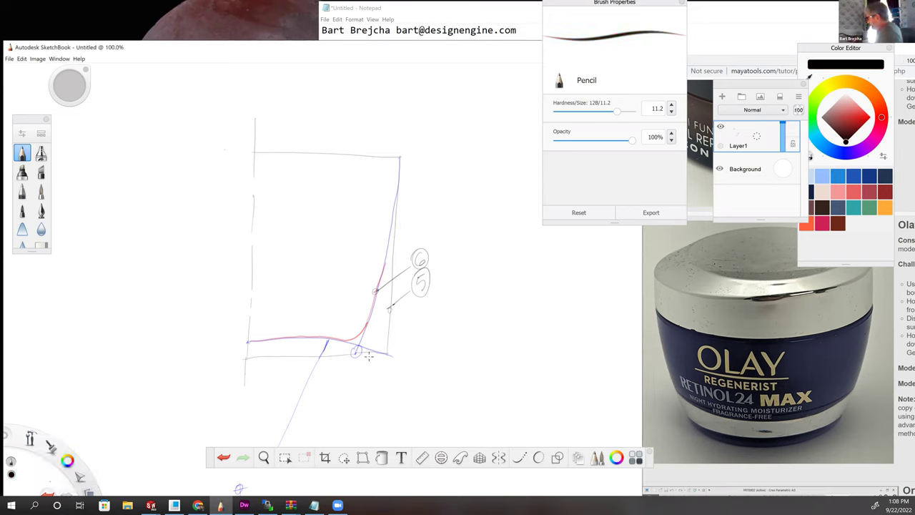
mouse_move(370, 351)
left_mouse_down()
mouse_move(360, 407)
mouse_move(365, 388)
left_mouse_up()
mouse_move(358, 333)
left_mouse_down()
mouse_move(411, 337)
mouse_move(401, 336)
left_mouse_up()
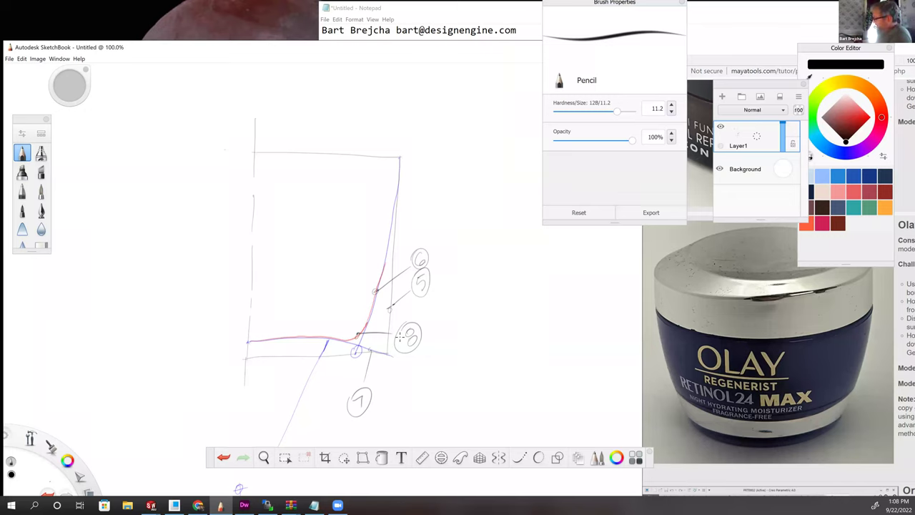
Step: Point an arrow at the rounded lower corner and draw extension lines with a vertical dimension for the rounding's height
left_click_drag(345, 307, 359, 330)
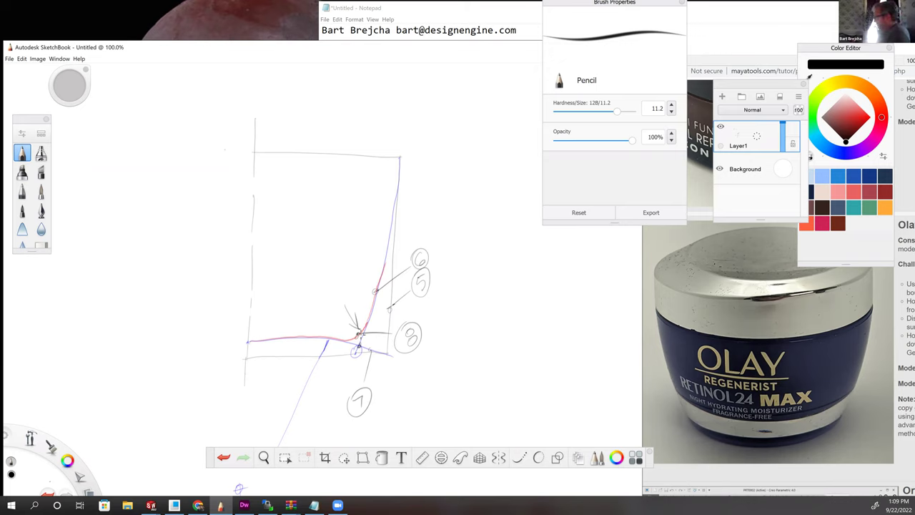
left_click_drag(462, 345, 361, 347)
left_click_drag(453, 317, 369, 319)
mouse_move(446, 301)
left_mouse_down()
mouse_move(444, 345)
mouse_move(442, 328)
left_mouse_up()
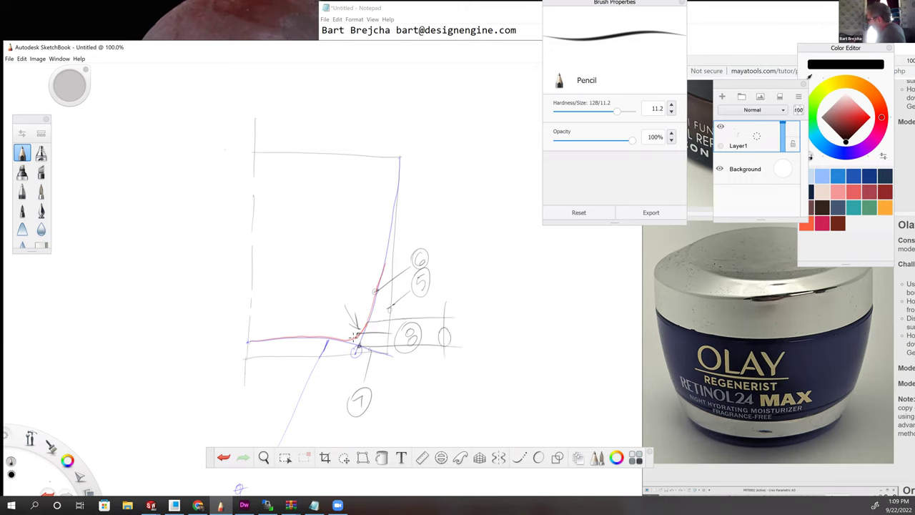
Step: Remove the red rounding at the lower corner and redraw it as a green arc joining the bottom curve to the side
left_click_drag(344, 341, 367, 323)
key("ctrl+z")
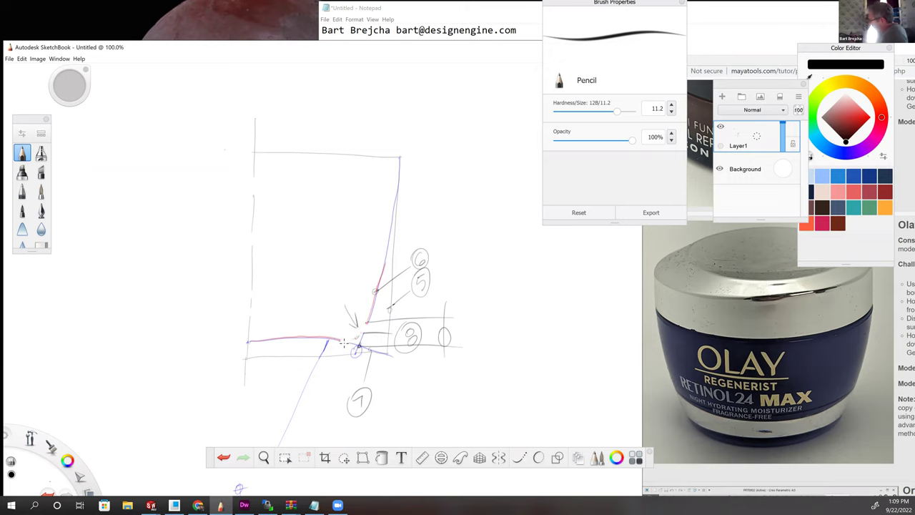
key("ctrl+z")
mouse_move(67, 461)
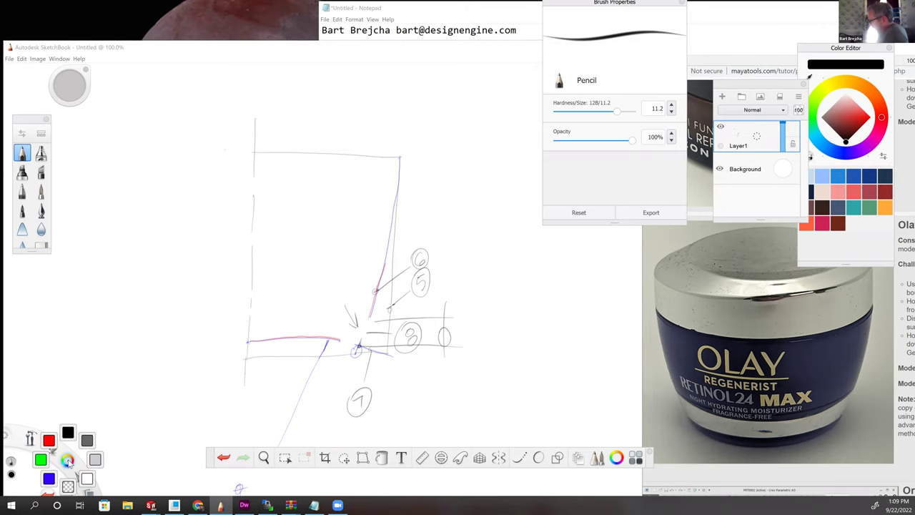
left_click(40, 459)
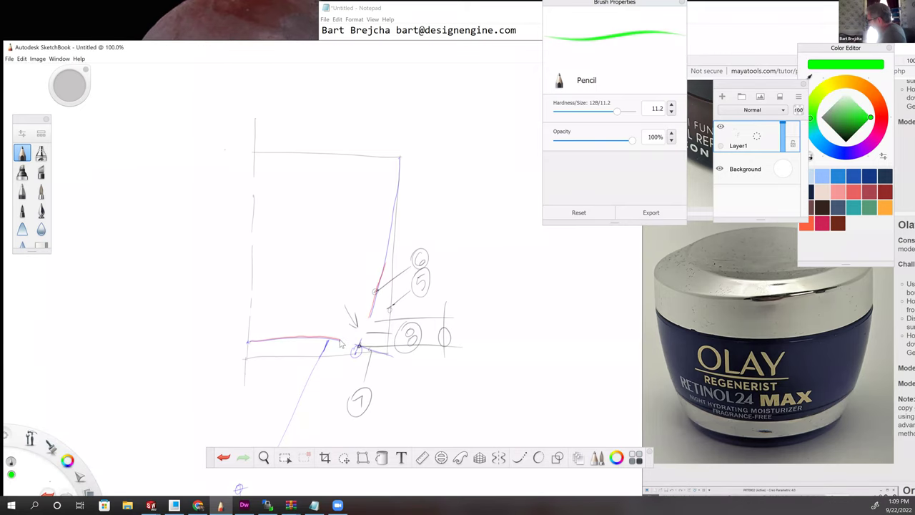
left_click_drag(347, 341, 368, 323)
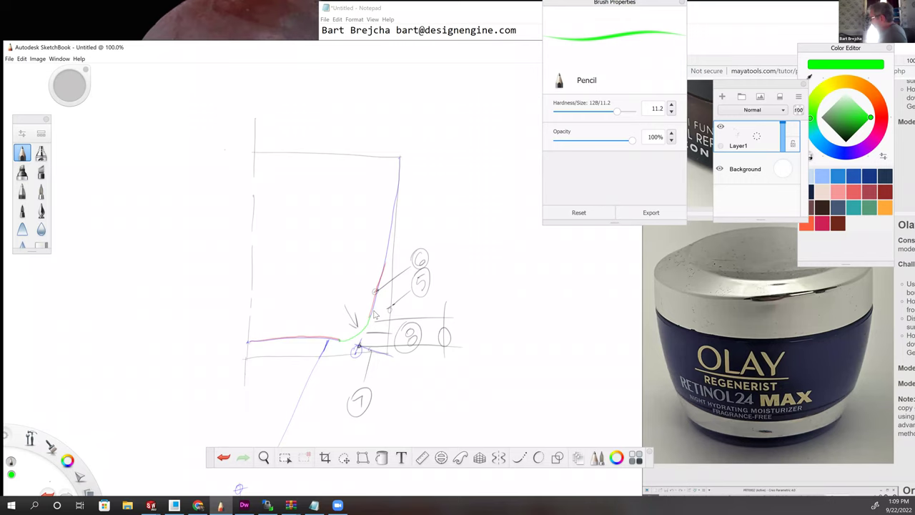
Step: Draw a green horizontal line across the upper part of the profile and label its outer end with a boxed A
left_click(837, 429)
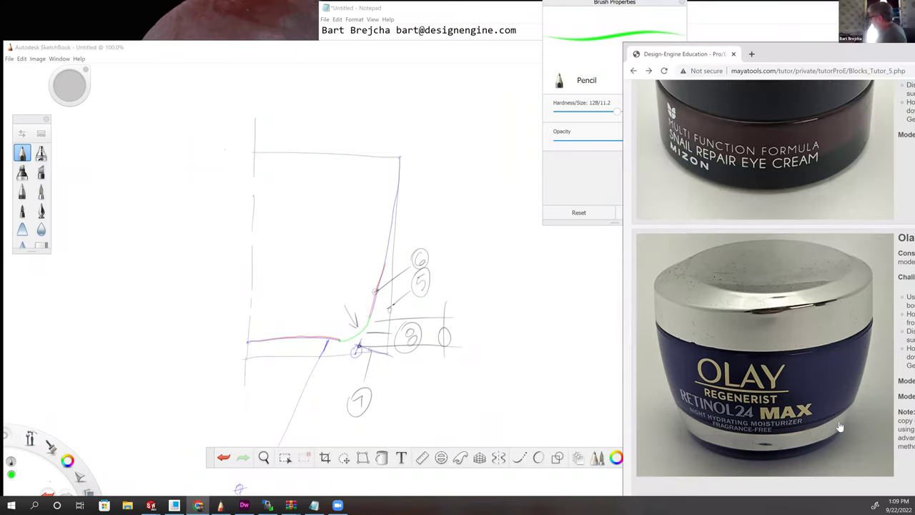
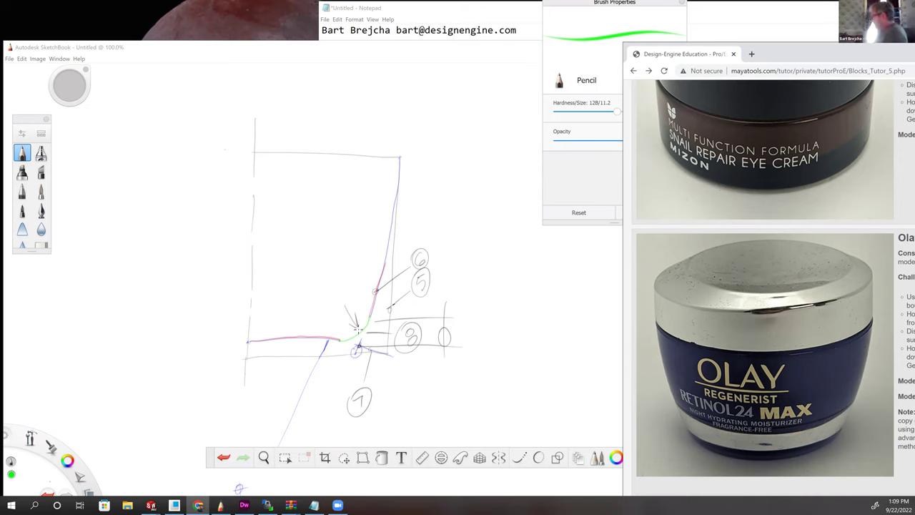
left_click_drag(202, 206, 504, 203)
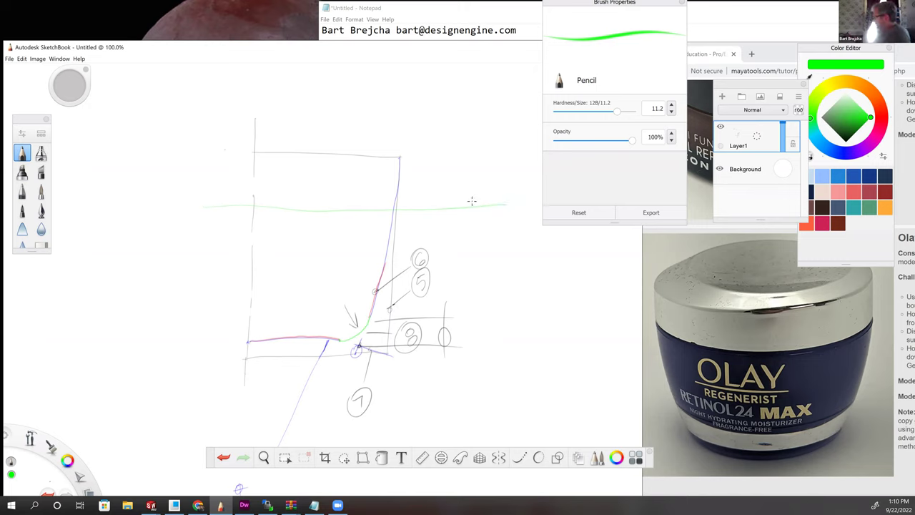
mouse_move(471, 205)
left_mouse_down()
mouse_move(507, 203)
mouse_move(490, 192)
mouse_move(498, 199)
left_mouse_up()
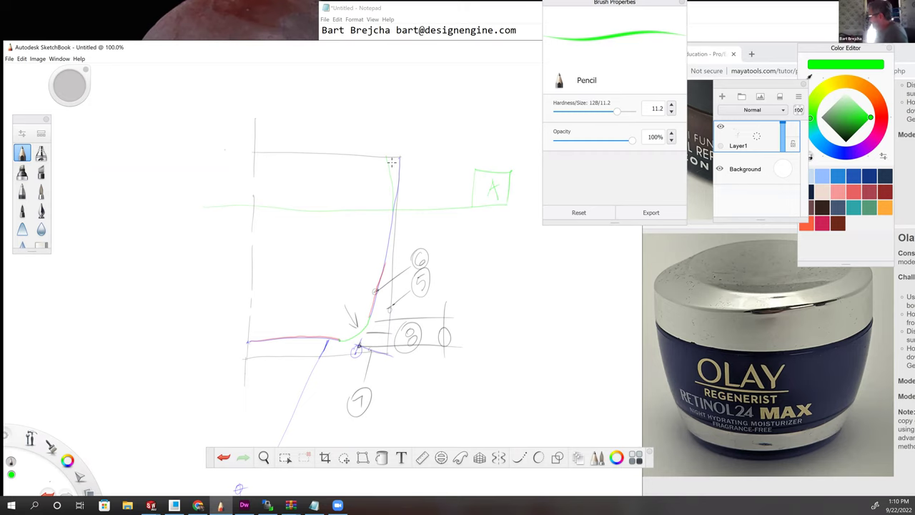
Step: Add a slanted green line across the upper profile and a green circular arc above it labelled PLAN
left_click_drag(98, 200, 452, 167)
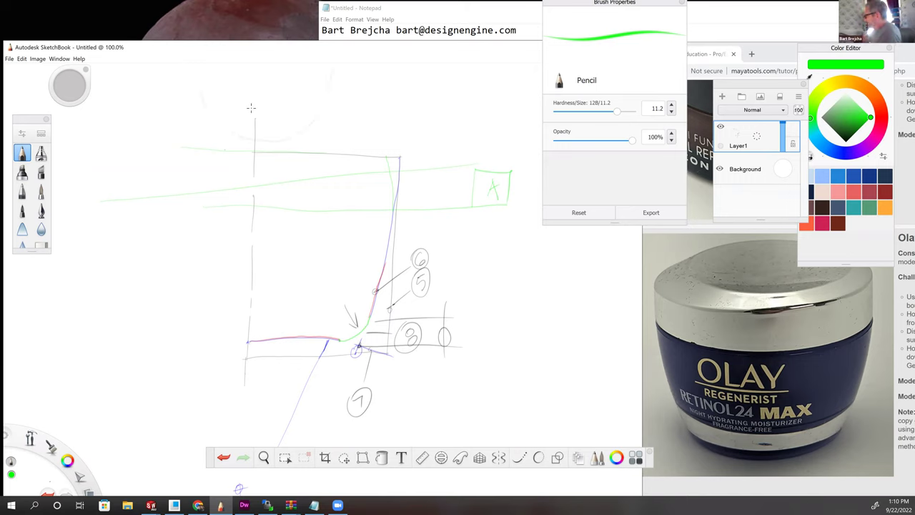
mouse_move(258, 85)
left_mouse_down()
mouse_move(267, 110)
mouse_move(279, 76)
mouse_move(299, 64)
left_mouse_up()
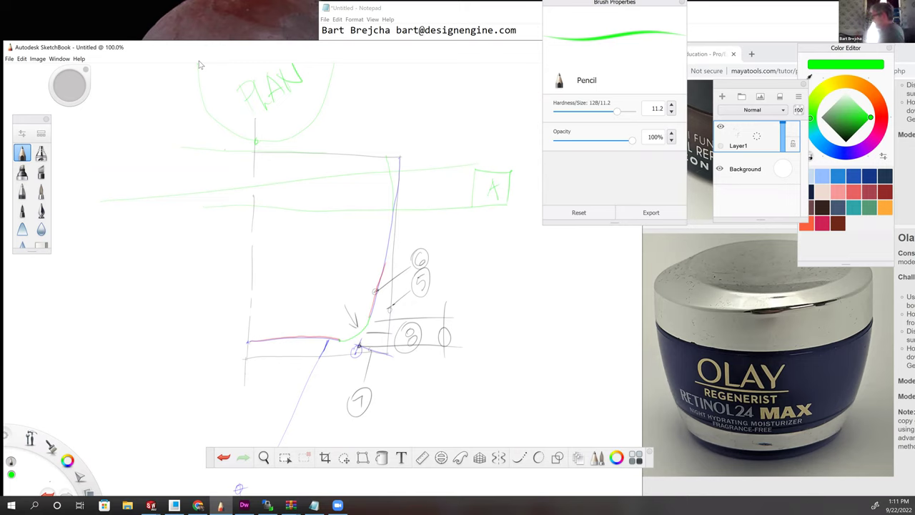
left_click(319, 154)
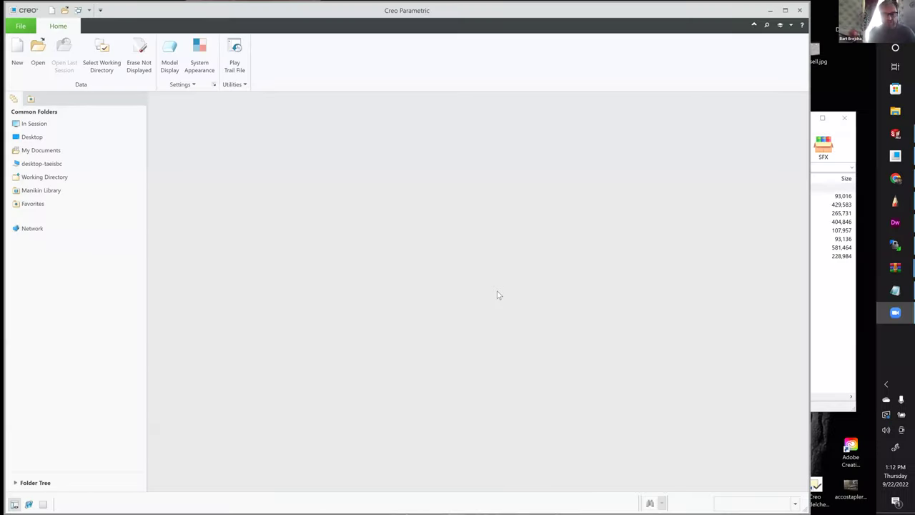
Step: Create a new solid part prt0007 from the default template and narrow the model tree and its name column
left_click(17, 52)
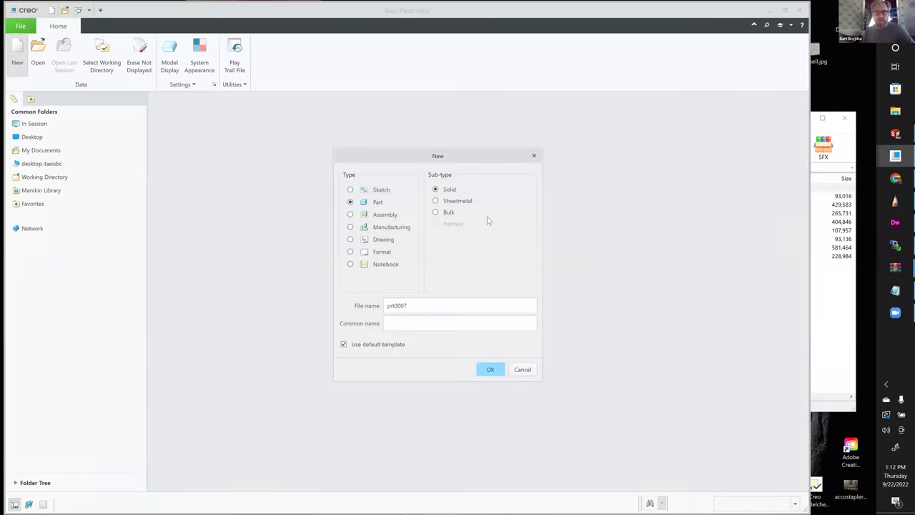
key("Return")
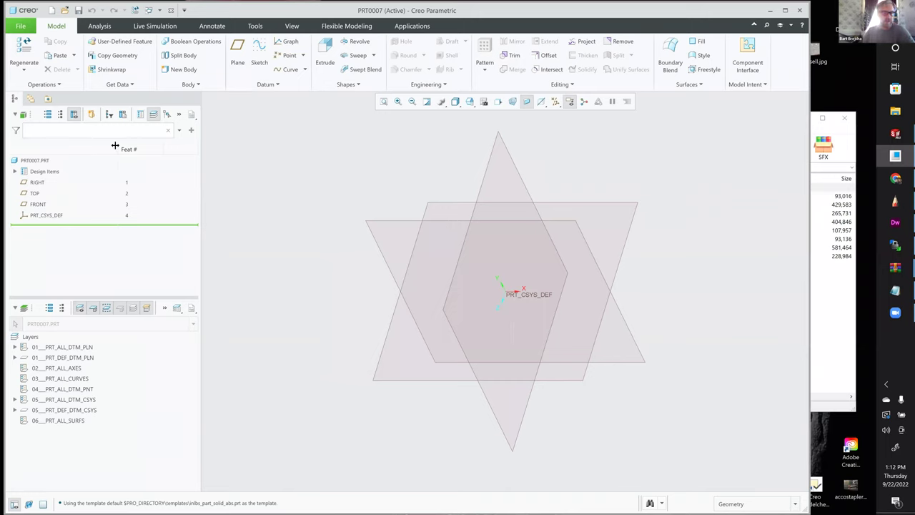
left_click_drag(112, 149, 78, 149)
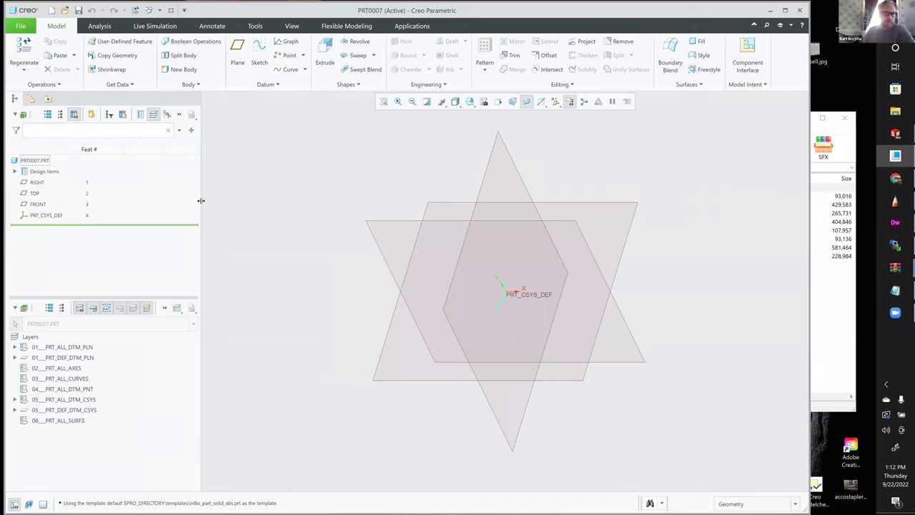
left_click_drag(200, 199, 86, 189)
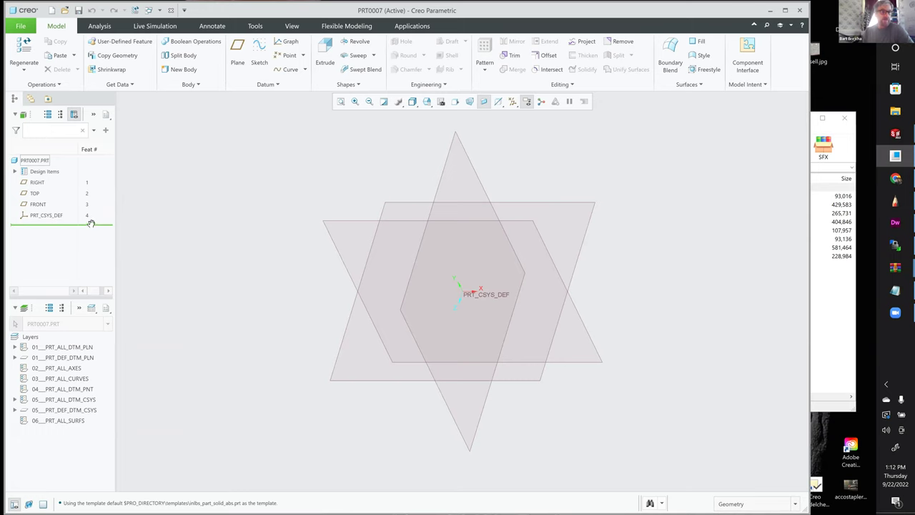
left_click(184, 194)
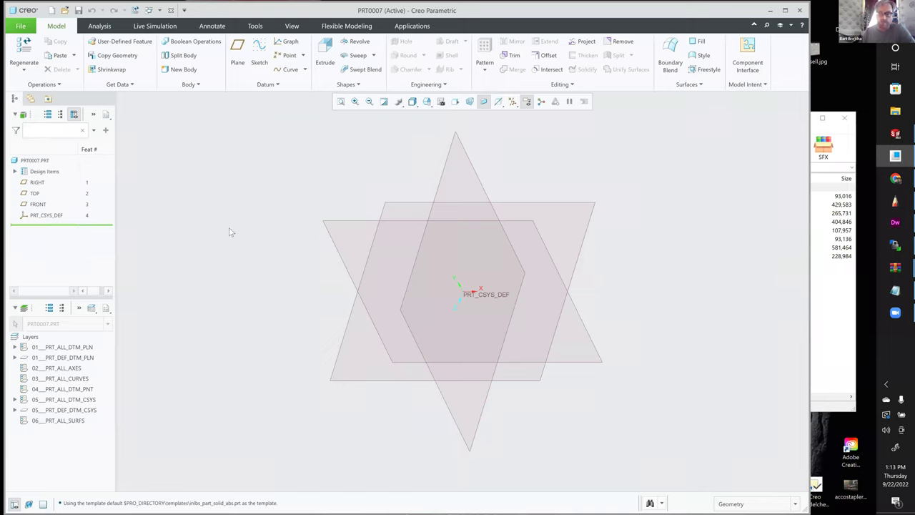
Step: Sketch a rectangle from the origin on the FRONT plane, 2.00 wide and about 2.73 high, and refit the sketch
left_click(349, 223)
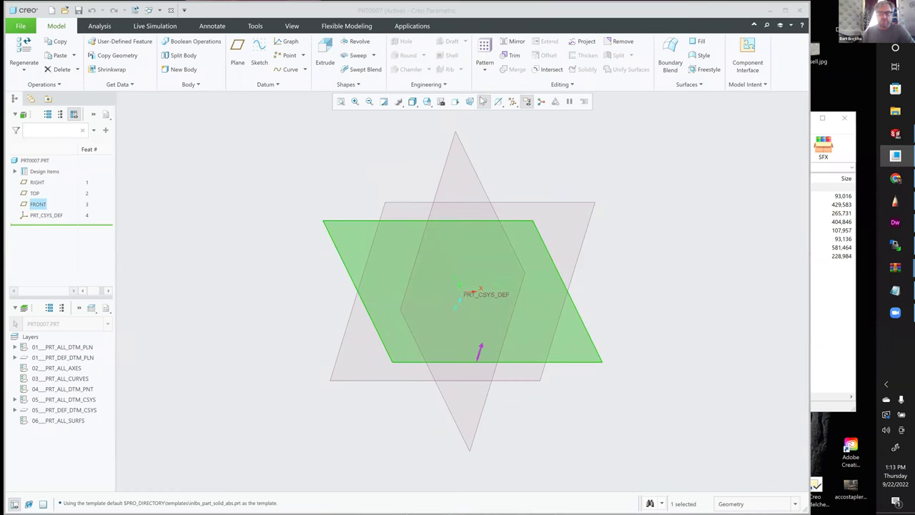
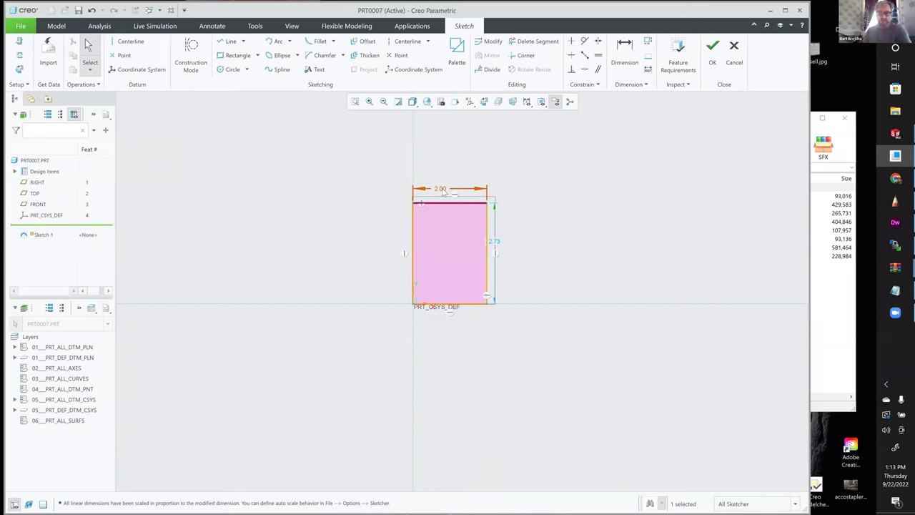
left_click_drag(442, 189, 442, 197)
left_click(355, 102)
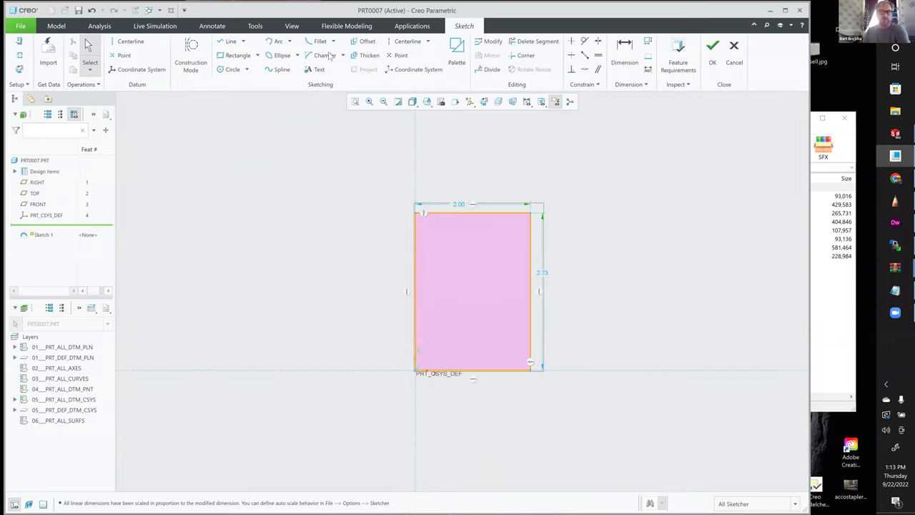
Step: Draw a vertical centerline through the origin along the rectangle's inner edge
left_click(416, 134)
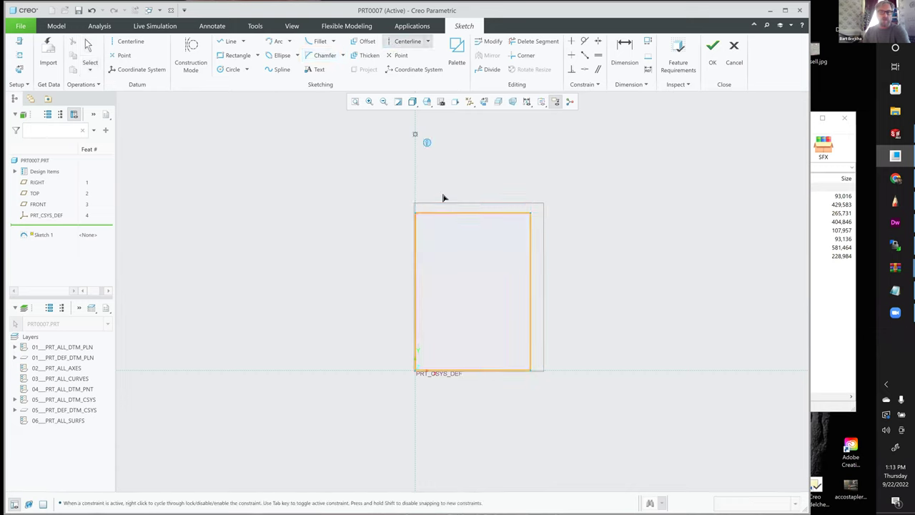
left_click(412, 233)
middle_click(314, 188)
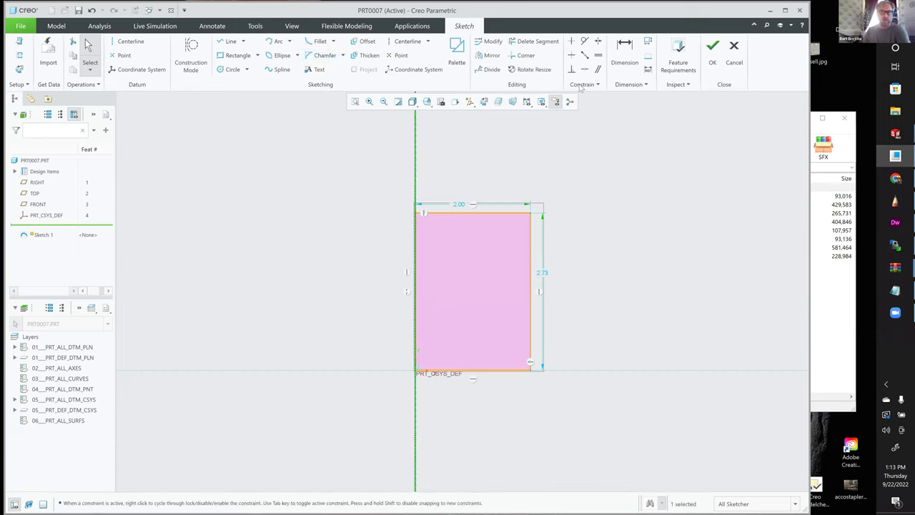
Step: Add a diameter dimension above the rectangle from its outer upper corner about the vertical centerline
left_click(621, 60)
left_click(529, 218)
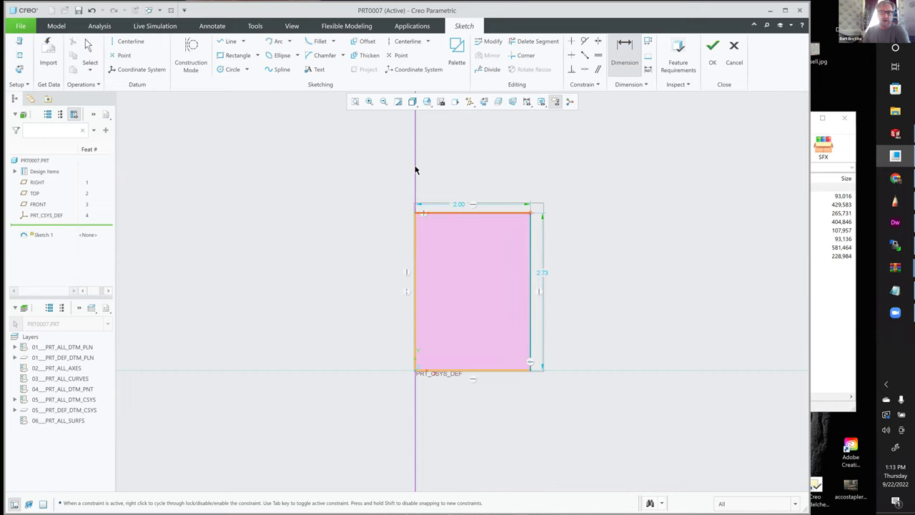
left_click(531, 214)
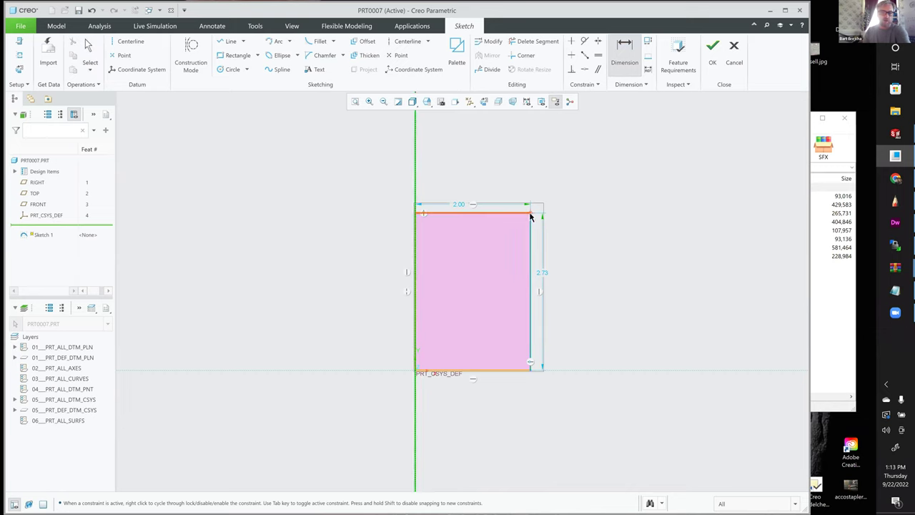
middle_click(332, 222)
middle_click(323, 221)
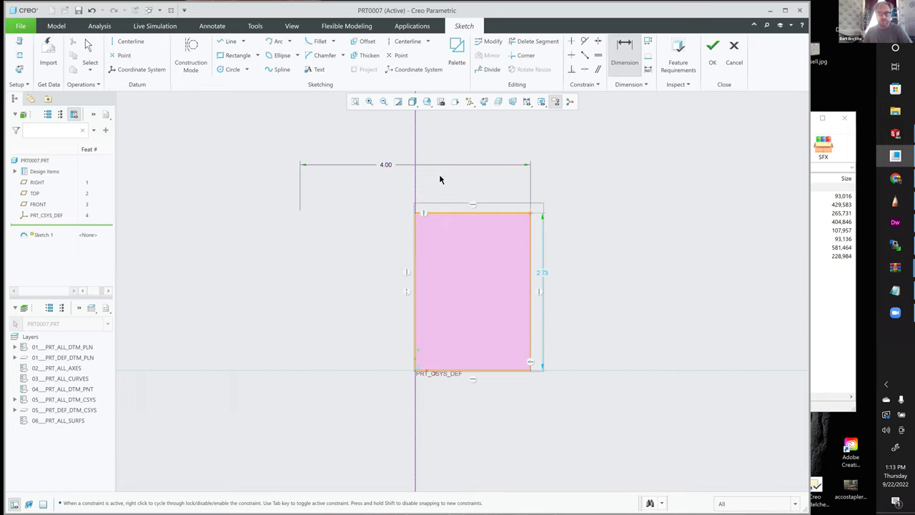
scroll(372, 188, "down", 3)
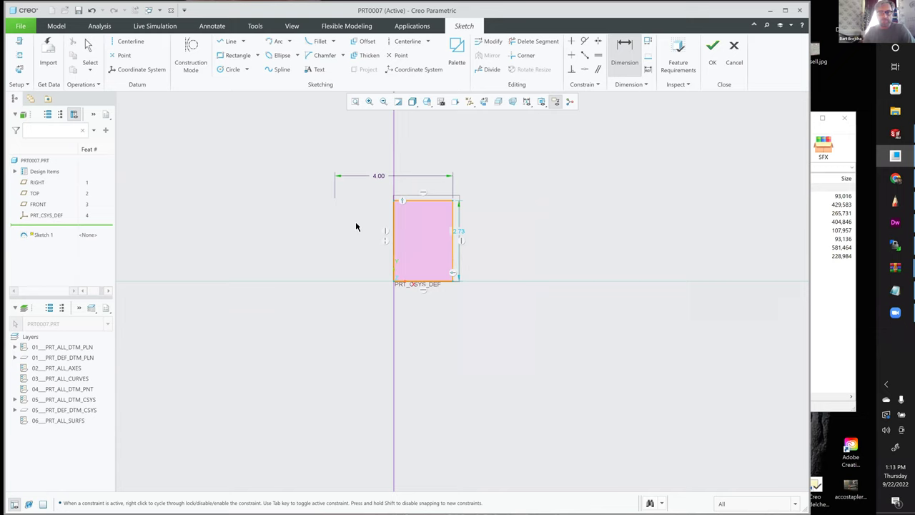
middle_click_drag(472, 218, 501, 231, "shift")
middle_click(503, 236)
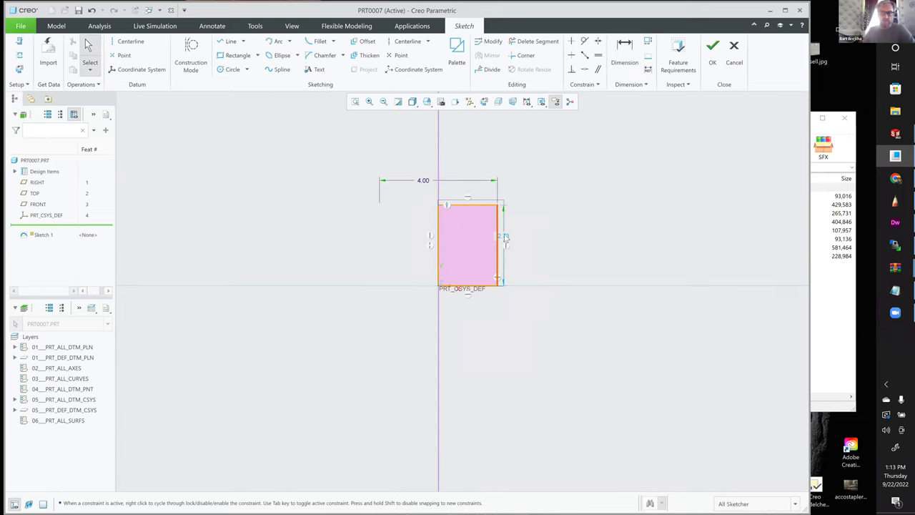
Step: Reduce the rectangle's height to about 2.57, place its height dimension farther outside, and complete the sketch
left_click_drag(476, 207, 547, 212)
scroll(397, 243, "up", 2)
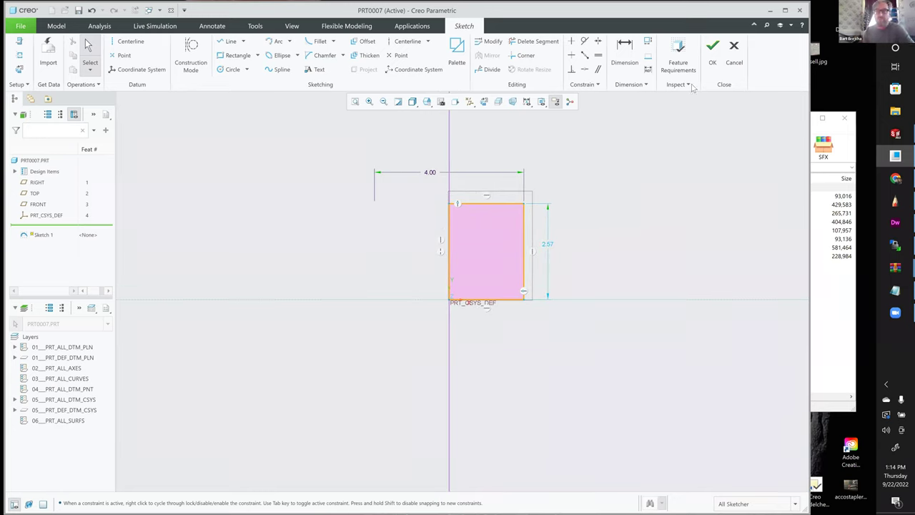
middle_click(622, 200)
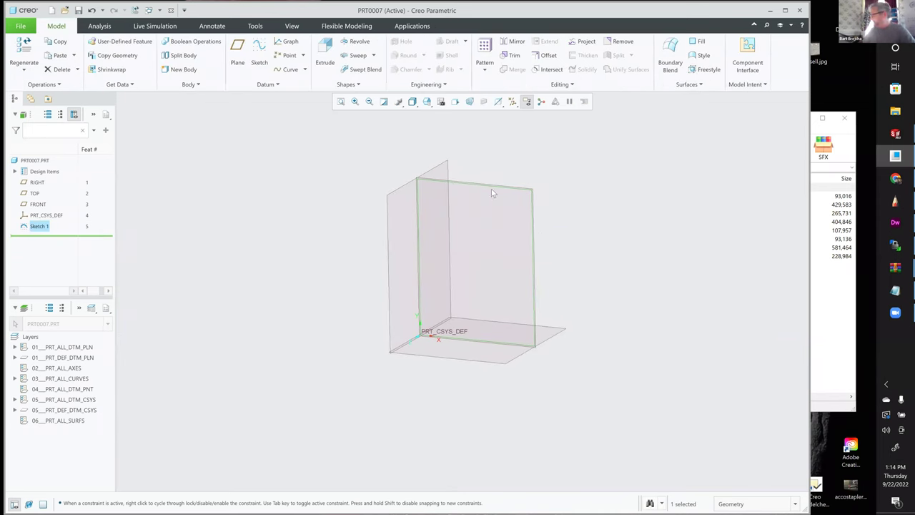
Step: In a new sketch on the rectangle's plane, draw an arc of about R 5.26 from the vertical axis to the outer lower corner
left_click(259, 52)
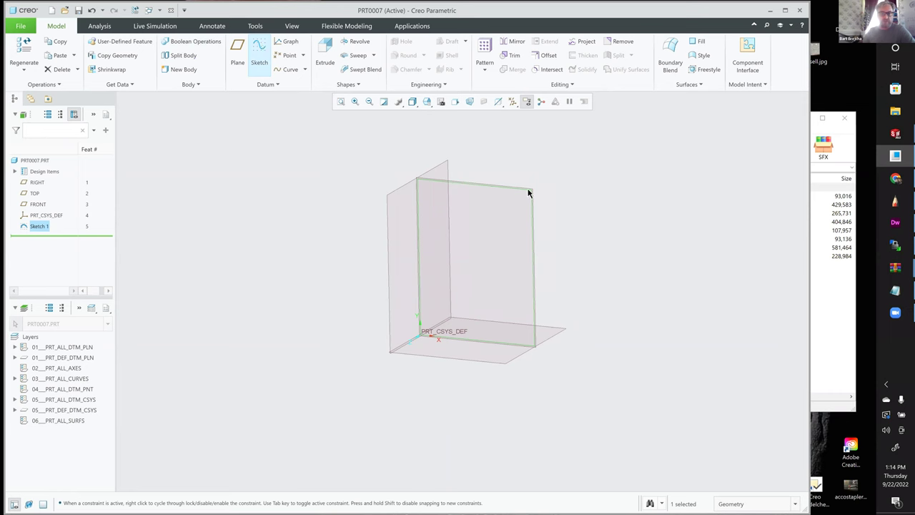
left_click(528, 189)
middle_click(528, 189)
left_click(271, 43)
left_click(275, 43)
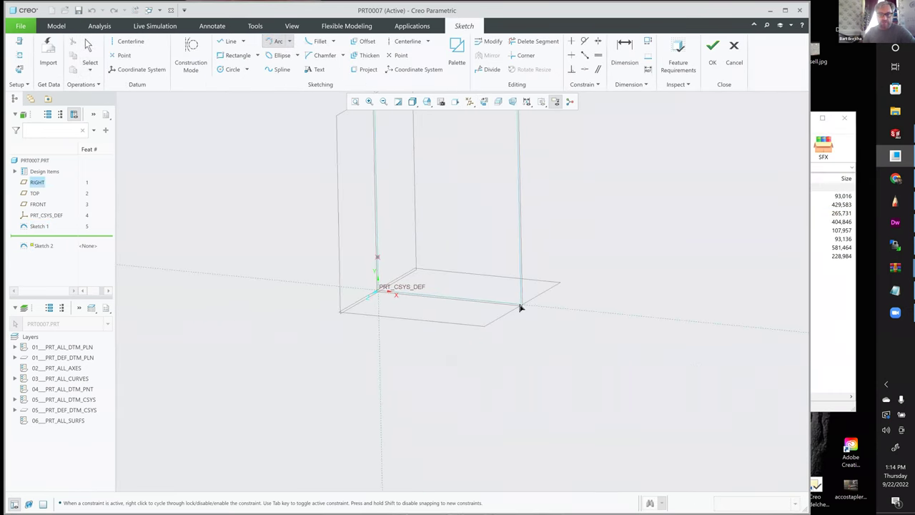
left_click(471, 280)
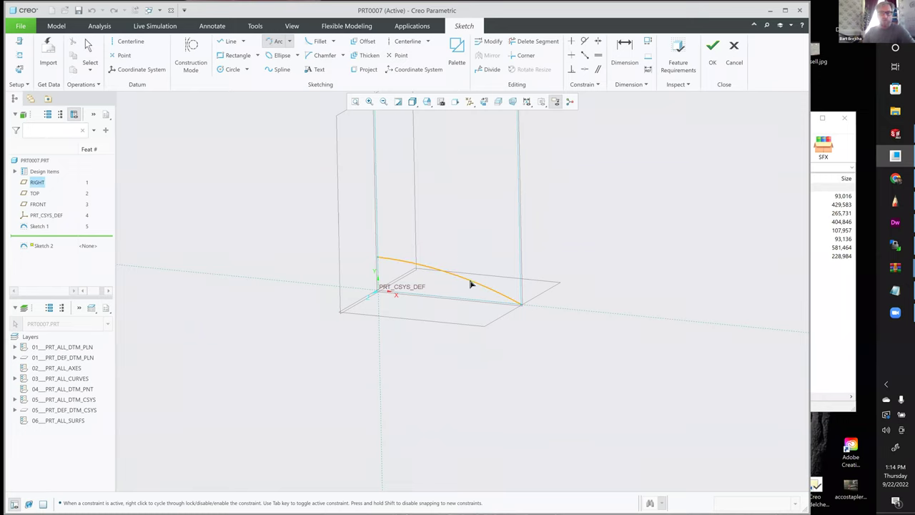
left_click(461, 251)
middle_click(455, 237)
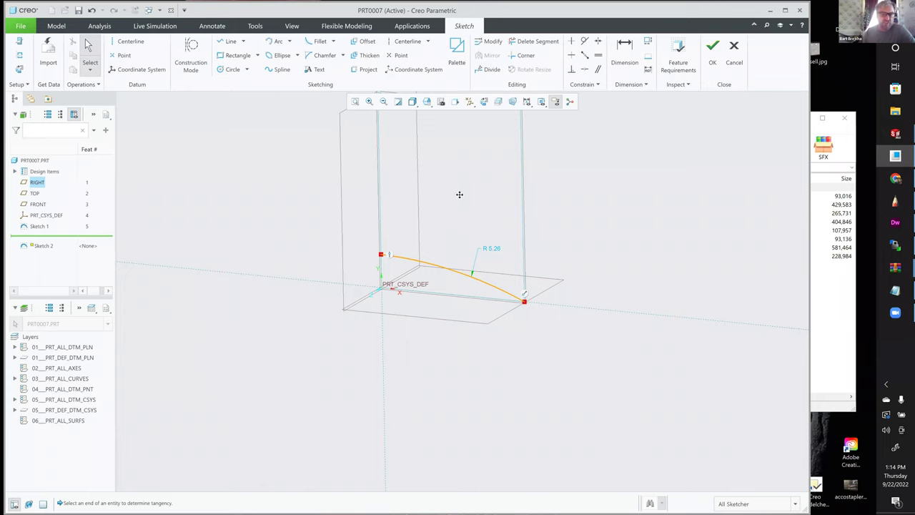
Step: Dimension the height of the arc's inner end above the horizontal reference and complete the sketch
middle_click_drag(459, 194, 457, 195, "shift")
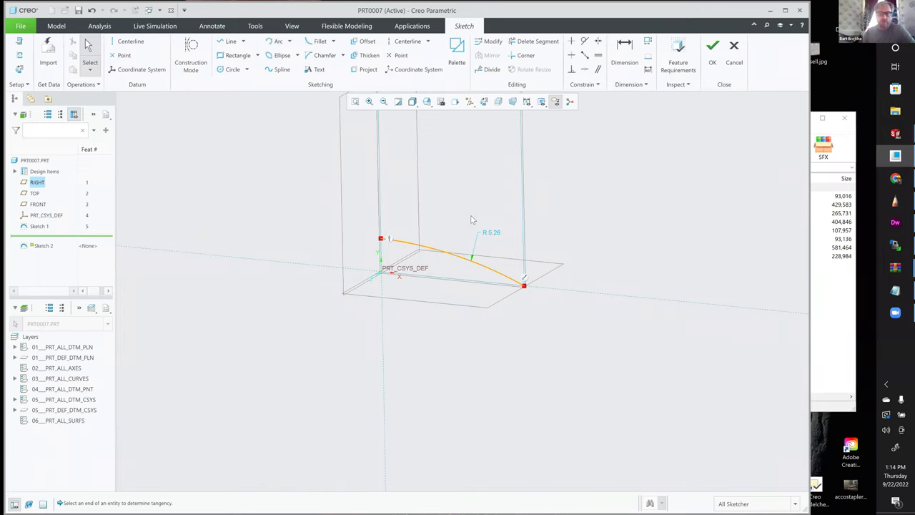
scroll(471, 219, "down", 1)
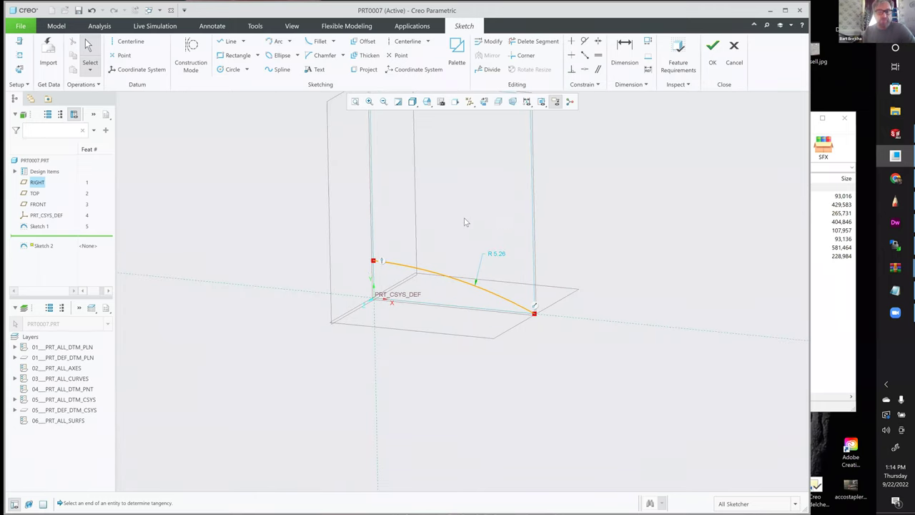
middle_click_drag(462, 224, 459, 233, "shift")
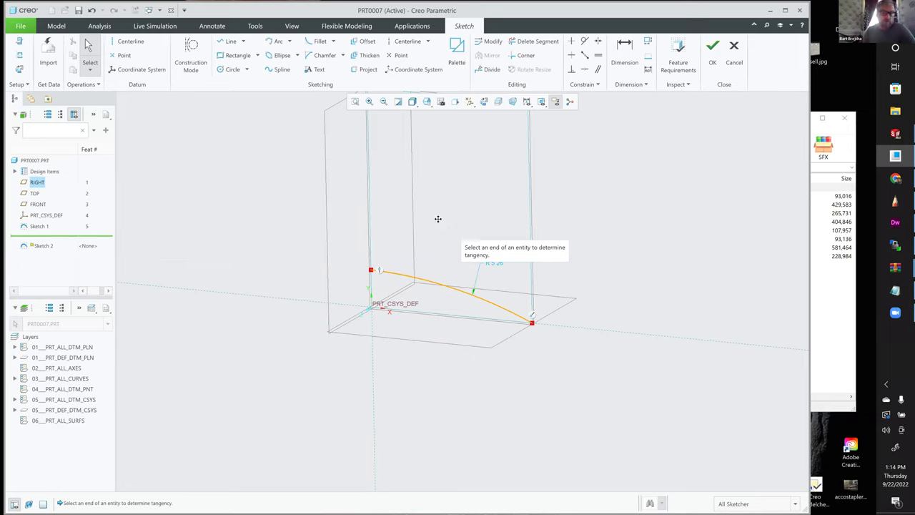
middle_click_drag(437, 219, 424, 207, "shift")
left_click(624, 51)
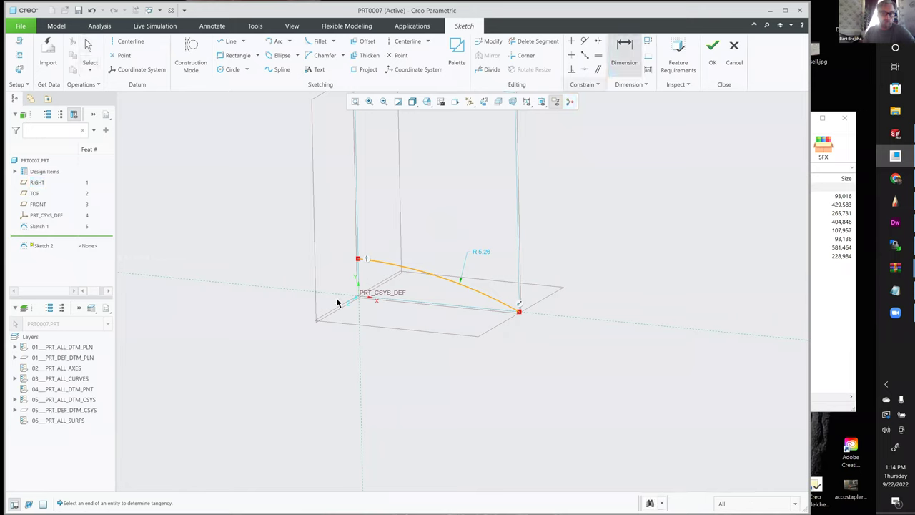
left_click(340, 296)
middle_click(327, 286)
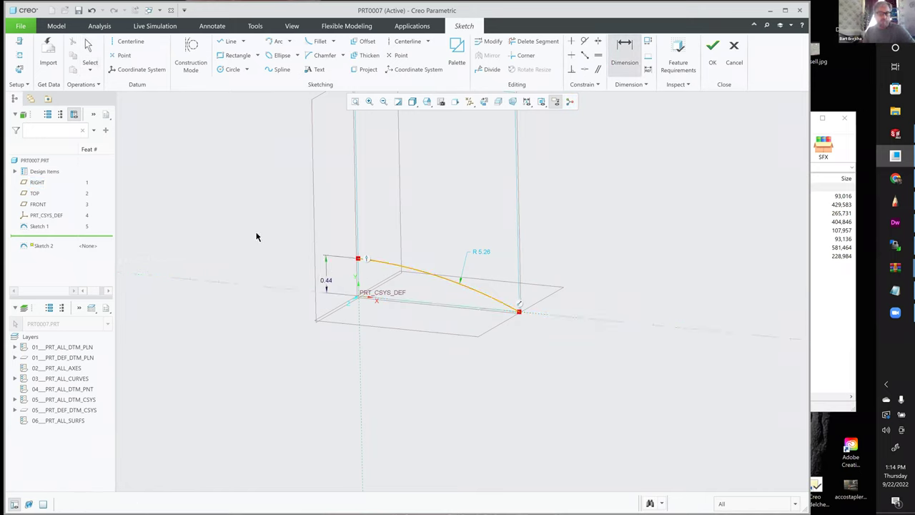
middle_click_drag(264, 232, 280, 223, "shift")
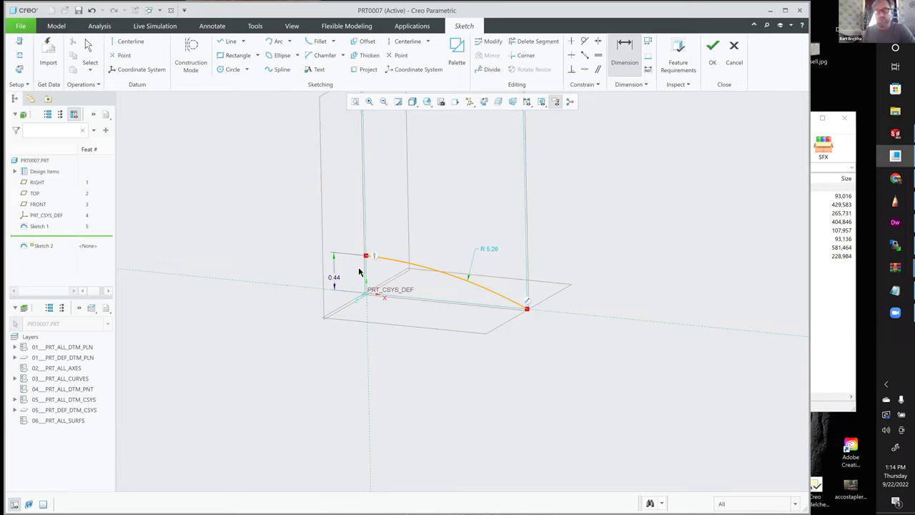
middle_click_drag(566, 223, 575, 238, "shift")
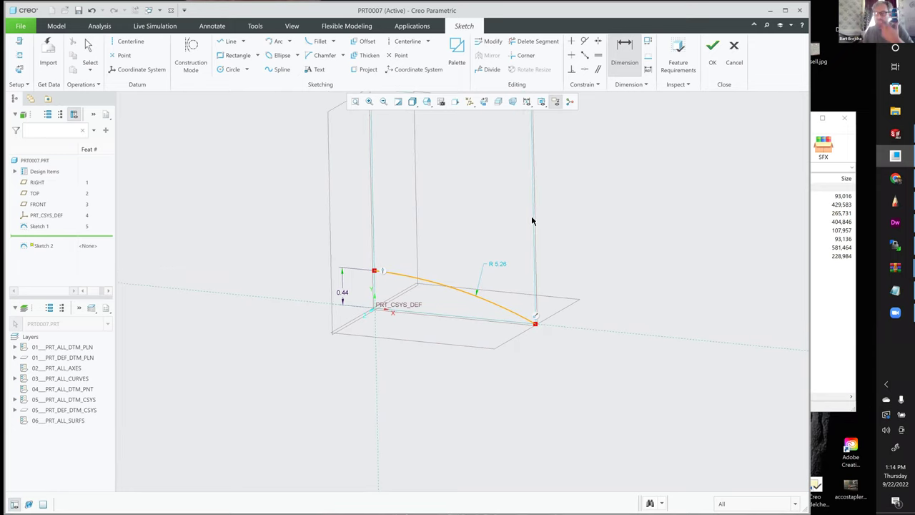
middle_click(678, 220)
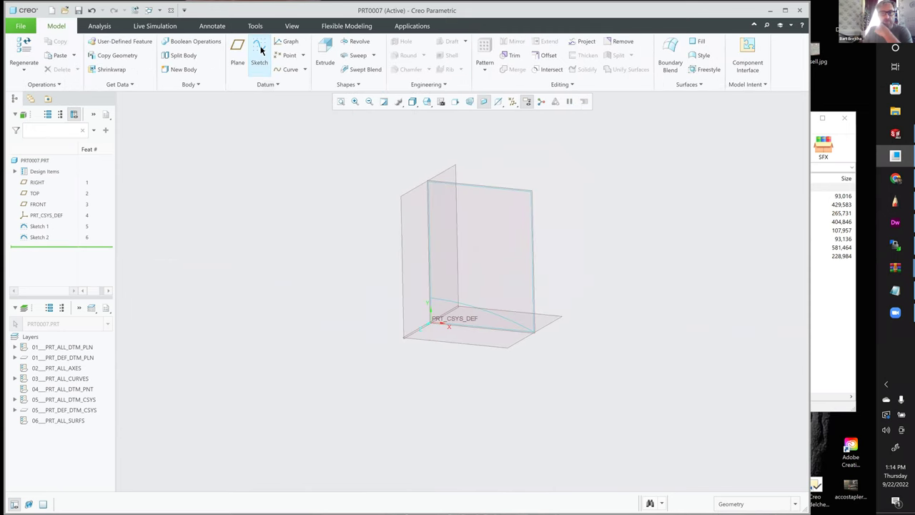
Step: In a third sketch on the same plane, draw a horizontal line between the rectangle's sides, about 2.02 above the base
left_click(501, 189)
middle_click(431, 163)
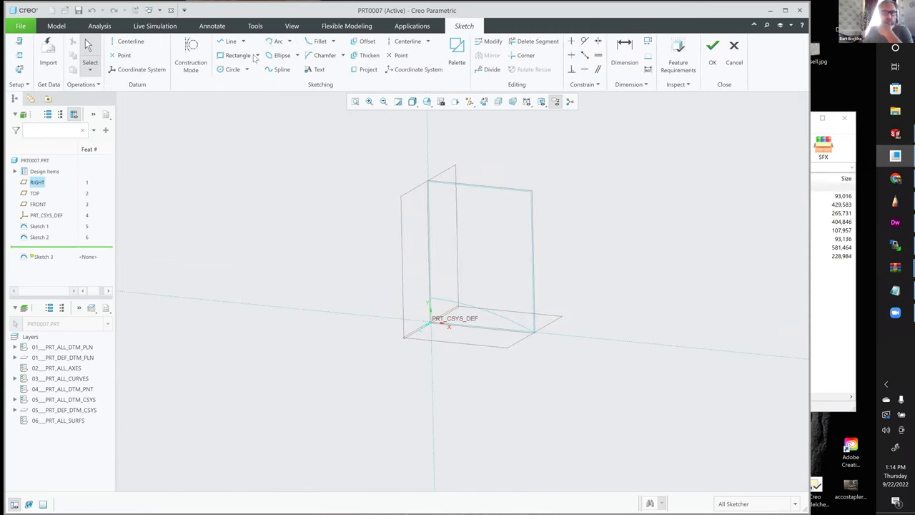
left_click(277, 41)
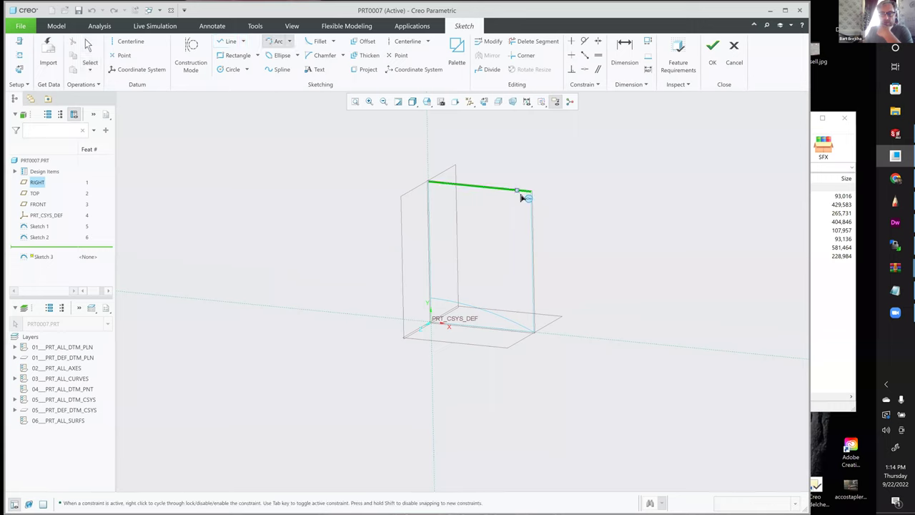
left_click(521, 192)
left_click(521, 260)
left_click(226, 42)
left_click(533, 220)
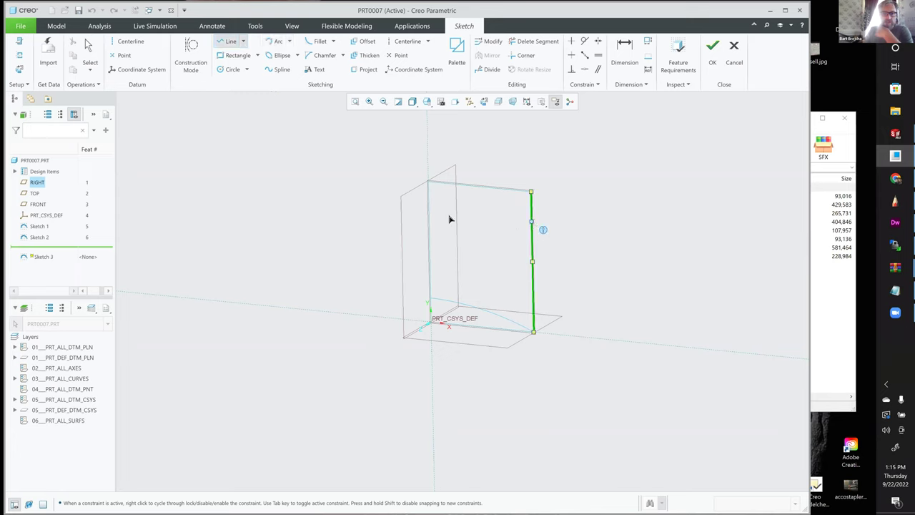
left_click(427, 217)
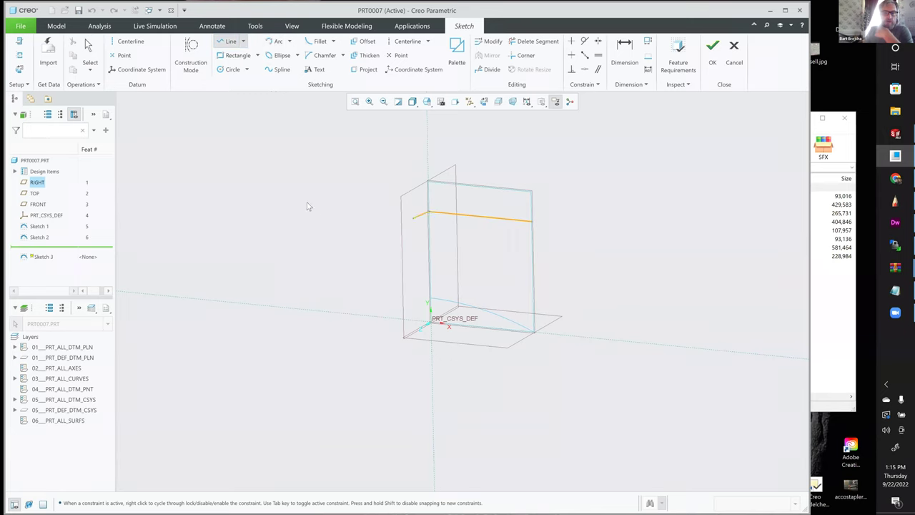
middle_click(308, 204)
middle_click(308, 204)
Step: Dimension the distance from the horizontal line to the rectangle's upper edge and complete the sketch
scroll(442, 187, "down", 3)
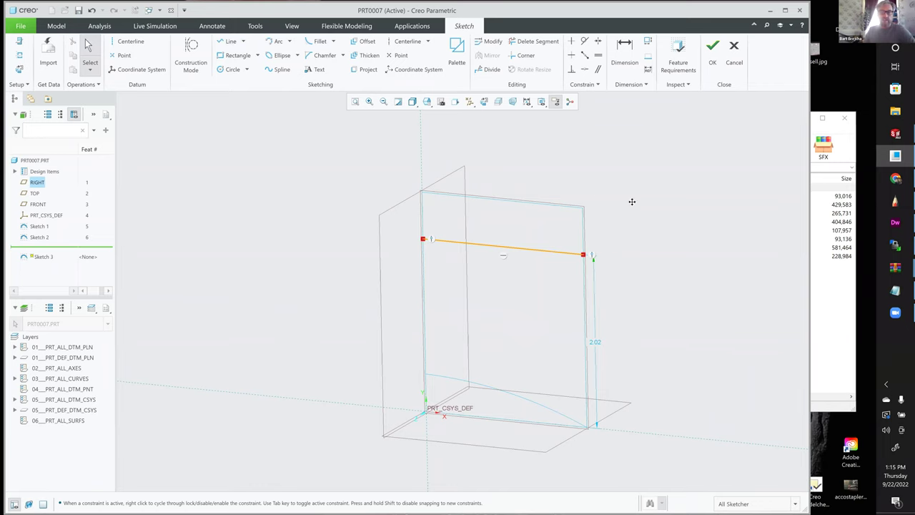
middle_click_drag(631, 202, 594, 197, "shift")
left_click(624, 50)
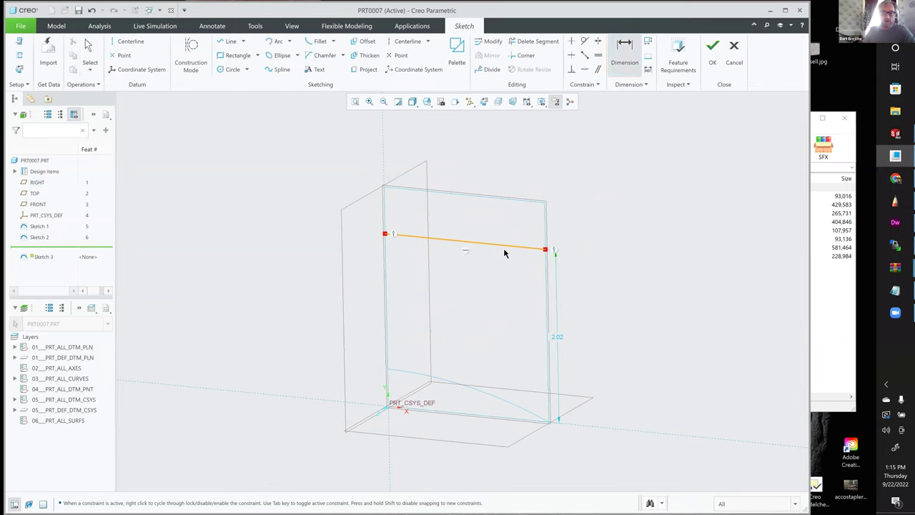
left_click(504, 248)
left_click(515, 200)
middle_click(602, 212)
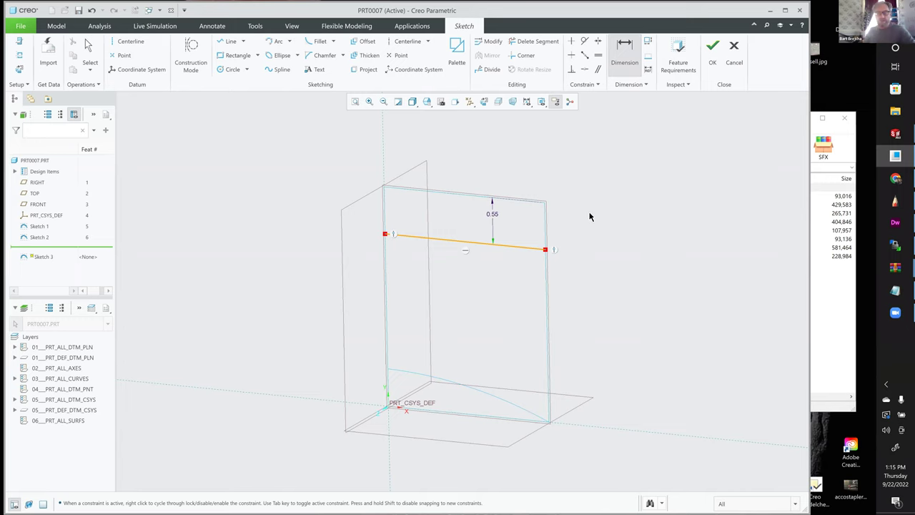
left_click(713, 46)
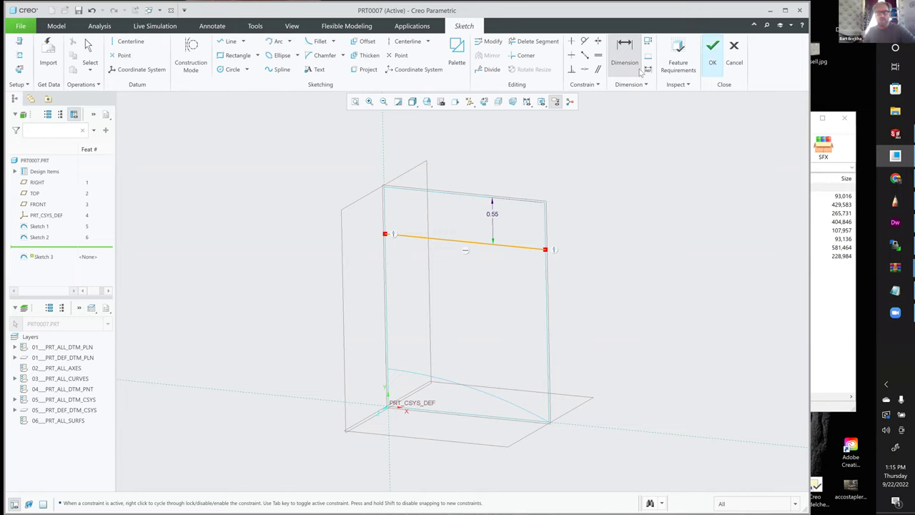
left_click(712, 53)
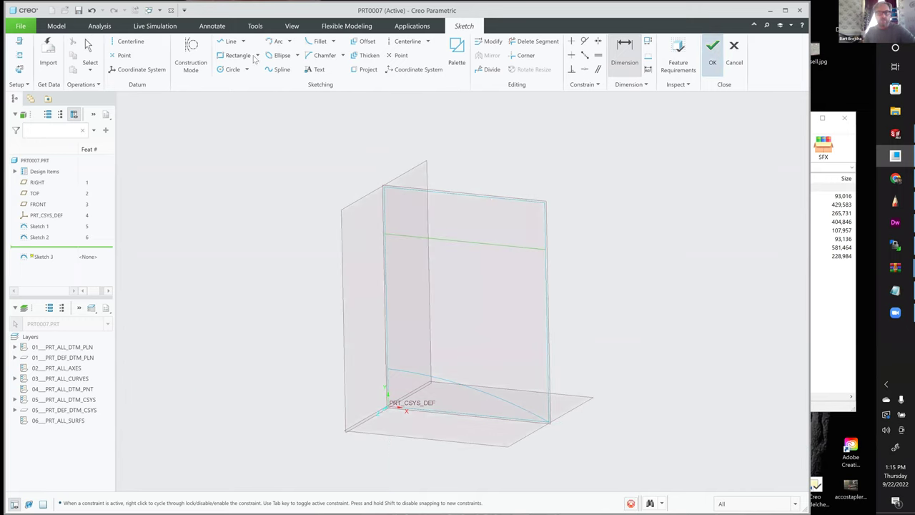
Step: In a new sketch on the same plane, draw an arc of about R 5.95 from the horizontal line's outer end to the base edge
left_click(495, 198)
middle_click(593, 219)
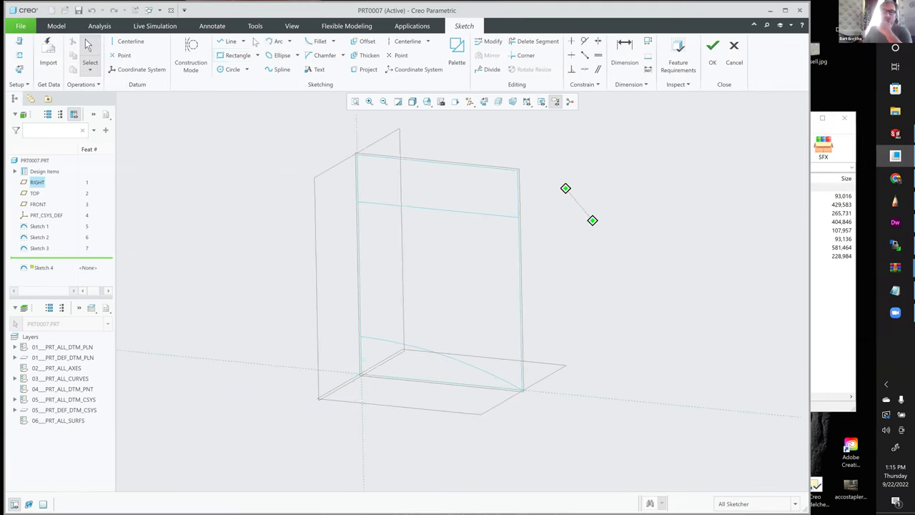
left_click(278, 40)
left_click(515, 216)
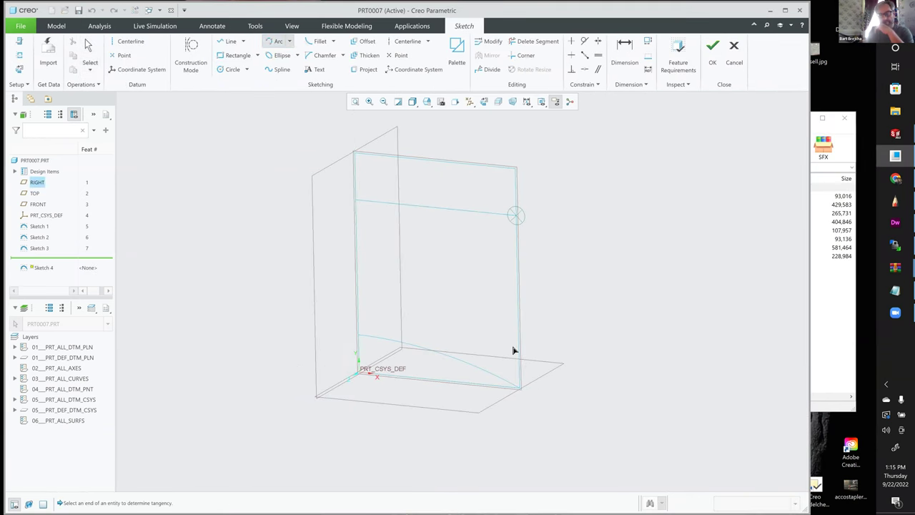
left_click(488, 383)
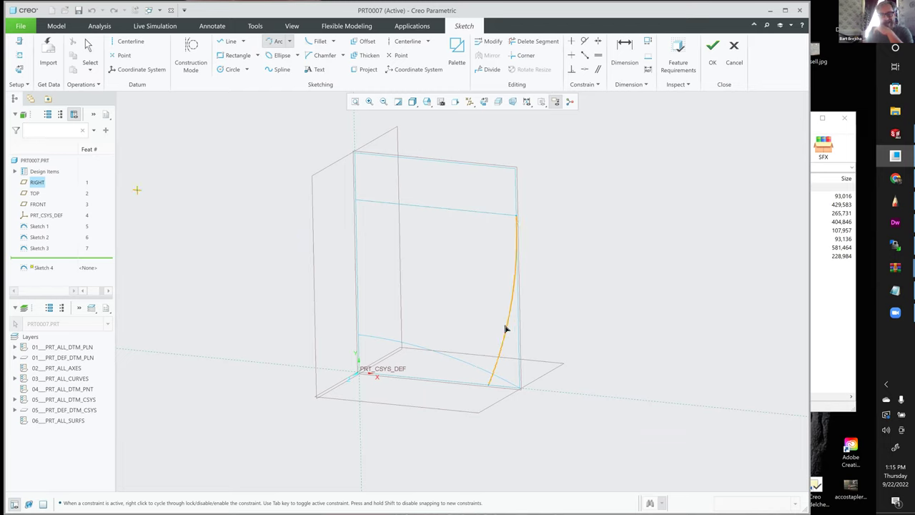
middle_click(547, 309)
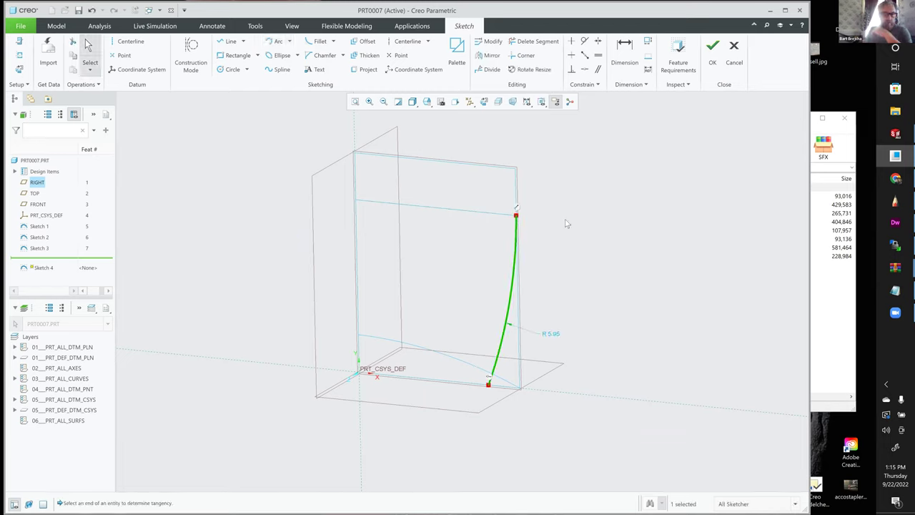
left_click(578, 274)
Step: Dimension the horizontal offset of the arc's lower end from the rectangle's outer side, placing the value below the base
mouse_move(577, 265)
middle_mouse_down("shift")
mouse_move(558, 268)
mouse_move(574, 263)
mouse_move(570, 253)
mouse_move(564, 267)
middle_mouse_up("shift")
middle_click_drag(472, 185, 473, 201, "shift")
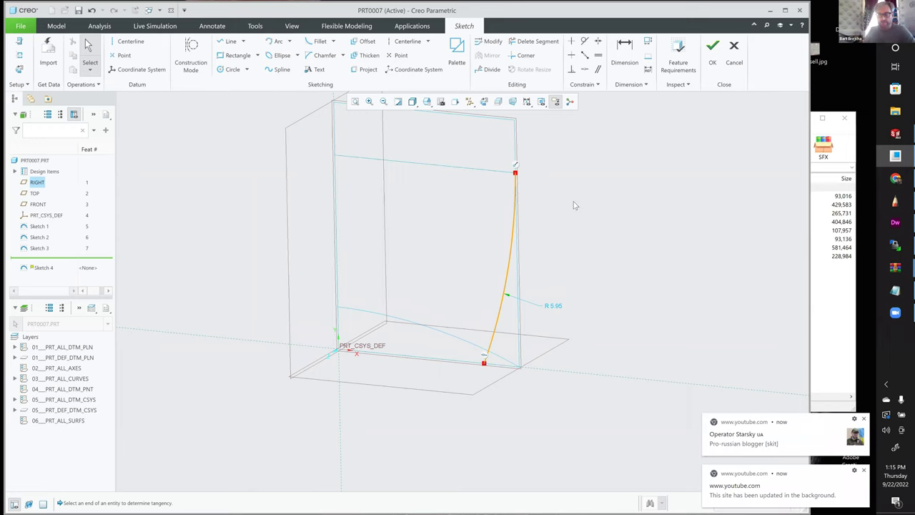
left_click(624, 50)
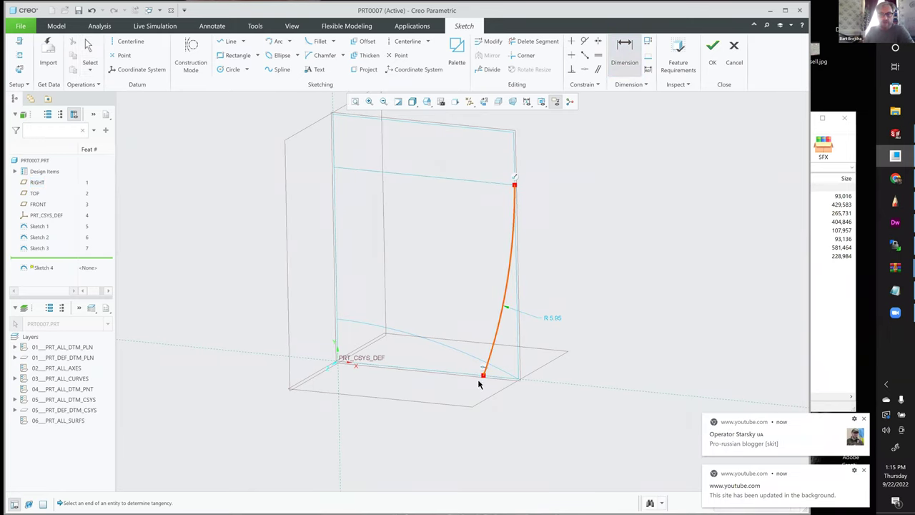
left_click(484, 376)
left_click(517, 366)
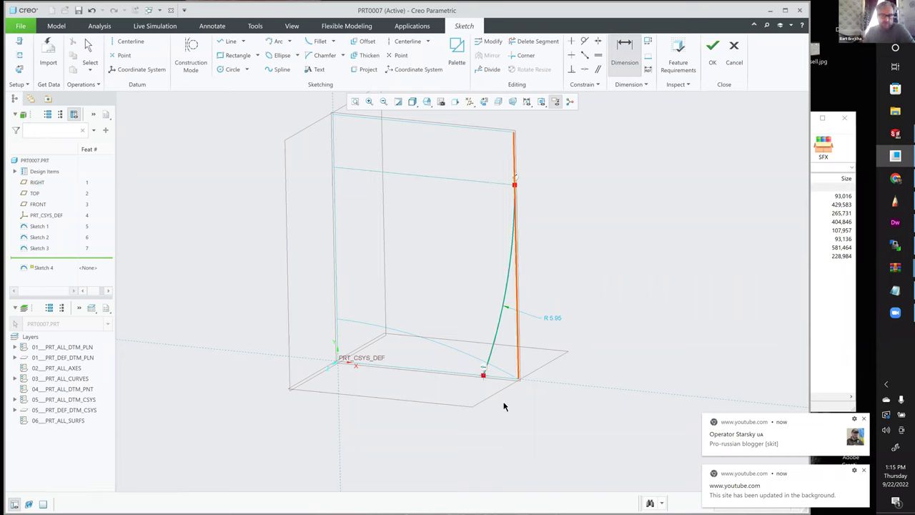
middle_click(573, 412)
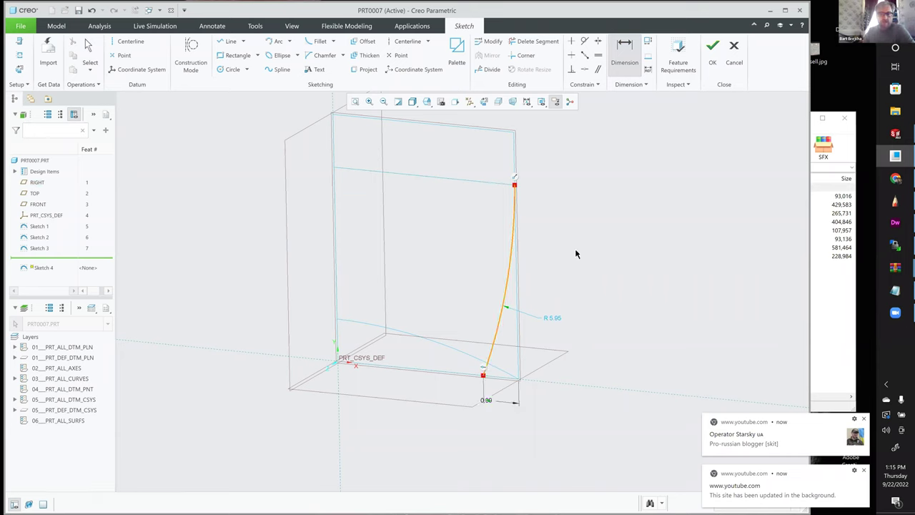
scroll(474, 419, "up", 2)
middle_click(466, 417)
left_click_drag(467, 417, 488, 420)
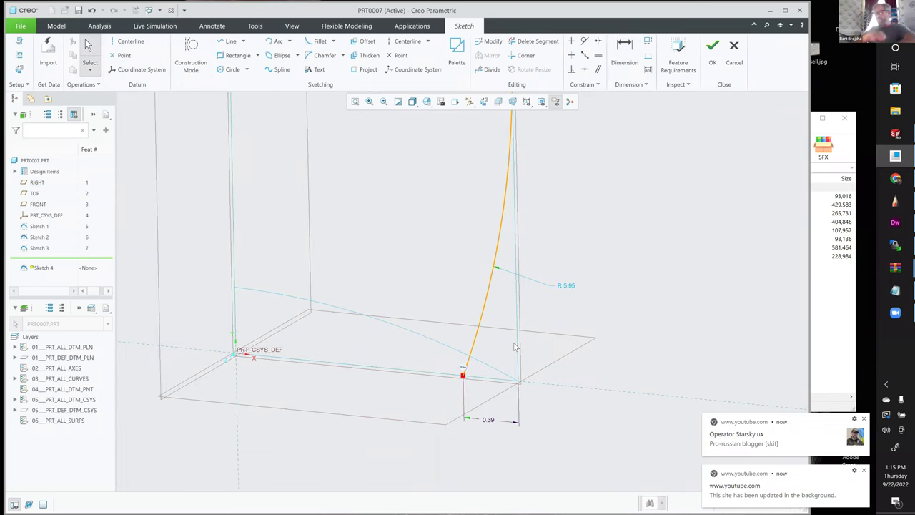
Step: Reorient the active sketch to its flat 2D view
mouse_move(602, 235)
middle_mouse_down()
mouse_move(614, 244)
mouse_move(590, 228)
middle_mouse_up()
scroll(590, 228, "up", 2)
left_click(495, 103)
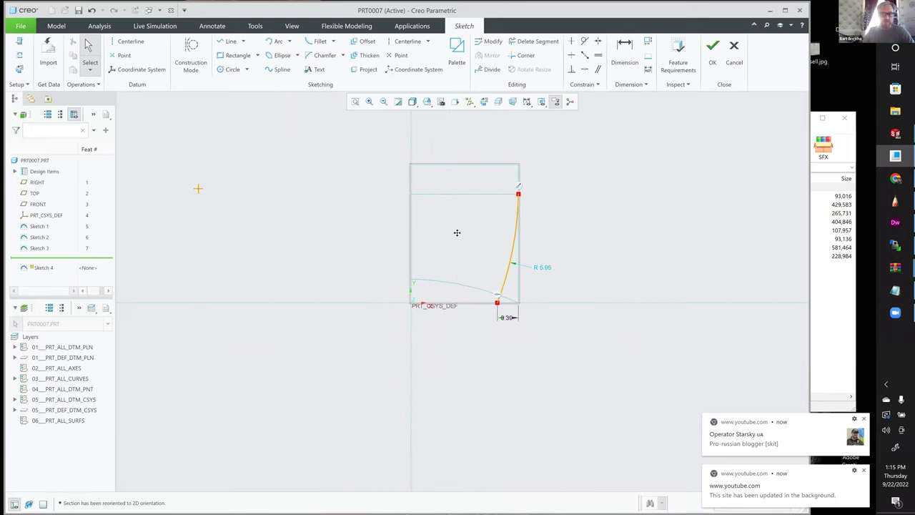
left_click(220, 43)
left_click(401, 41)
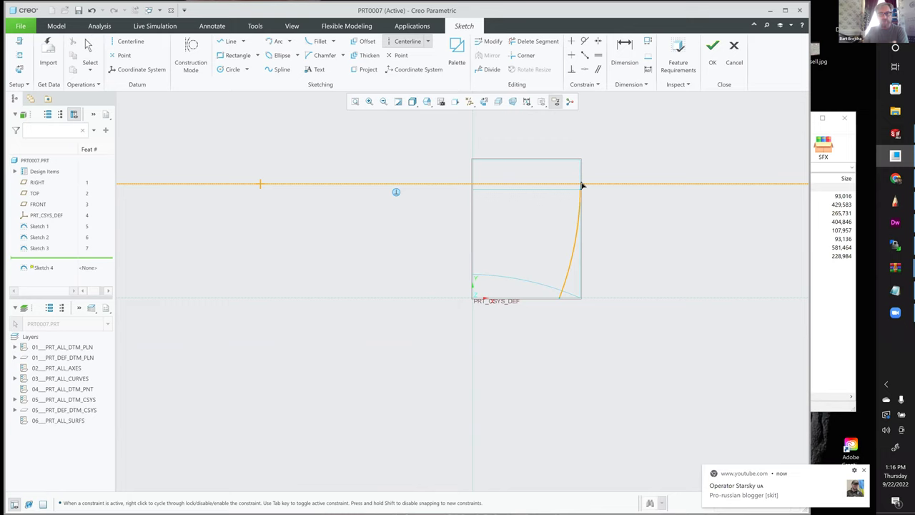
middle_click(616, 196)
middle_click(615, 194)
Step: Draw a line about 0.42 long slanting up and outward from the arc's upper end and convert it to construction geometry
scroll(610, 192, "down", 2)
mouse_move(609, 191)
middle_mouse_down("shift")
mouse_move(623, 197)
mouse_move(594, 204)
middle_mouse_up("shift")
key("l")
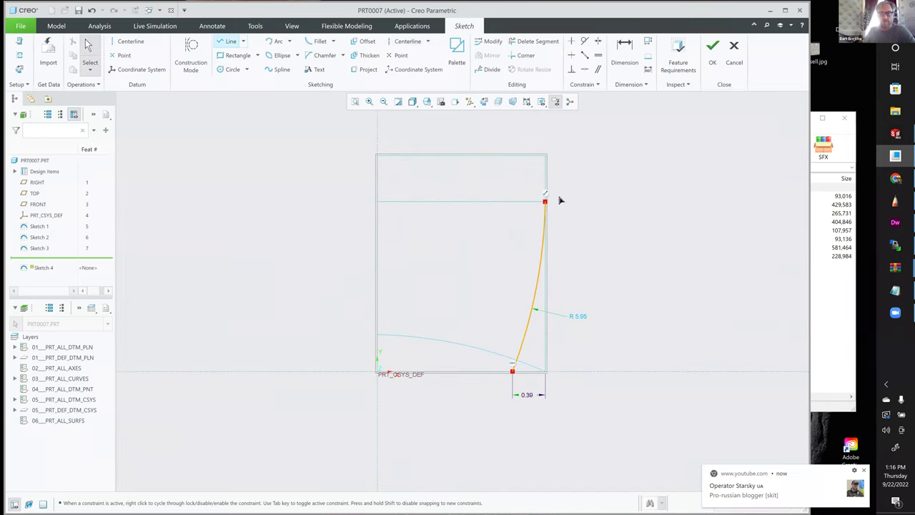
scroll(529, 189, "down", 2)
left_click(526, 186)
left_click(534, 132)
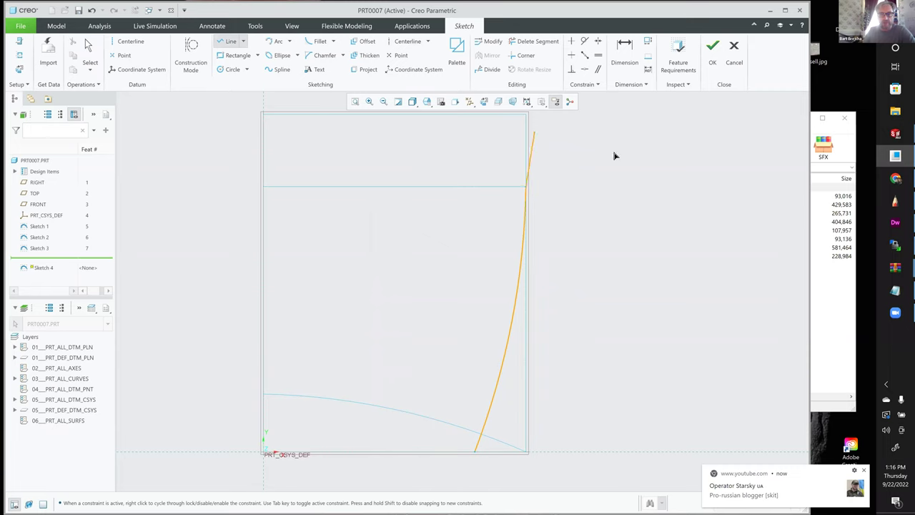
middle_click(579, 154)
scroll(551, 155, "up", 3)
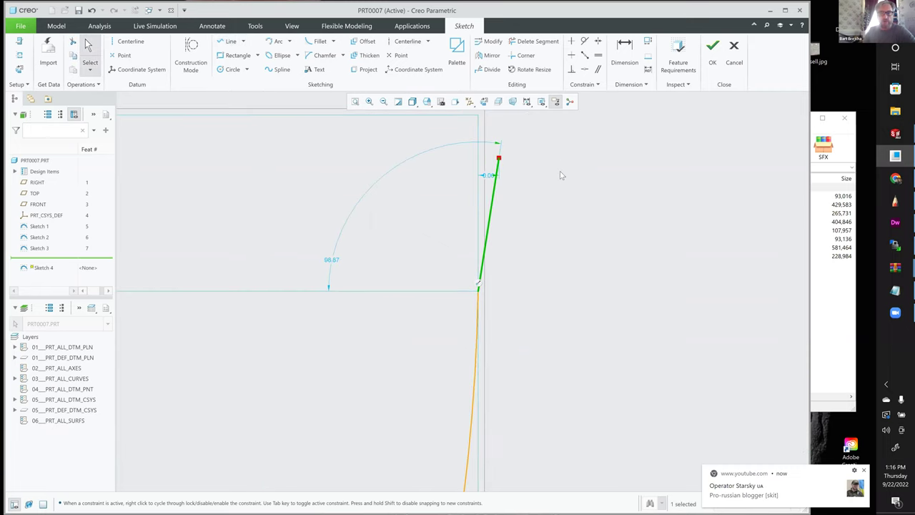
right_click(533, 158)
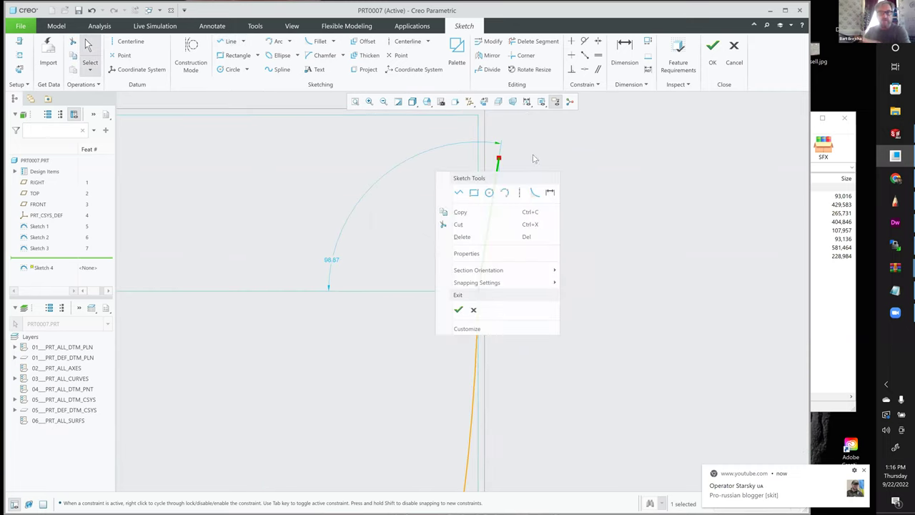
mouse_move(468, 129)
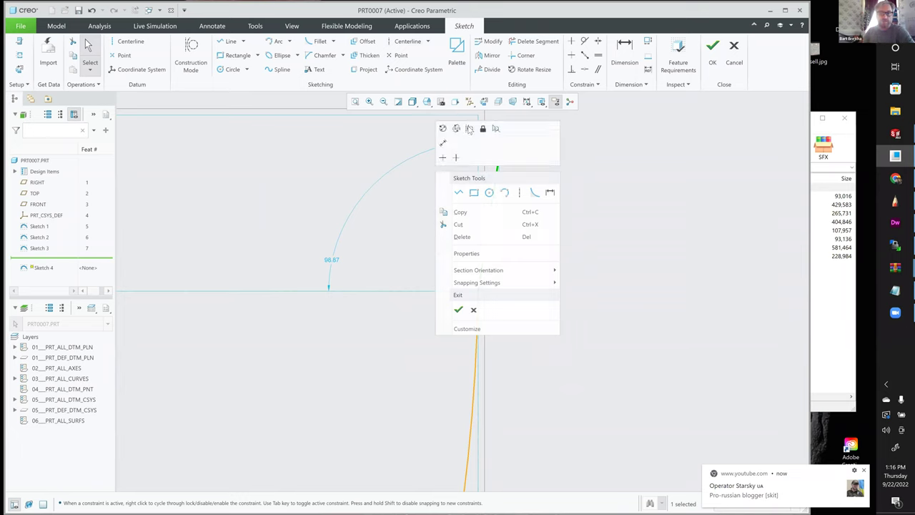
left_click(471, 128)
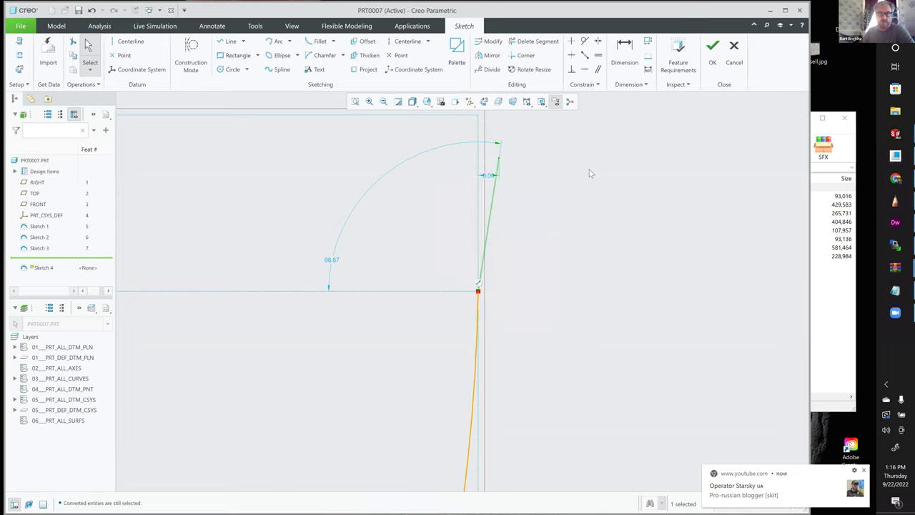
Step: Dimension the construction line's length and its angle to the rectangle's outer side, then pull its free end to about 0.38 long and 11.09°
left_click(619, 54)
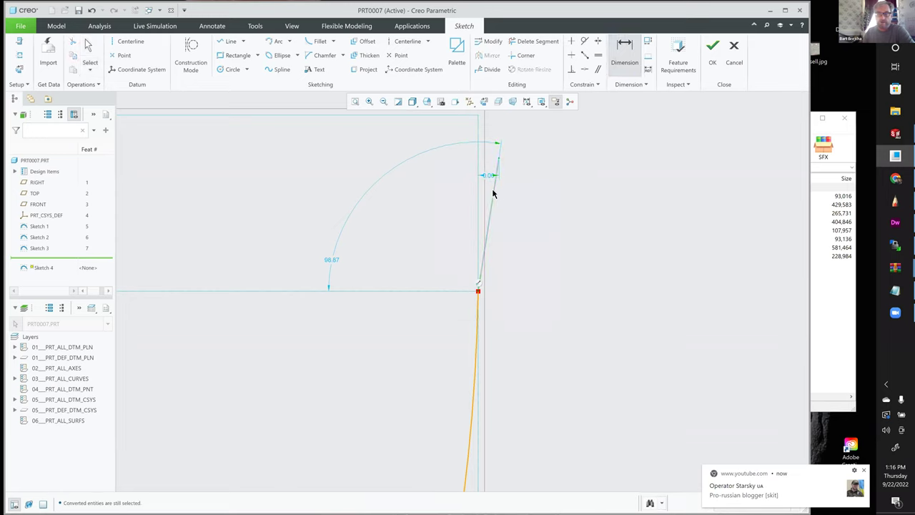
left_click(482, 147)
middle_click(493, 136)
left_click(497, 195)
middle_click(499, 202)
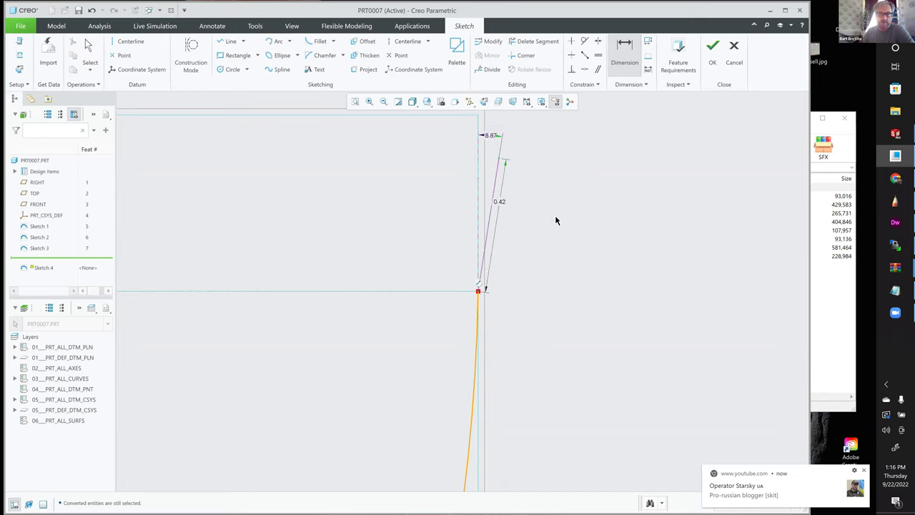
middle_click(501, 159)
left_click_drag(500, 159, 526, 174)
Step: Make the arc tangent to the construction line, dropping the line's angle dimension
left_click(586, 42)
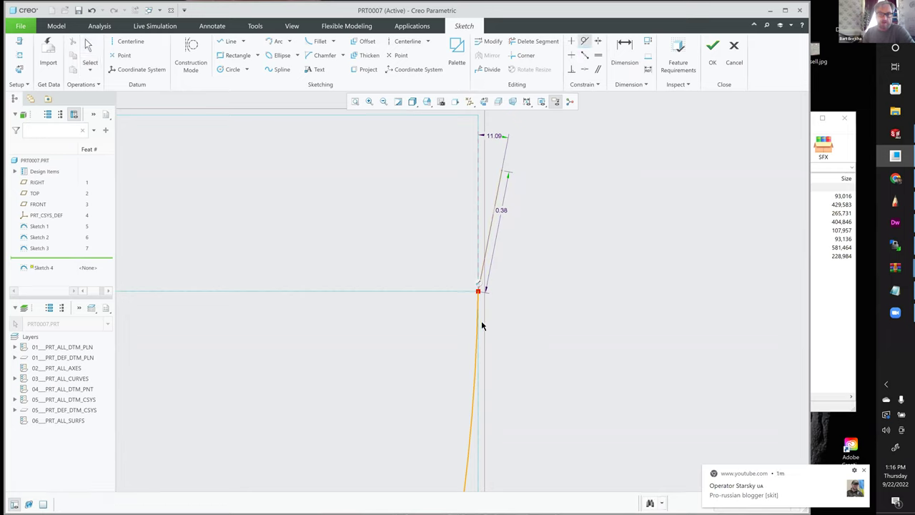
left_click(472, 404)
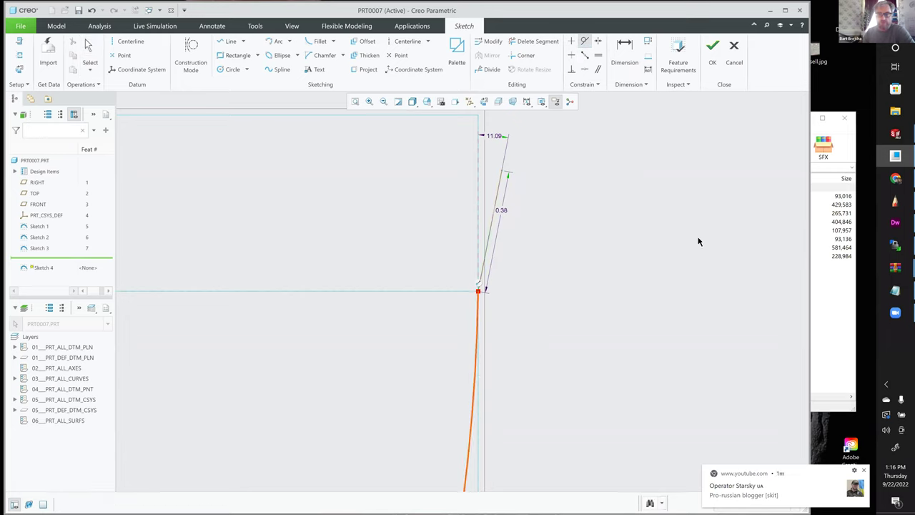
left_click(779, 228)
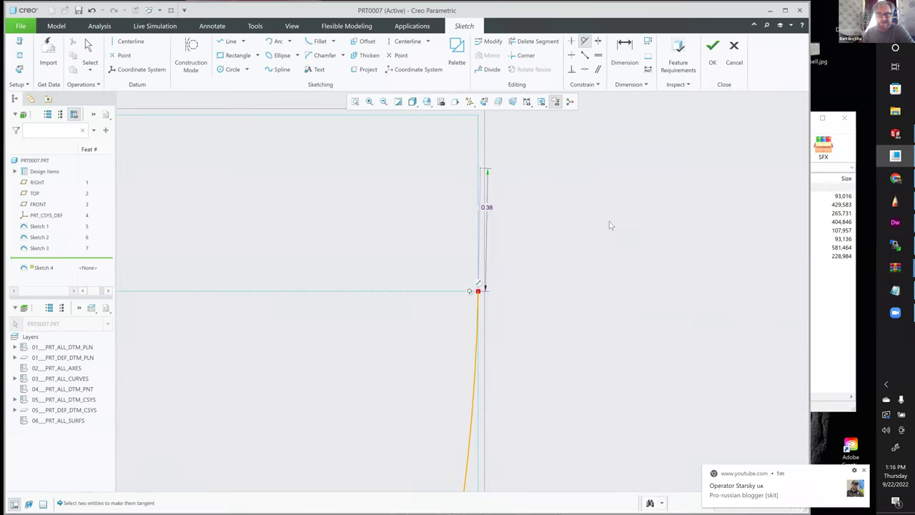
key("Escape")
Step: Tilt the construction line outward by its free end to about 0.37 long and redimension its angle to the rectangle's outer side
mouse_move(491, 176)
left_mouse_down()
mouse_move(484, 170)
mouse_move(495, 170)
left_mouse_up()
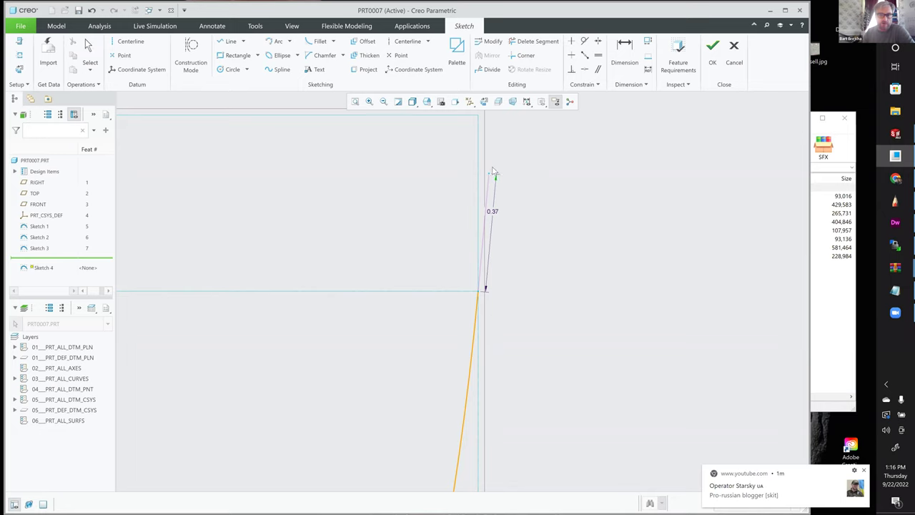
left_click(614, 57)
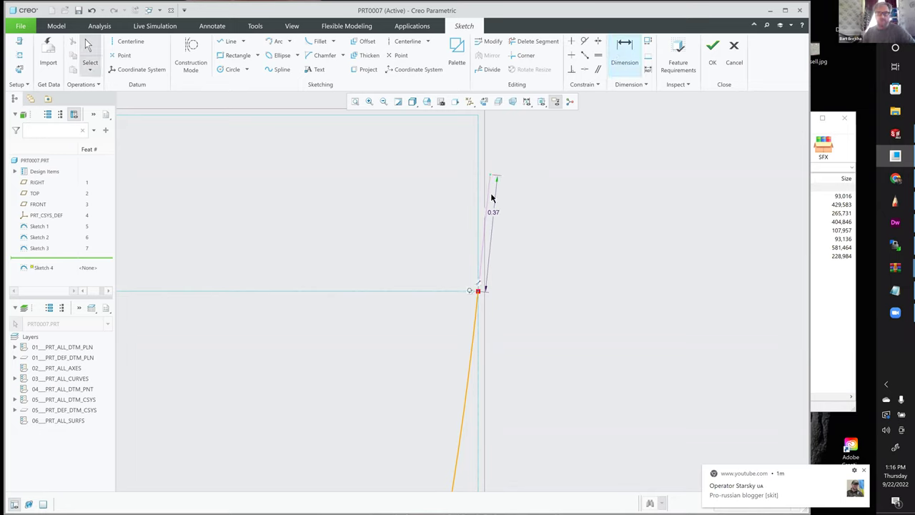
left_click(480, 184)
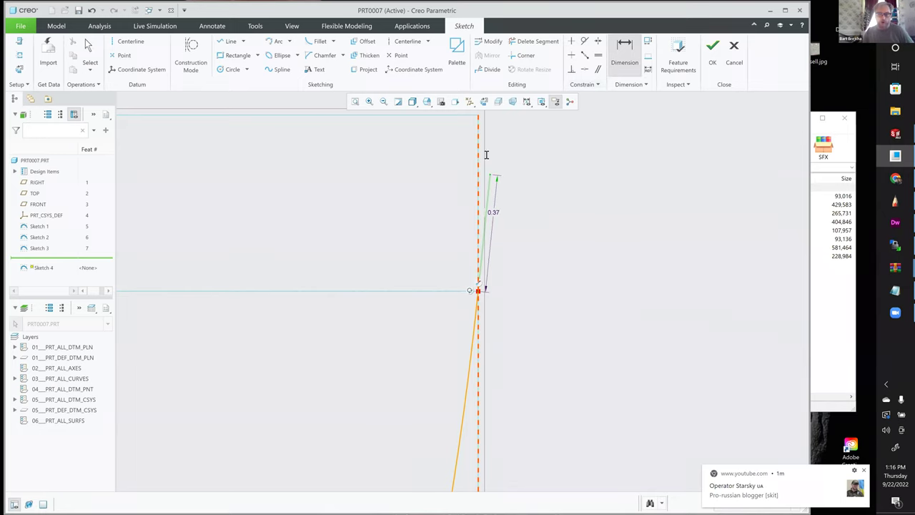
middle_click(532, 173)
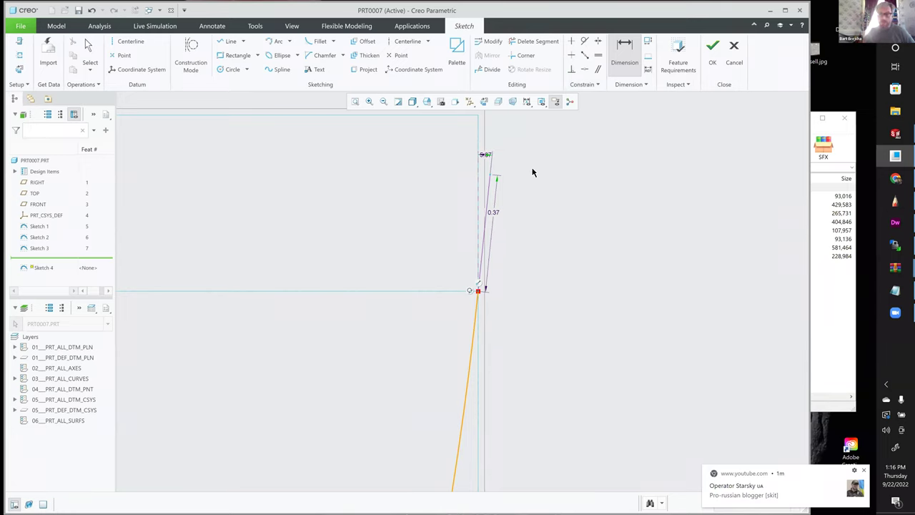
Step: Adjust the construction line's free end to about 0.38 long and set its angle to the rectangle's outer side to 2°
middle_click(491, 174)
left_click_drag(490, 174, 488, 172)
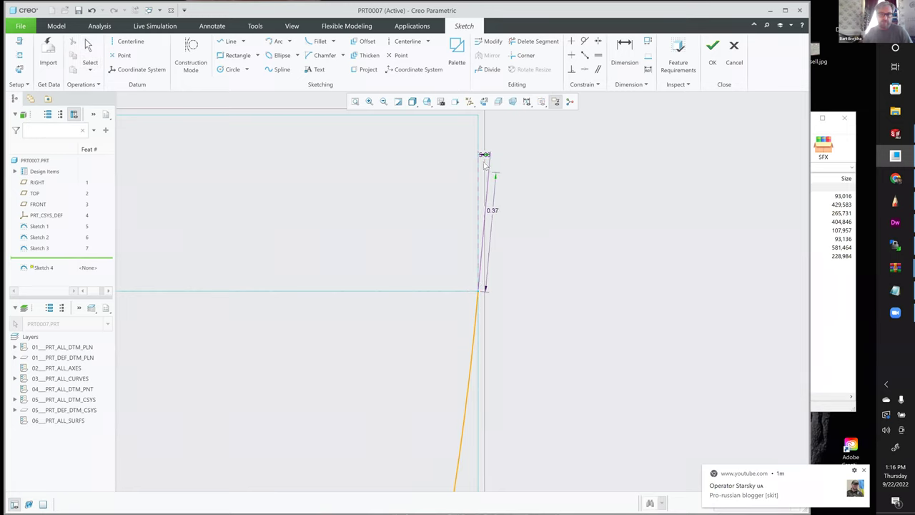
double_click(484, 155)
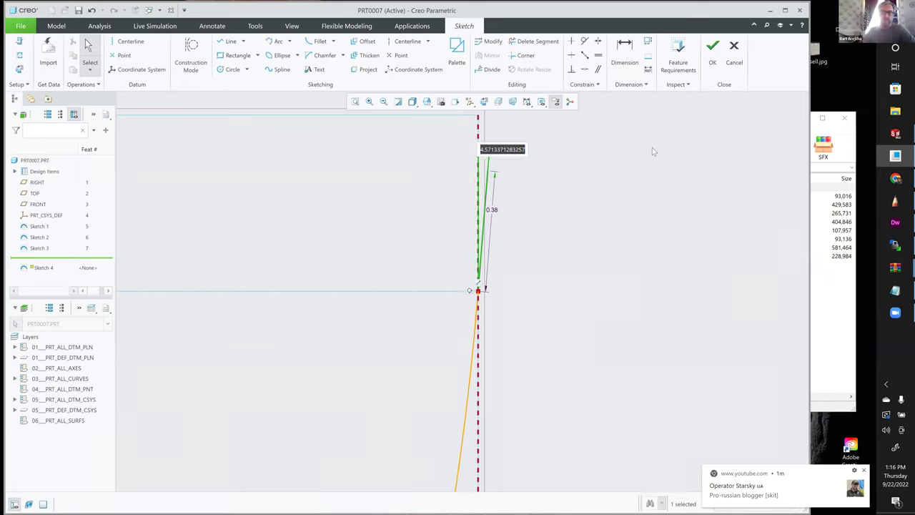
type("2")
key("Return")
scroll(608, 280, "down", 4)
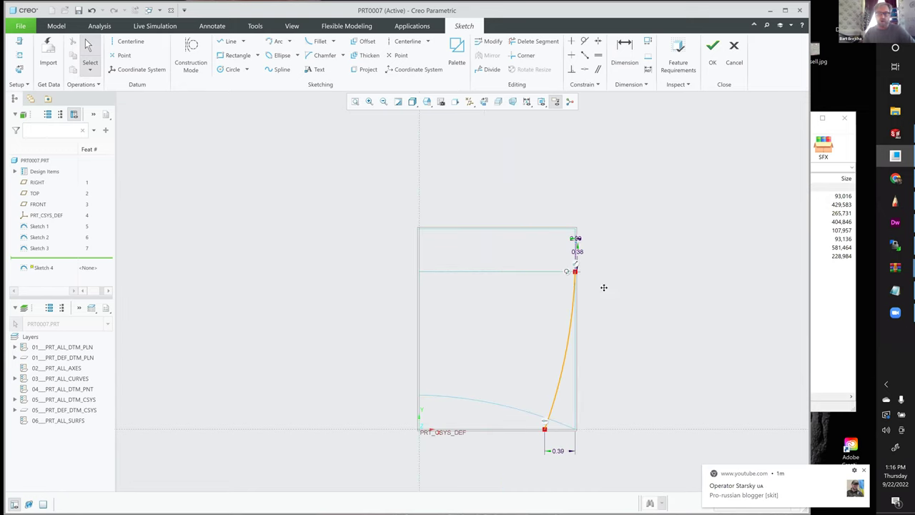
scroll(551, 236, "up", 5)
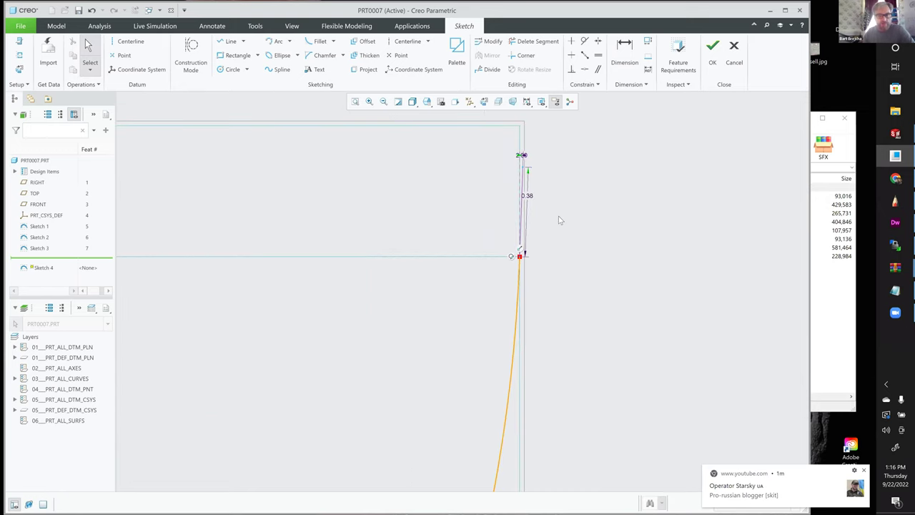
Step: Accept the side-arc sketch and, in a new FRONT-plane sketch, draw an arc of about 1.62 radius from the rectangle's upper side to the reference line's outer end
left_click(718, 48)
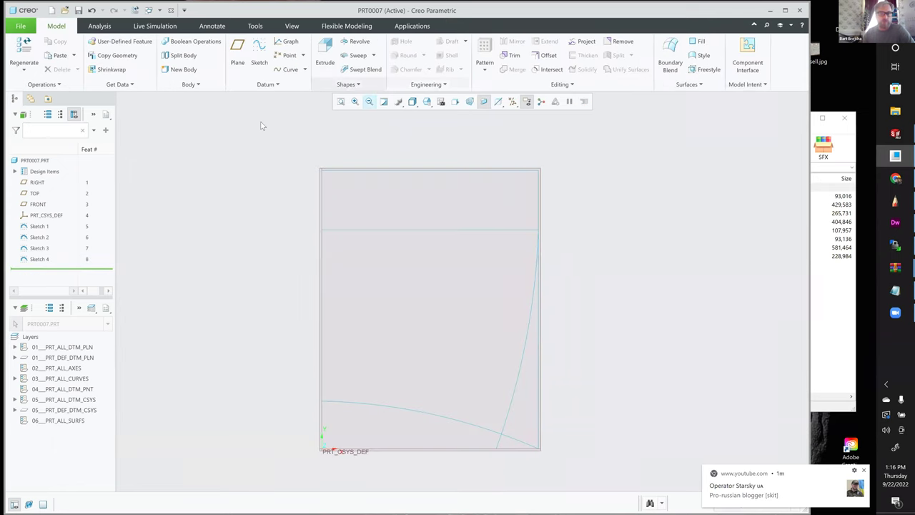
left_click(258, 50)
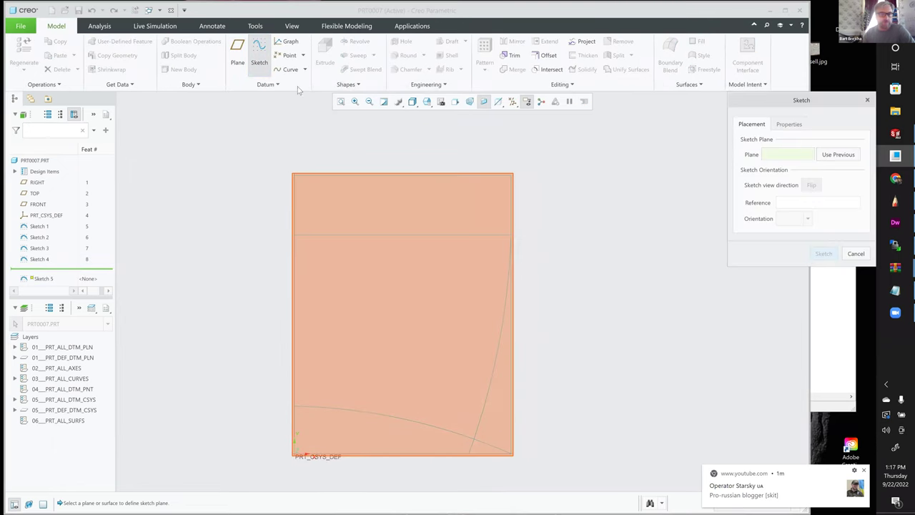
left_click(295, 174)
middle_click(295, 173)
left_click(271, 42)
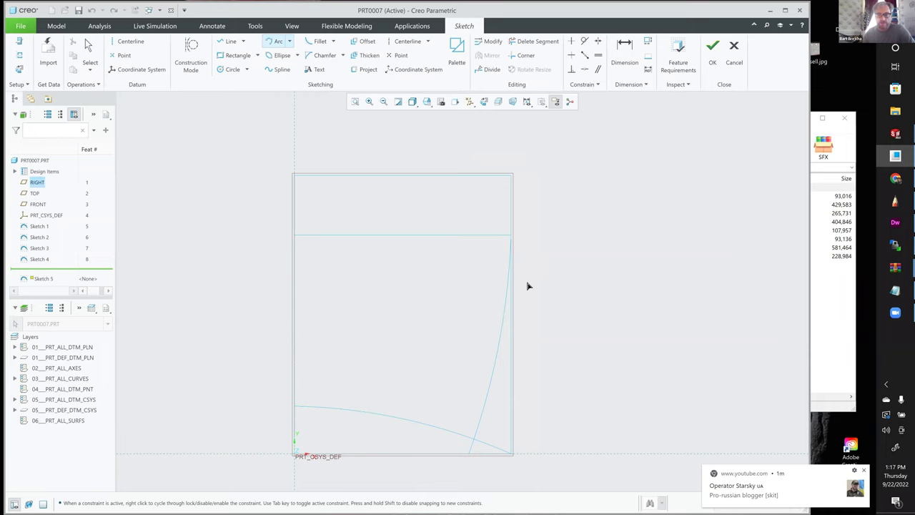
scroll(496, 177, "down", 3)
left_click(503, 173)
left_click(527, 289)
left_click(520, 239)
middle_click(577, 196)
Step: Dimension the arc's upper end horizontally from the rectangle's outer side
left_click(613, 61)
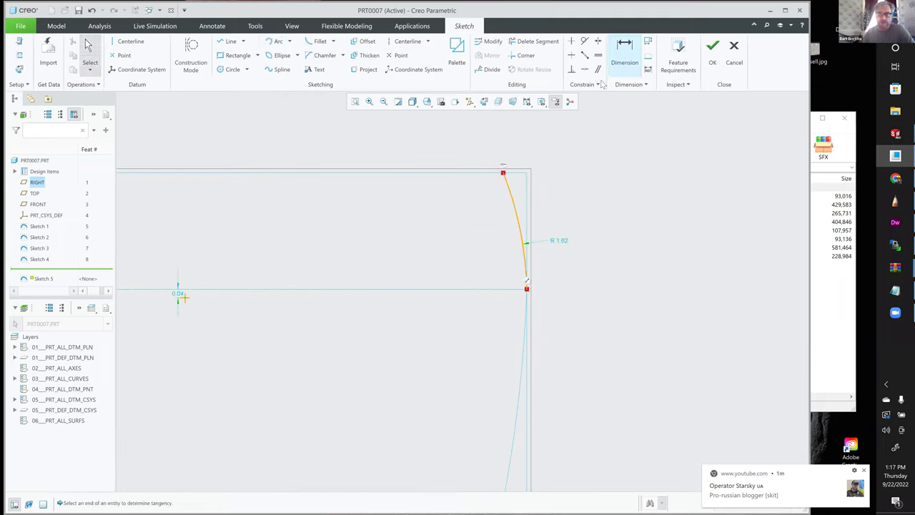
middle_click_drag(490, 186, 486, 188, "shift")
left_click(487, 187)
left_click(511, 197)
middle_click(566, 176)
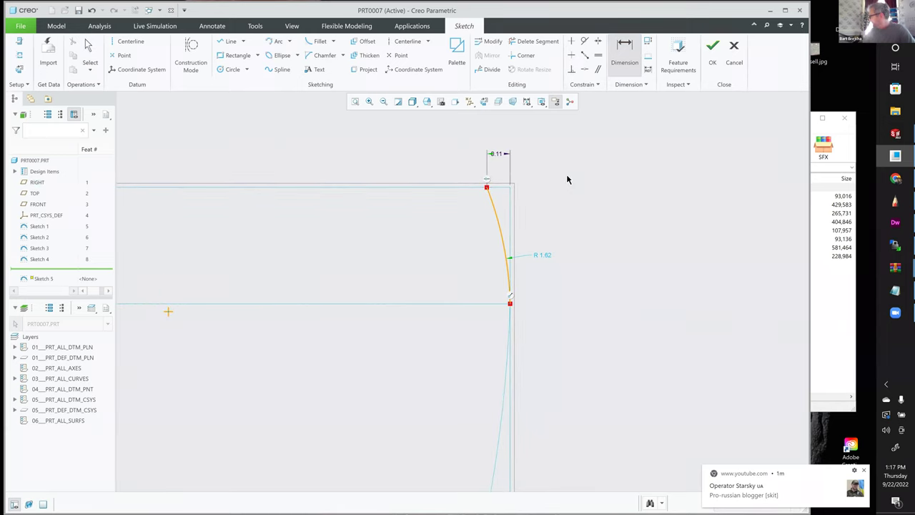
middle_click(482, 192)
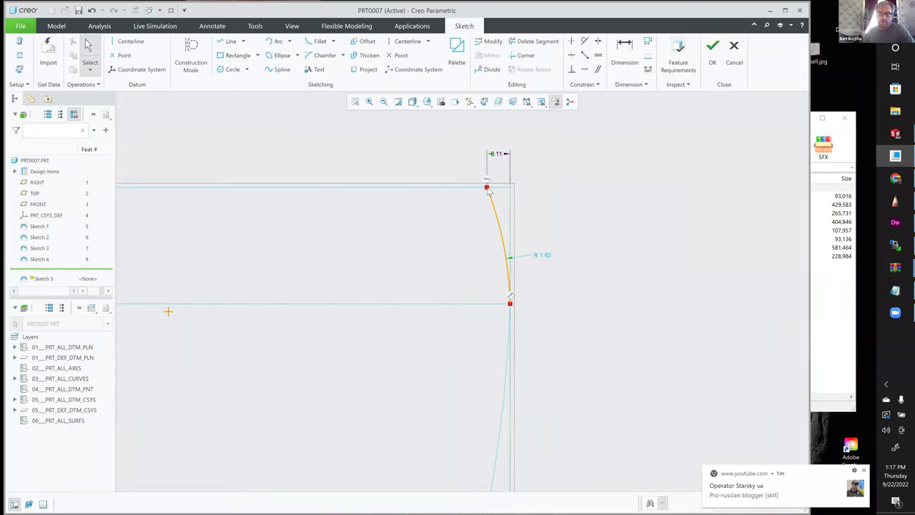
Step: Draw a short line downward from the arc's lower end and pull the arc's upper end to about 0.19 from the rectangle's outer side
left_click_drag(486, 188, 499, 187)
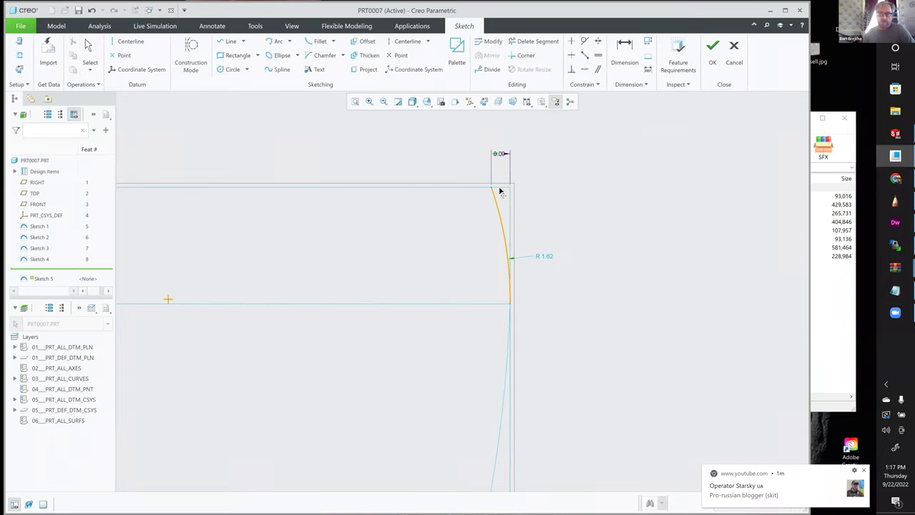
left_click(229, 41)
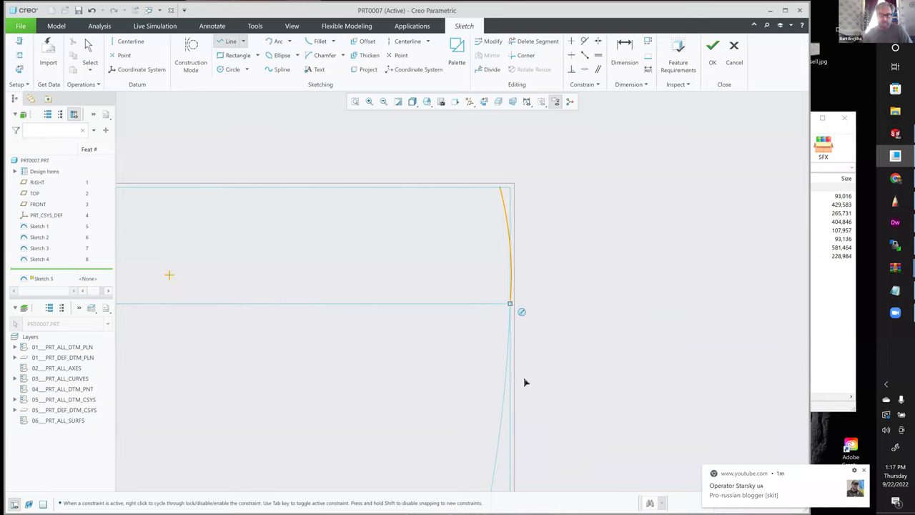
middle_click(466, 225)
left_click_drag(500, 186, 469, 187)
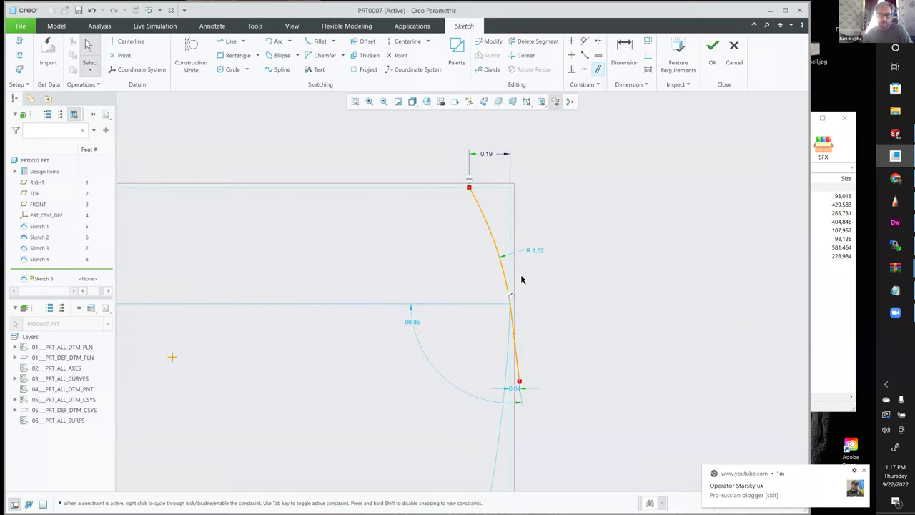
Step: Delete the short line below the arc and redraw it from the arc's lower end, sloping outward, about 0.34 long
middle_click(518, 359)
left_click(519, 361)
key("Delete")
left_click(231, 42)
left_click(509, 304)
left_click(522, 374)
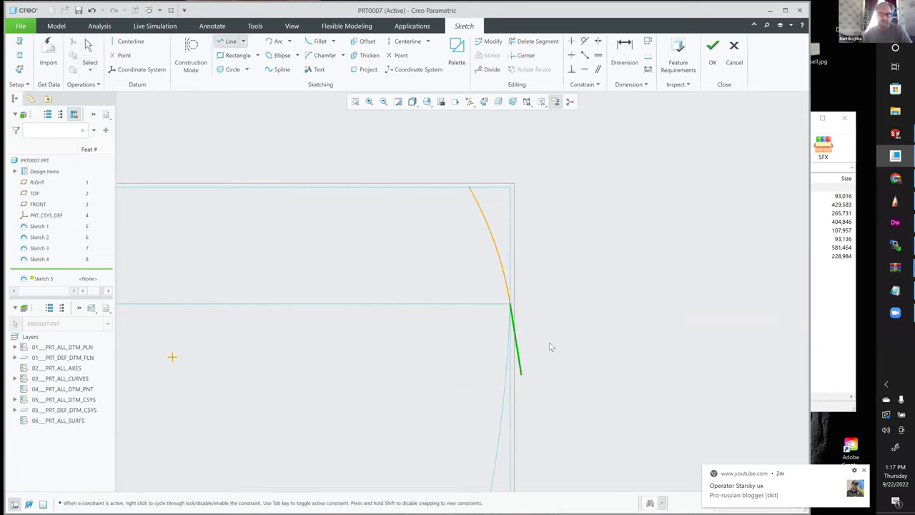
middle_click(550, 347)
Step: Convert the line below the arc to construction geometry and dimension its length and its angle to the rectangle's outer side
scroll(549, 347, "up", 2)
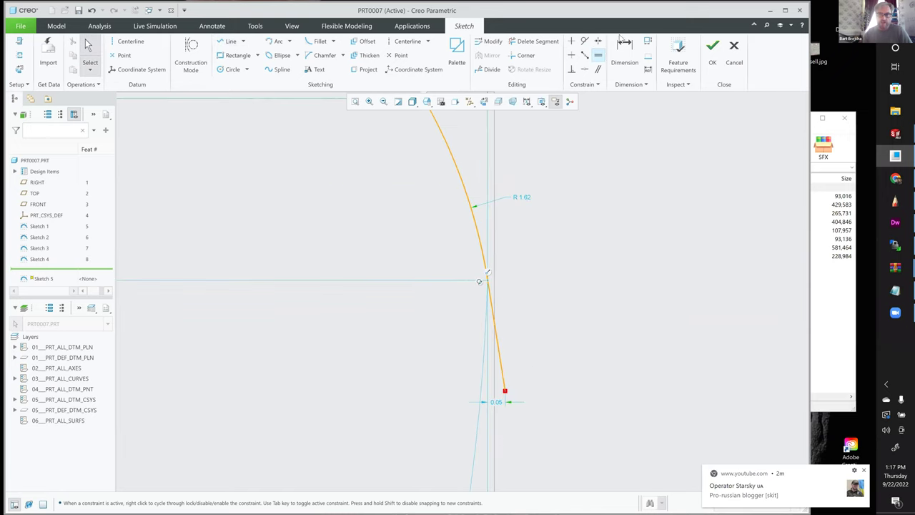
left_click(502, 373)
left_click(581, 121)
left_click(624, 51)
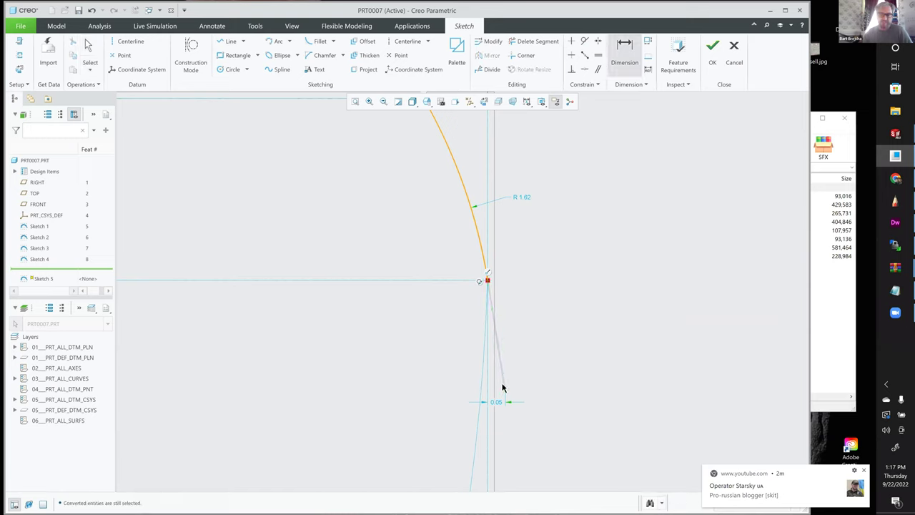
left_click(503, 379)
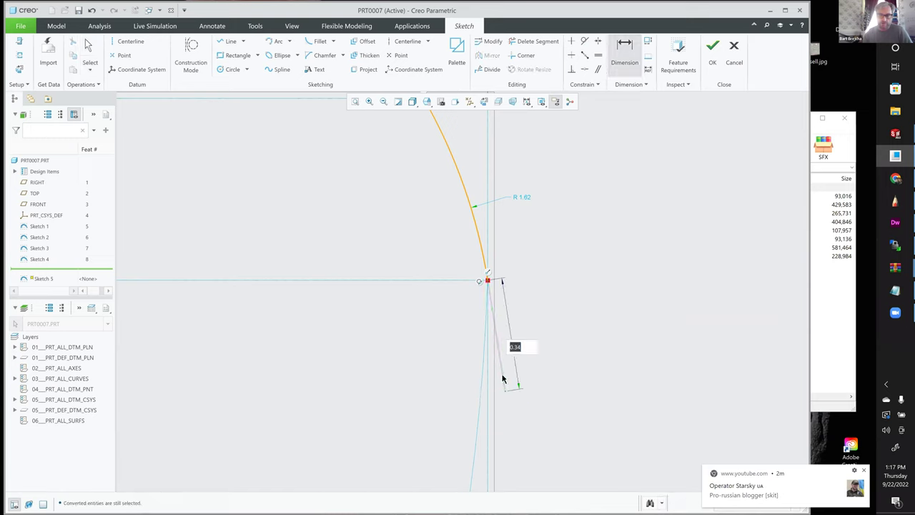
middle_click(509, 417)
middle_click(557, 362)
Step: Accept the upper arc sketch
scroll(556, 360, "up", 3)
middle_click_drag(614, 252, 618, 231, "shift")
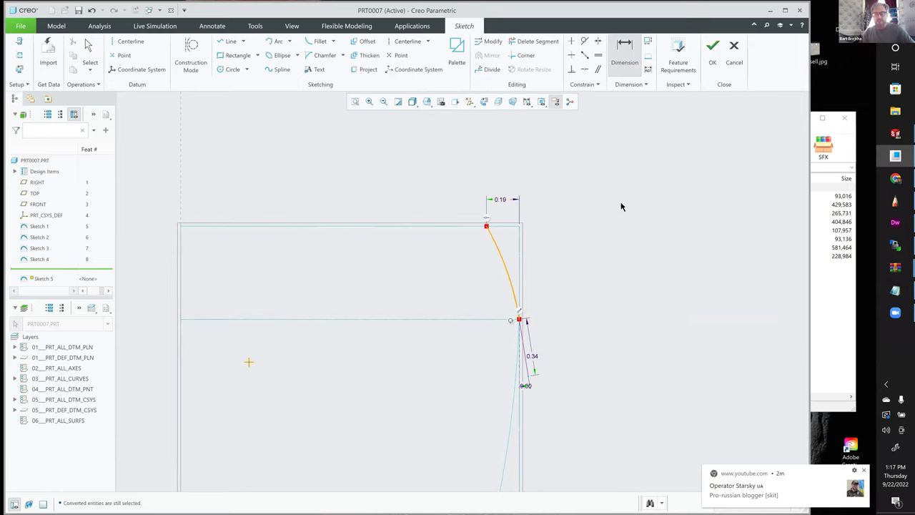
middle_click(681, 171)
scroll(491, 197, "down", 1)
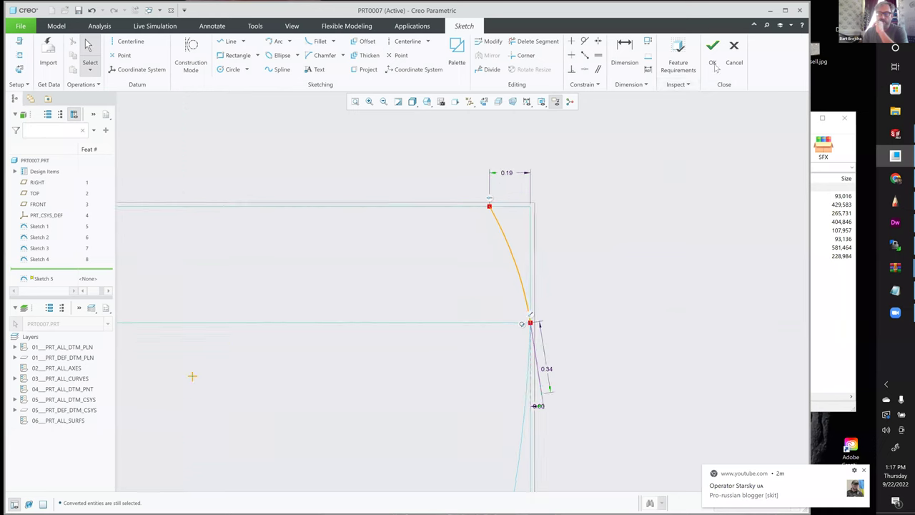
middle_click(522, 271)
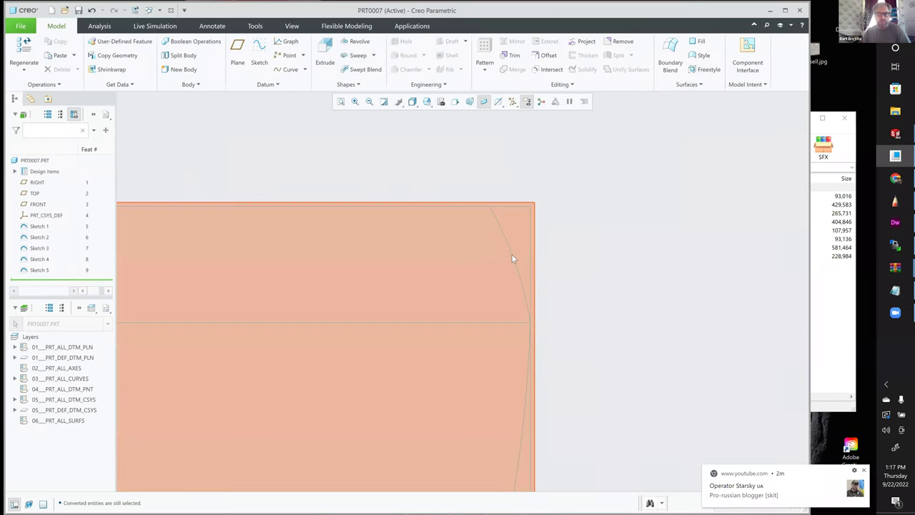
Step: Reshape the upper arc directly in the model, pulling its upper end to about 0.09 from the rectangle's outer side
left_click(512, 255)
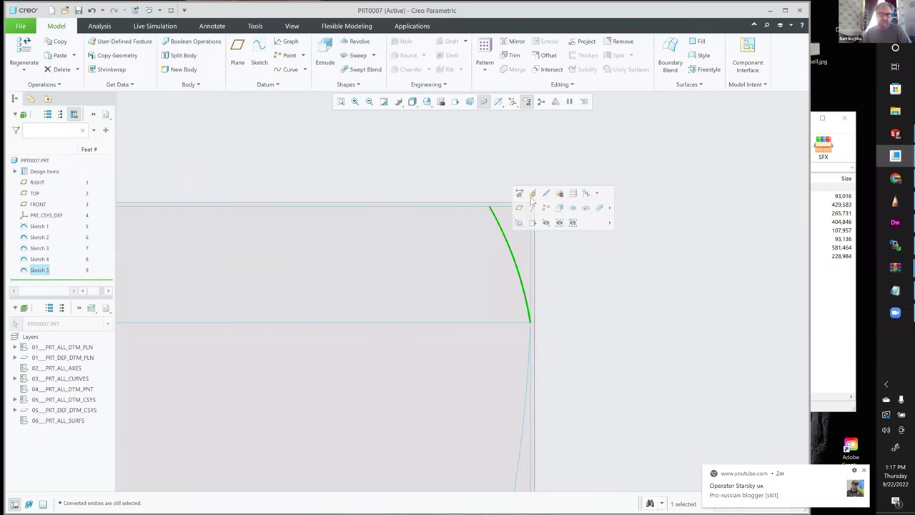
left_click(577, 284)
left_click(502, 234)
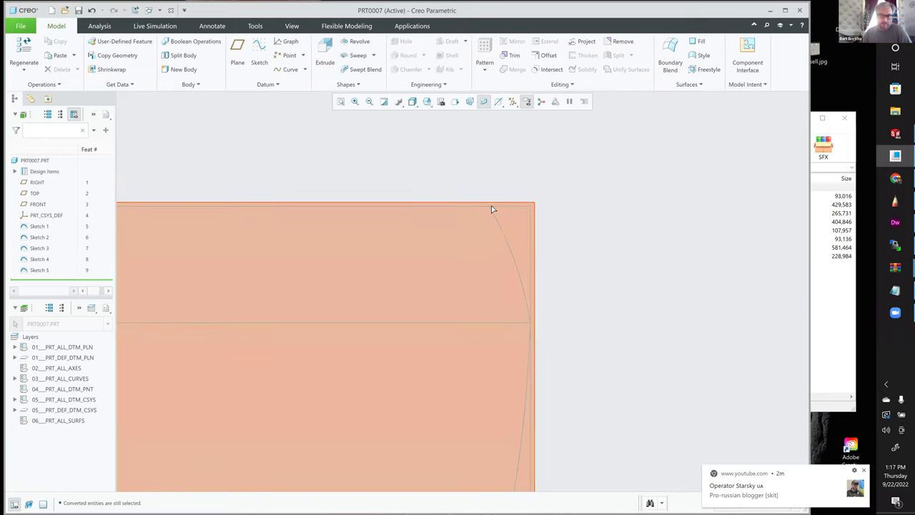
left_click(493, 209)
left_click_drag(552, 405, 537, 394)
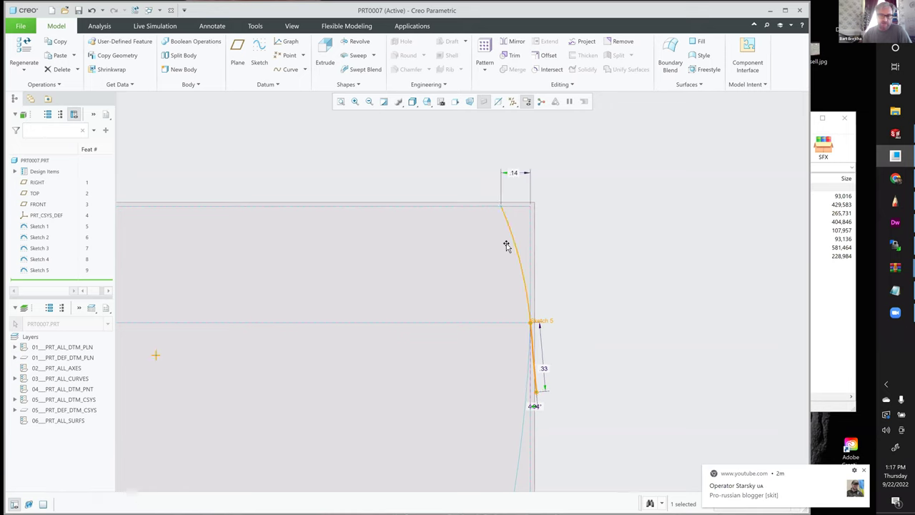
left_click(634, 229)
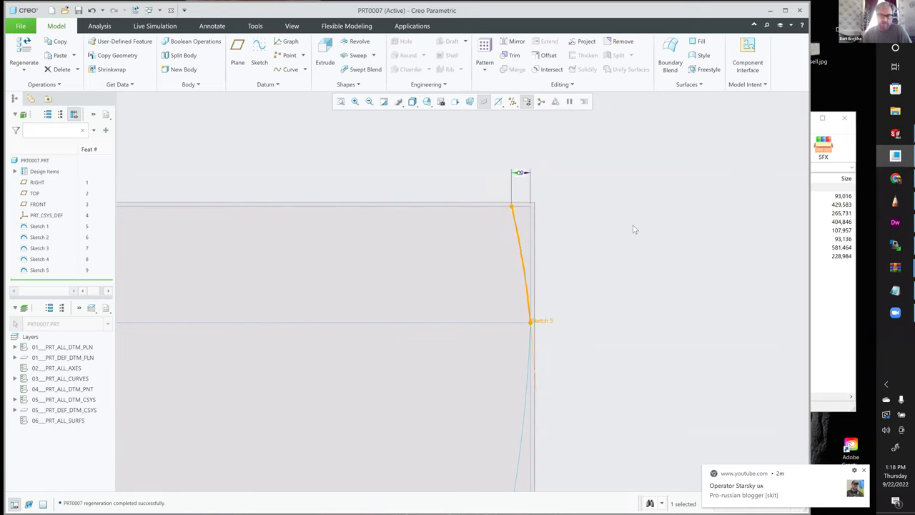
Step: Raise the envelope's upper side slightly and lower the upper reference line directly in the model
left_click(472, 206)
left_click(470, 200)
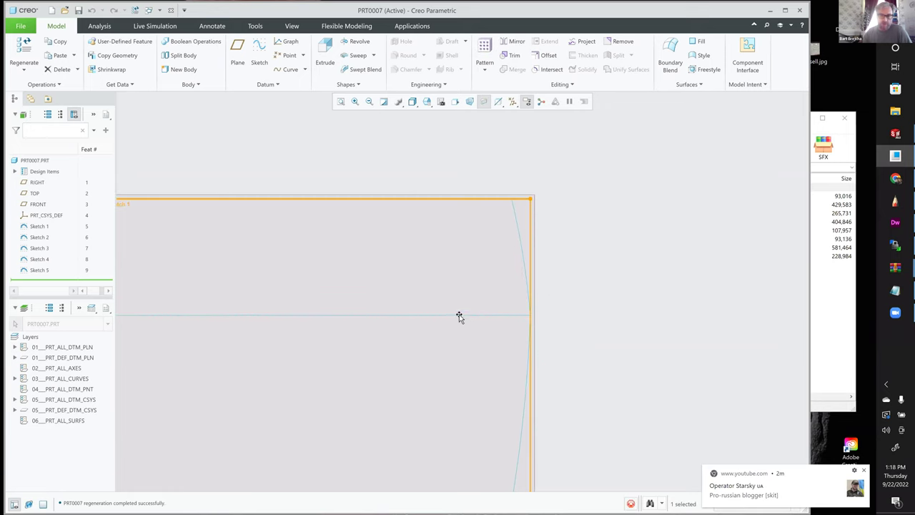
mouse_move(459, 316)
left_mouse_down()
mouse_move(453, 347)
mouse_move(451, 323)
left_mouse_up()
left_click(614, 281)
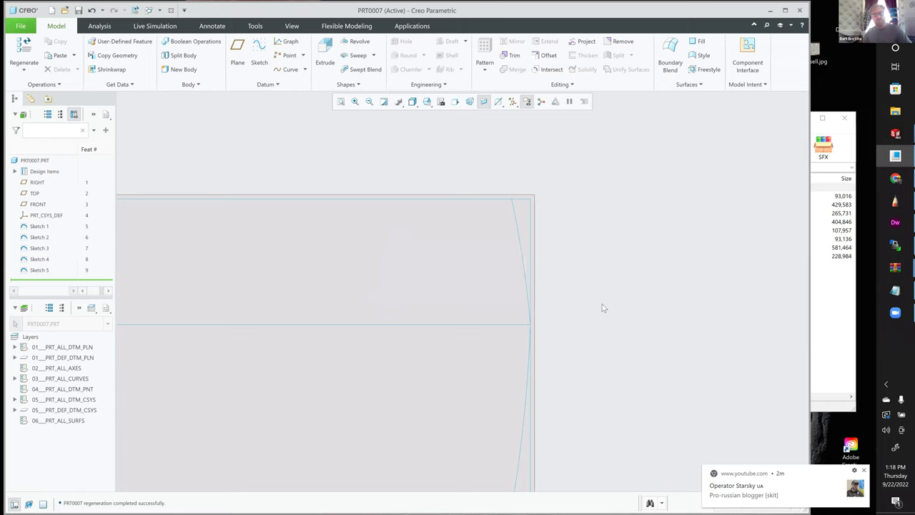
Step: In a new sketch on the FRONT plane, draw a sloped line from the rectangle's outer side below its upper corner to about 1.77 beyond the RIGHT plane
key("ctrl+d")
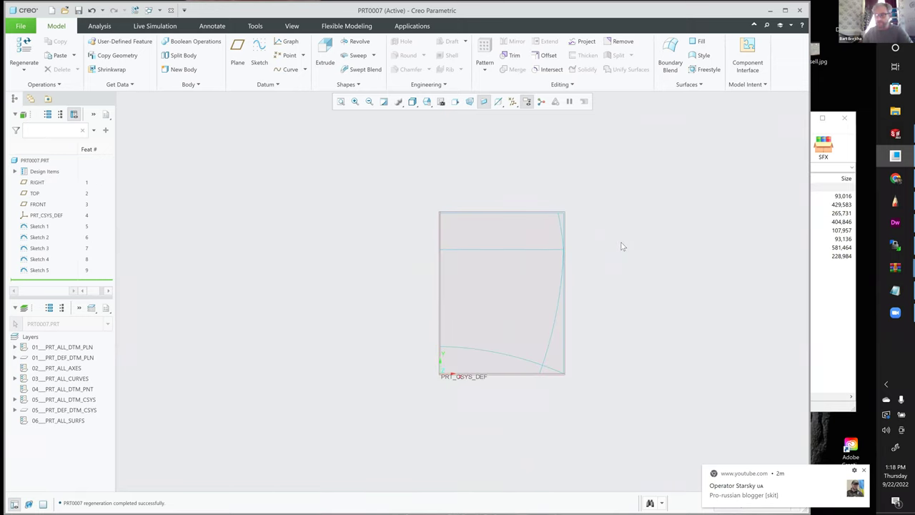
middle_click_drag(610, 257, 564, 264)
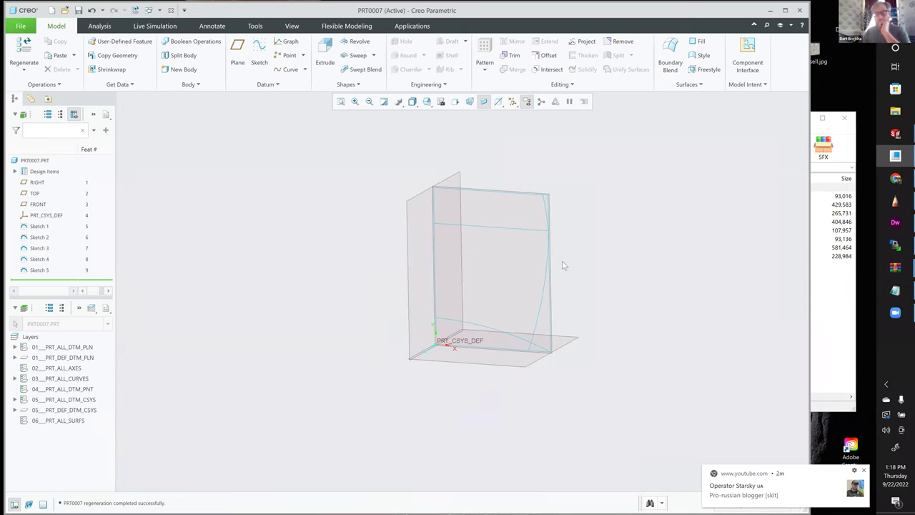
scroll(576, 265, "up", 2)
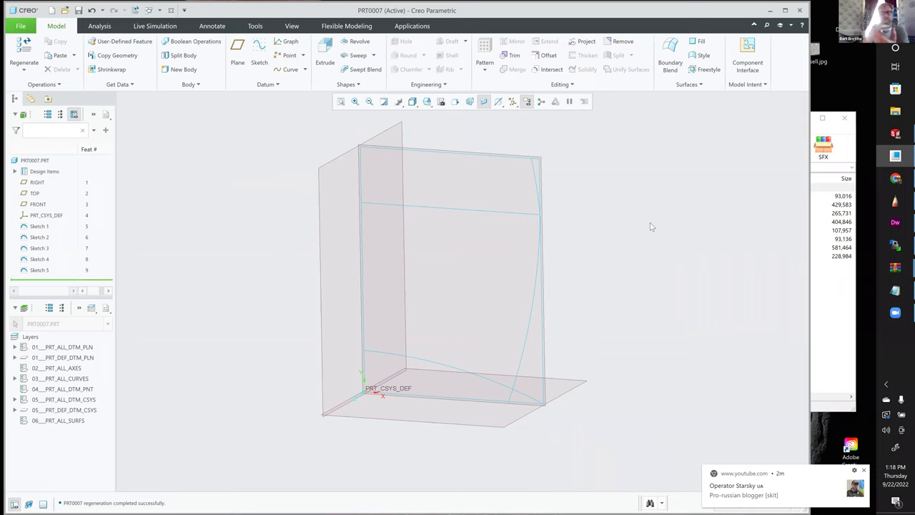
left_click(540, 177)
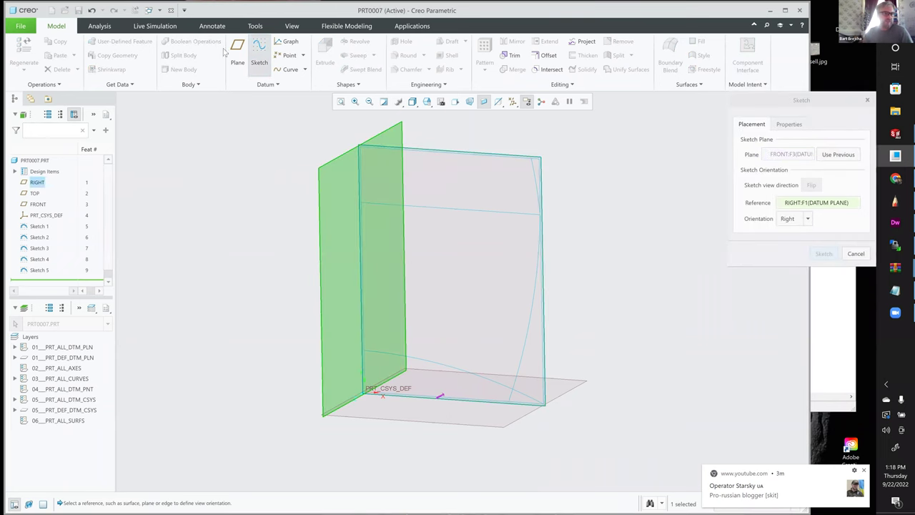
left_click(231, 42)
left_click(540, 171)
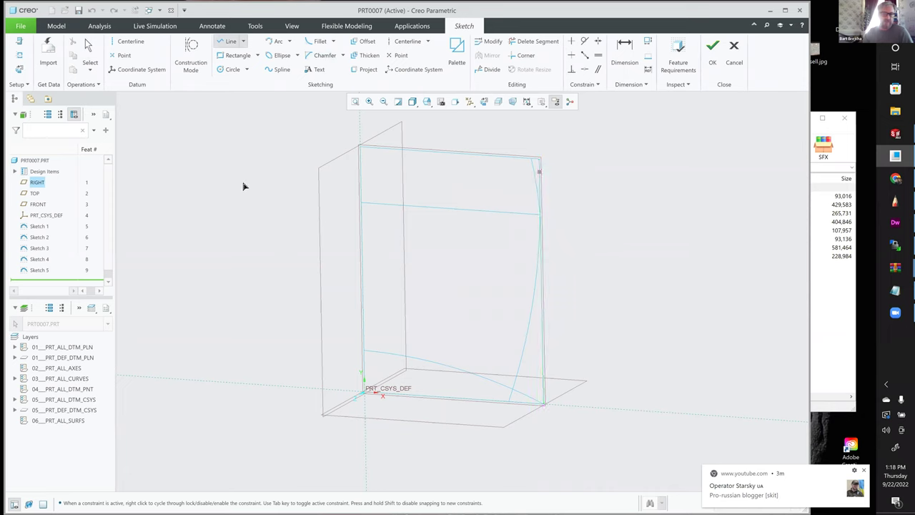
left_click(202, 185)
middle_click(242, 249)
middle_click(241, 250)
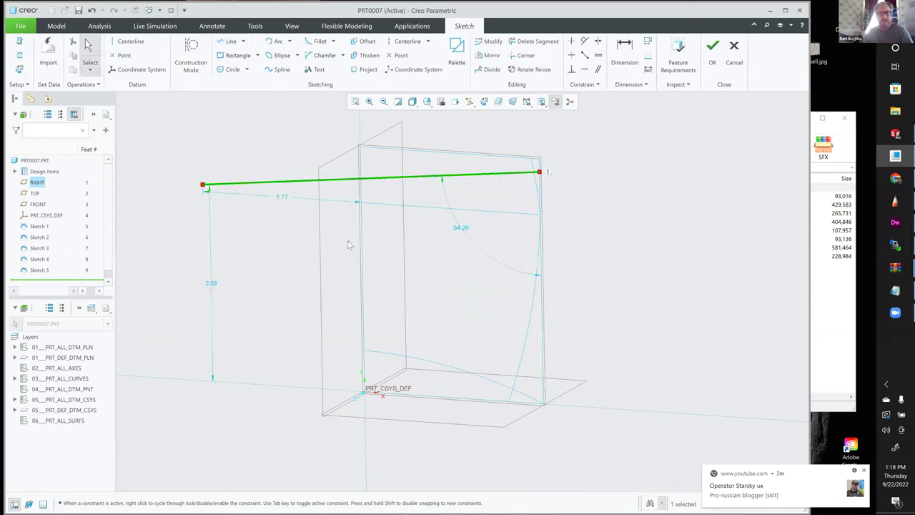
Step: Place a vertical centerline through the origin along the RIGHT plane
left_click(407, 41)
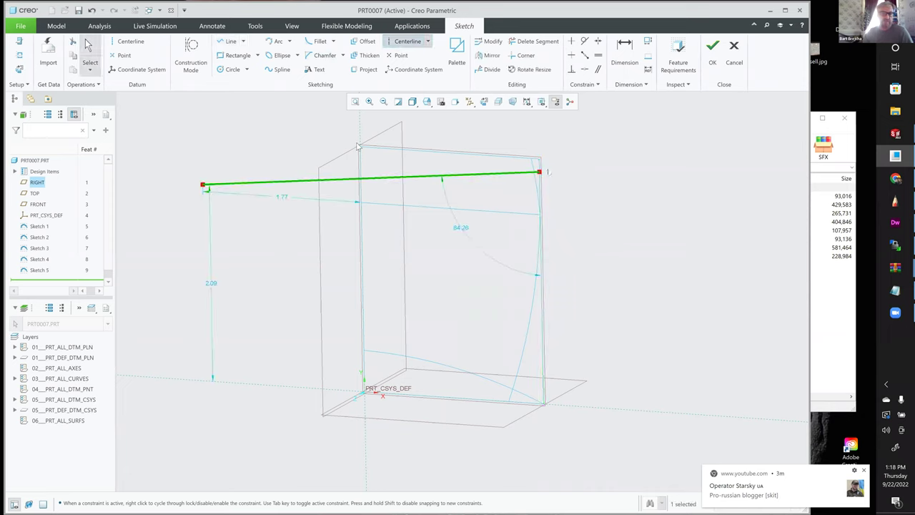
left_click(356, 219)
middle_click(273, 233)
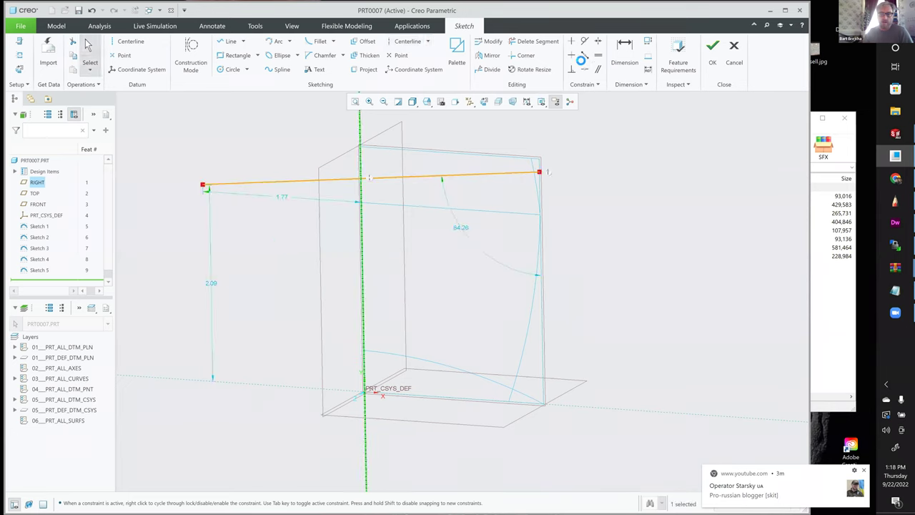
Step: Dimension the sloped line's outer end vertically from the rectangle's upper side and its opposite end from the upper reference line
left_click(614, 46)
middle_click(543, 172)
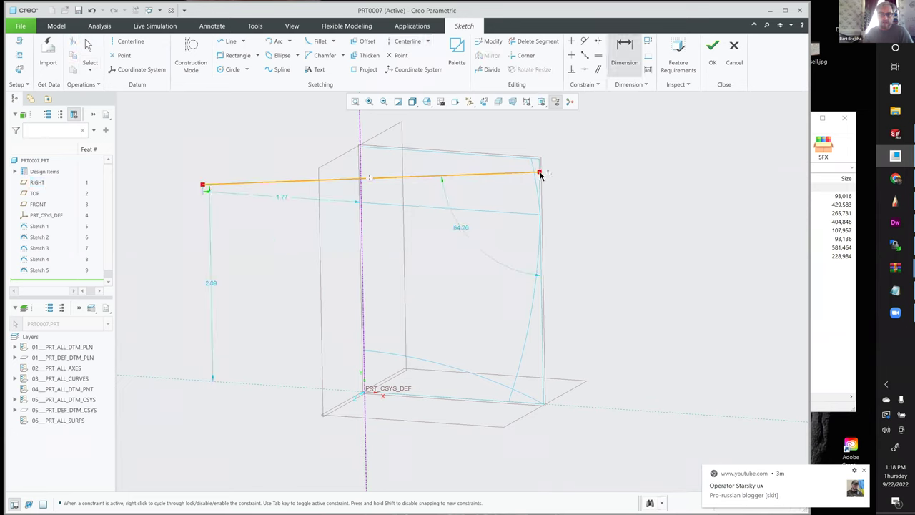
left_click(519, 157)
middle_click(573, 174)
middle_click(562, 224)
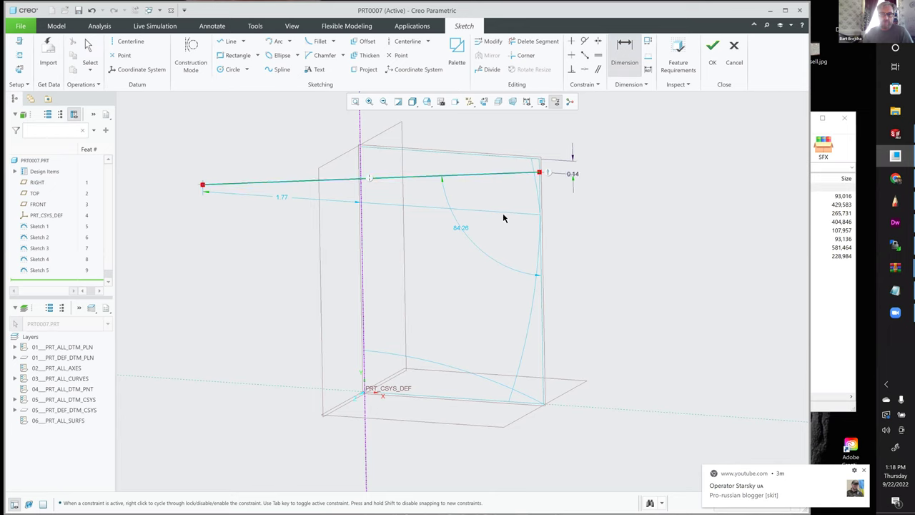
left_click(471, 211)
middle_click(187, 226)
middle_click(190, 225)
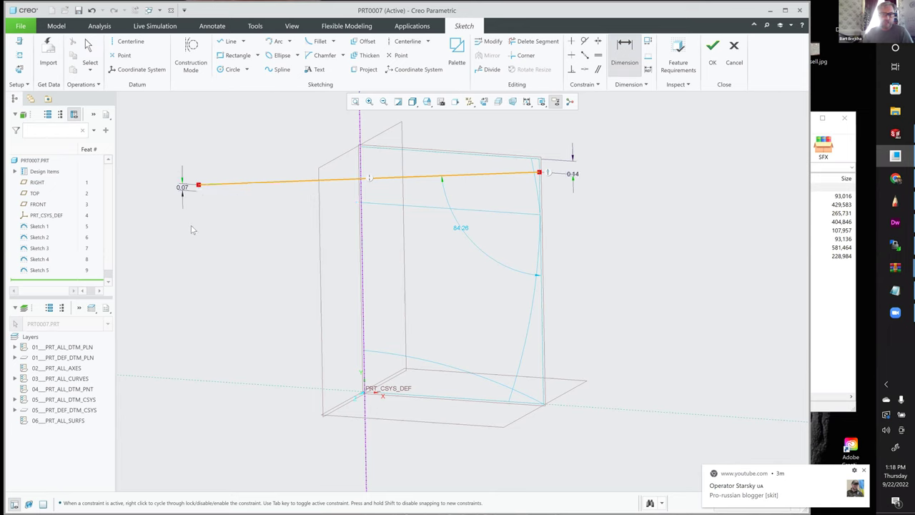
middle_click(192, 226)
Step: Dimension the sloped line's overall horizontal span between its two endpoints
left_click(622, 53)
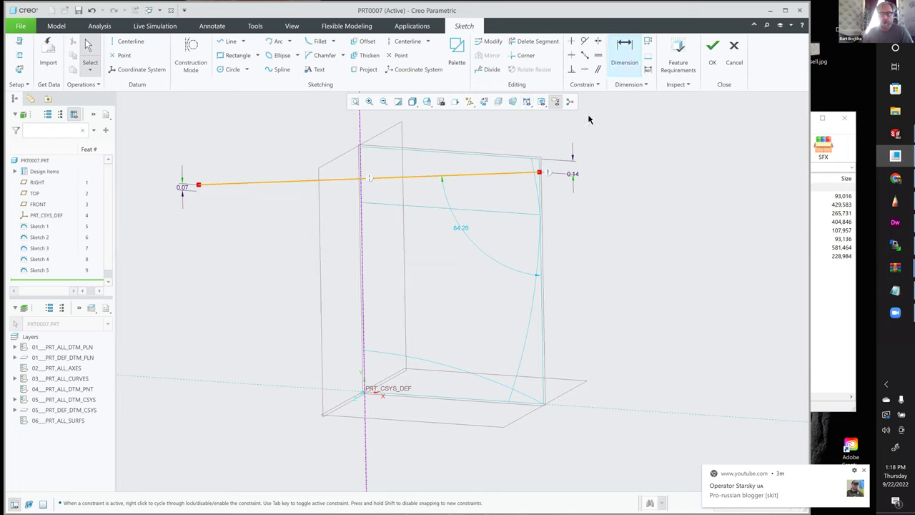
left_click(199, 185)
middle_click(255, 163)
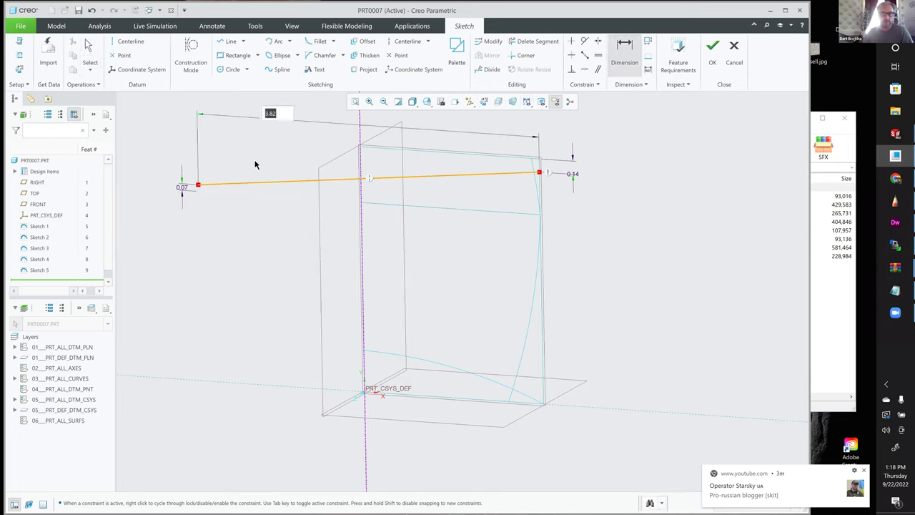
mouse_move(296, 213)
middle_mouse_down("shift")
mouse_move(337, 212)
mouse_move(337, 221)
middle_mouse_up("shift")
mouse_move(573, 224)
middle_mouse_down()
mouse_move(688, 222)
mouse_move(689, 247)
middle_mouse_up()
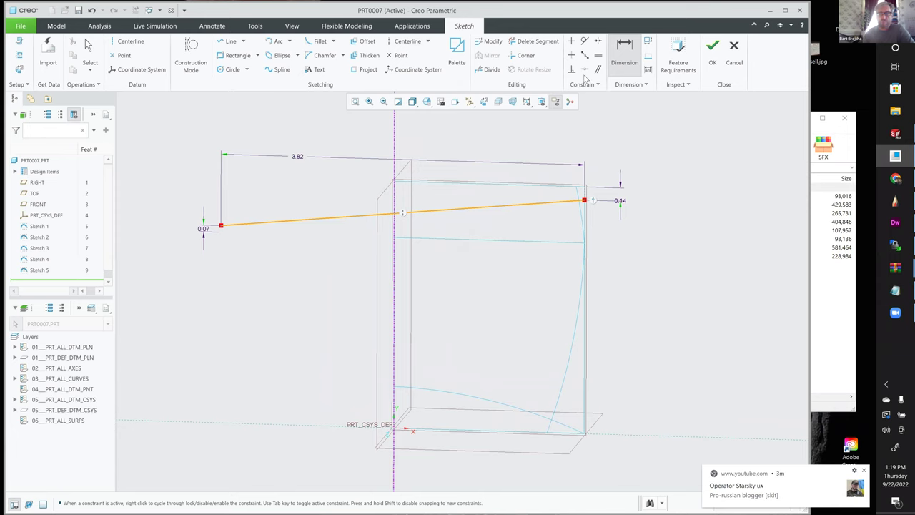
Step: Try to make the sloped line's endpoints symmetric about the vertical centerline and back out of the conflict
left_click(598, 41)
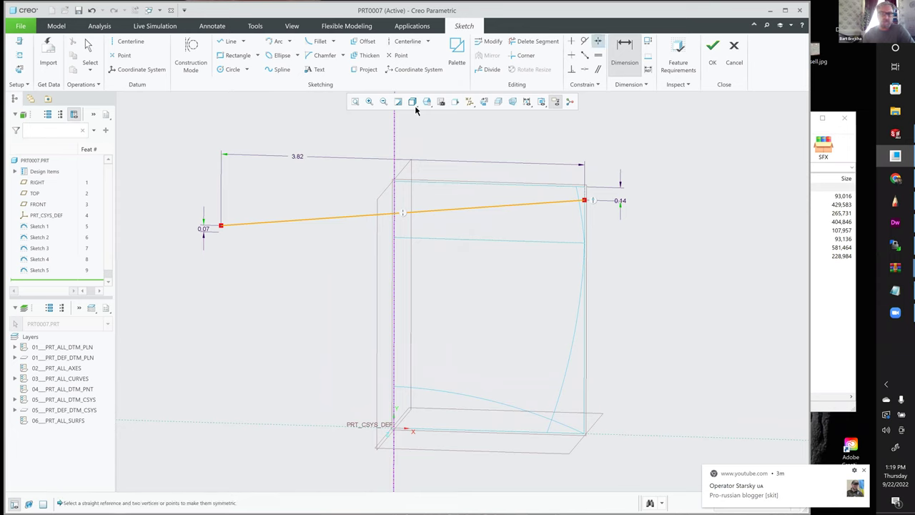
left_click(221, 226)
left_click(392, 177)
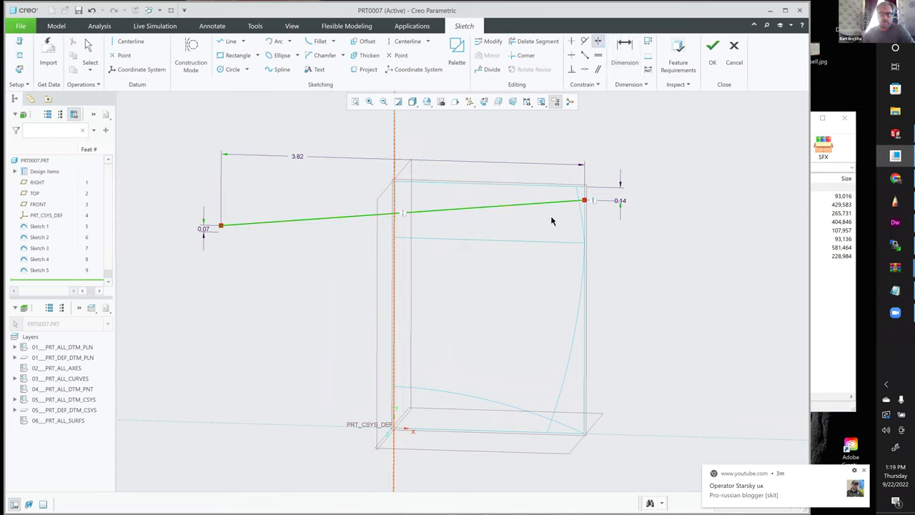
left_click(586, 202)
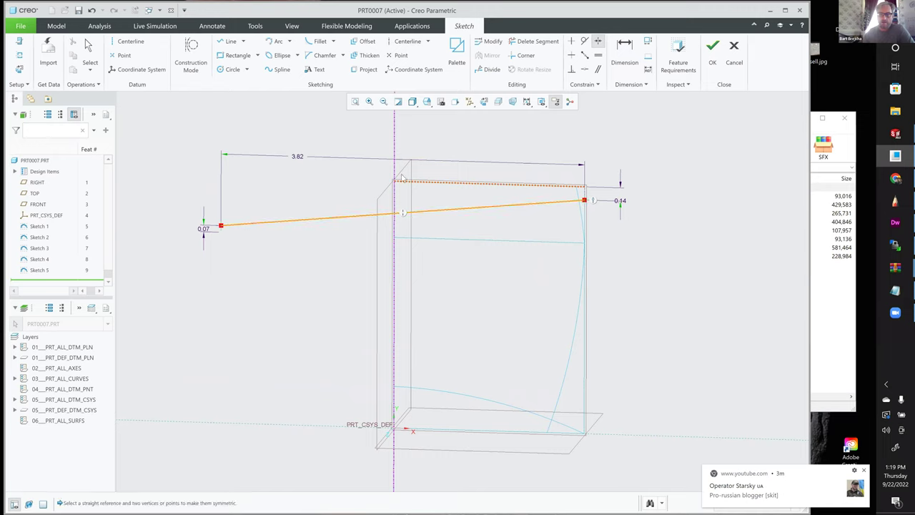
left_click(395, 137)
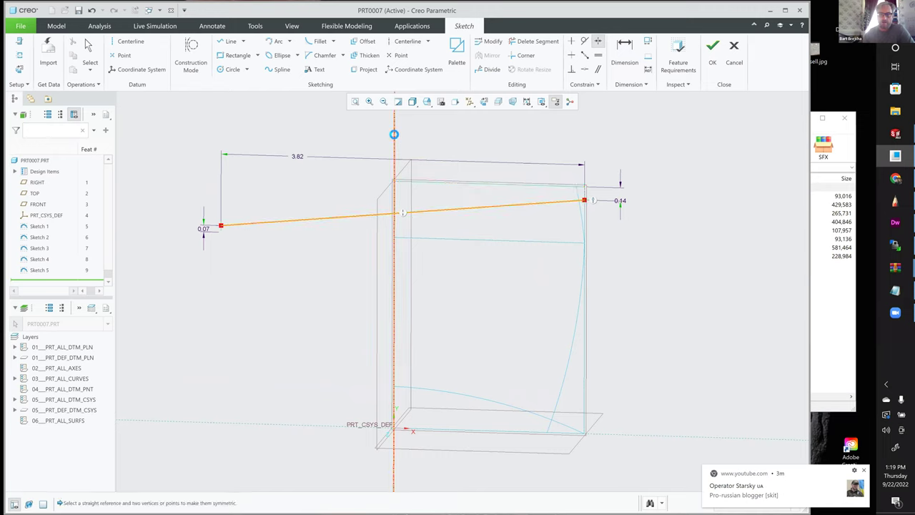
left_click(220, 226)
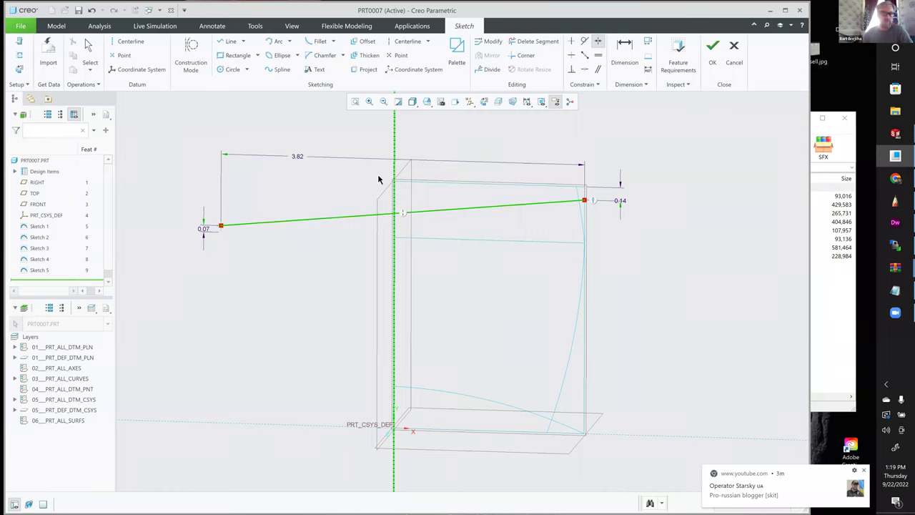
left_click(221, 226)
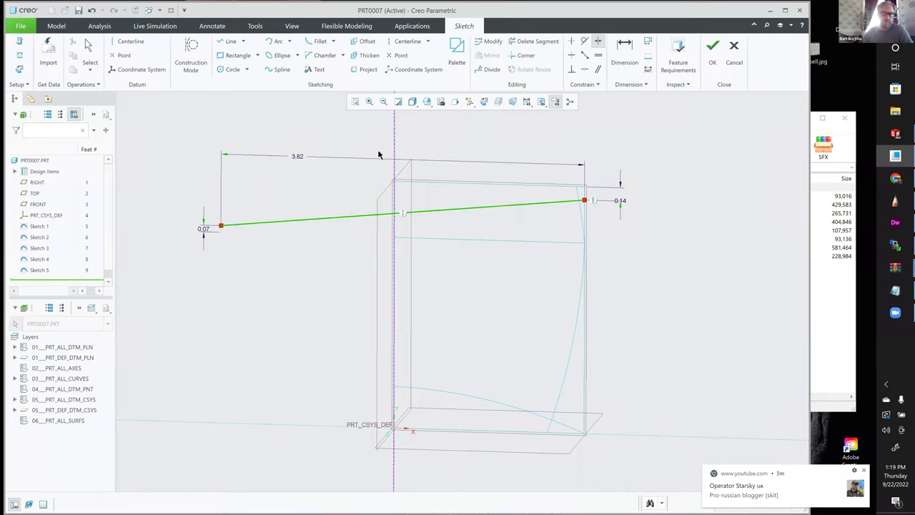
left_click(582, 201)
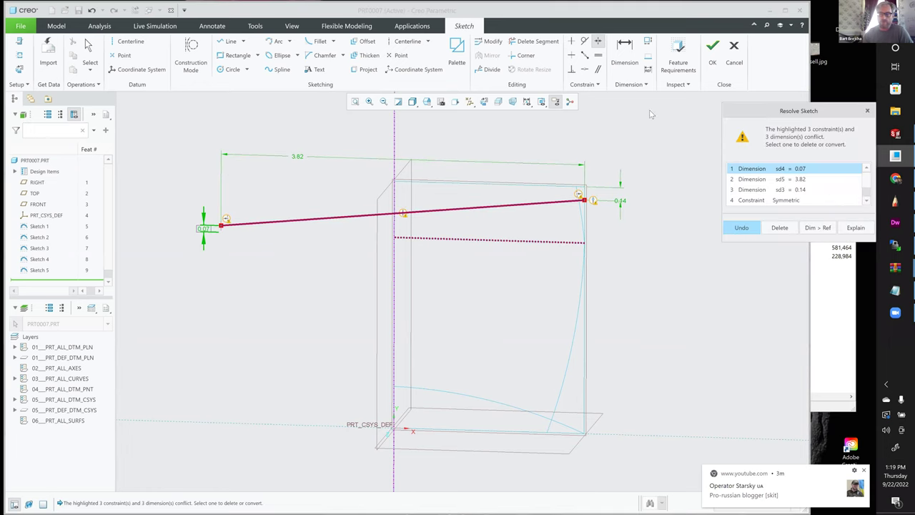
left_click(296, 161)
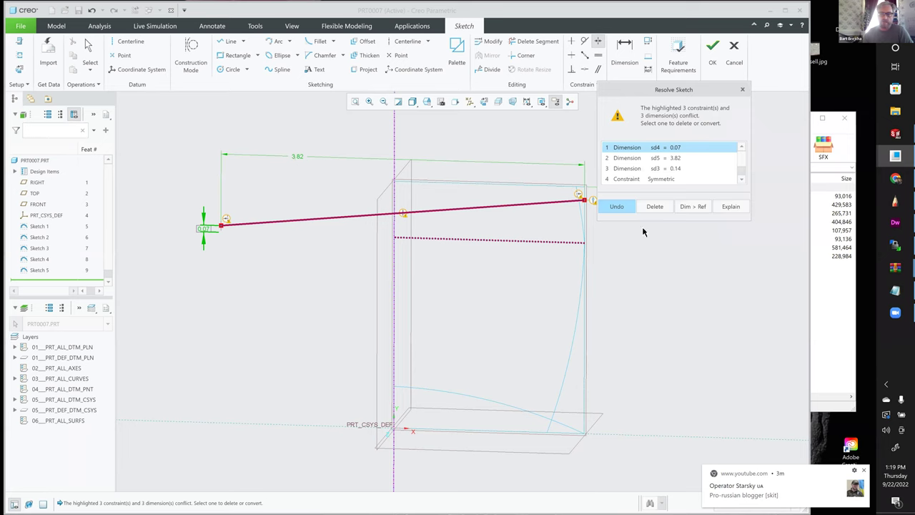
middle_click(662, 266)
scroll(661, 267, "up", 1)
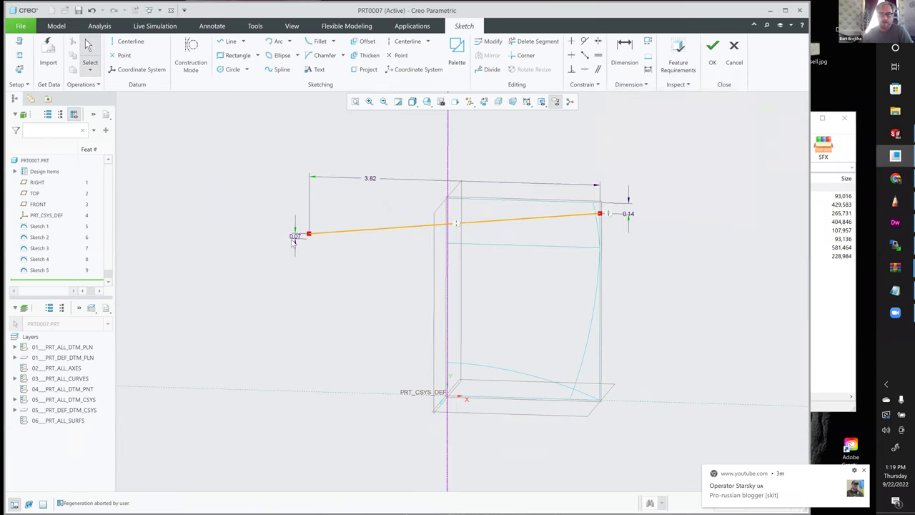
Step: Constrain the line's endpoints symmetric about the vertical centerline, deleting the conflicting horizontal span and reference-line offset dimensions
left_click(598, 41)
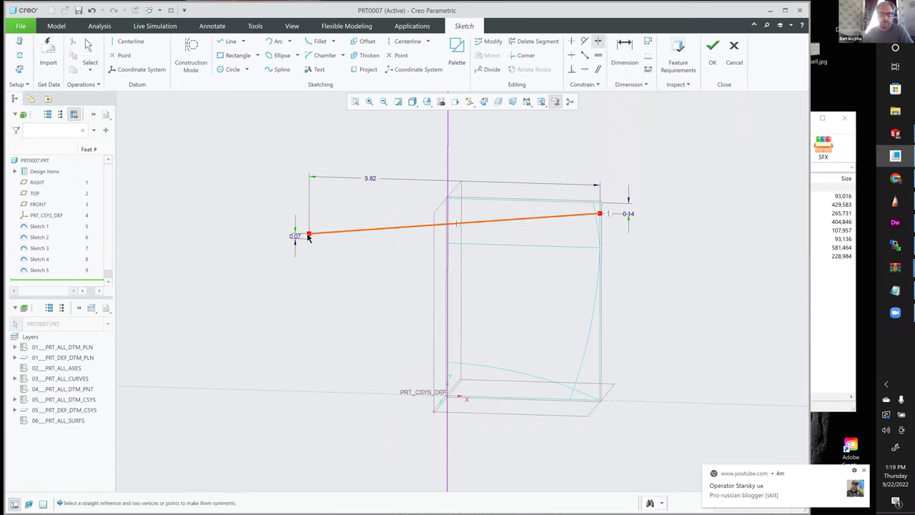
left_click(447, 145)
left_click(601, 215)
left_click(653, 158)
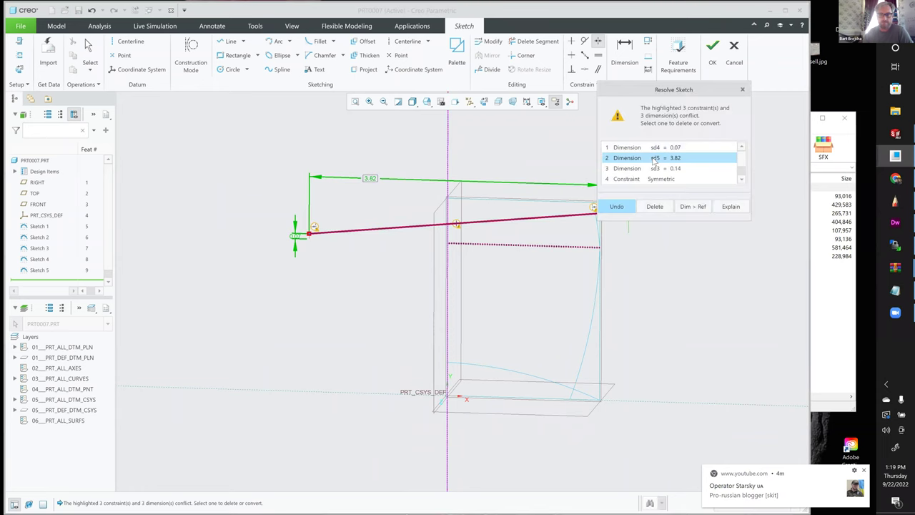
left_click(655, 207)
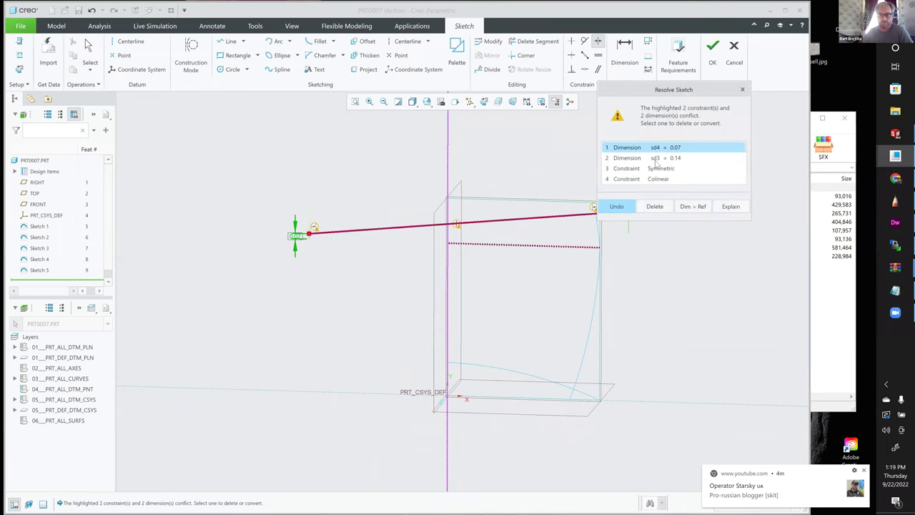
middle_click(655, 308)
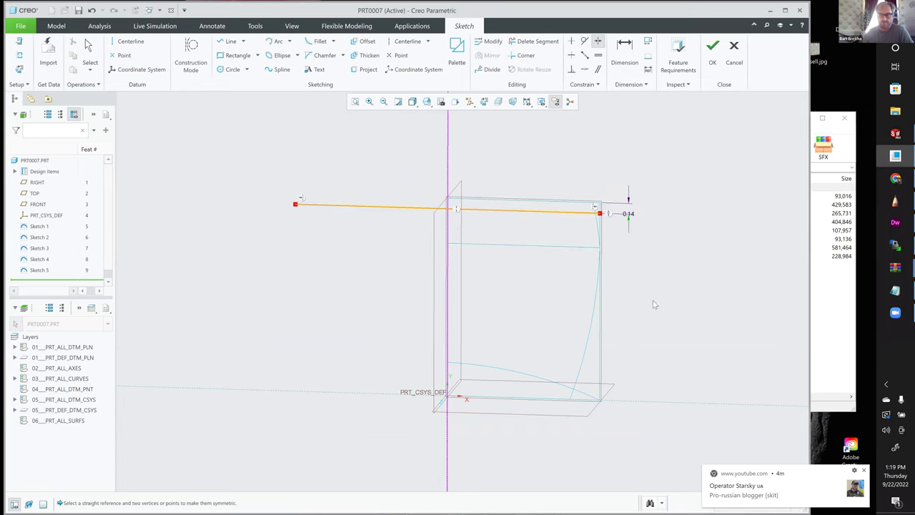
middle_click(423, 201)
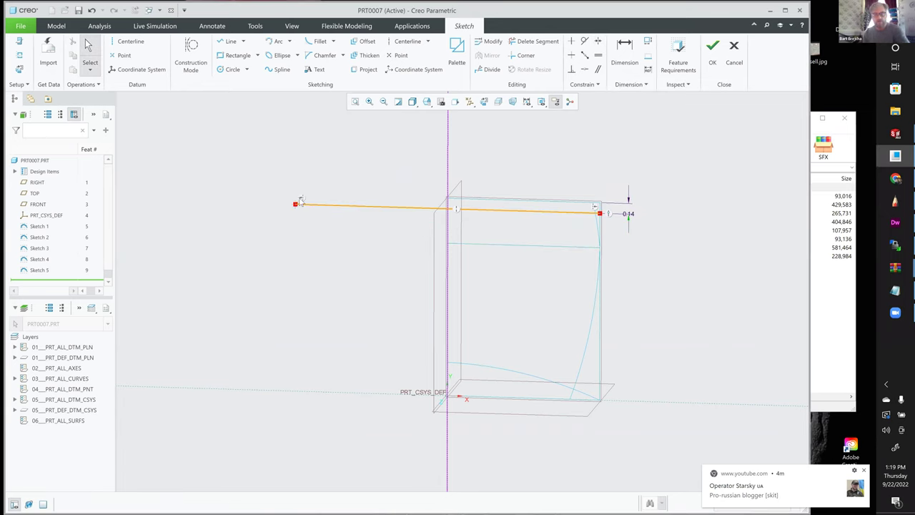
Step: Delete the line's symmetric constraint and pull its free end down so the line slopes again
left_click(302, 200)
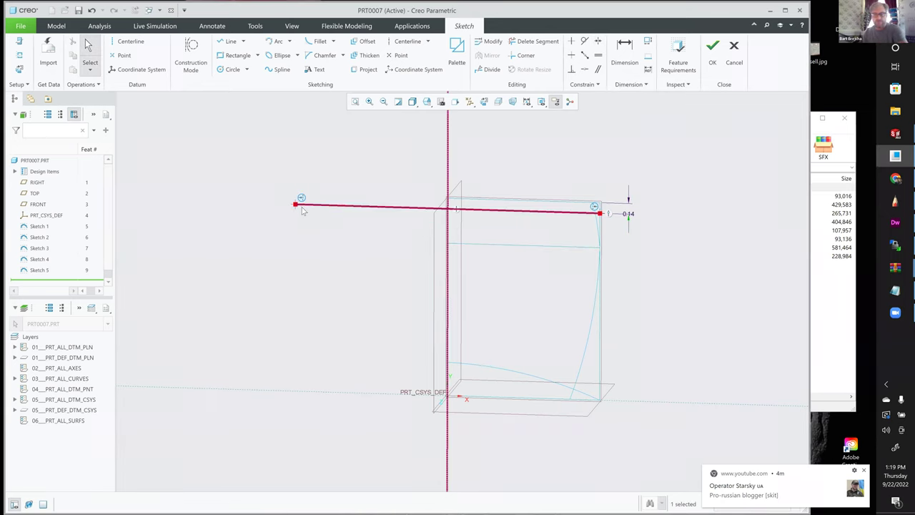
key("Delete")
left_click_drag(295, 205, 295, 225)
Step: Dimension the line's free end vertically from the upper reference line, dimension its horizontal span, and finish the sketch
left_click(622, 57)
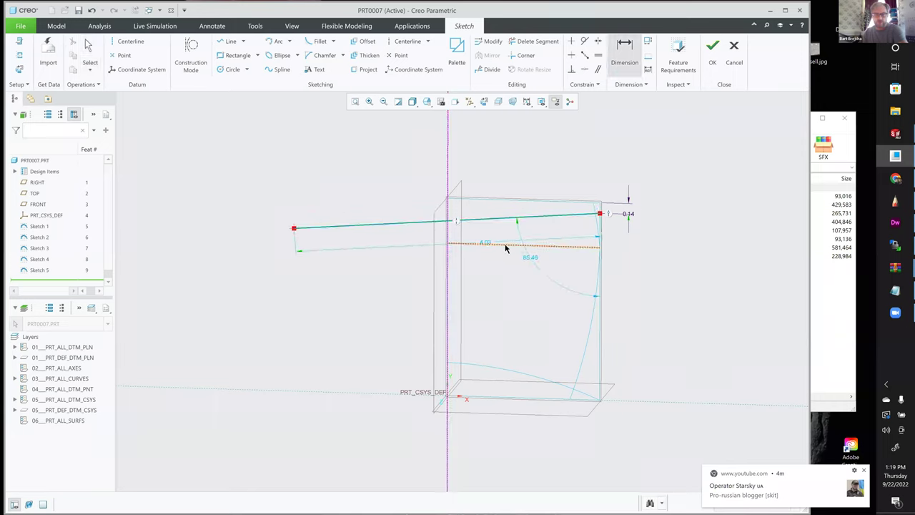
middle_click(245, 235)
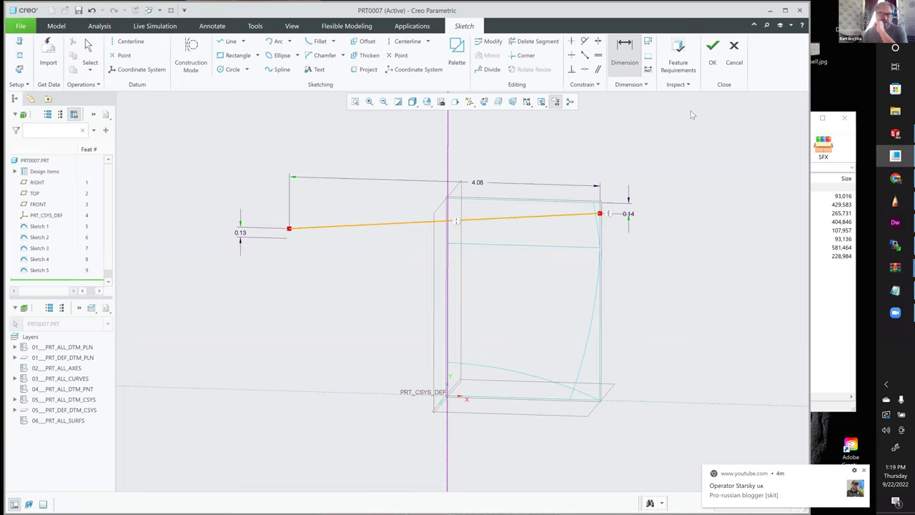
left_click(713, 48)
Step: Extrude the sloped line as a surface with symmetric depth on both sides of the FRONT plane
mouse_move(655, 205)
middle_mouse_down()
mouse_move(672, 200)
mouse_move(665, 204)
middle_mouse_up()
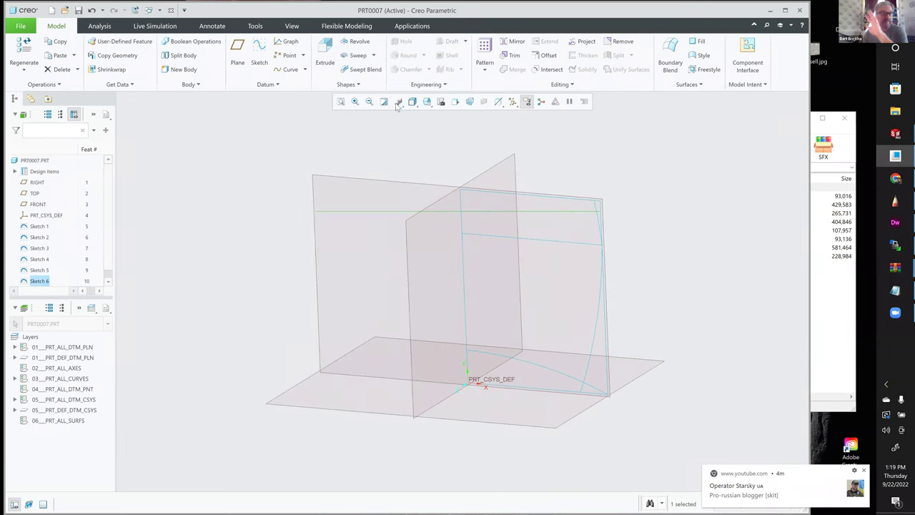
left_click(325, 50)
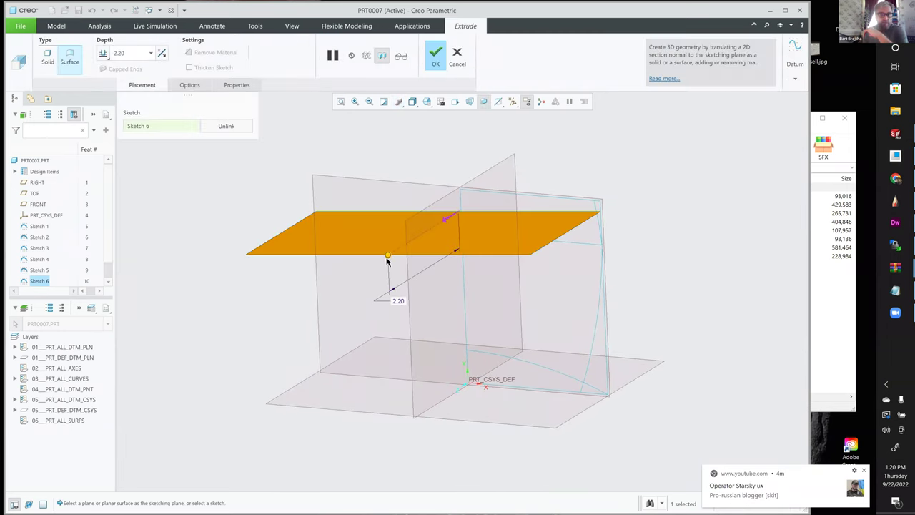
right_click(387, 255)
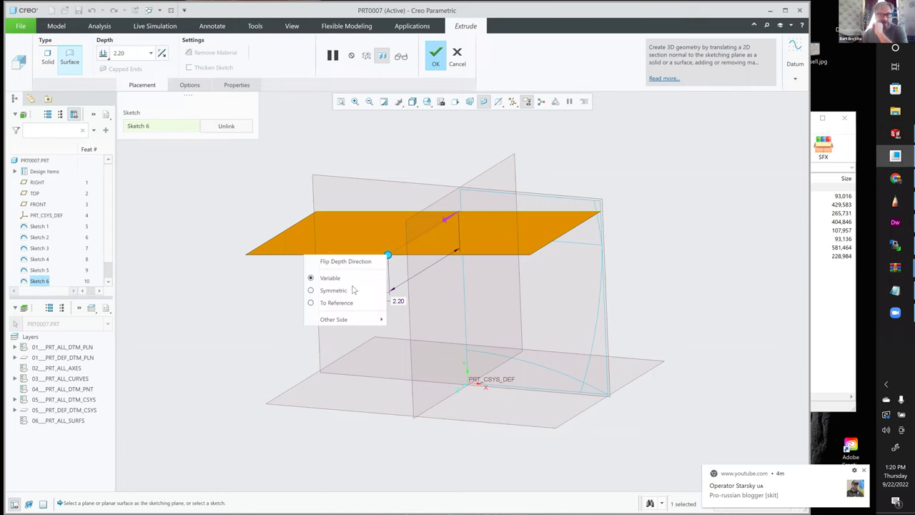
left_click(353, 288)
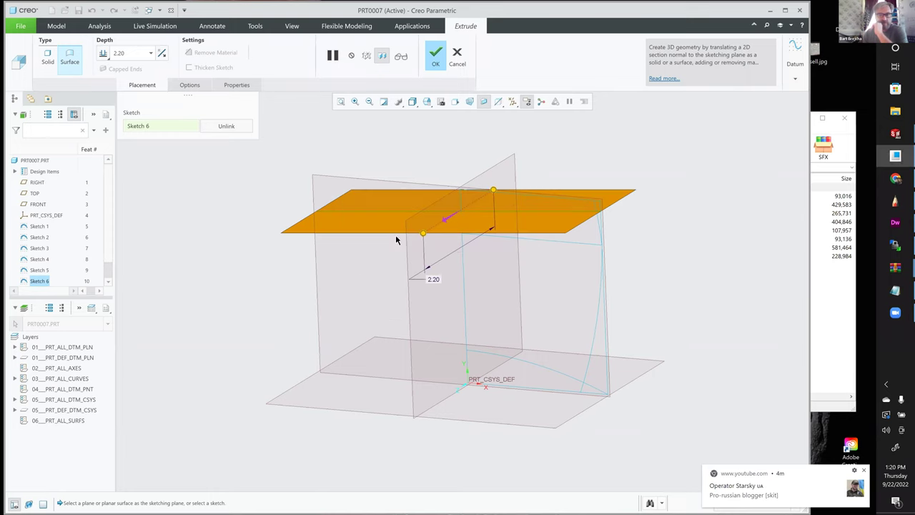
middle_click(681, 247)
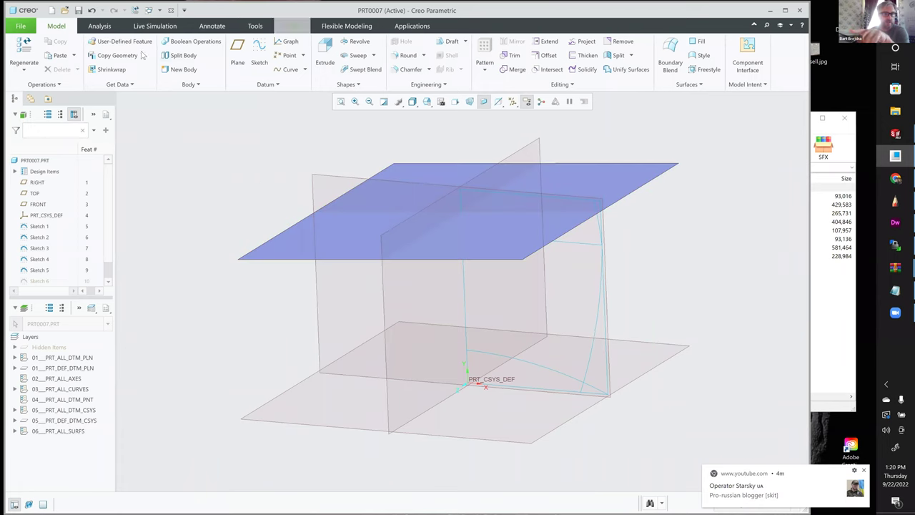
Step: Apply the ptc-painted-red appearance to the extruded top surface
left_click(291, 26)
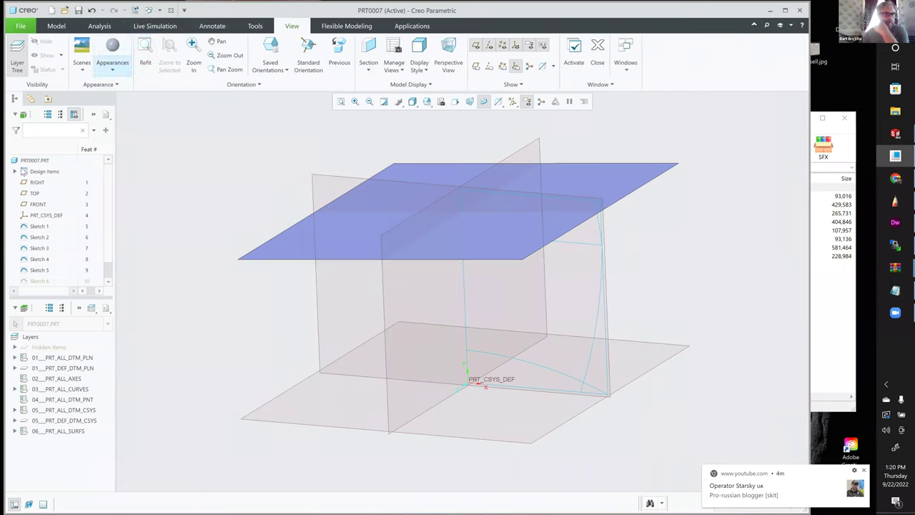
left_click(113, 63)
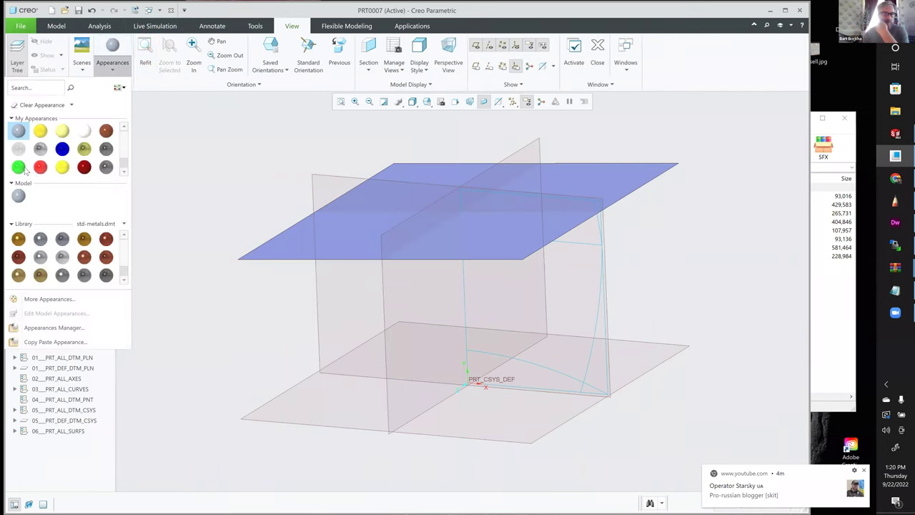
left_click(343, 203)
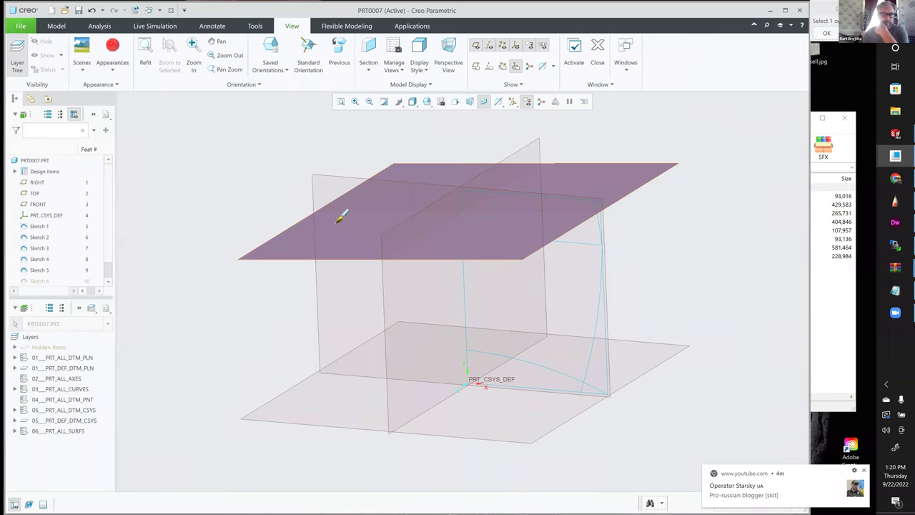
Step: Edit the red model appearance and set its transparency to 72.00
left_click(112, 57)
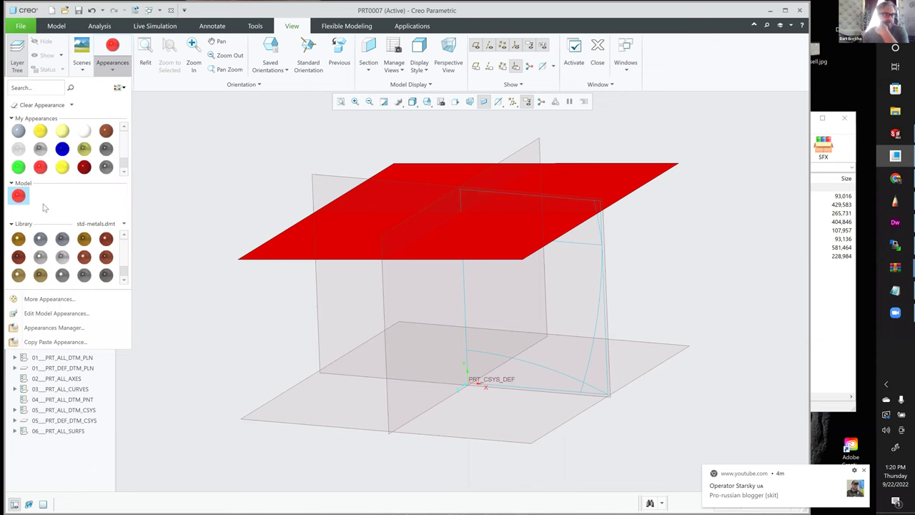
right_click(22, 196)
left_click(39, 202)
left_click(64, 235)
left_click(42, 247)
left_click_drag(60, 391, 100, 391)
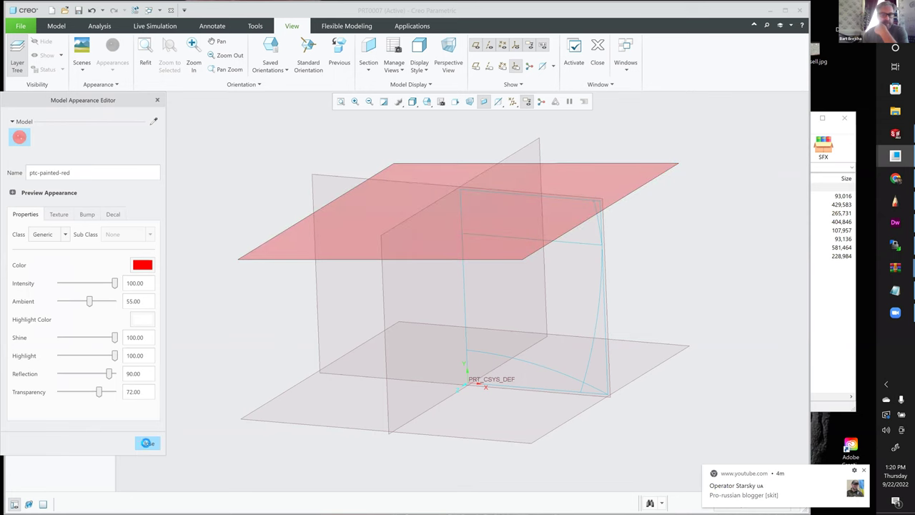
mouse_move(293, 254)
middle_mouse_down("shift")
mouse_move(304, 236)
mouse_move(303, 247)
middle_mouse_up("shift")
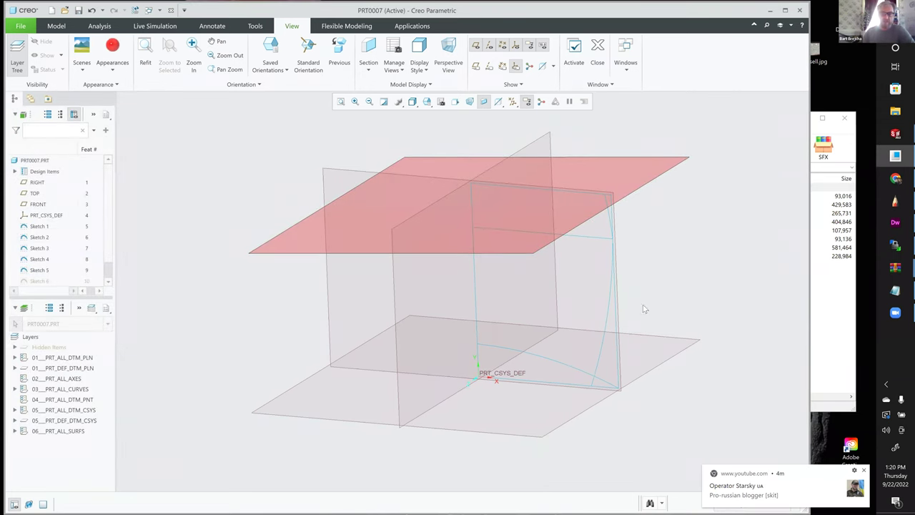
middle_click_drag(662, 252, 657, 249, "shift")
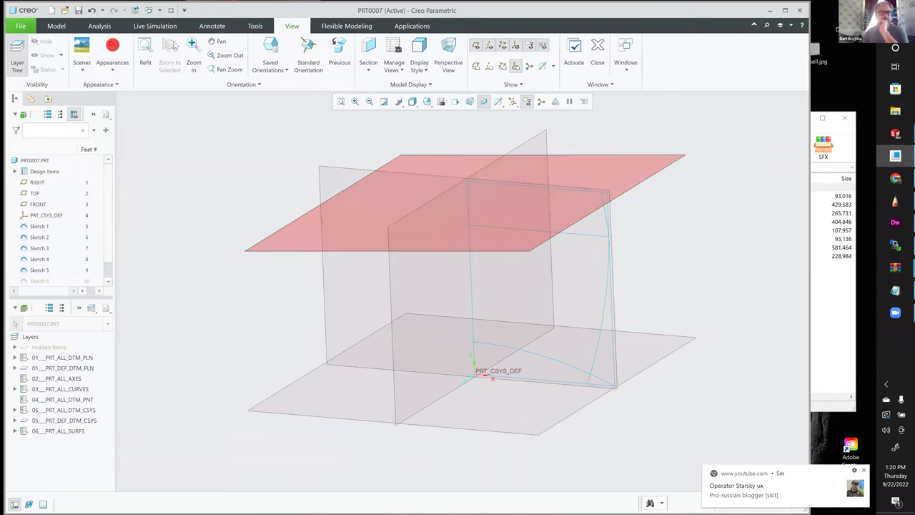
left_click(56, 26)
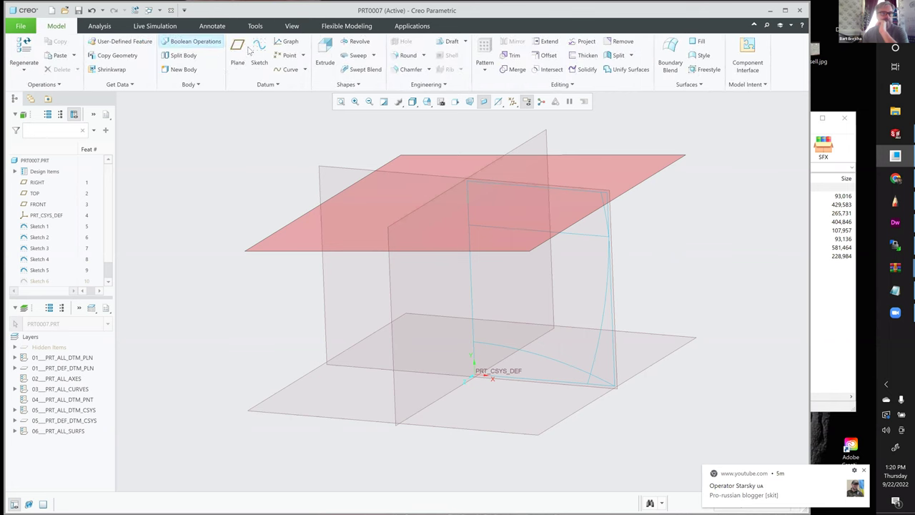
key("p")
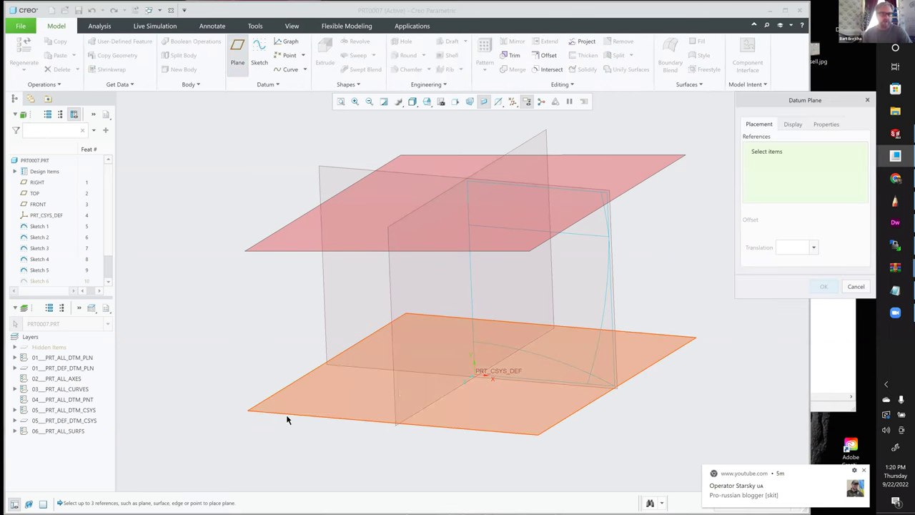
left_click(476, 375)
left_click_drag(476, 374, 466, 317)
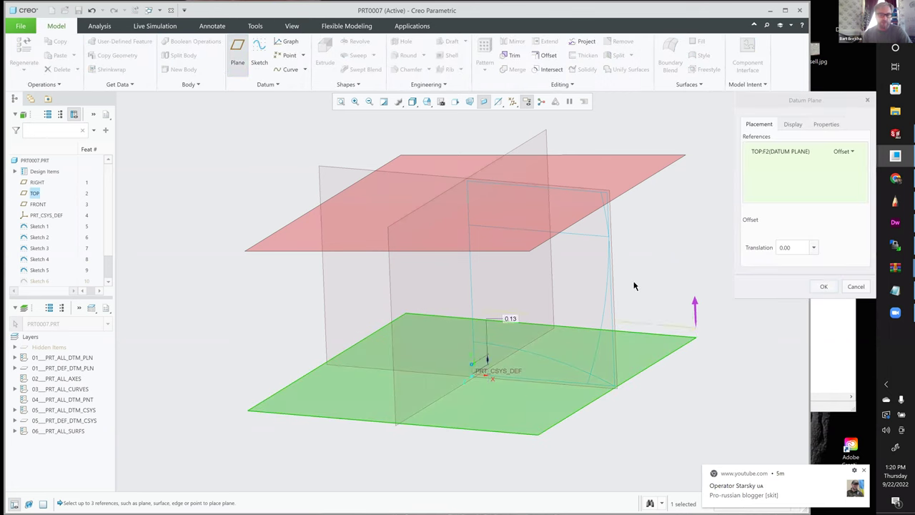
middle_click(459, 276)
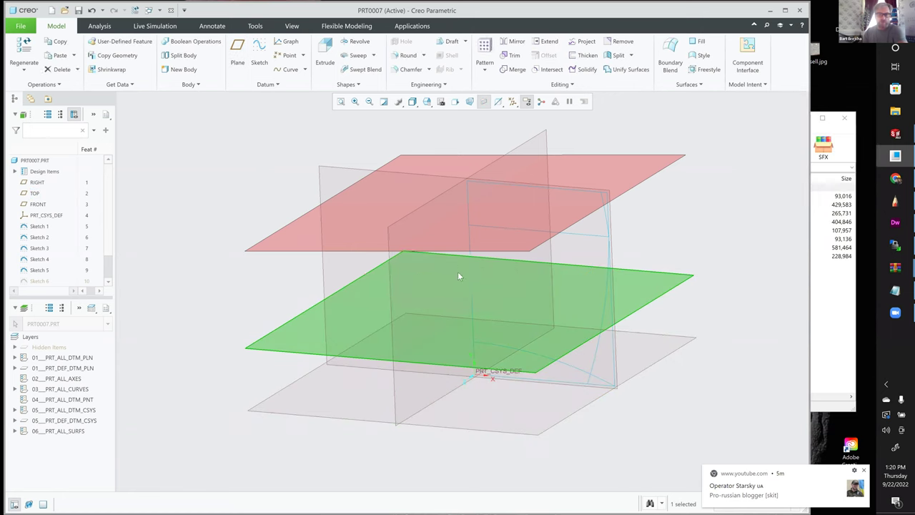
key("Delete")
middle_click(232, 158)
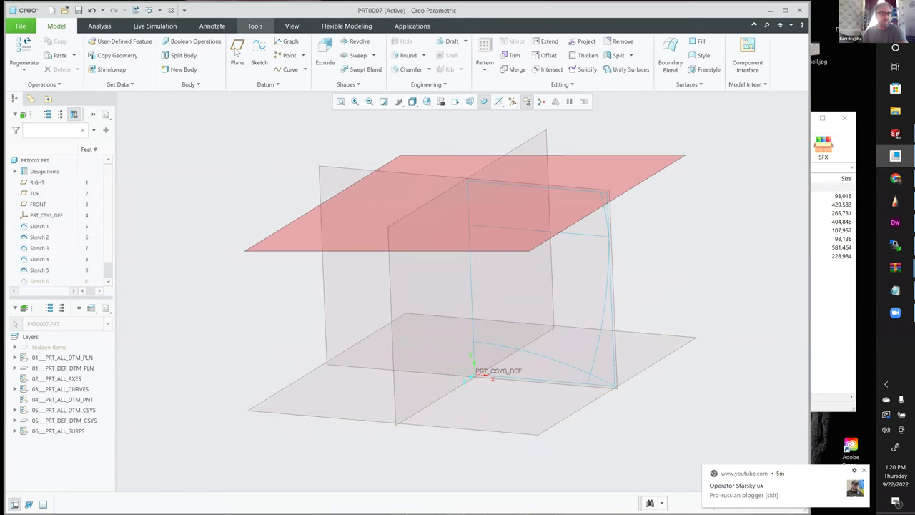
Step: Create a datum plane through the upper horizontal line of Sketch 1 and parallel to the TOP plane
right_click(586, 190)
left_click(586, 190)
middle_click_drag(664, 222, 649, 189)
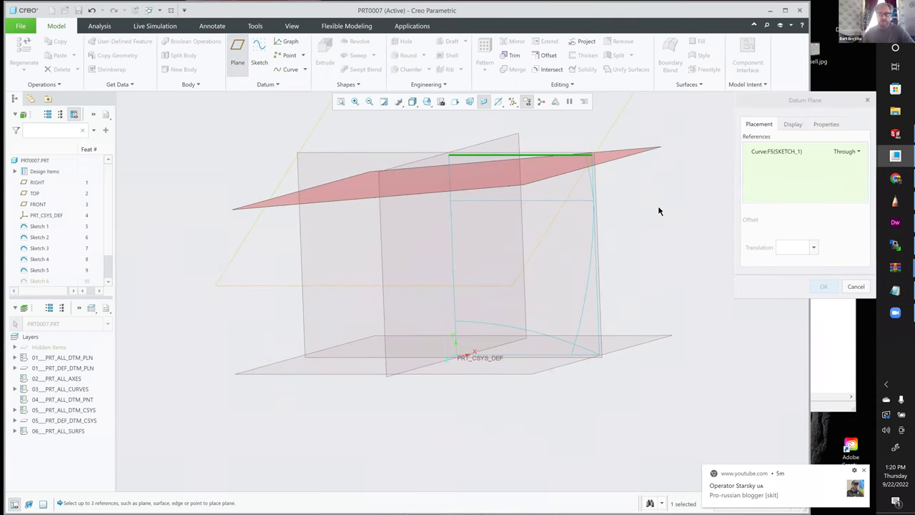
left_click(628, 339, "ctrl")
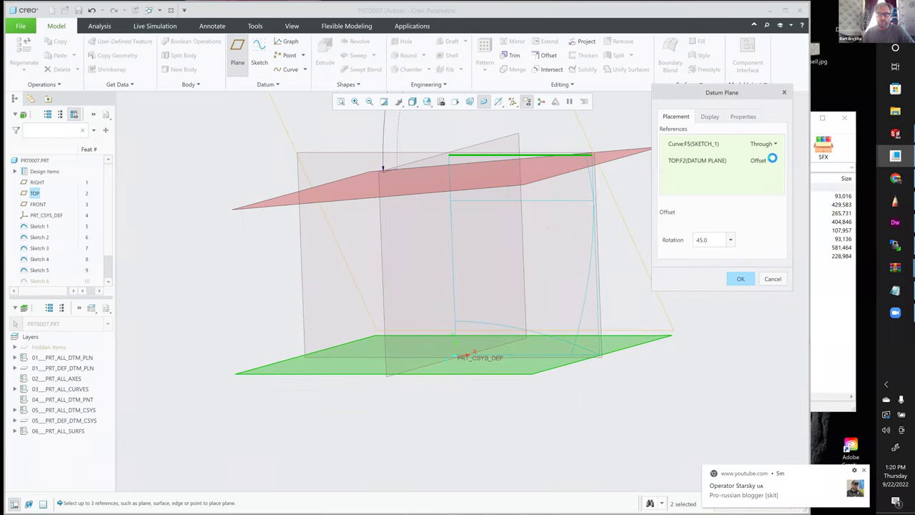
left_click(769, 158)
left_click(758, 183)
left_click(744, 279)
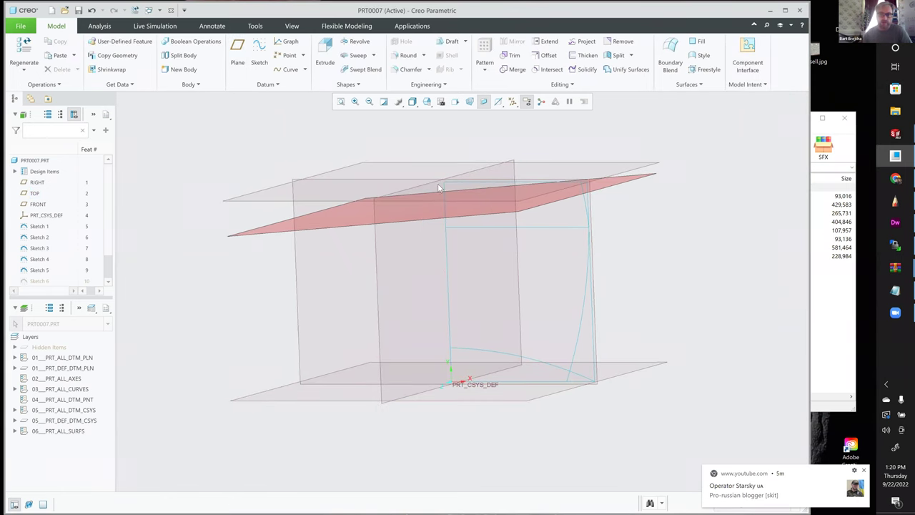
Step: Raise the upper horizontal layout line of Sketch 1 slightly by editing its height directly in the model
double_click(451, 185)
left_click_drag(461, 178, 478, 173)
left_click(698, 220)
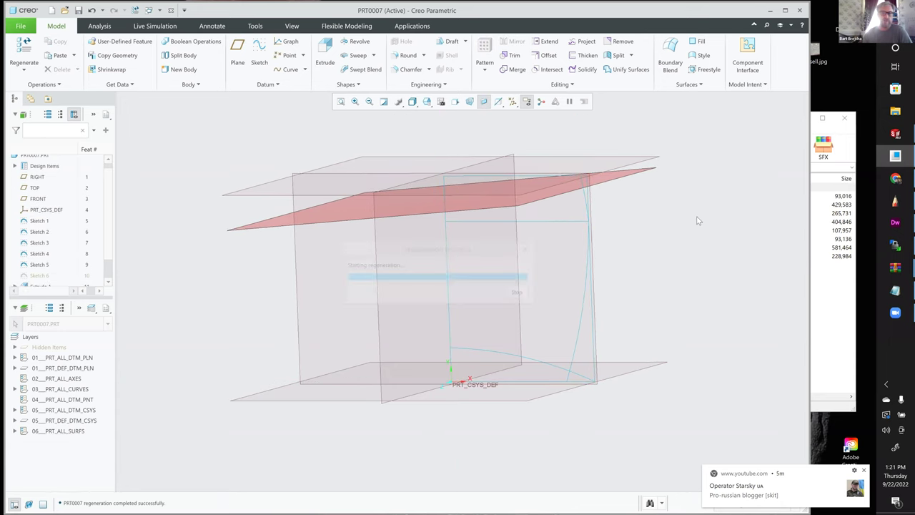
Step: Start a new sketch on the upper datum plane that is parallel to TOP
middle_click_drag(681, 161, 697, 218)
left_click(651, 111)
left_click(256, 46)
left_click(257, 42)
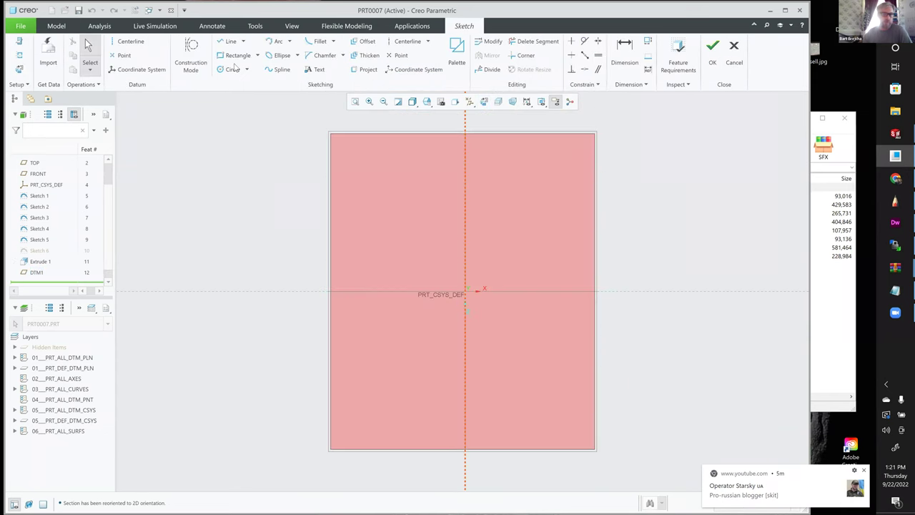
Step: Draw a center-and-axis ellipse centred on the coordinate system origin, about 3.02 by 2.70, and finish the sketch
left_click(298, 56)
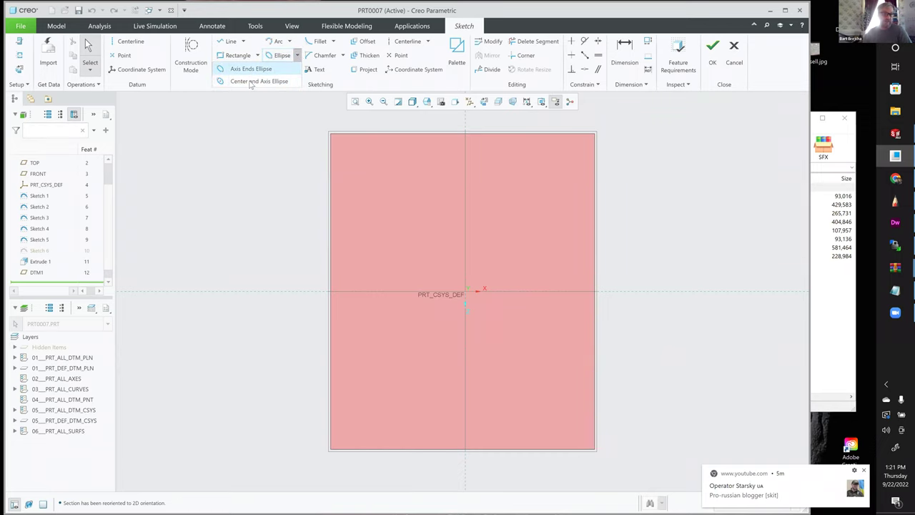
left_click(259, 81)
mouse_move(239, 223)
middle_mouse_down("shift")
mouse_move(222, 159)
mouse_move(215, 224)
middle_mouse_up("shift")
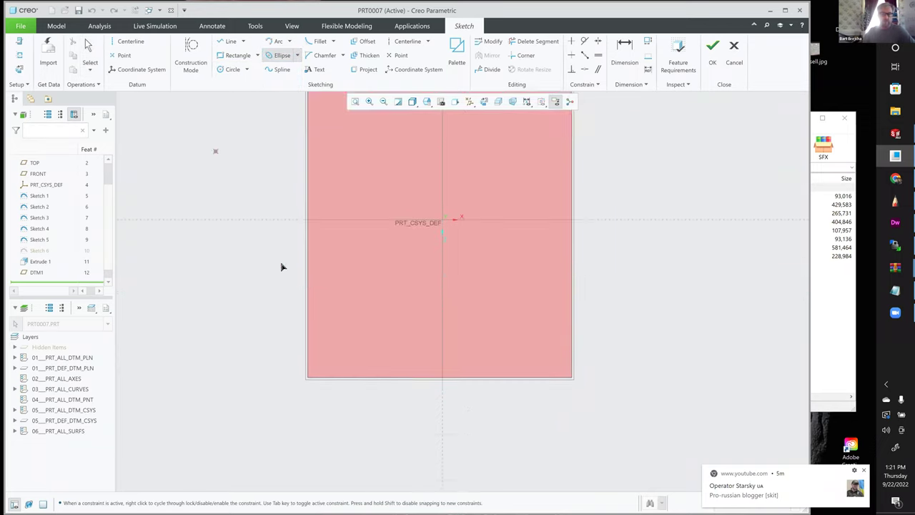
scroll(281, 272, "up", 1)
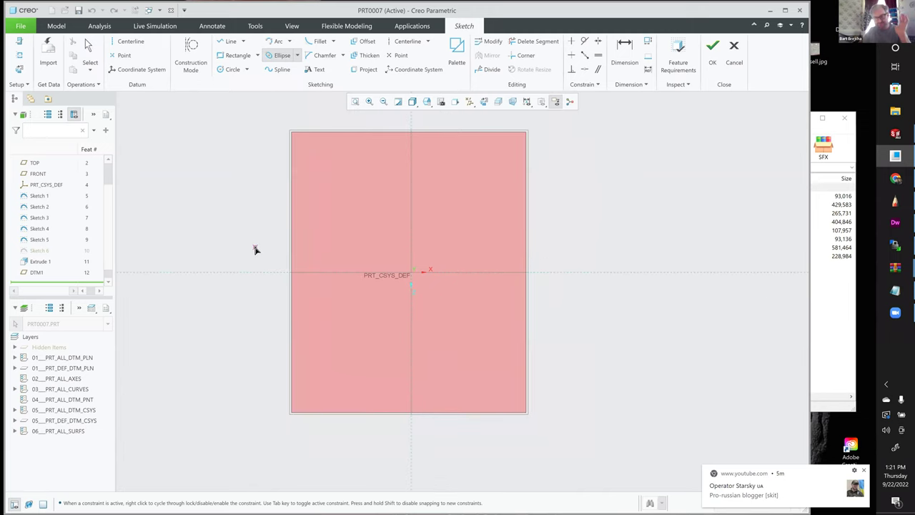
left_click(411, 197)
left_click(405, 348)
left_click(468, 346)
left_click(481, 338)
left_click(411, 272)
left_click(412, 360)
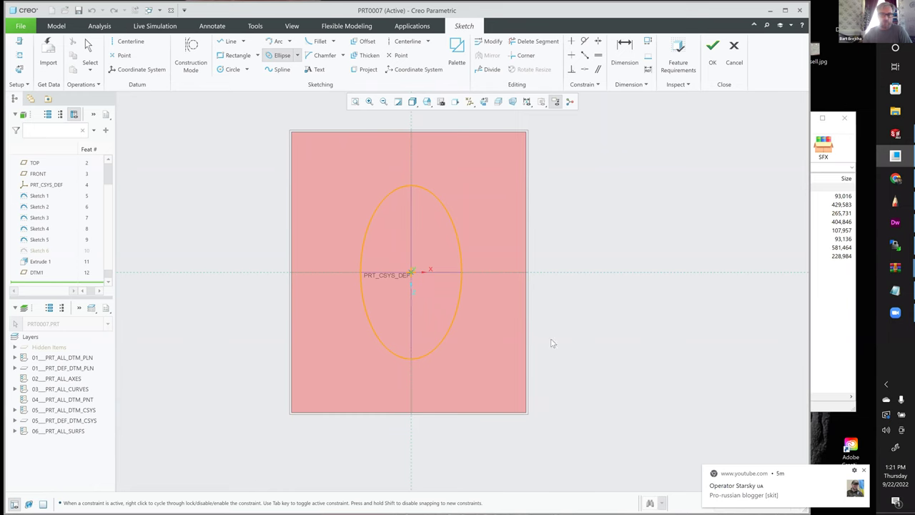
middle_click(642, 346)
mouse_move(658, 335)
middle_mouse_down()
mouse_move(619, 282)
mouse_move(714, 296)
mouse_move(682, 263)
mouse_move(639, 262)
mouse_move(642, 277)
middle_mouse_up()
left_click(657, 270)
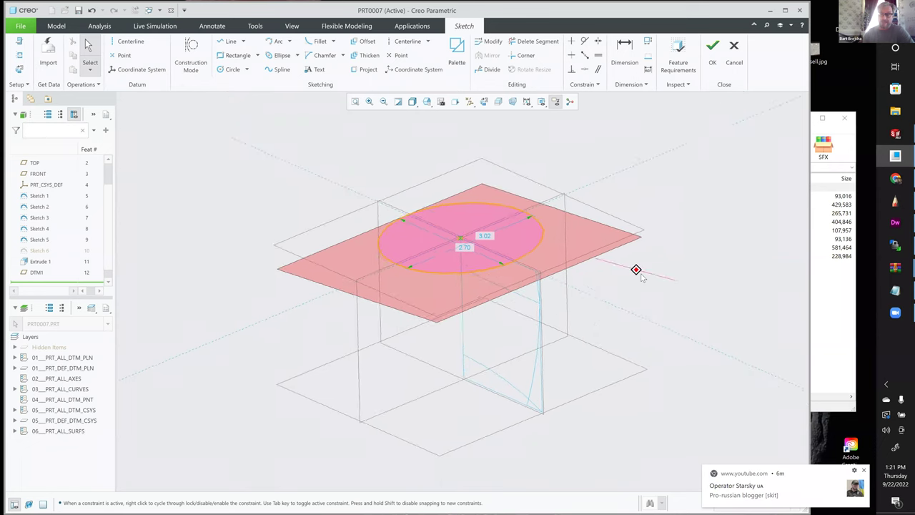
left_click(712, 50)
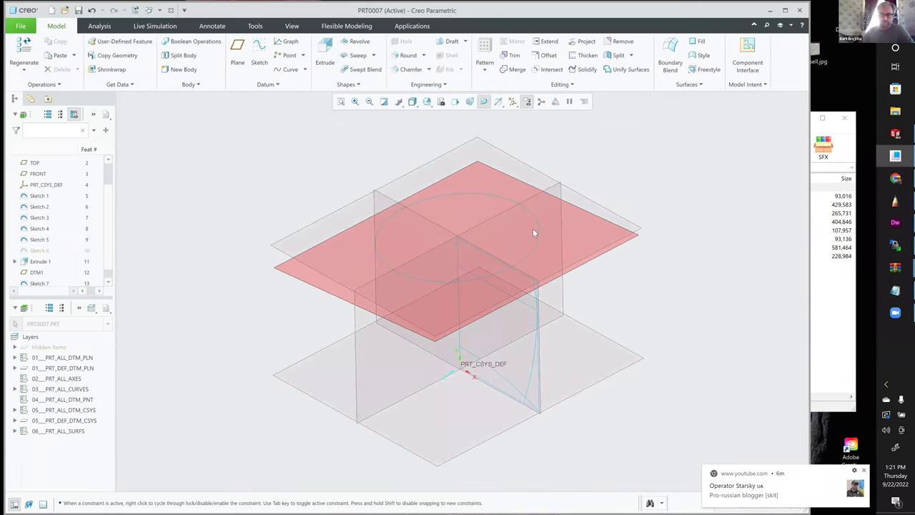
Step: Stretch the ellipse's longer axis to about 3.14 by editing the sketch directly in the model
left_click_drag(523, 199, 521, 198)
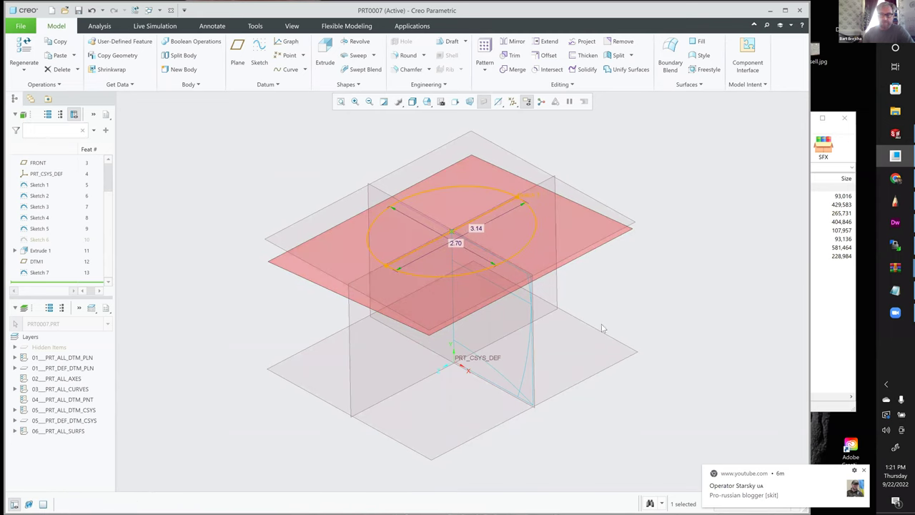
left_click(586, 306)
mouse_move(596, 283)
middle_mouse_down()
mouse_move(588, 293)
mouse_move(593, 286)
middle_mouse_up()
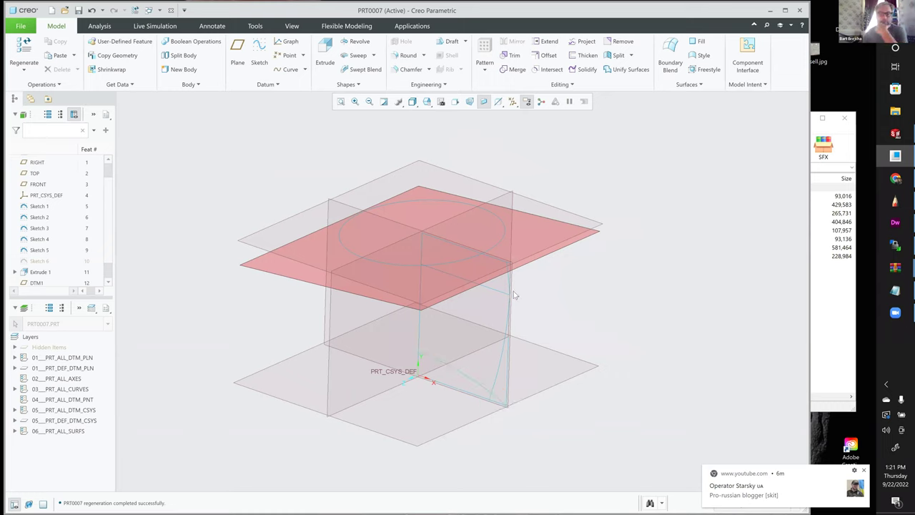
Step: Extrude the horizontal line of Sketch 3 as a surface with a symmetric depth of about 4.44
left_click(493, 288)
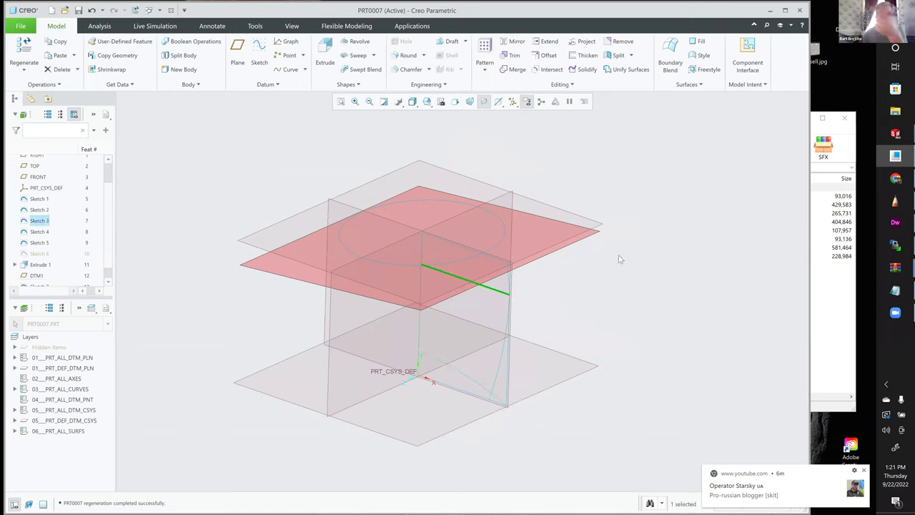
middle_click_drag(594, 238, 598, 234, "shift")
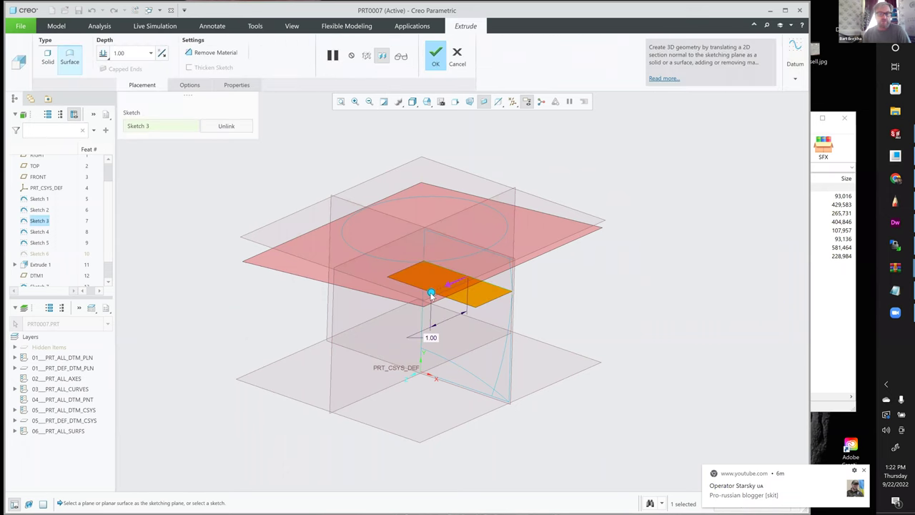
right_click(432, 292)
left_click(401, 308)
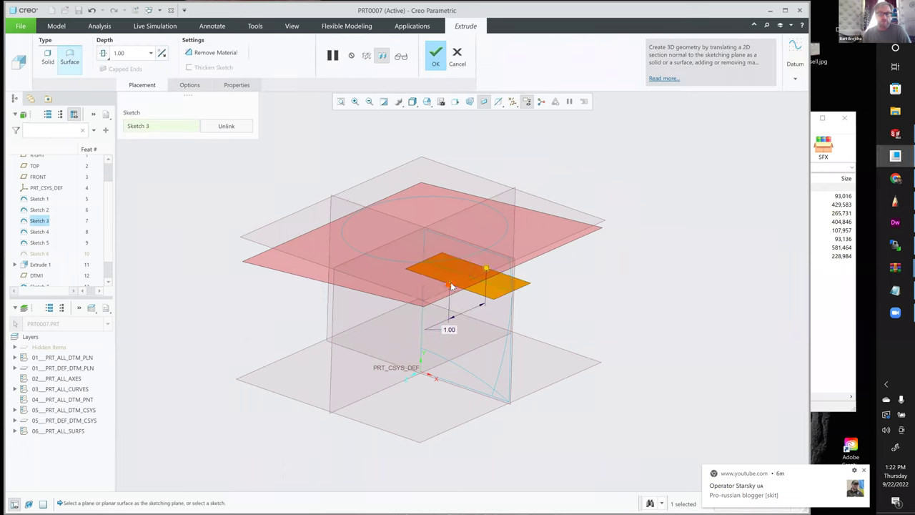
left_click_drag(401, 308, 387, 309)
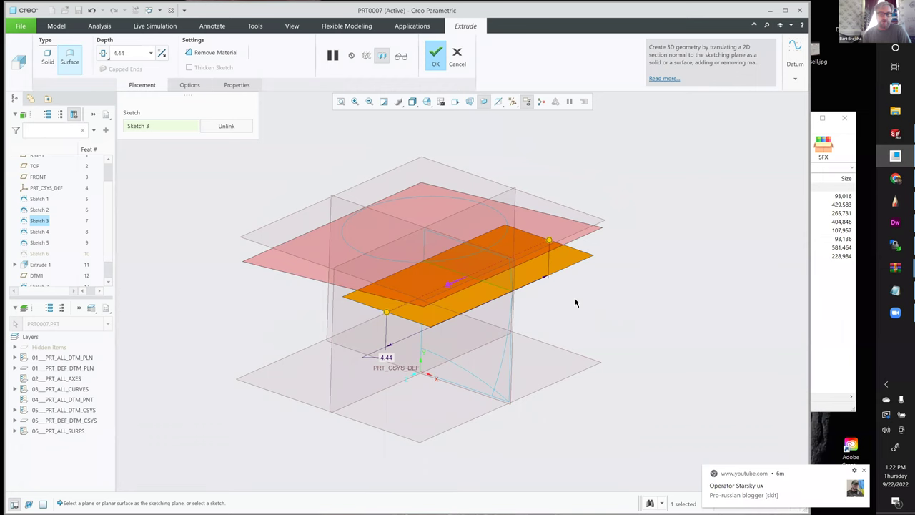
middle_click(617, 309)
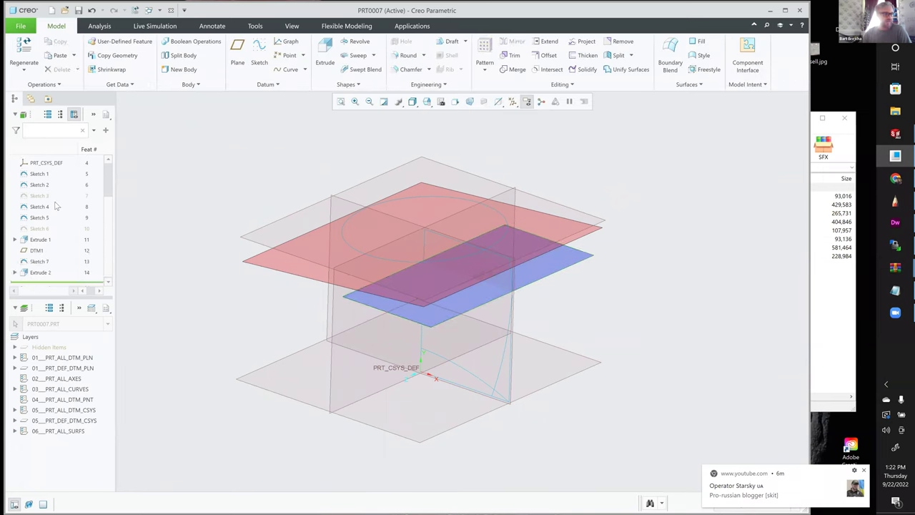
Step: Reorder Extrude 2 so that it directly follows Sketch 3 in the model tree
left_click(39, 261)
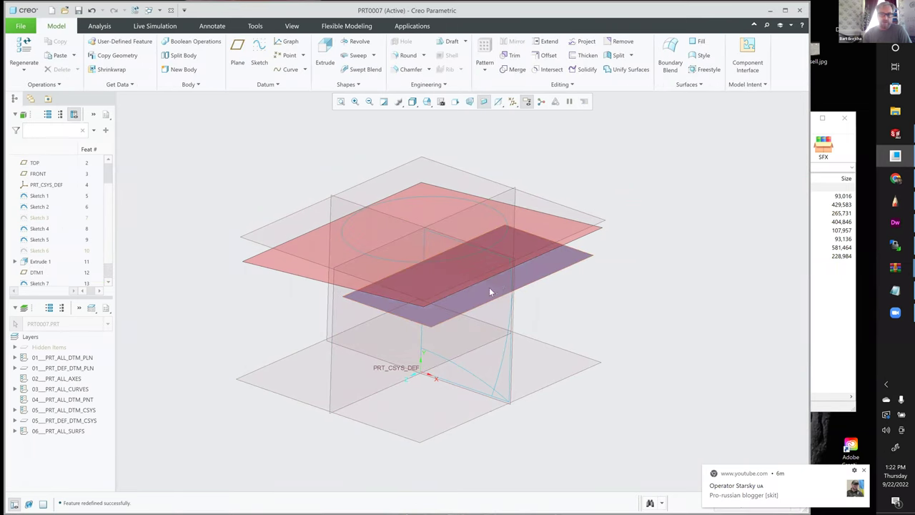
scroll(33, 268, "down", 1)
left_click(39, 261)
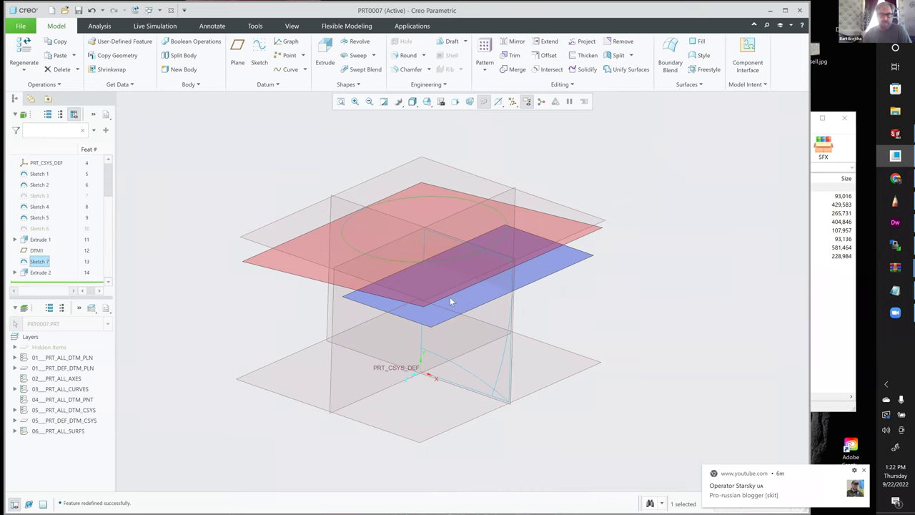
left_click(471, 298)
mouse_move(46, 206)
left_mouse_down()
mouse_move(57, 177)
mouse_move(50, 201)
left_mouse_up()
Step: Edit Sketch 3 and pull the line's inner end past the vertical reference, making the line about 4.35 long
left_click(39, 195)
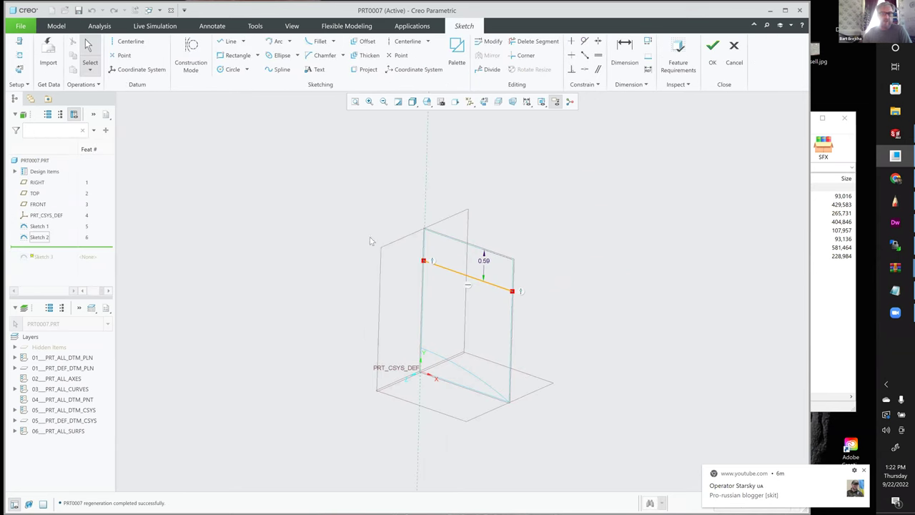
mouse_move(413, 249)
left_mouse_down()
mouse_move(438, 283)
mouse_move(319, 228)
left_mouse_up()
key("Delete")
Step: Make the line's two endpoints symmetric about the vertical reference and finish the sketch
key("d")
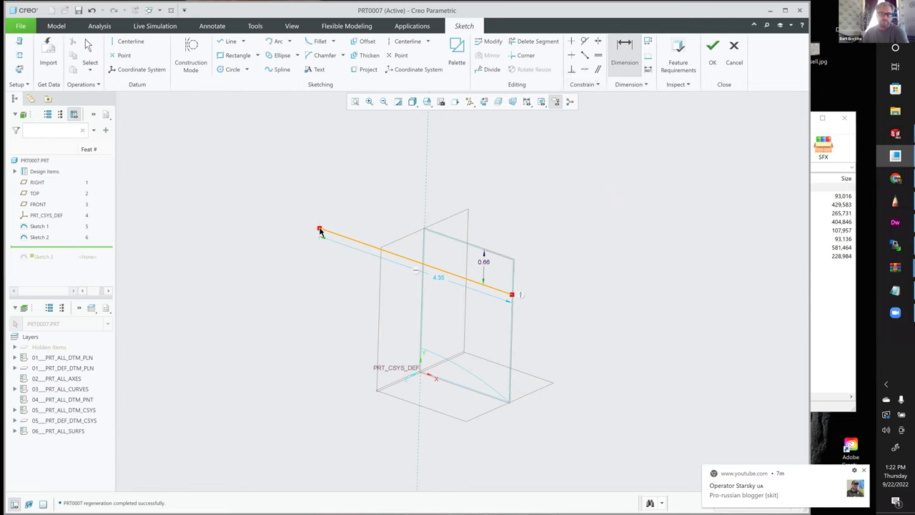
left_click(598, 41)
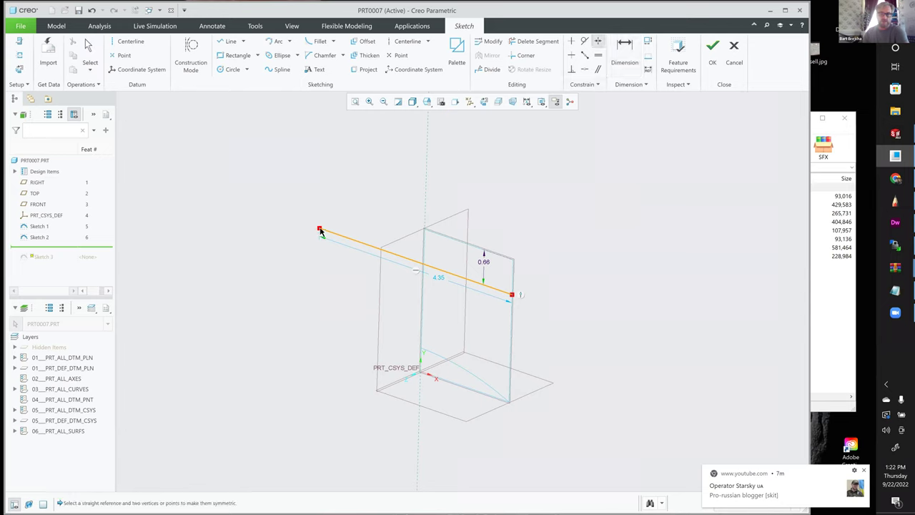
left_click(510, 291)
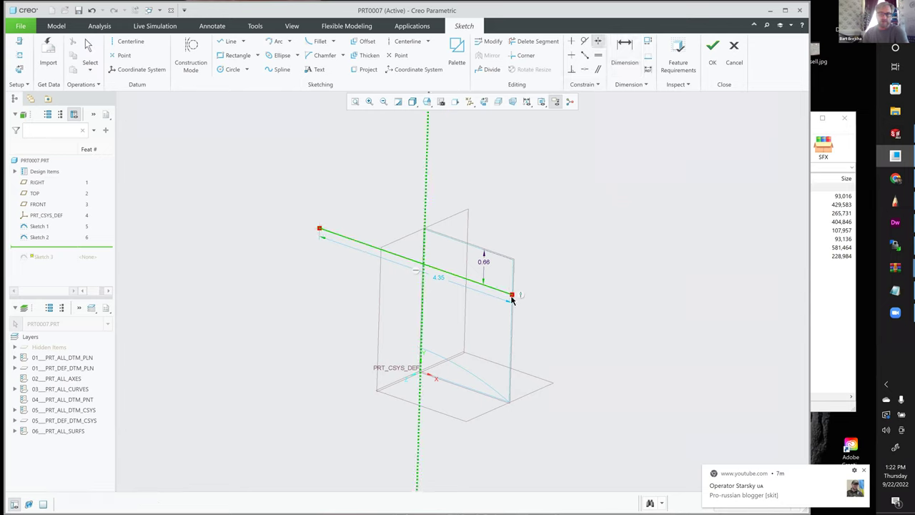
left_click(512, 298)
middle_click(536, 195)
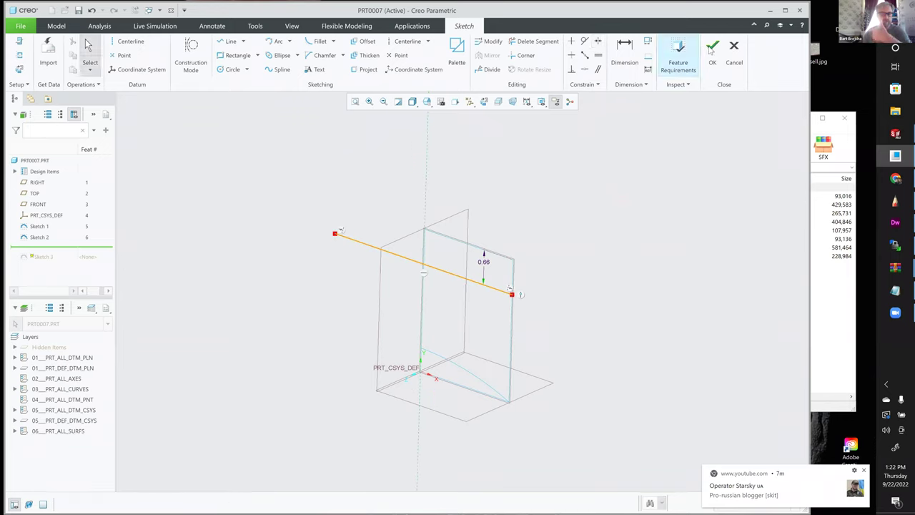
middle_click(574, 264)
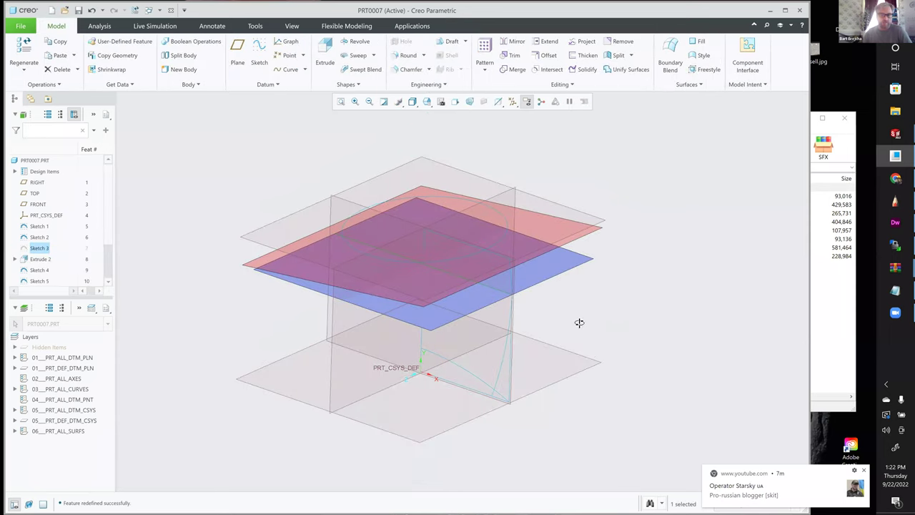
Step: Reorder Extrude 2 to the end of the model tree, after Sketch 7
middle_click_drag(540, 365, 557, 336)
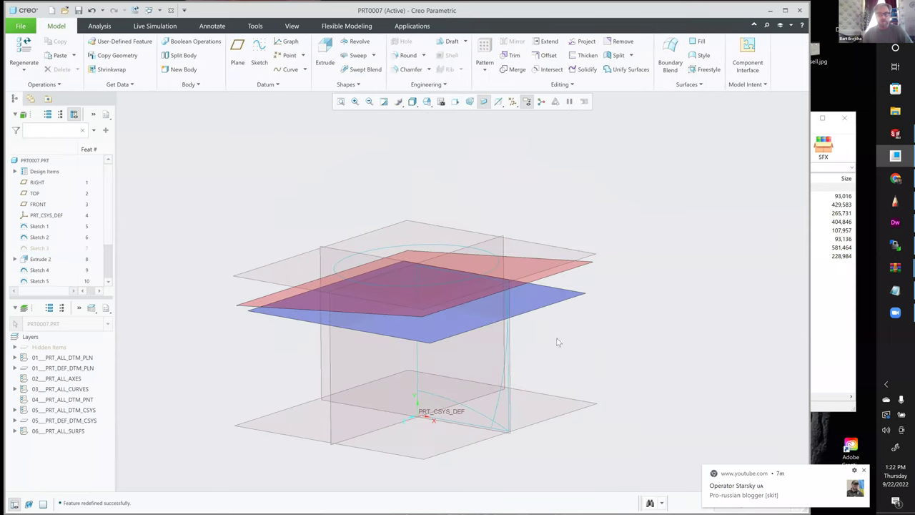
scroll(105, 278, "down", 2)
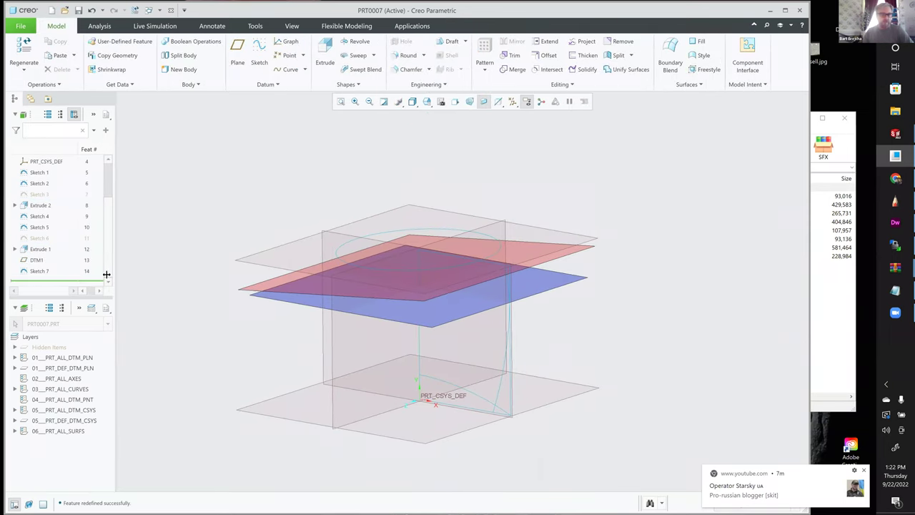
left_click_drag(42, 228, 40, 276)
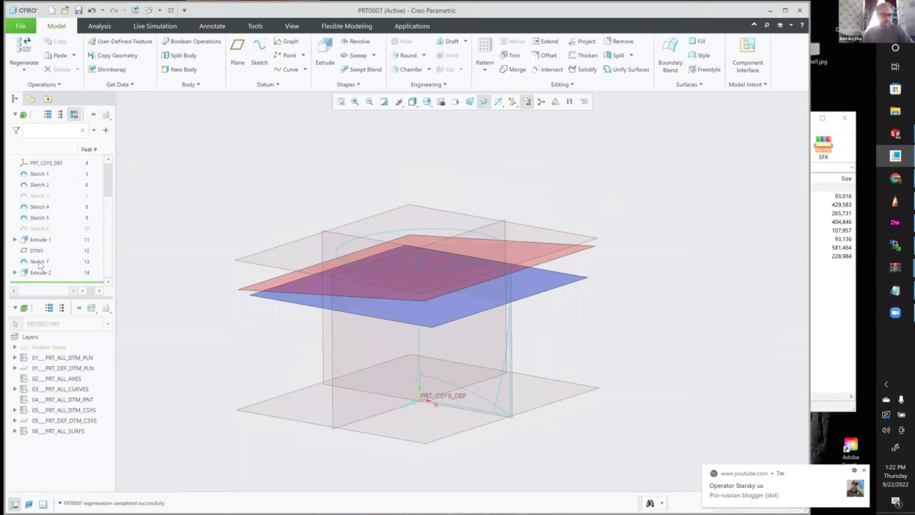
Step: Reorder Extrude 1 to directly follow Sketch 7 in the model tree, and set the insertion point right after Sketch 7
left_click(36, 251)
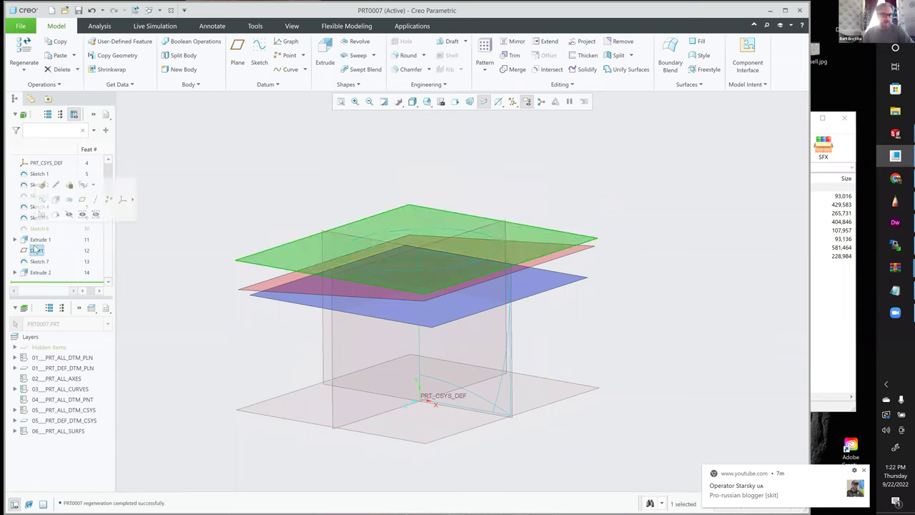
left_click_drag(41, 241, 59, 258)
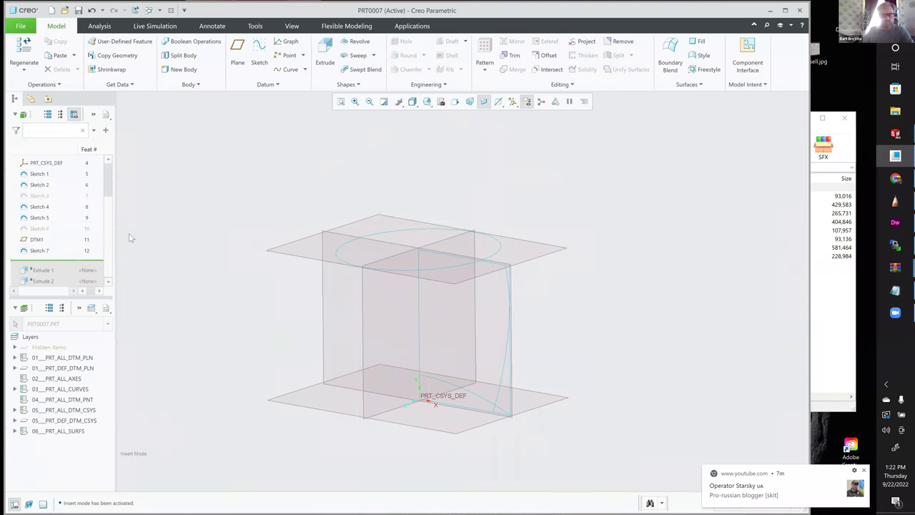
Step: Start a sketch on the FRONT plane with RIGHT as the right reference, and project the bottom arc and both side arcs
middle_click_drag(283, 258, 289, 243, "shift")
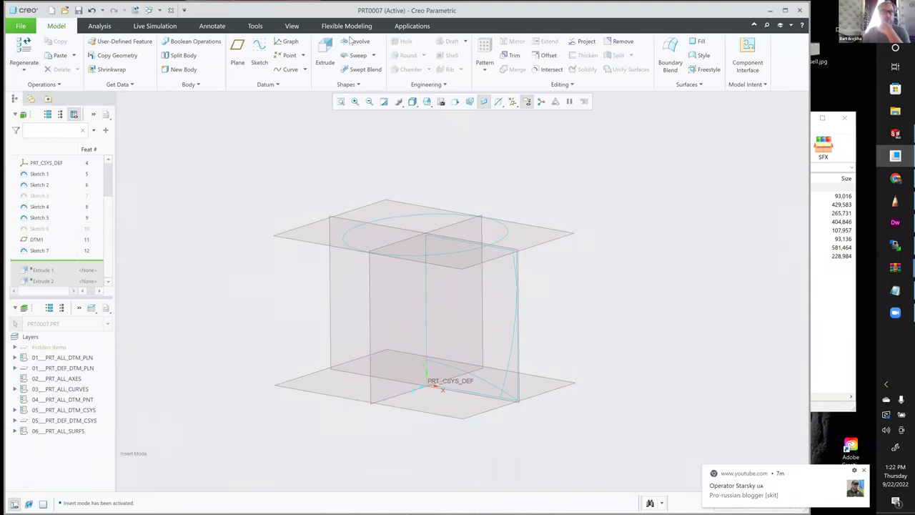
left_click(260, 48)
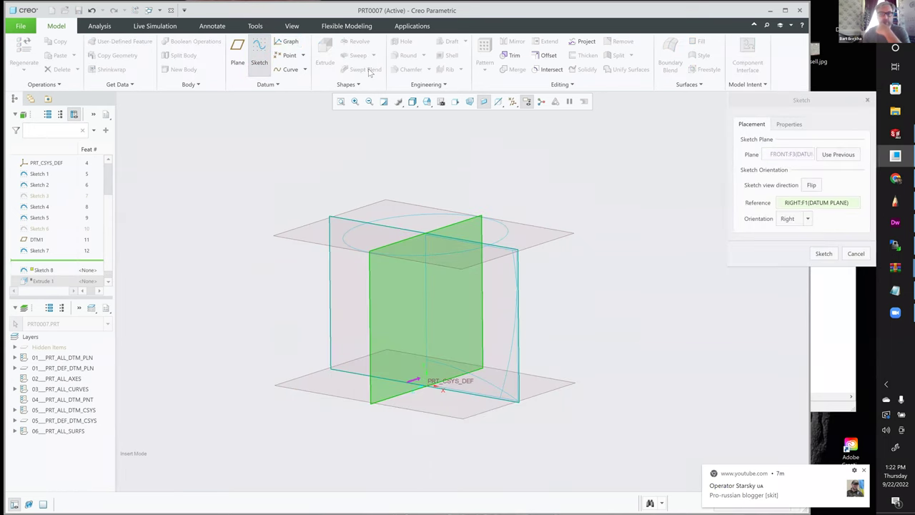
middle_click(477, 401)
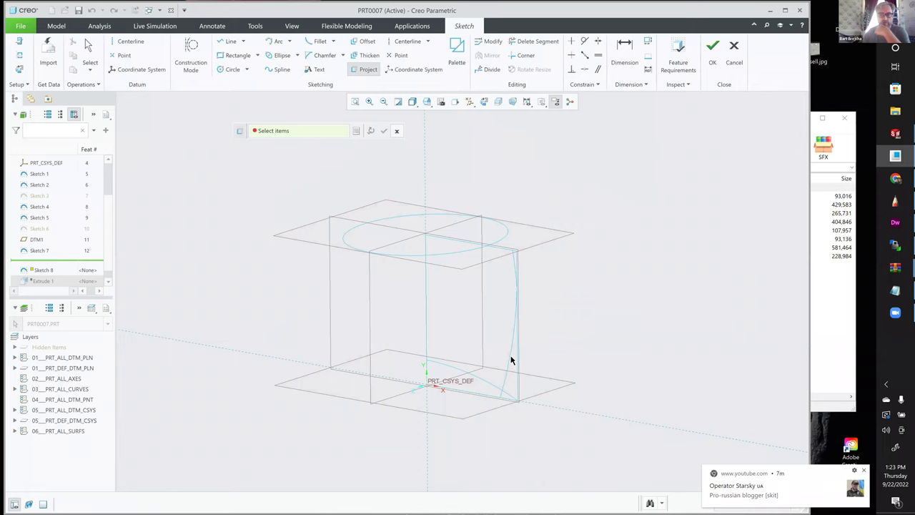
left_click(508, 359)
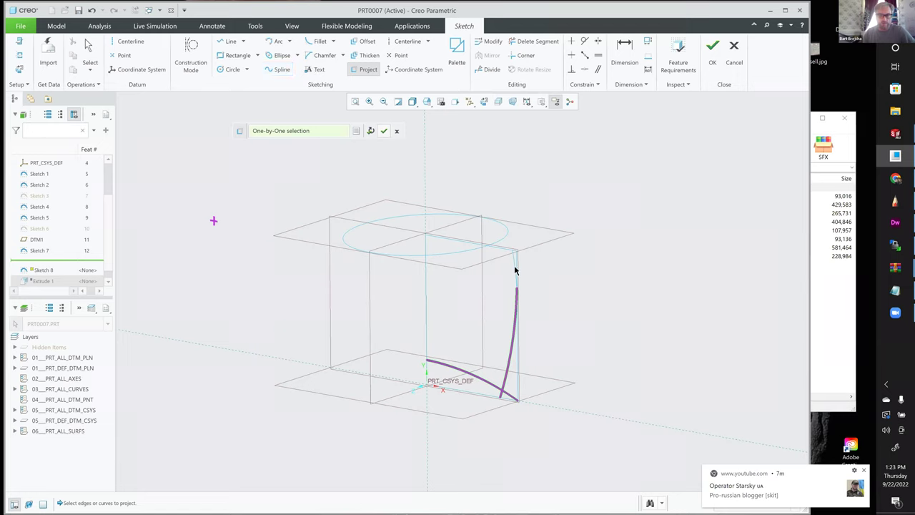
middle_click(536, 281)
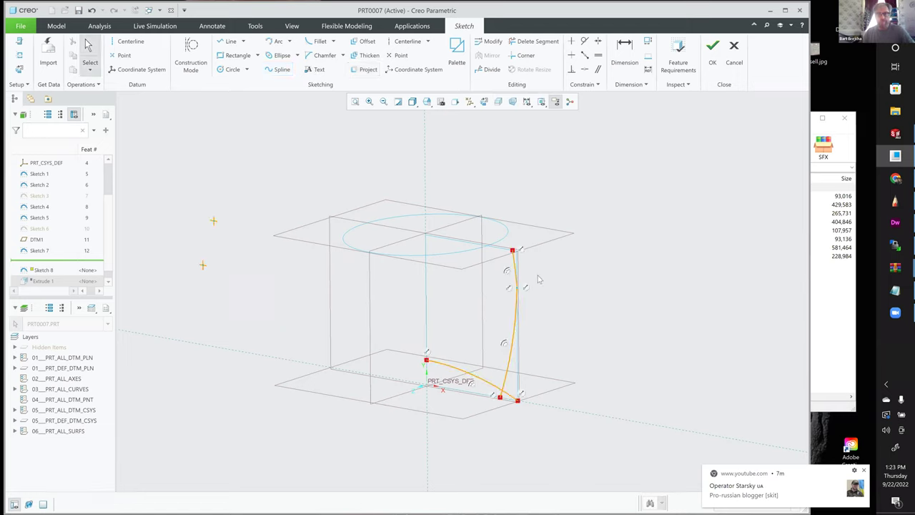
Step: Trim the lower corner of the projected arcs with a circular fillet of about 0.42 radius and delete the fillet arc
middle_click_drag(536, 281, 525, 268, "shift")
scroll(494, 254, "up", 3)
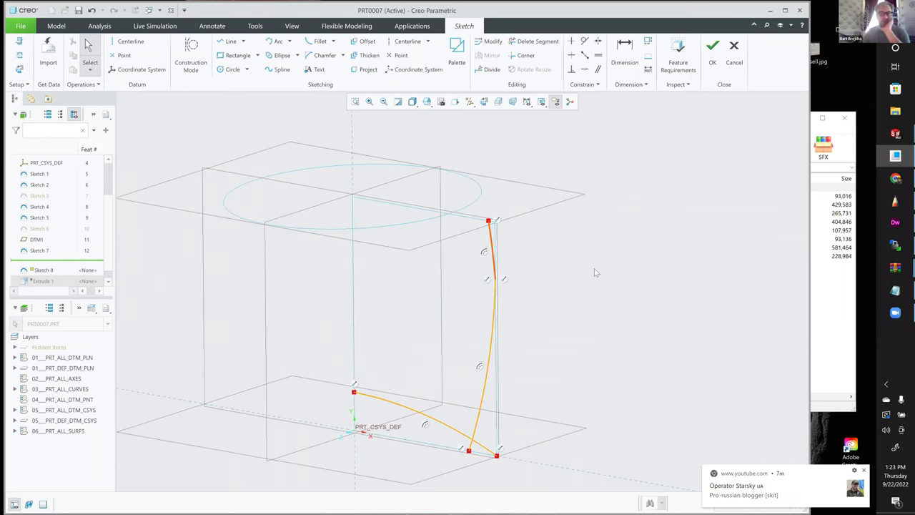
left_click(334, 41)
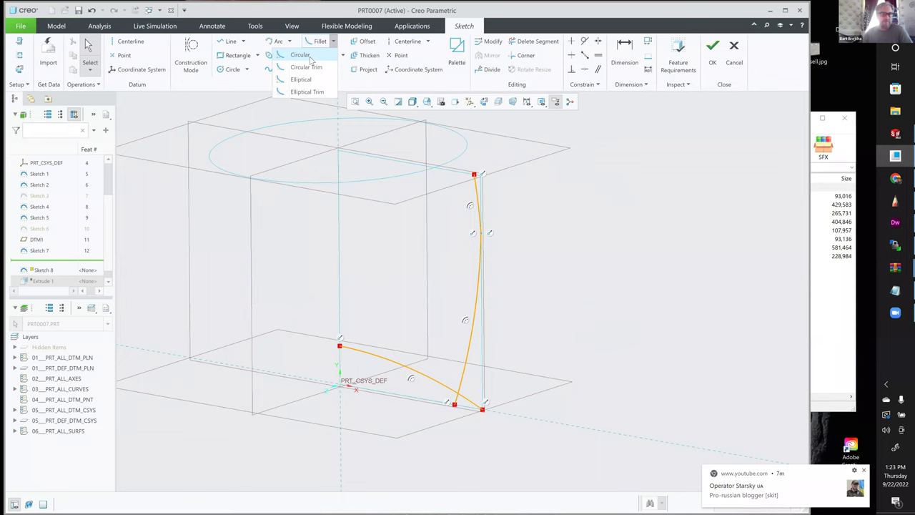
left_click(301, 73)
left_click(431, 381)
left_click(466, 413)
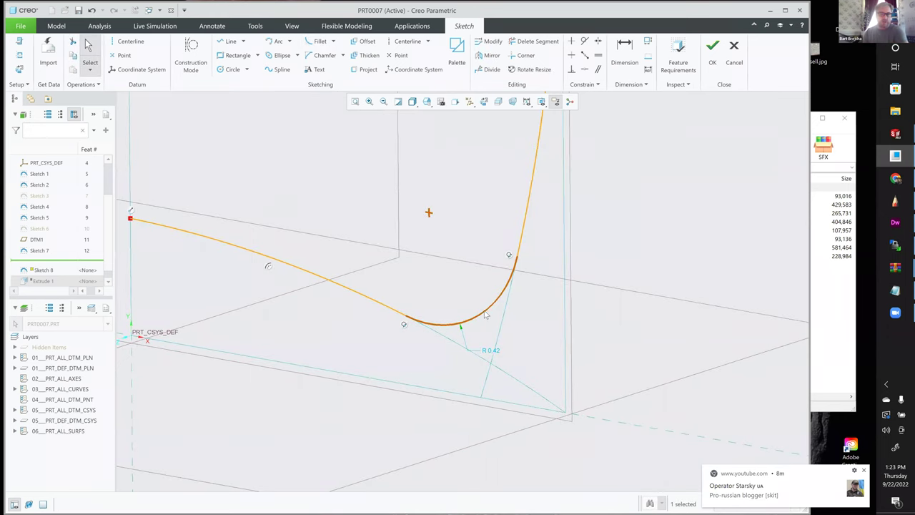
key("Delete")
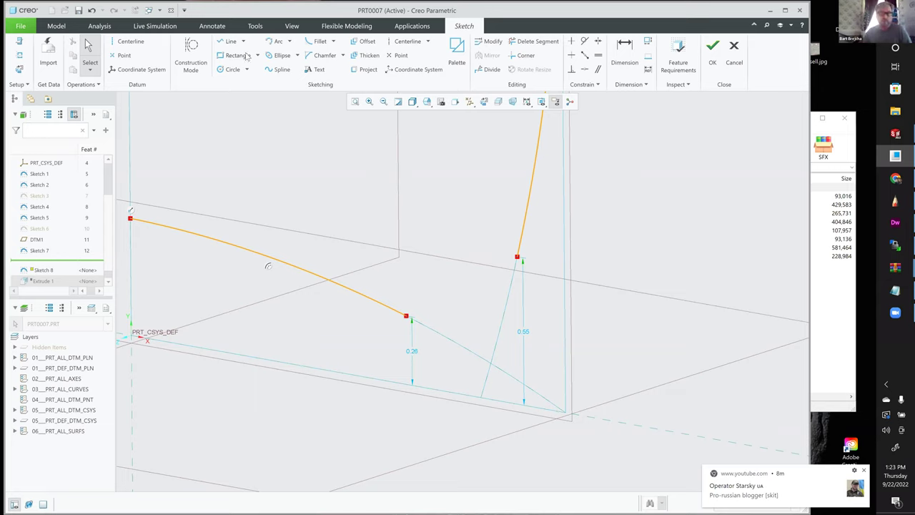
Step: Place a datum point where the layout's bottom curve and side curve cross
key("r")
left_click(400, 56)
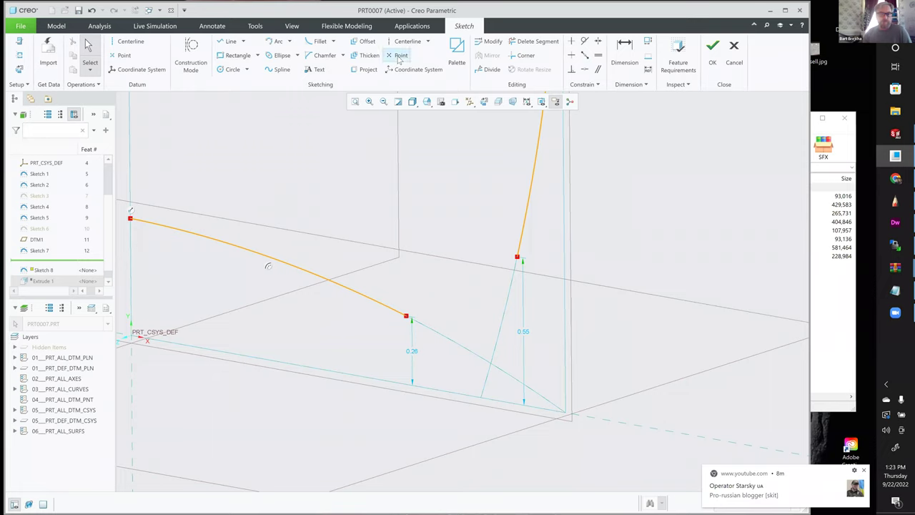
left_click(123, 57)
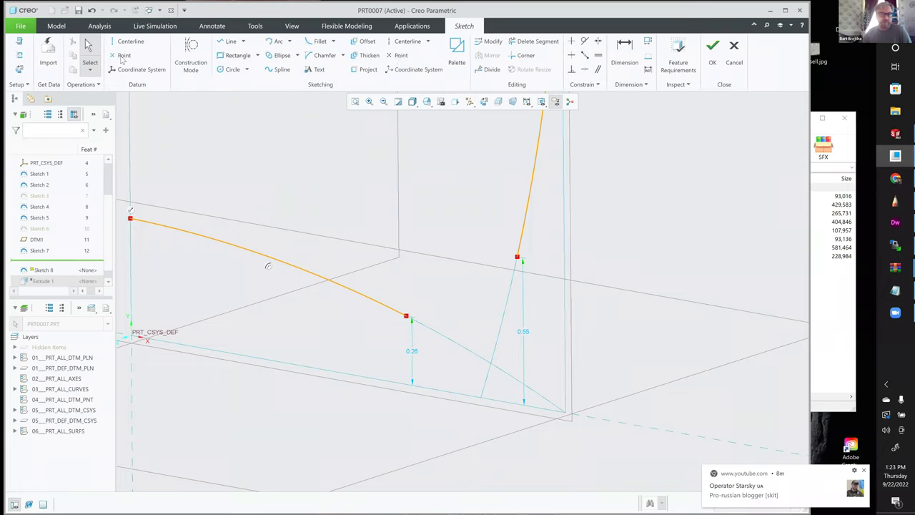
key("Escape")
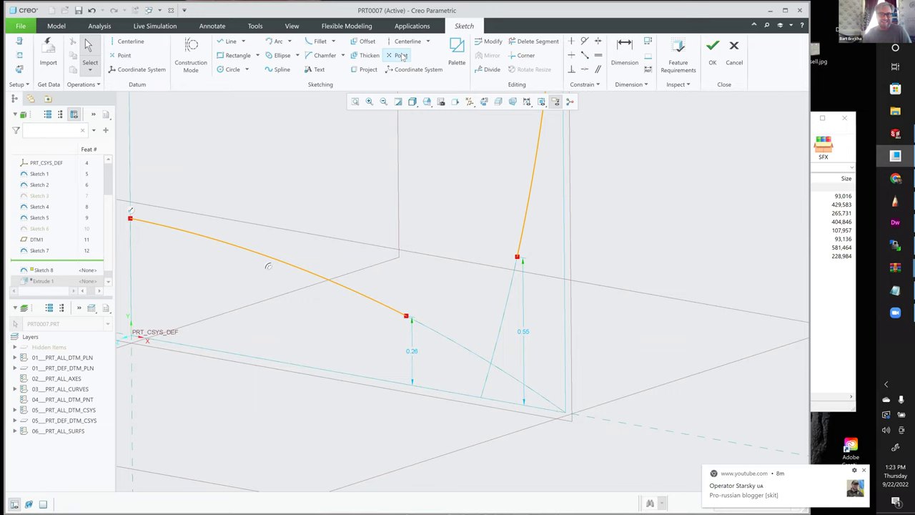
left_click(121, 57)
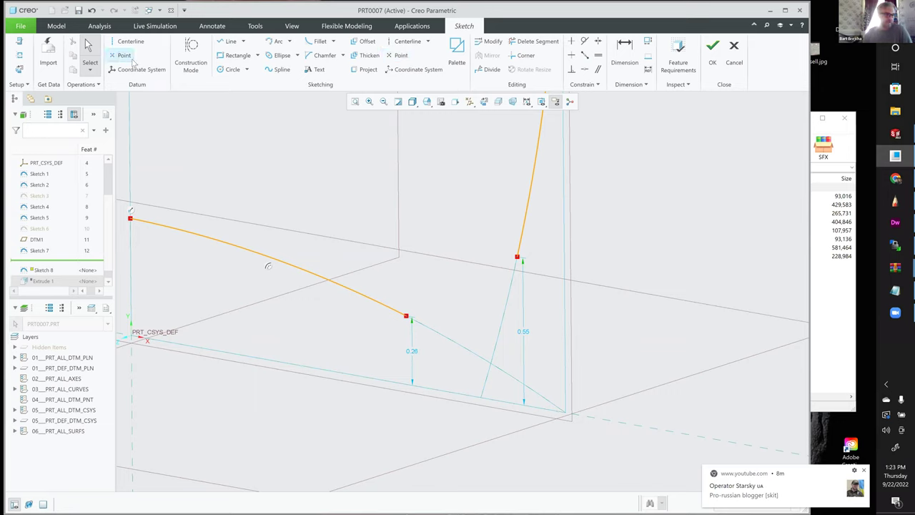
left_click(488, 363)
middle_click(473, 274)
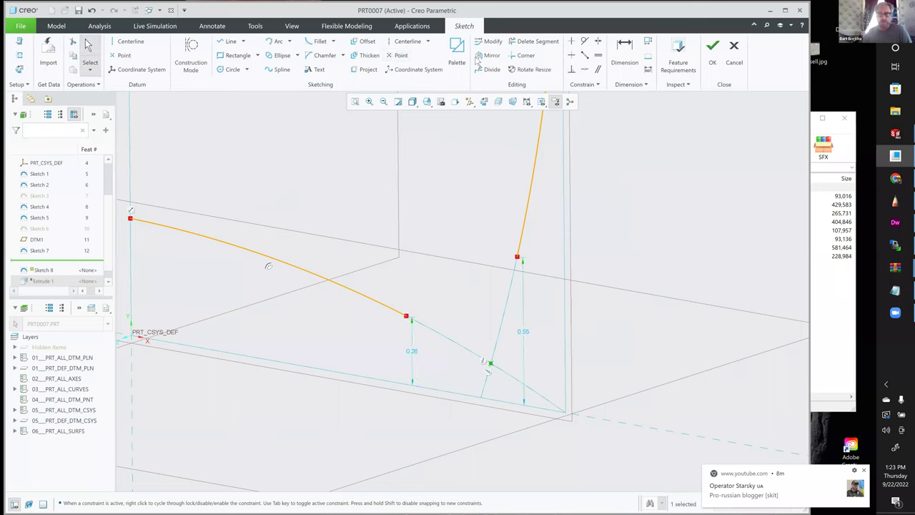
Step: Sketch a conic arc with a rho of about 0.50 bridging the trimmed ends of the side and bottom arcs
left_click(334, 42)
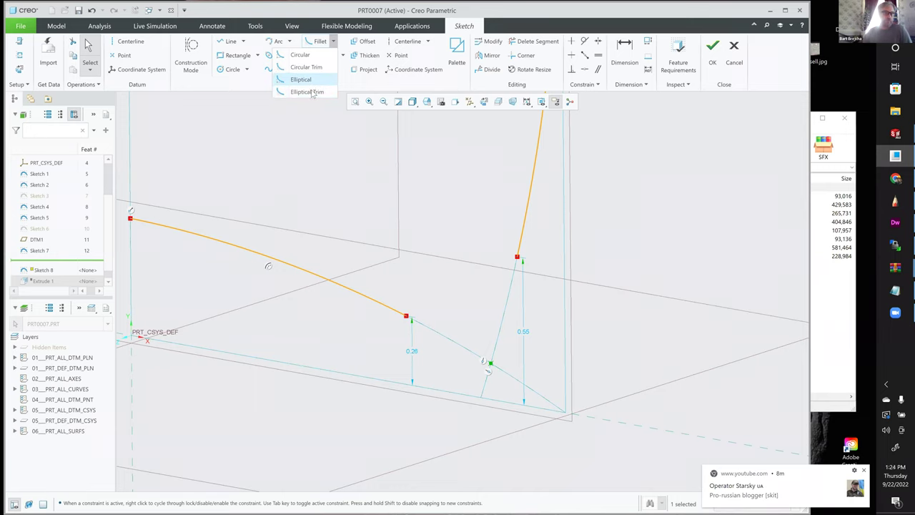
left_click(289, 42)
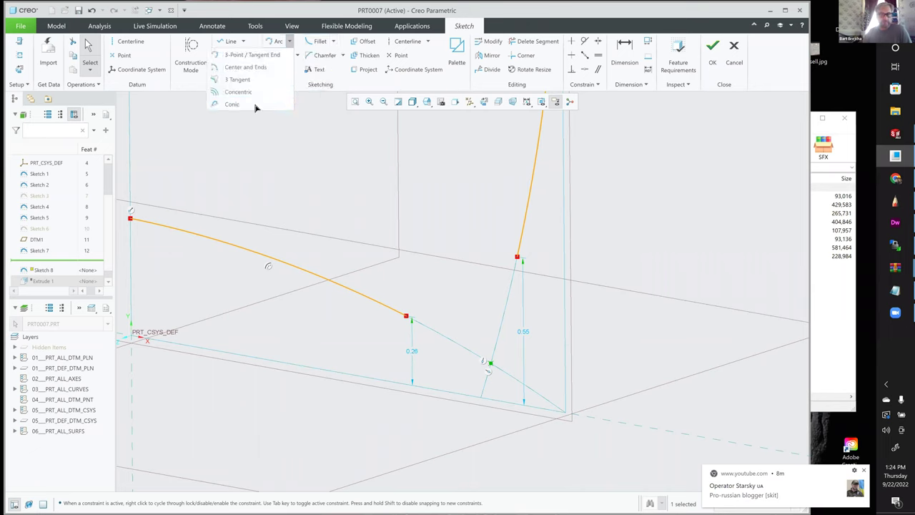
left_click(256, 106)
left_click(517, 259)
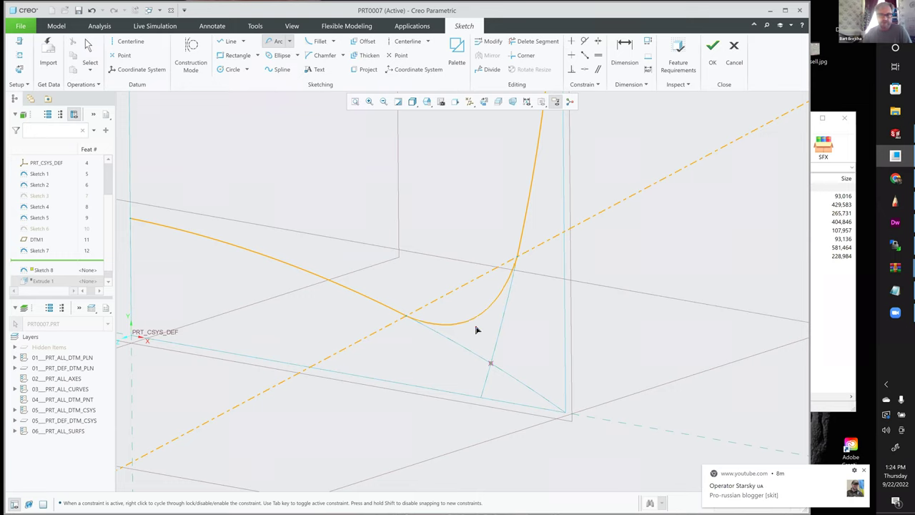
left_click(522, 319)
middle_click(488, 106)
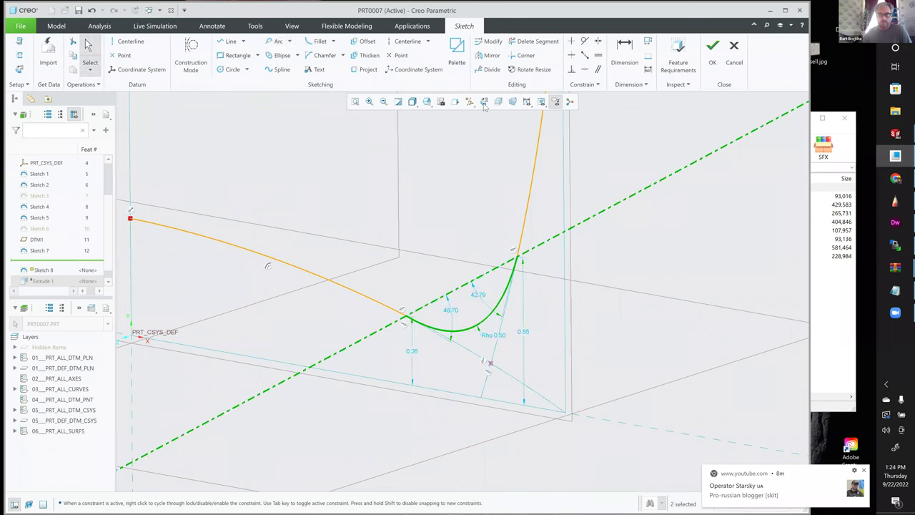
Step: Delete the construction centerline that runs through the conic's two endpoints
left_click(528, 102)
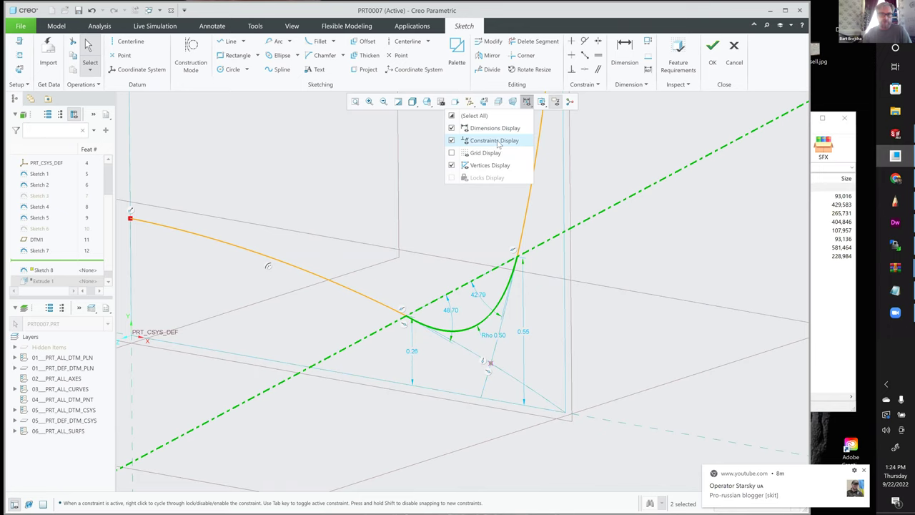
left_click(558, 245)
left_click(558, 244)
key("Delete")
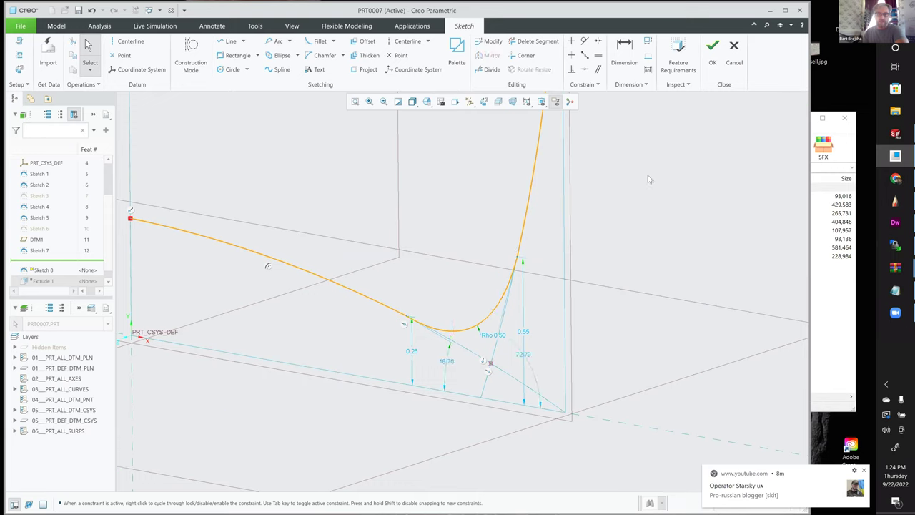
Step: Constrain the conic tangent to the bottom arc and the side arc at its ends
left_click(584, 42)
left_click(455, 334)
left_click(388, 307)
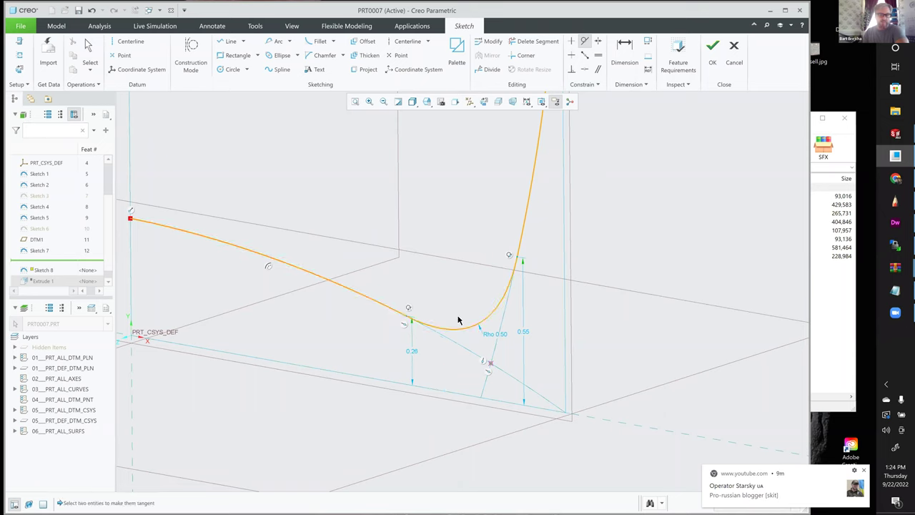
middle_click(438, 283)
Step: Move the height dimensions of the conic's two endpoints outward, clear of the curve
left_click(522, 333)
left_click_drag(412, 352, 381, 347)
left_click(587, 250)
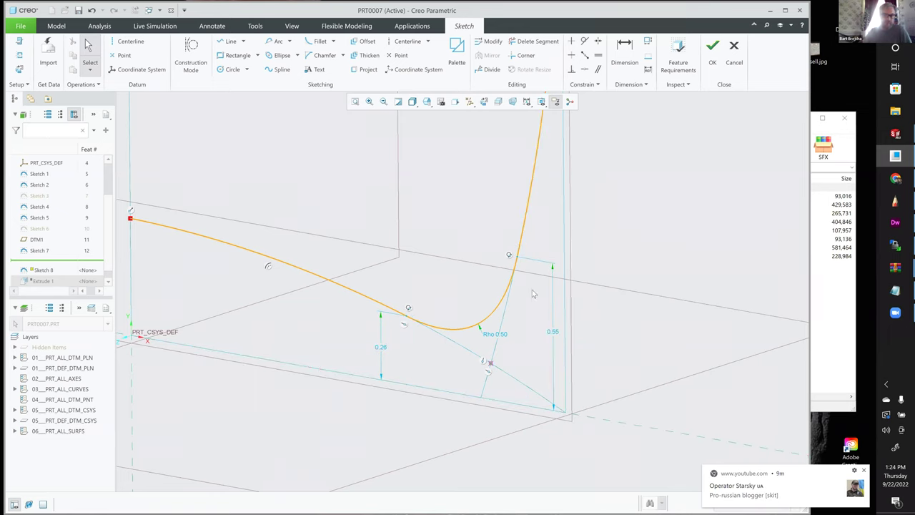
Step: Dimension the vertical distance from the datum point to the conic's upper end and the horizontal distance to its lower end
left_click(625, 46)
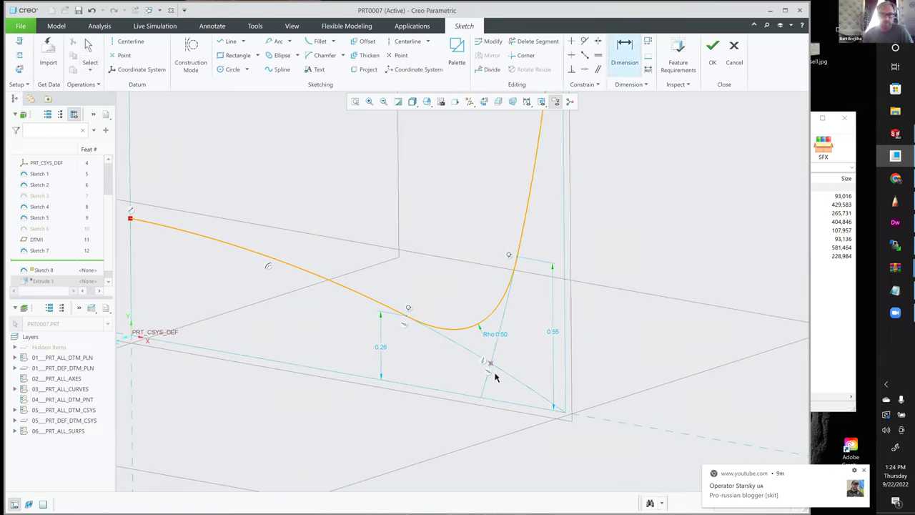
left_click(515, 261)
middle_click(539, 318)
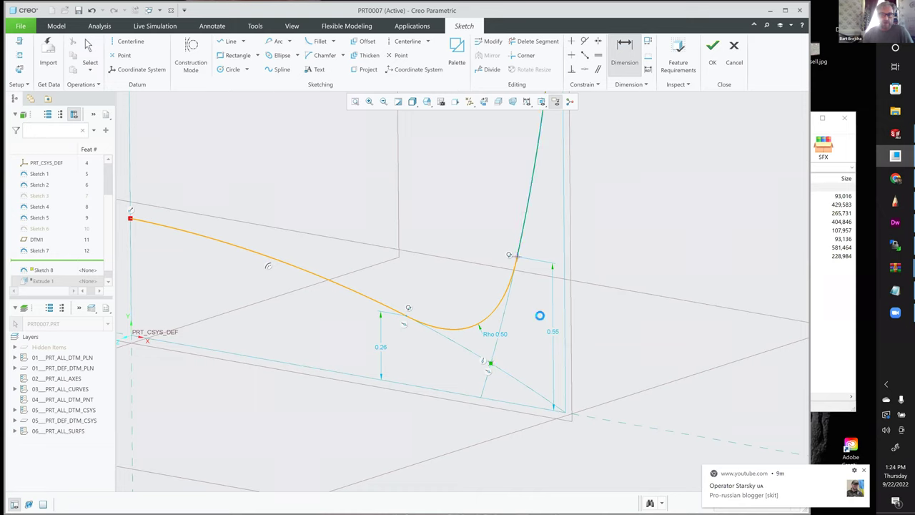
left_click(491, 365)
left_click(405, 318)
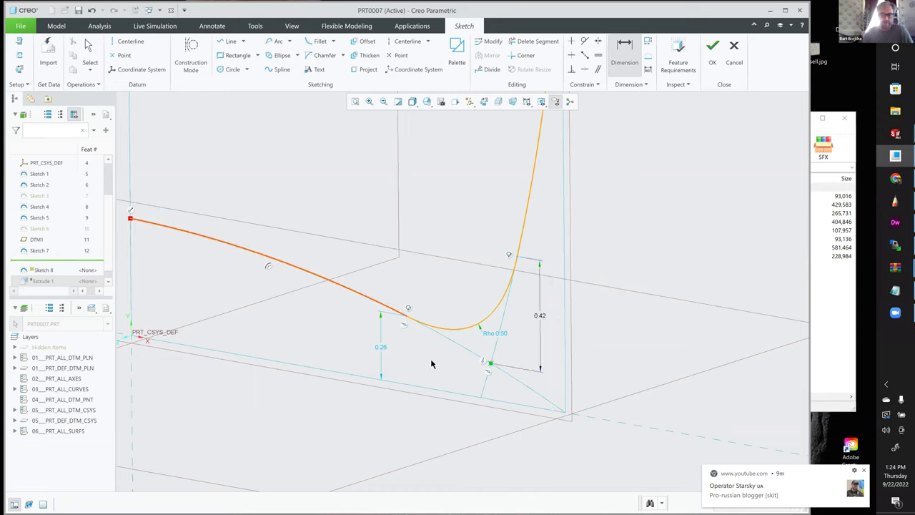
middle_click(436, 377)
left_click(565, 363)
middle_click(581, 358)
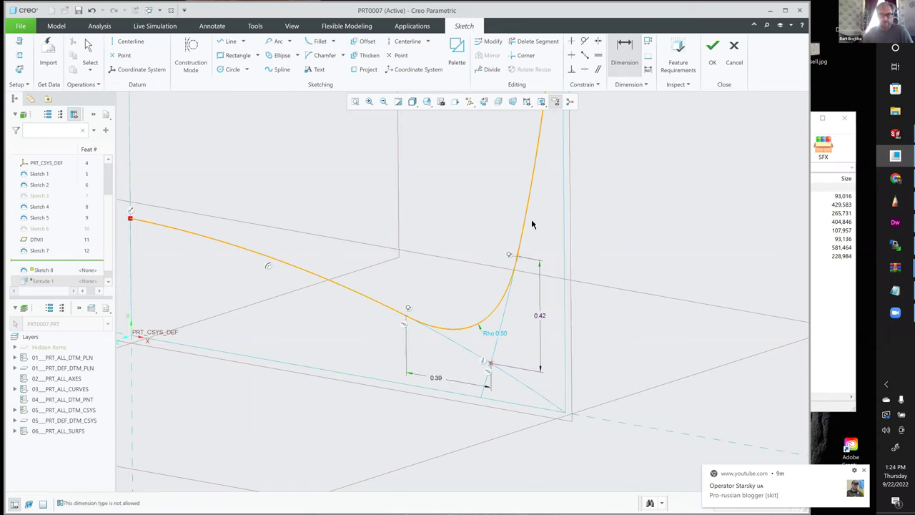
middle_click(516, 258)
Step: Pull the conic's upper end up the side arc to about 0.53 above the datum point and finish the sketch
left_click(523, 236)
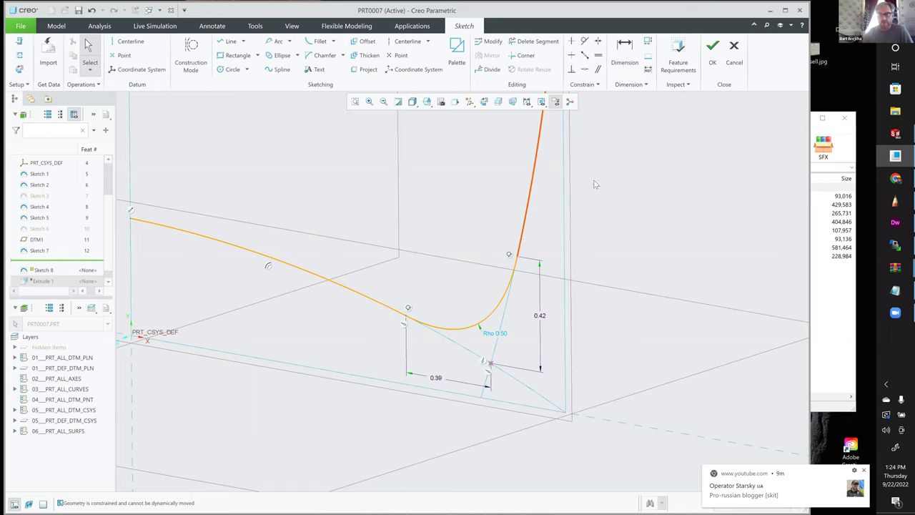
left_click_drag(510, 256, 531, 233)
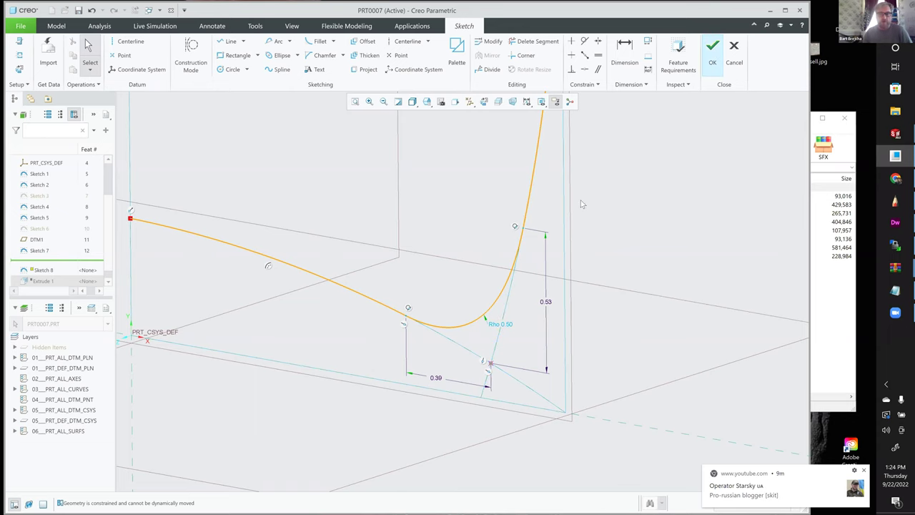
scroll(577, 199, "up", 5)
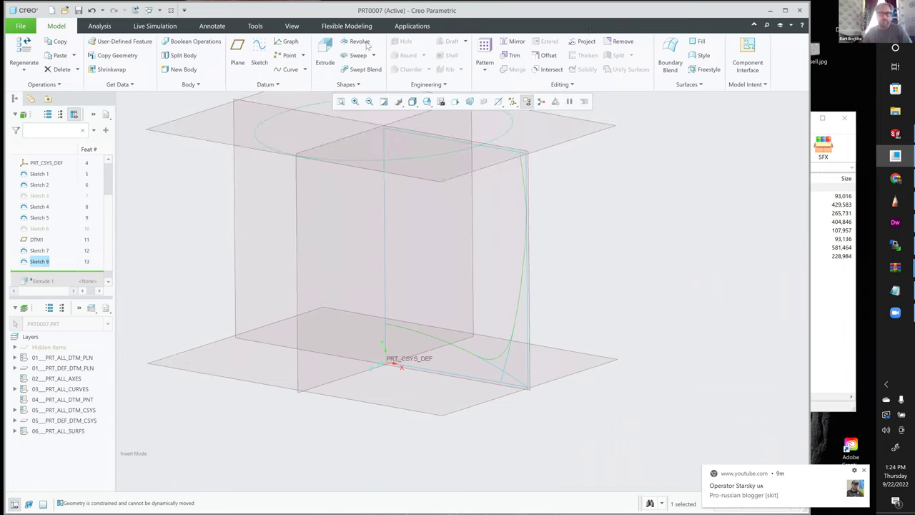
Step: Revolve the finished profile sketch as a surface through 360 degrees about the Y axis of PRT_CSYS_DEF
left_click(358, 41)
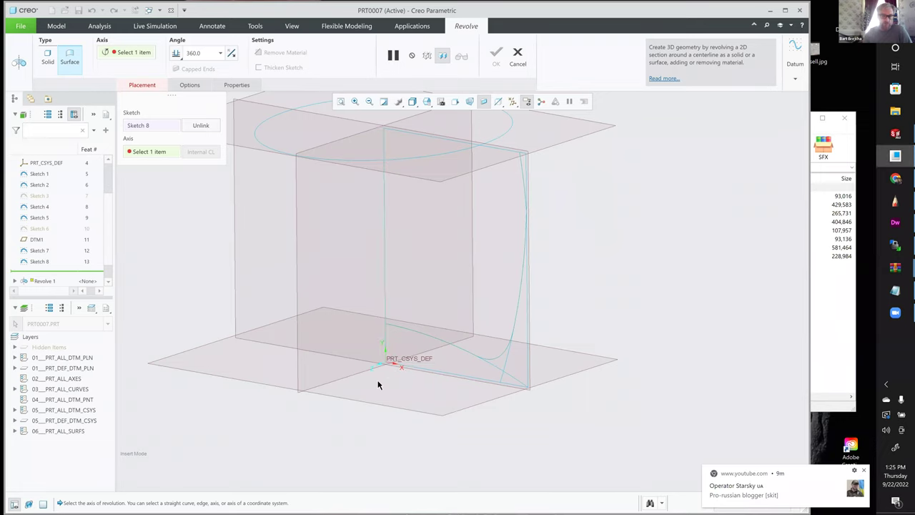
scroll(378, 385, "down", 2)
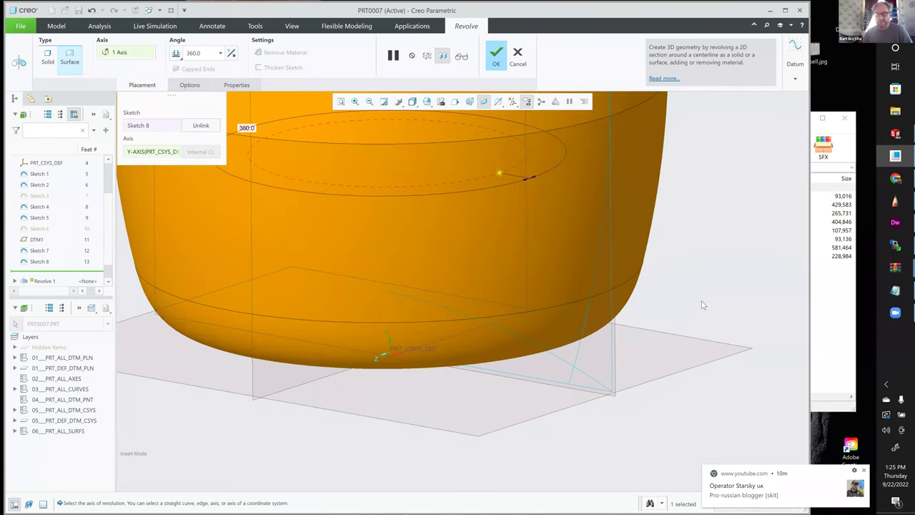
middle_click(699, 278)
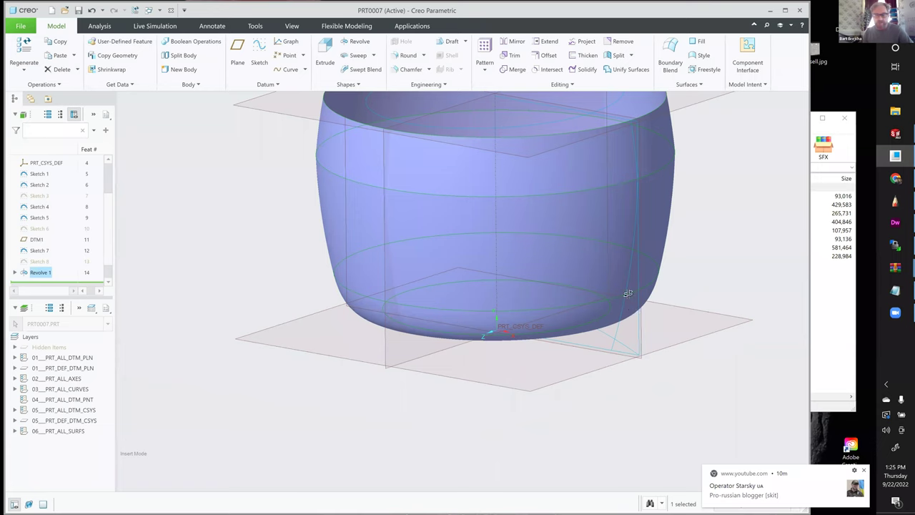
middle_click_drag(628, 293, 631, 262)
middle_click_drag(654, 295, 690, 310)
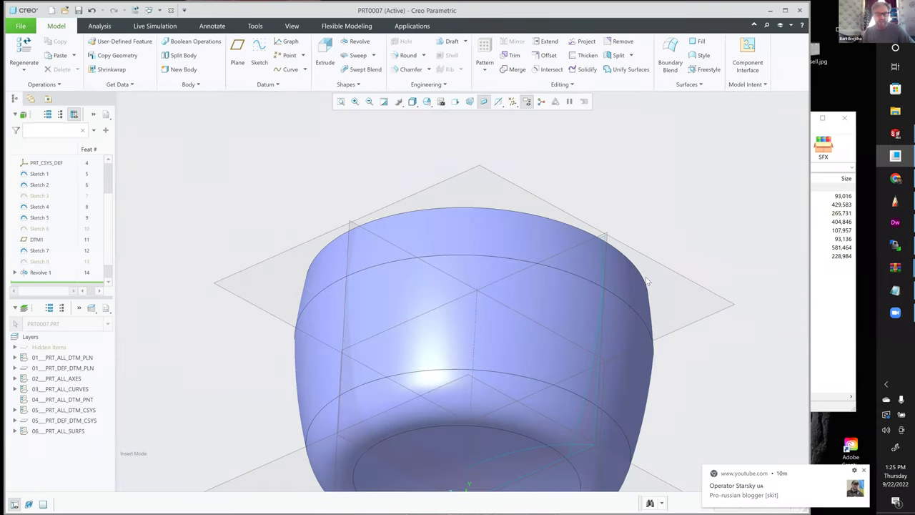
Step: Examine the conic bottom corner of the revolved body surface from below
middle_click_drag(647, 280, 664, 286)
scroll(457, 273, "down", 3)
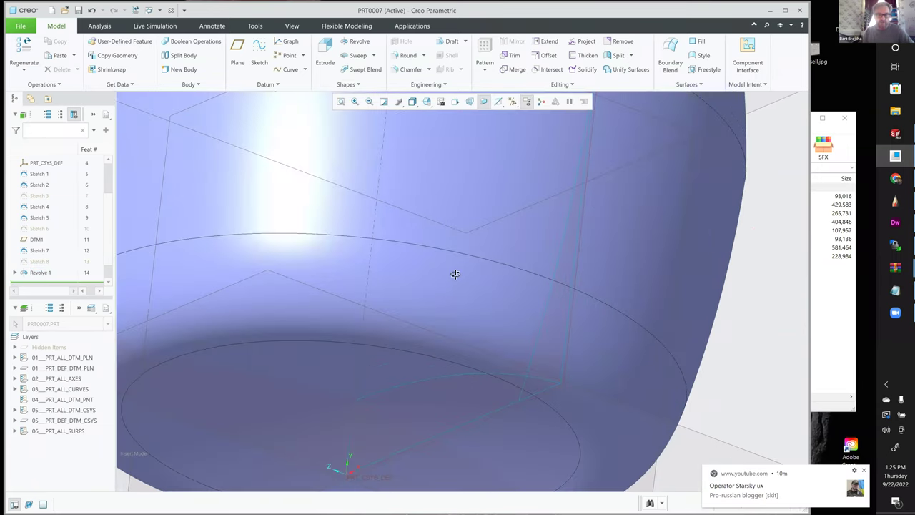
middle_click_drag(463, 272, 455, 272)
mouse_move(368, 249)
middle_mouse_down()
mouse_move(351, 224)
mouse_move(400, 238)
middle_mouse_up()
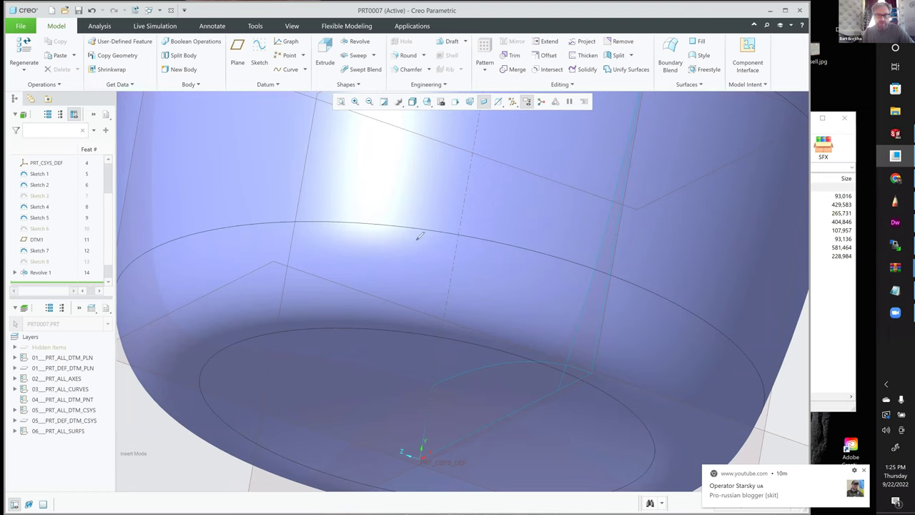
left_click_drag(417, 239, 410, 165)
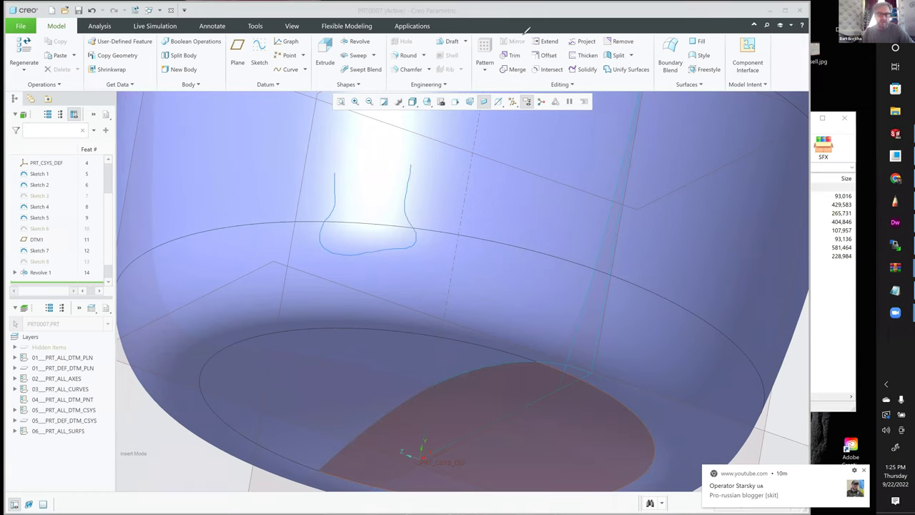
left_click(523, 34)
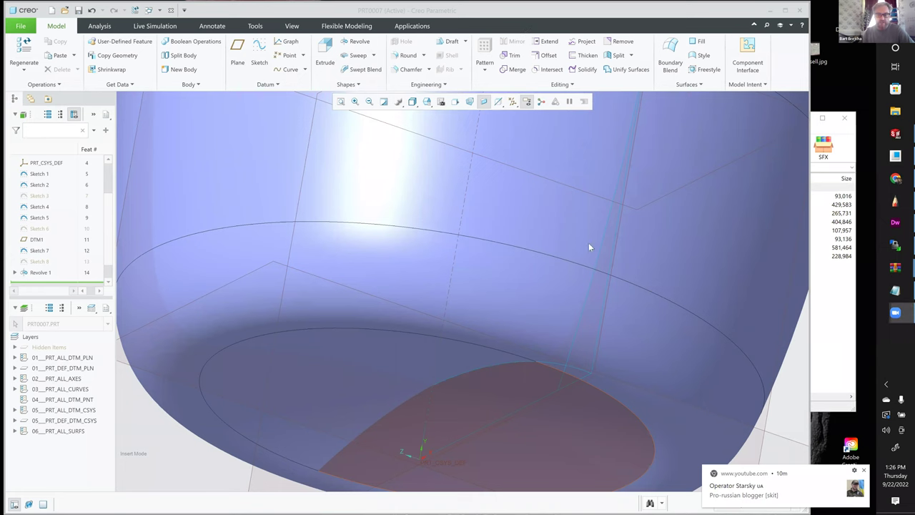
scroll(274, 227, "up", 2)
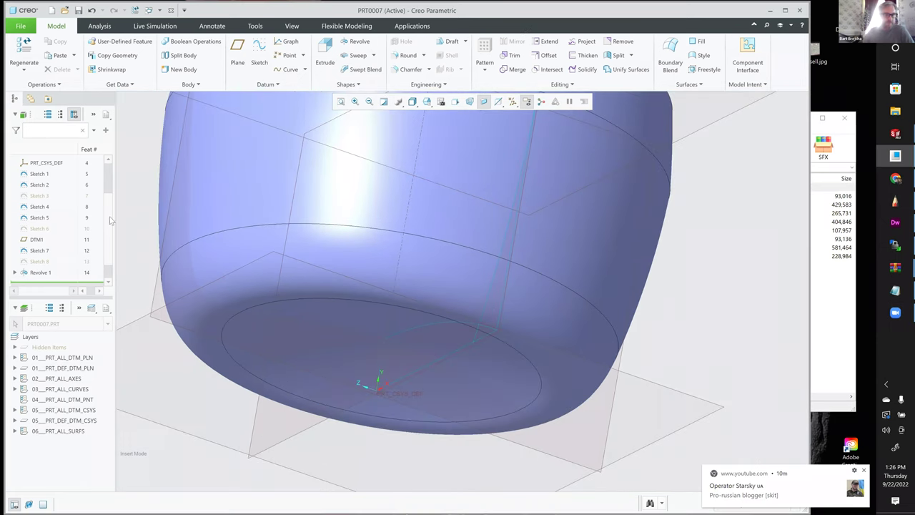
Step: Edit Sketch 8 on the model, pulling the conic's upper end to about 0.70 above the datum point
scroll(63, 271, "down", 1)
left_click(40, 239)
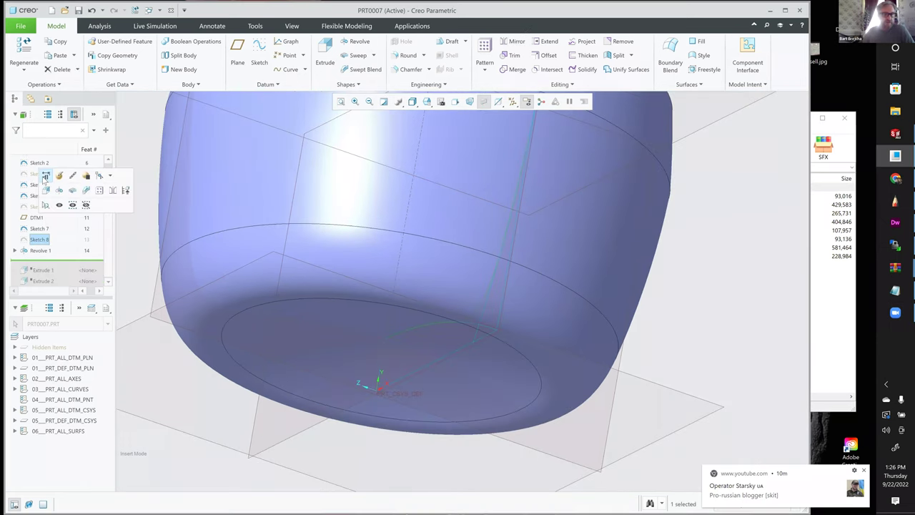
left_click(499, 261)
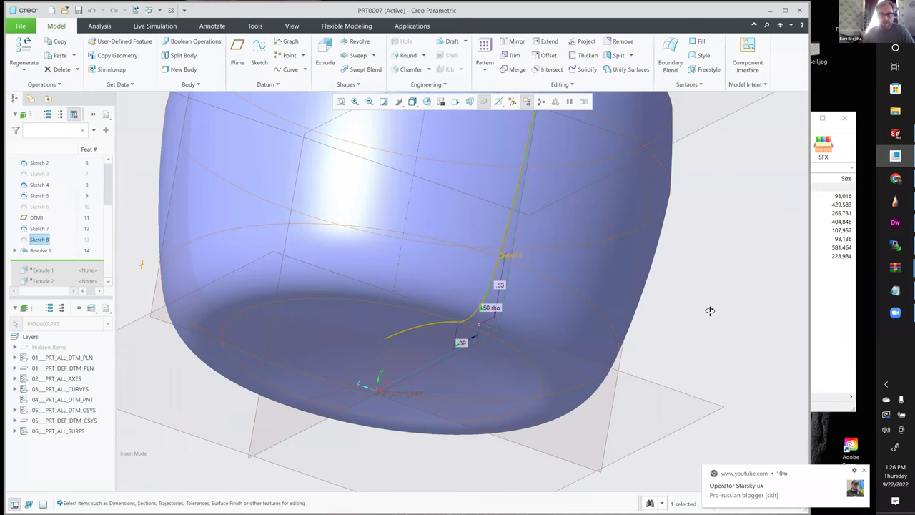
middle_click_drag(511, 268, 511, 261)
left_click_drag(511, 261, 512, 238)
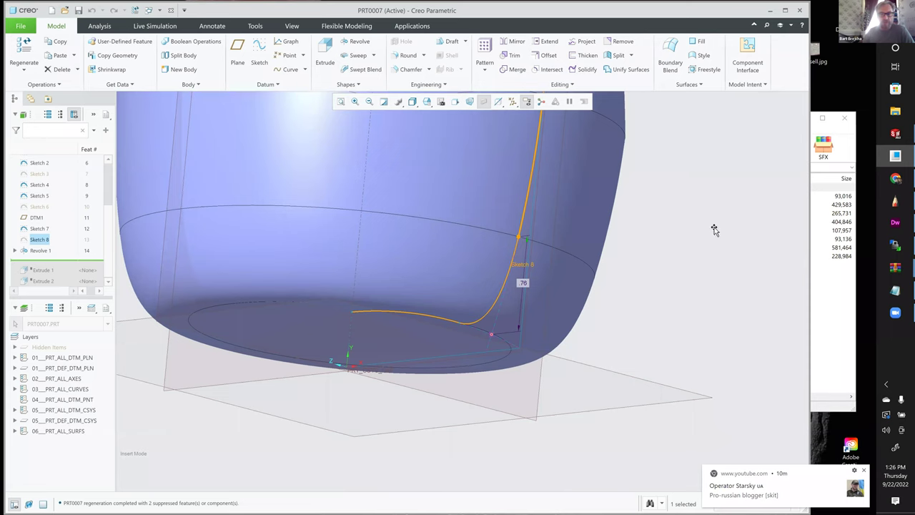
middle_click_drag(510, 224, 507, 237)
mouse_move(513, 221)
left_mouse_down()
mouse_move(504, 262)
mouse_move(514, 237)
mouse_move(535, 239)
left_mouse_up()
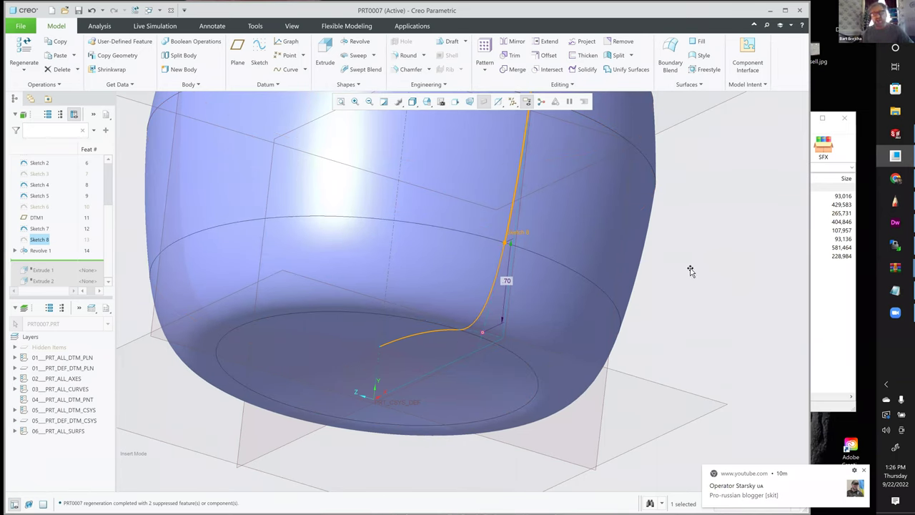
left_click_drag(689, 268, 693, 270)
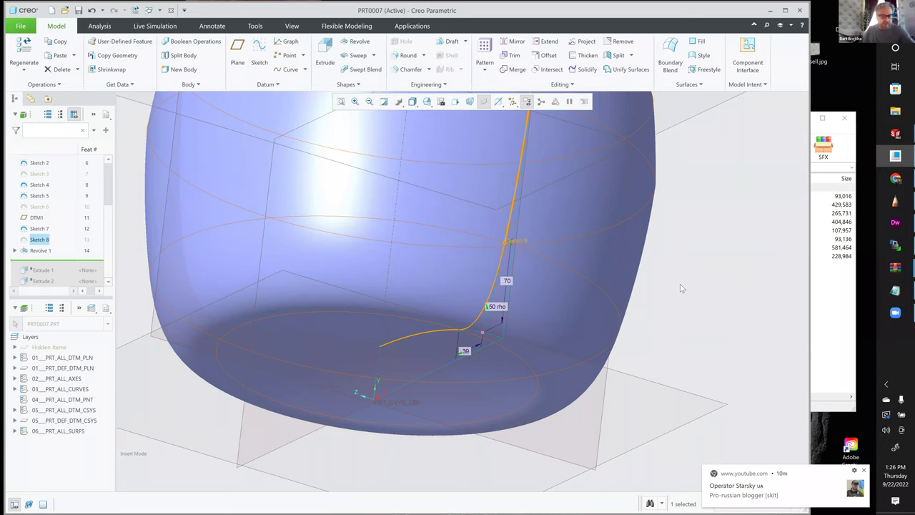
left_click(680, 284)
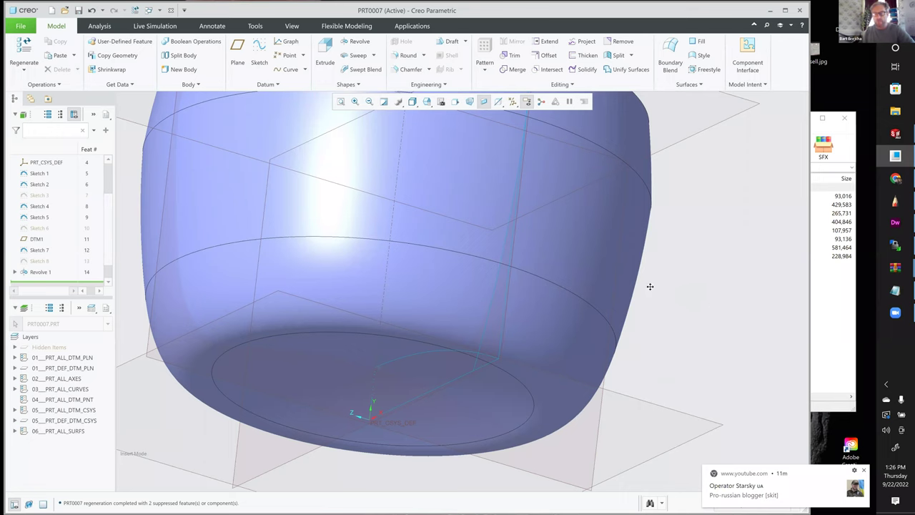
Step: Examine the reshaped jar body and its bottom corner from below, from the side and in the default orientation
scroll(654, 291, "up", 3)
middle_click_drag(654, 286, 656, 314)
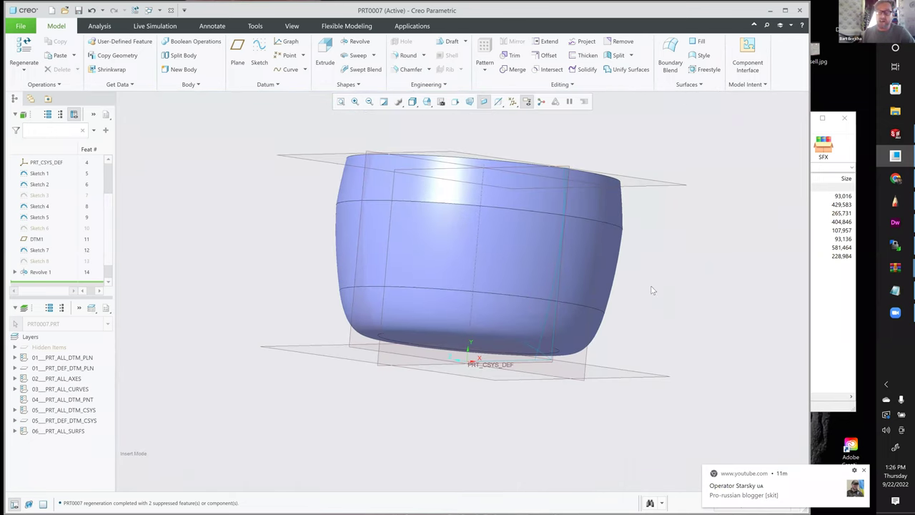
middle_click_drag(632, 269, 640, 273)
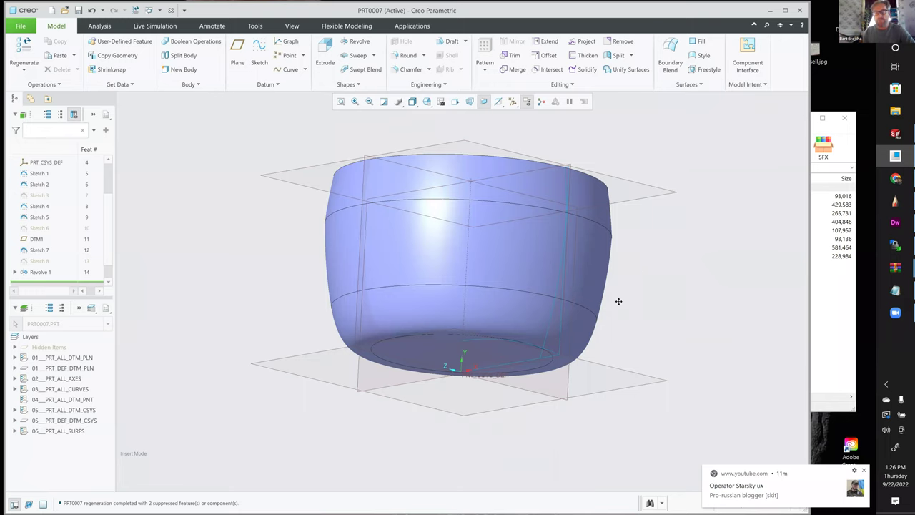
scroll(626, 298, "down", 2)
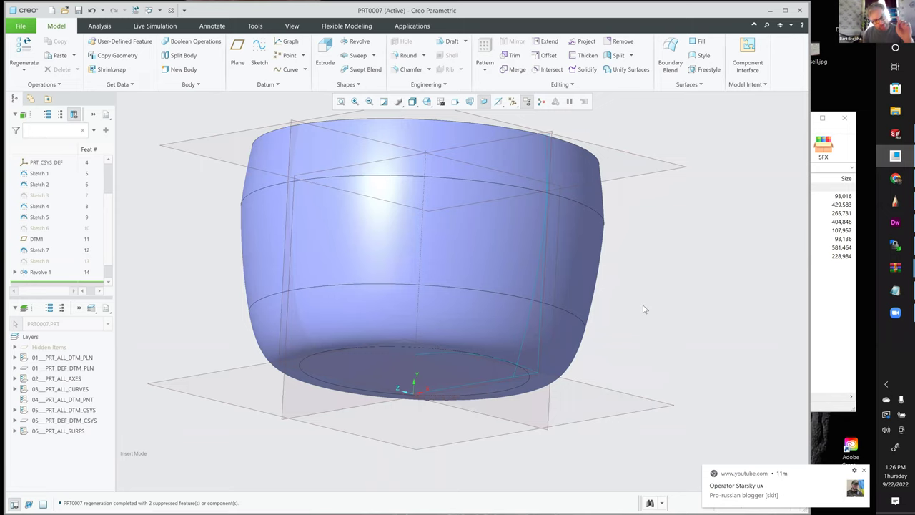
middle_click_drag(637, 305, 643, 306, "shift")
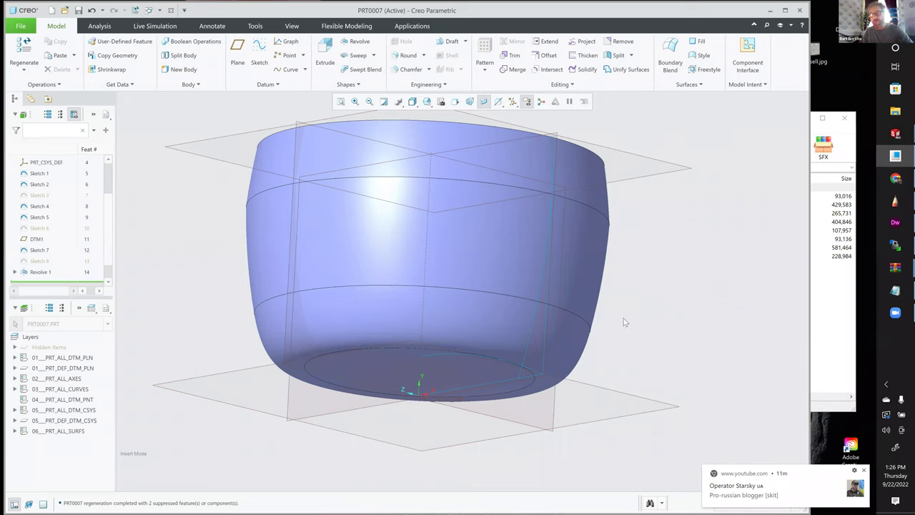
middle_click_drag(612, 298, 678, 301, "shift")
scroll(686, 304, "up", 3)
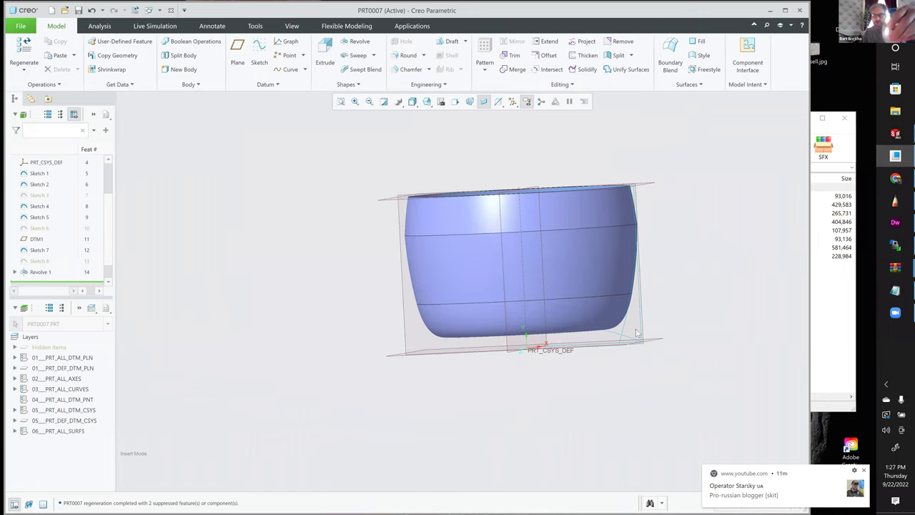
scroll(646, 264, "down", 5)
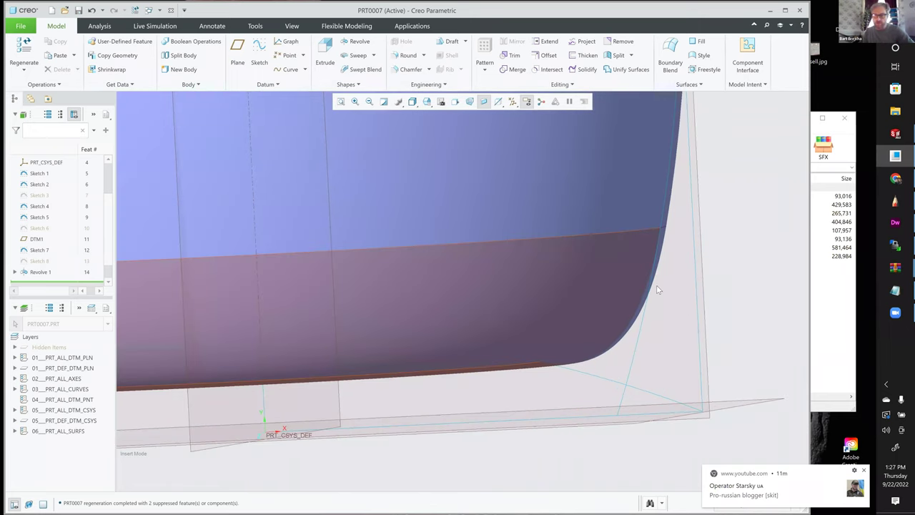
scroll(678, 265, "up", 5)
scroll(655, 282, "down", 1)
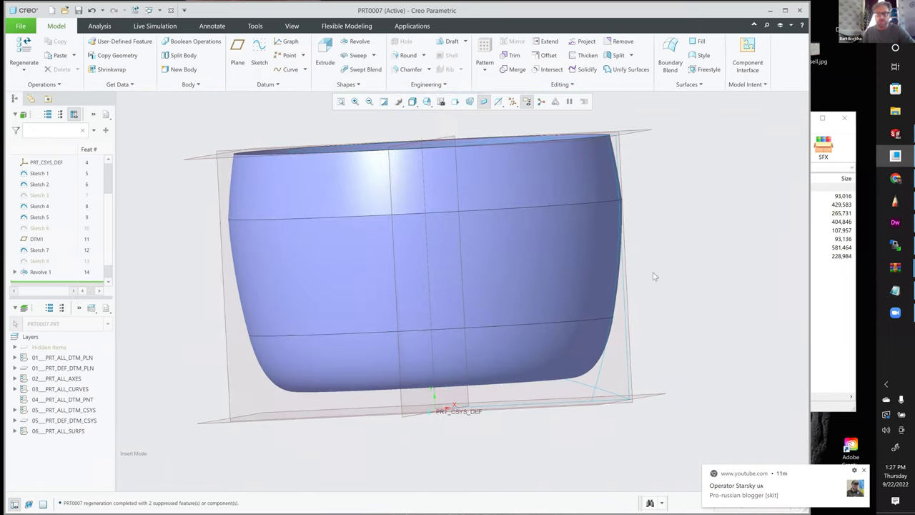
key("ctrl+d")
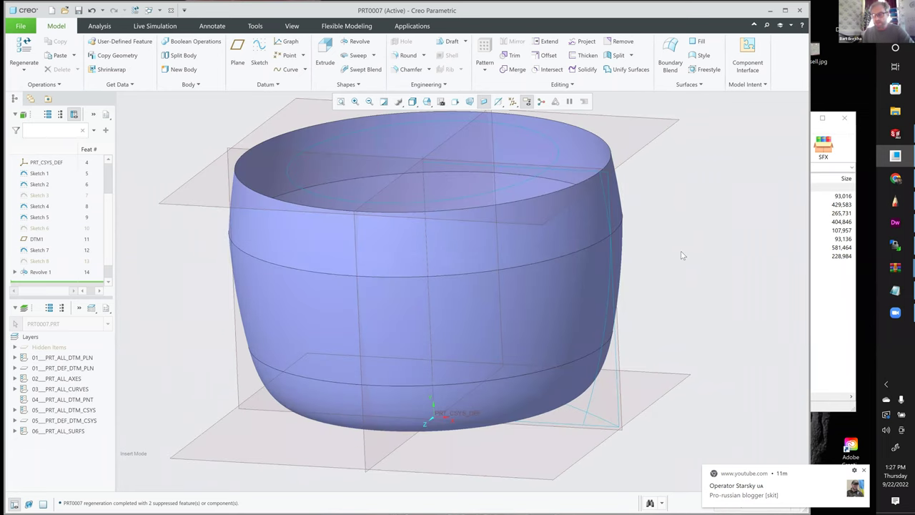
scroll(682, 255, "up", 2)
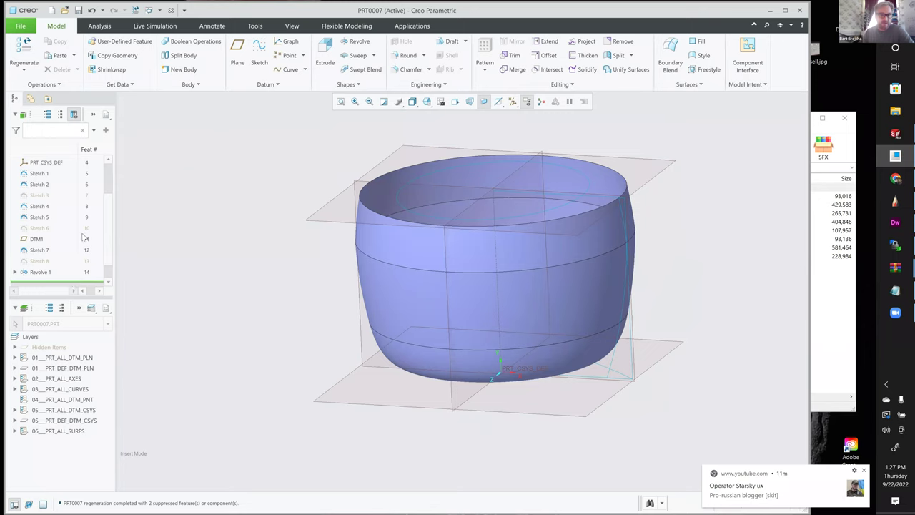
Step: Move the insertion point below Extrude 2 to resume both extruded surfaces
scroll(96, 263, "down", 1)
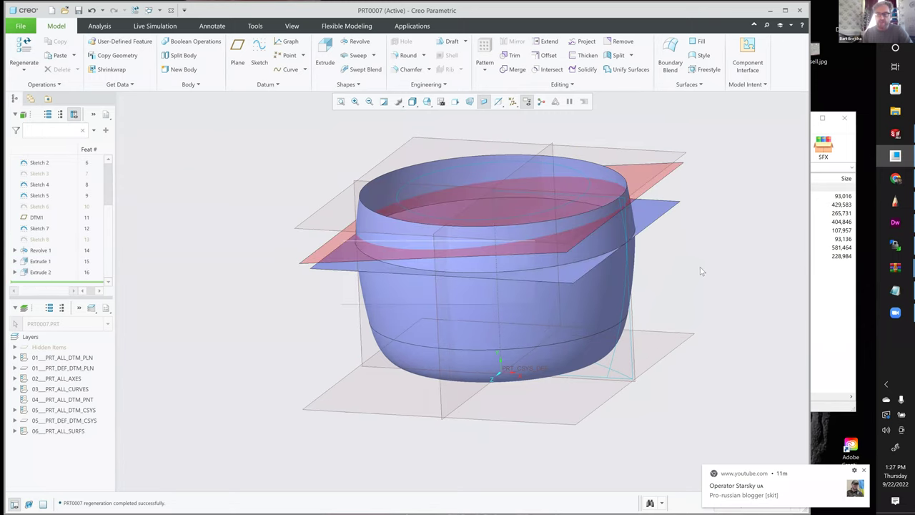
middle_click_drag(696, 261, 692, 274)
middle_click_drag(585, 205, 683, 270)
Step: Roll the model back by placing the insertion point directly after Sketch 7, the ellipse sketch
left_click(39, 228)
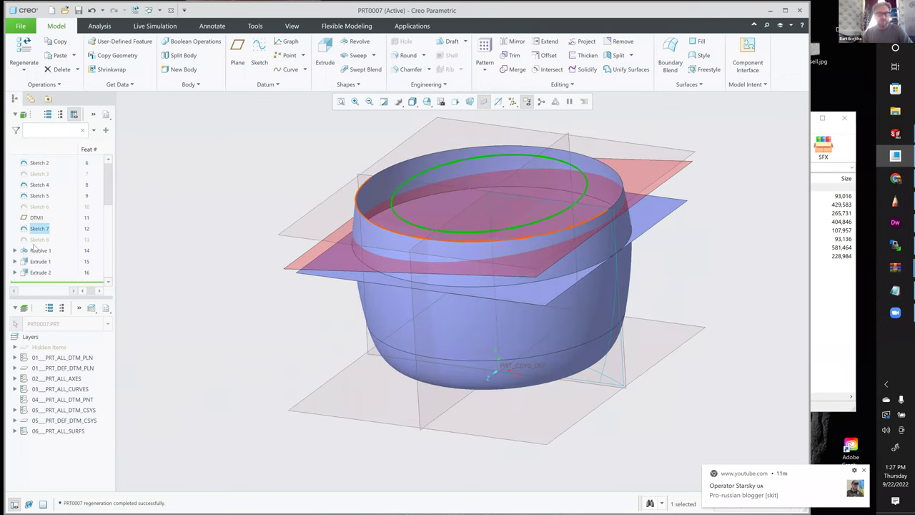
left_click_drag(51, 234, 52, 228)
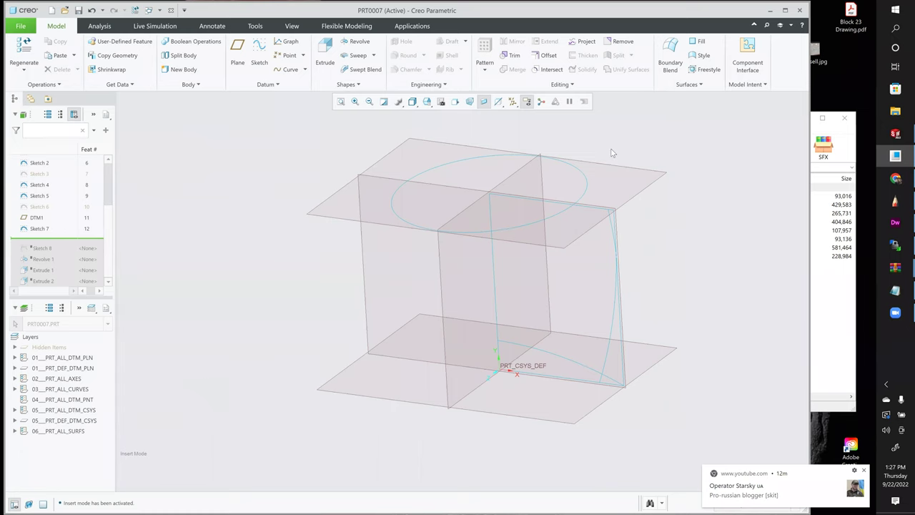
key("ctrl+d")
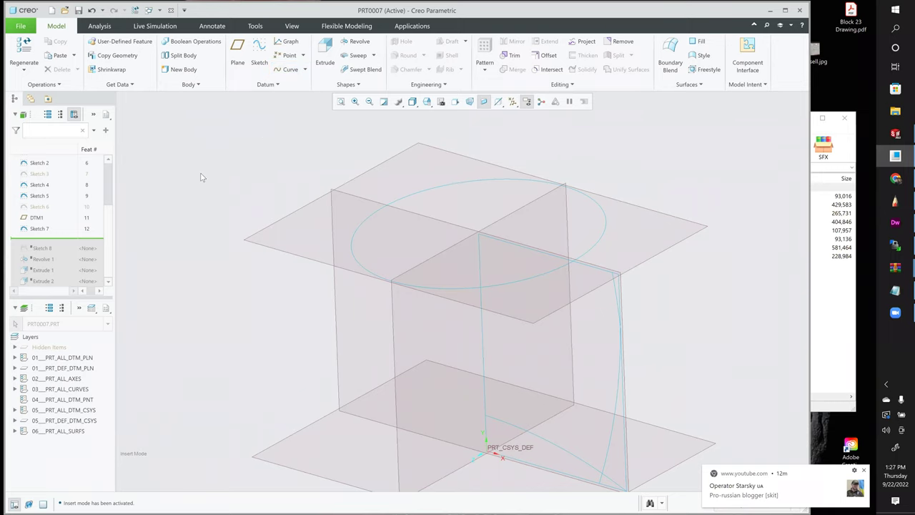
middle_click_drag(284, 172, 276, 171, "shift")
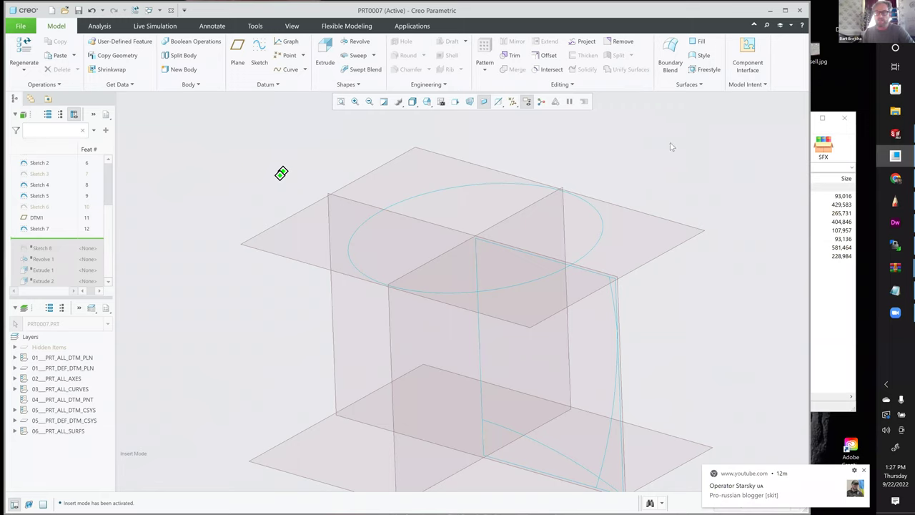
mouse_move(670, 143)
middle_mouse_down("shift")
mouse_move(669, 133)
mouse_move(656, 150)
middle_mouse_up("shift")
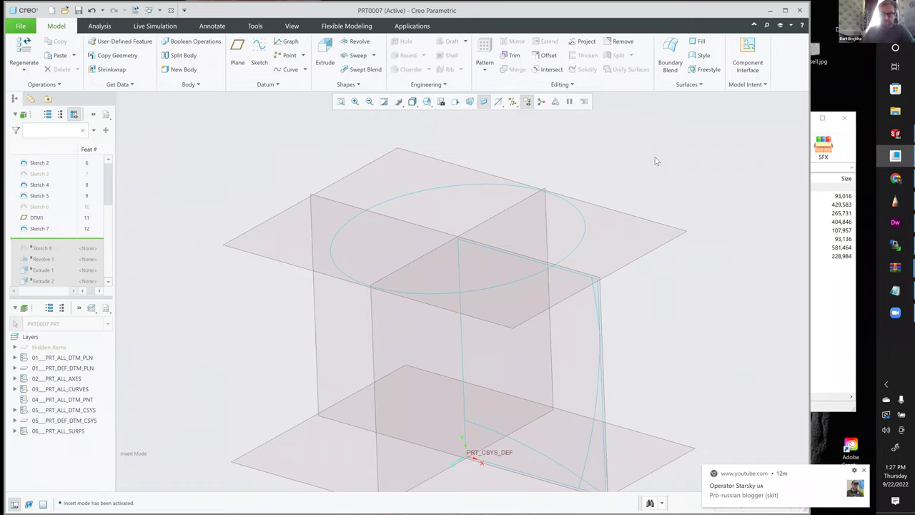
Step: Sketch a downward-bowing three-point arc of about 3.09 radius on the vertical plane through the Y and Z axes, spanning the ellipse
mouse_move(624, 175)
middle_mouse_down("shift")
mouse_move(475, 180)
mouse_move(429, 157)
middle_mouse_up("shift")
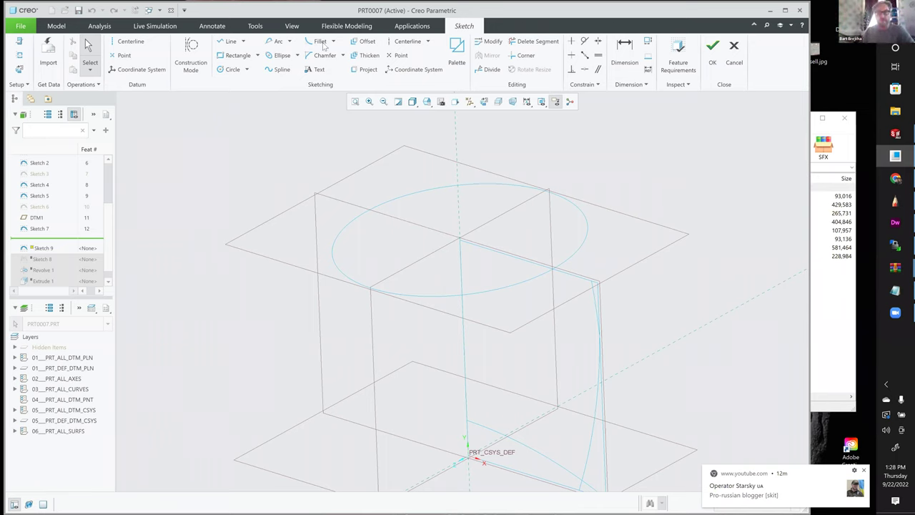
left_click(290, 41)
left_click(233, 57)
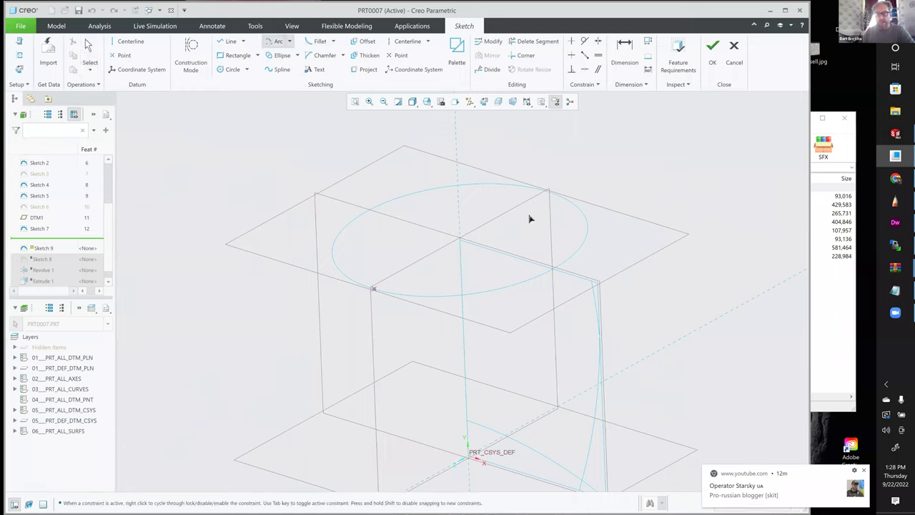
left_click(290, 41)
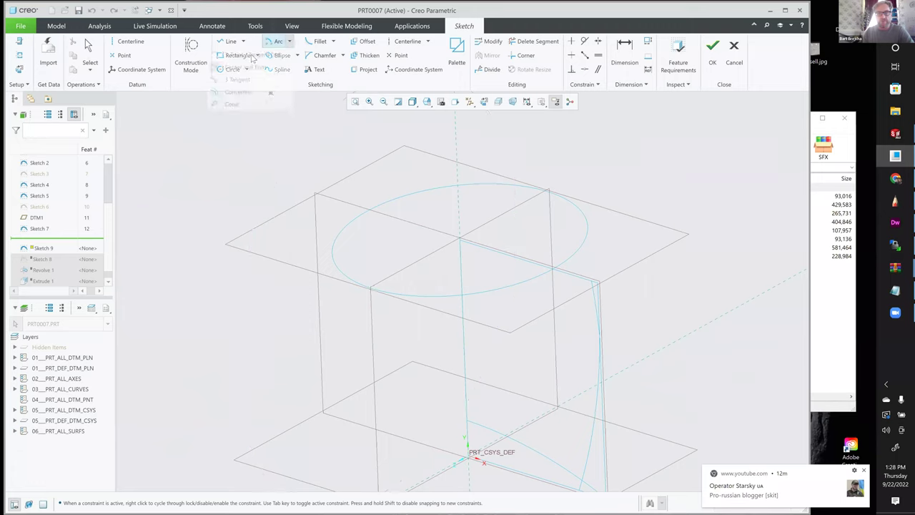
left_click(250, 61)
left_click(551, 194)
left_click(509, 241)
Step: Make both arc ends coincident with the ellipse where it crosses the sketch plane, and finish the sketch
left_click(584, 70)
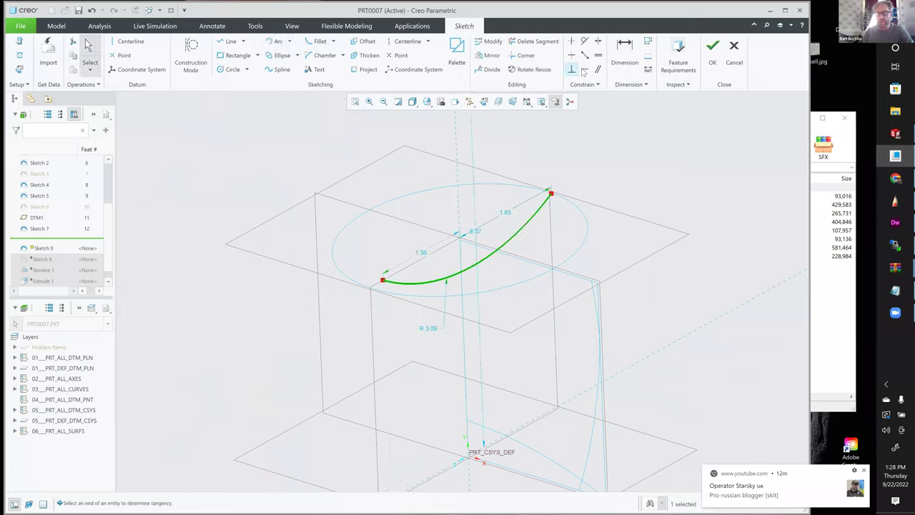
scroll(586, 178, "up", 3)
left_click(585, 175)
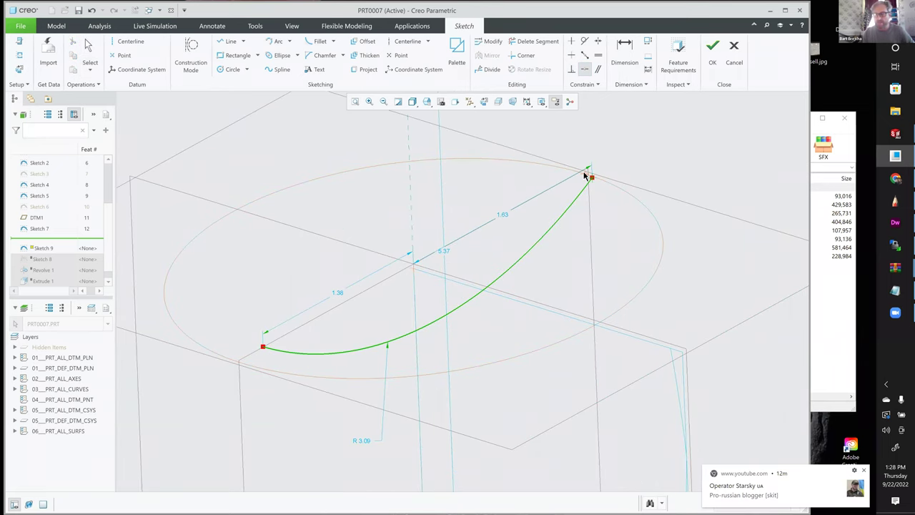
left_click(265, 344)
left_click(265, 343)
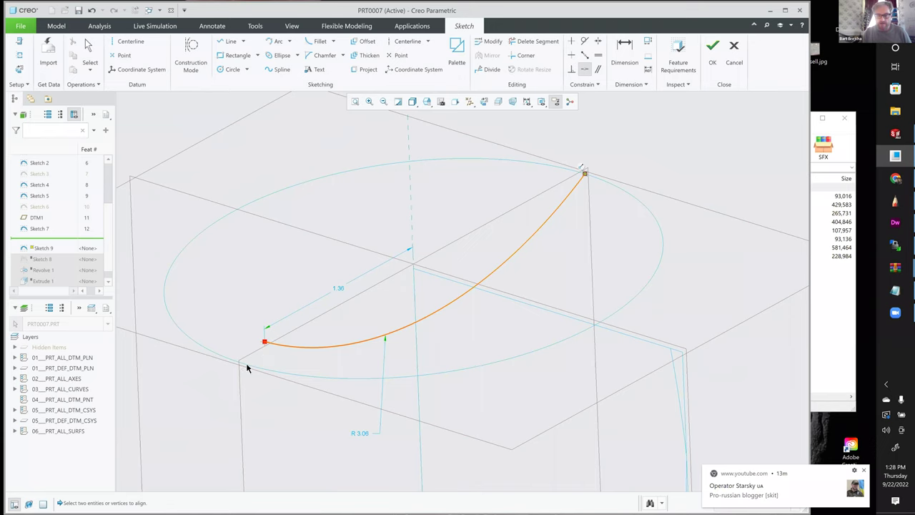
left_click(242, 363)
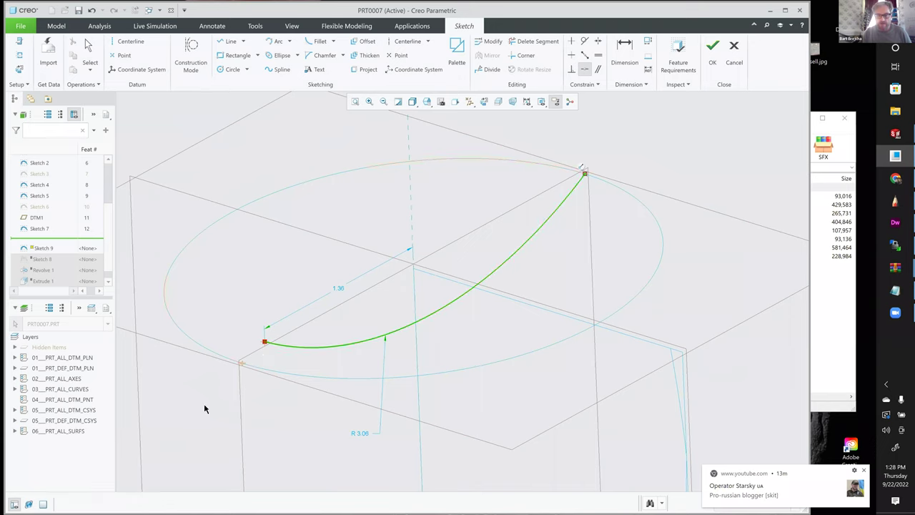
middle_click(434, 327)
left_click(437, 325)
left_click(714, 56)
middle_click(504, 193)
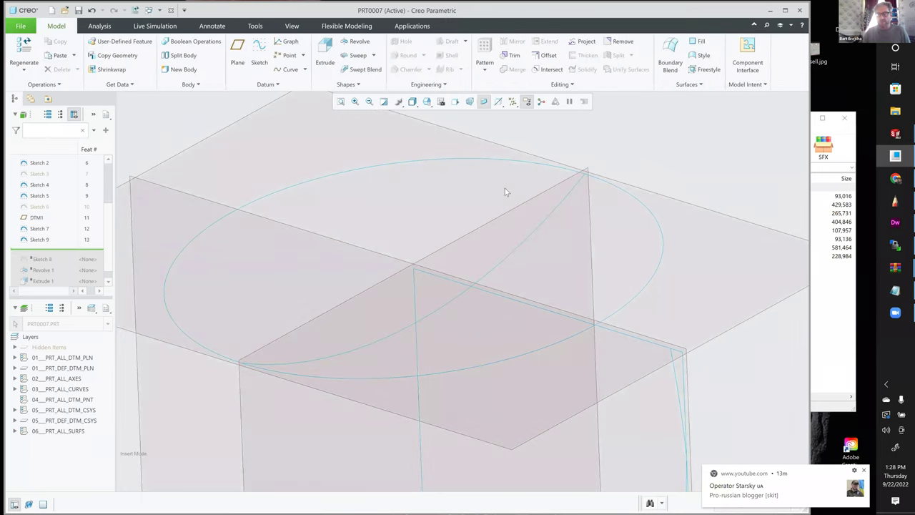
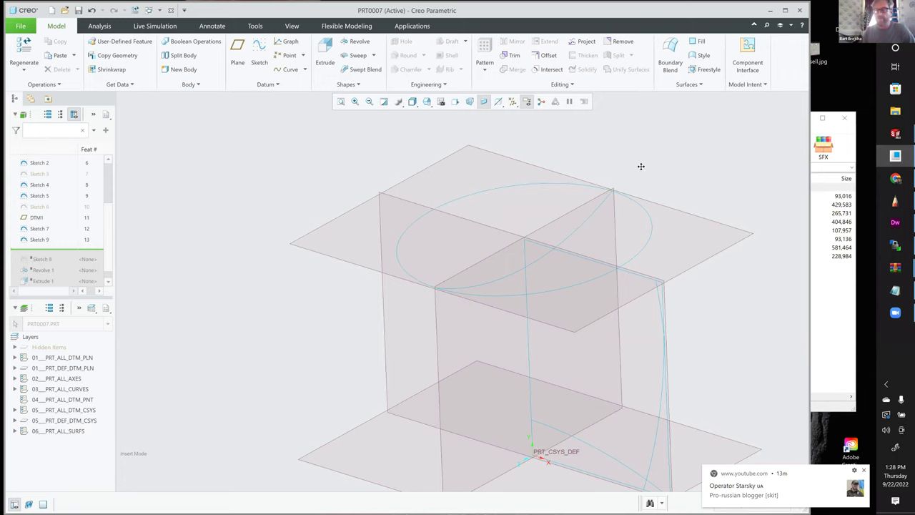
Step: Create a boundary blend surface through three first-direction chains: one ellipse half, the connecting arc and the other ellipse half
middle_click_drag(630, 169, 614, 188, "shift")
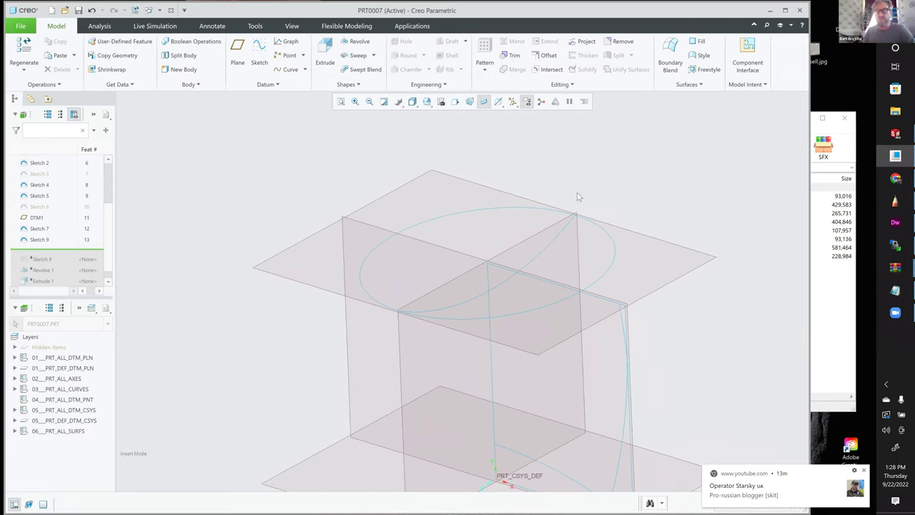
middle_click_drag(598, 172, 592, 162, "shift")
scroll(596, 155, "down", 2)
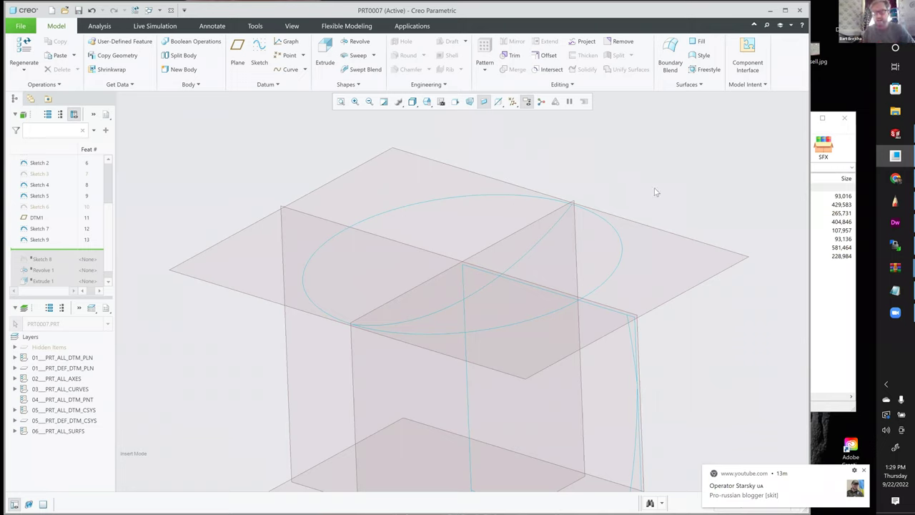
middle_click_drag(648, 178, 648, 164, "shift")
scroll(572, 166, "down", 2)
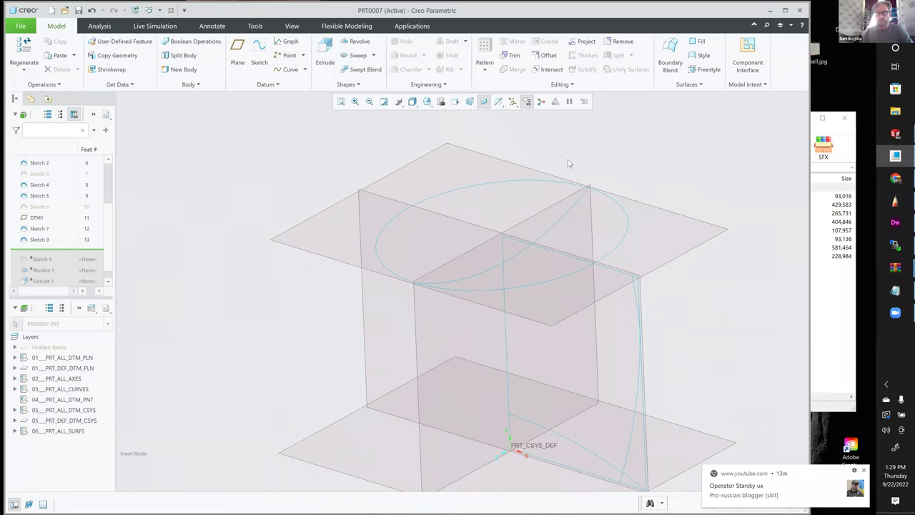
left_click(511, 184)
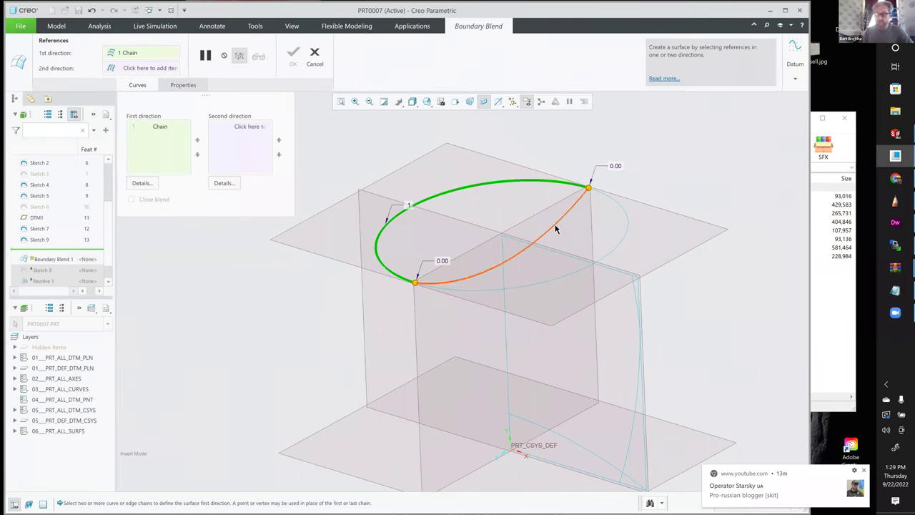
left_click(554, 229, "ctrl")
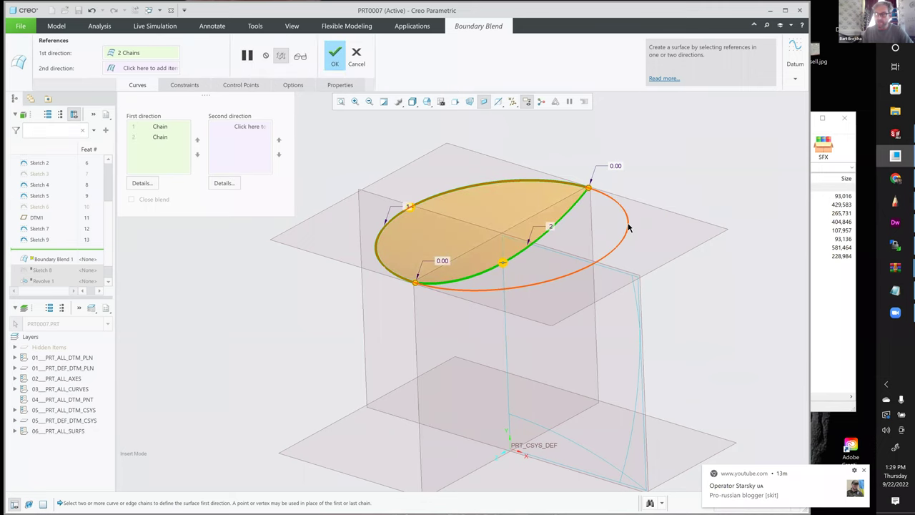
left_click(629, 227, "ctrl")
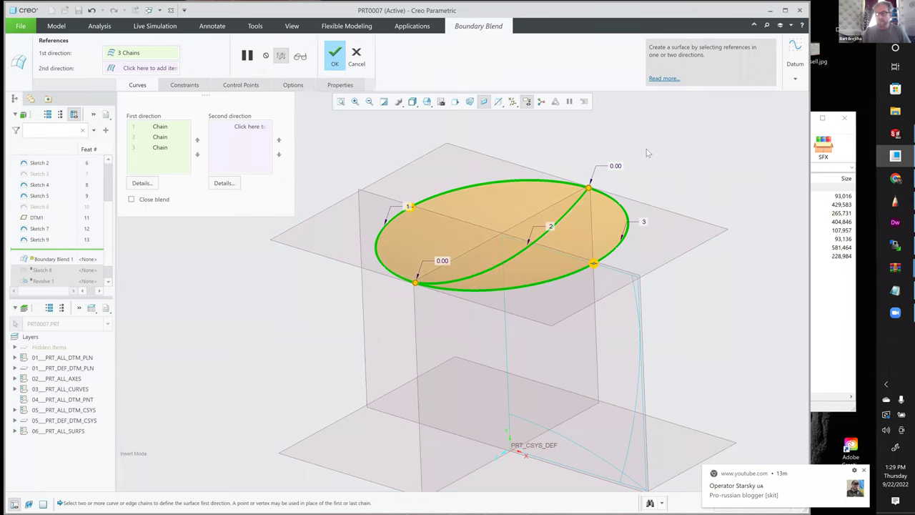
middle_click(704, 216)
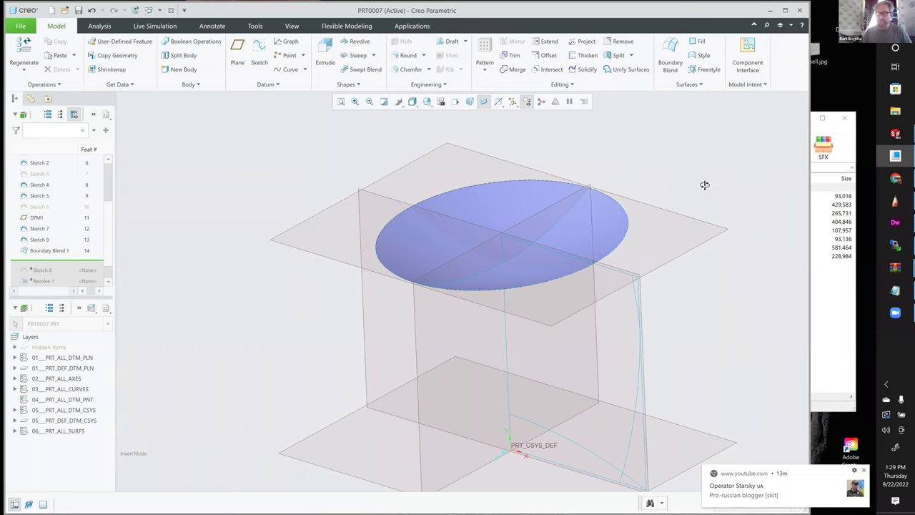
middle_click_drag(699, 178, 668, 205)
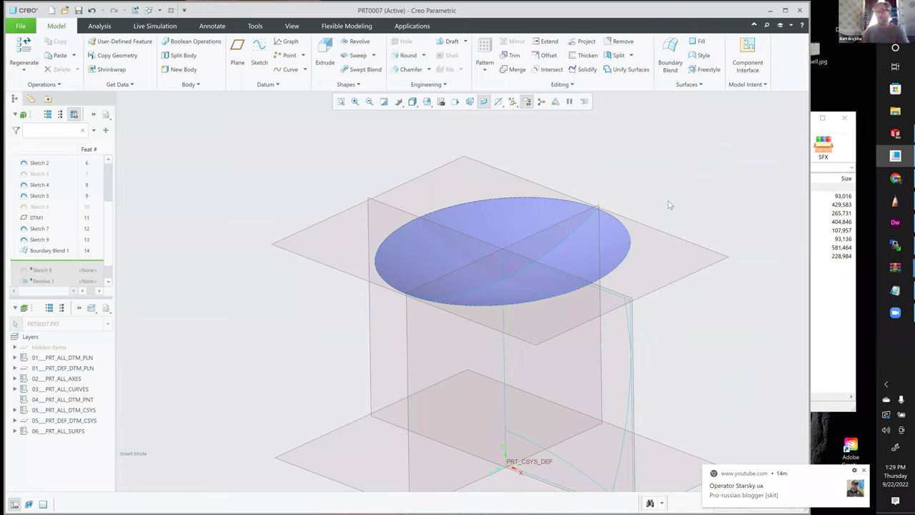
left_click(569, 218)
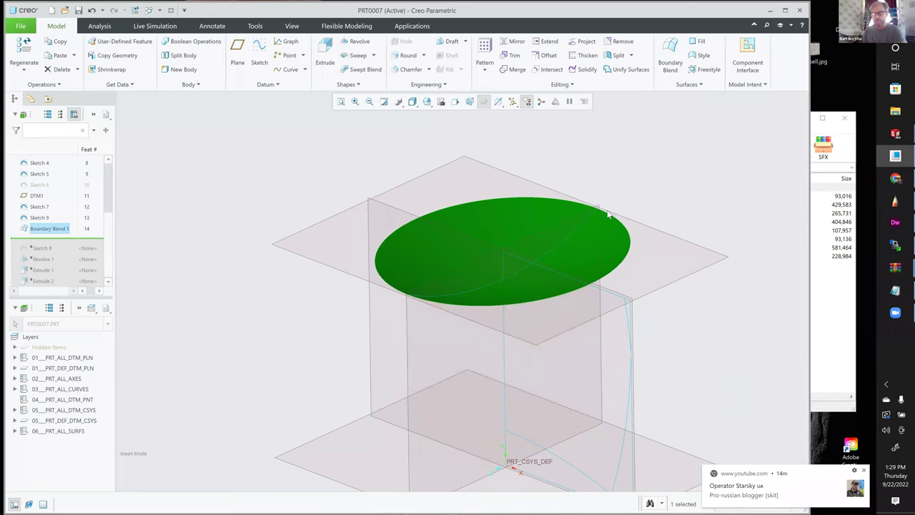
key("Delete")
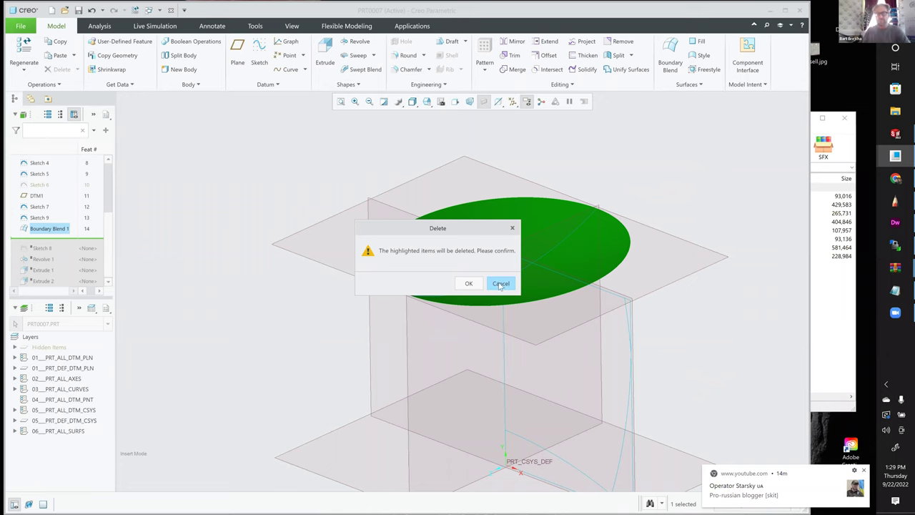
key("Escape")
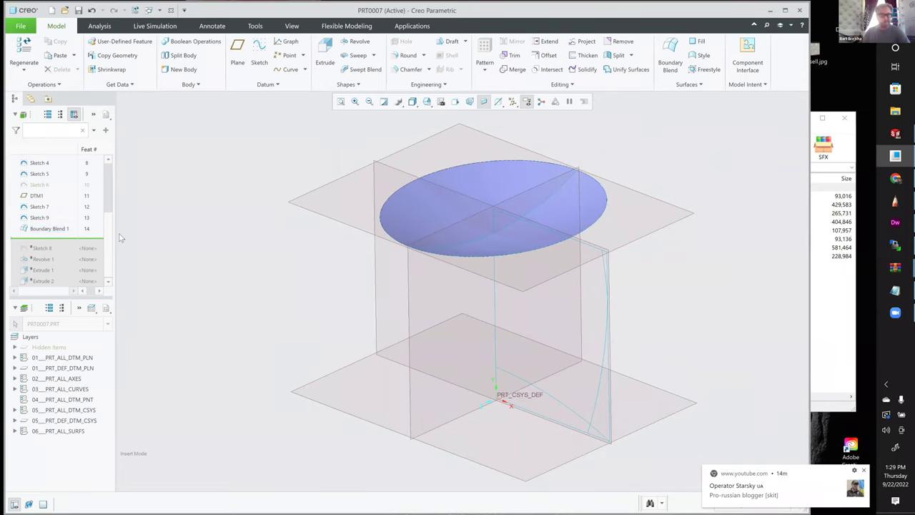
Step: Move the insertion point below Extrude 2 to resume the revolved body and both extruded surfaces
left_click_drag(69, 238, 59, 282)
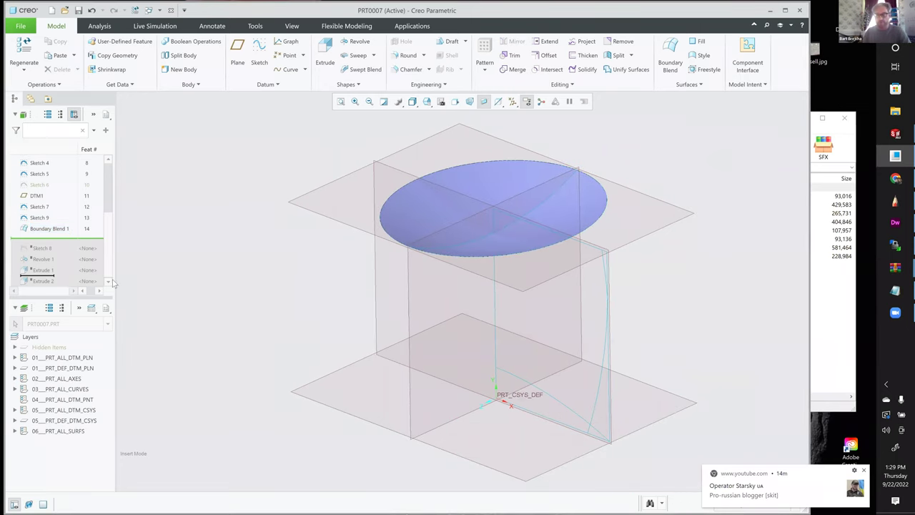
left_click_drag(643, 192, 658, 188)
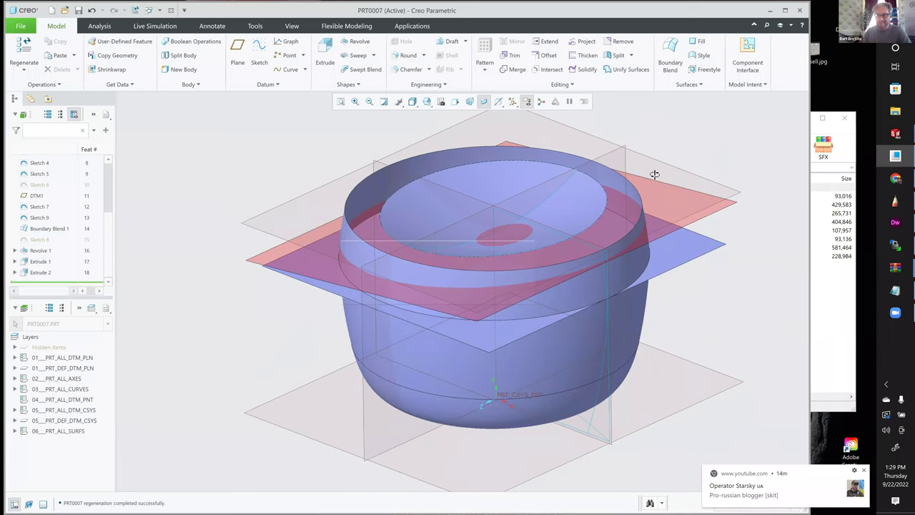
middle_click_drag(563, 279, 534, 309)
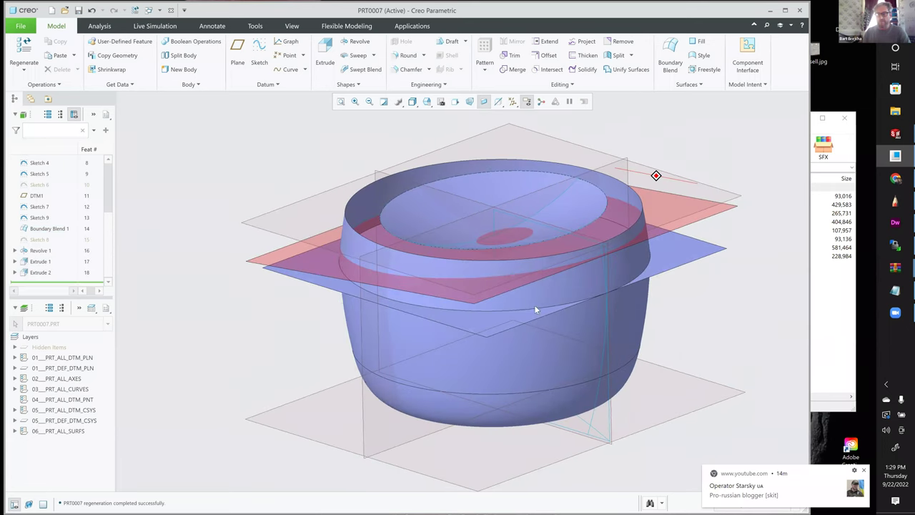
Step: Trim the Revolve 1 quilt with the slanted Extrude 1 surface, keeping the portion below it
scroll(675, 279, "up", 3)
left_click(679, 184)
left_click(717, 335)
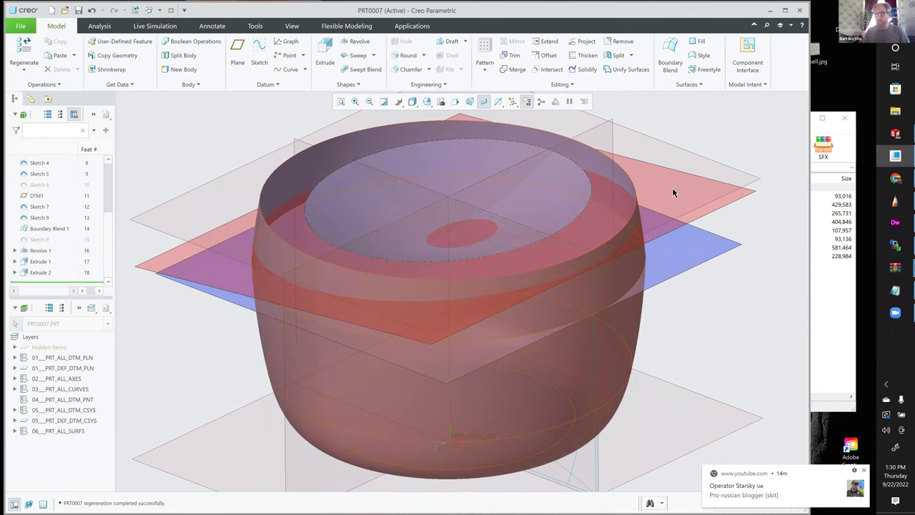
left_click(672, 190)
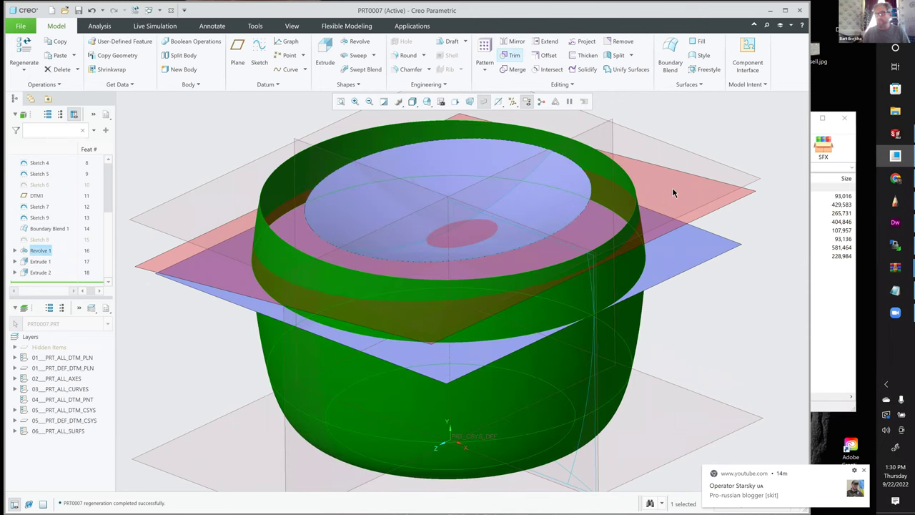
left_click(195, 267)
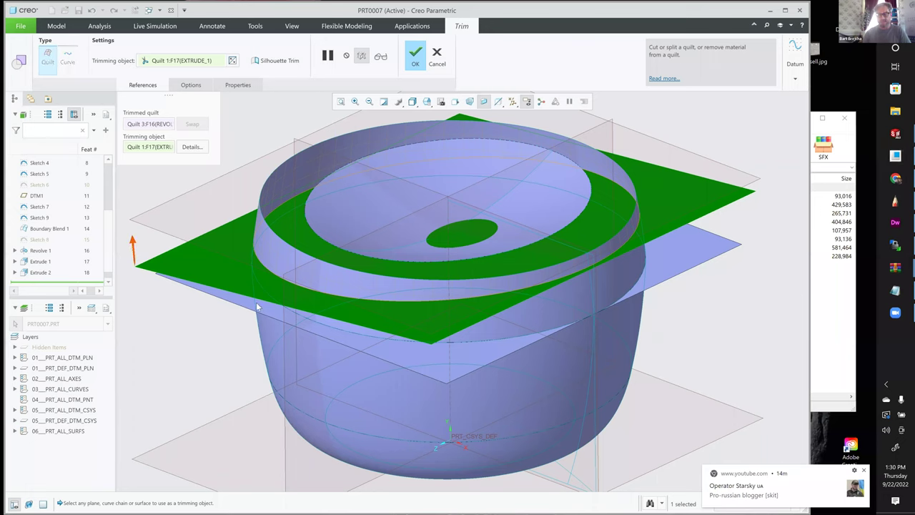
left_click(671, 191)
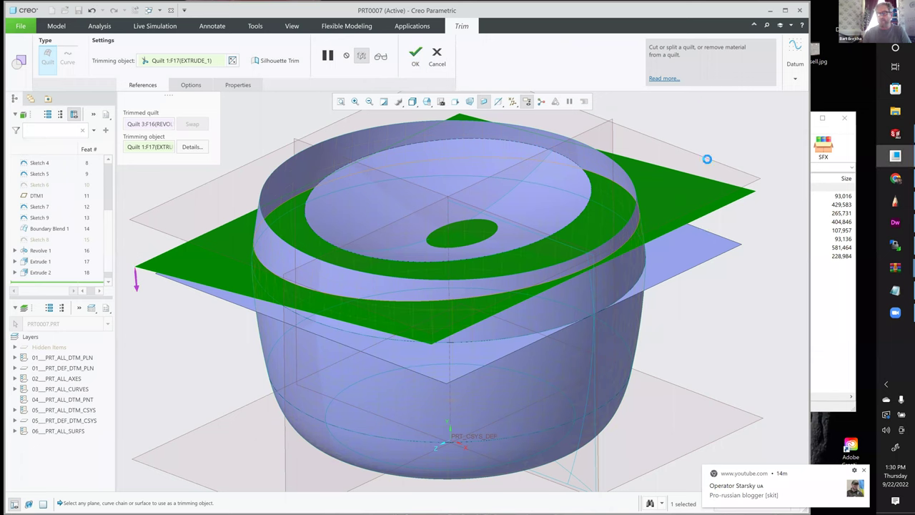
middle_click_drag(746, 159, 586, 186)
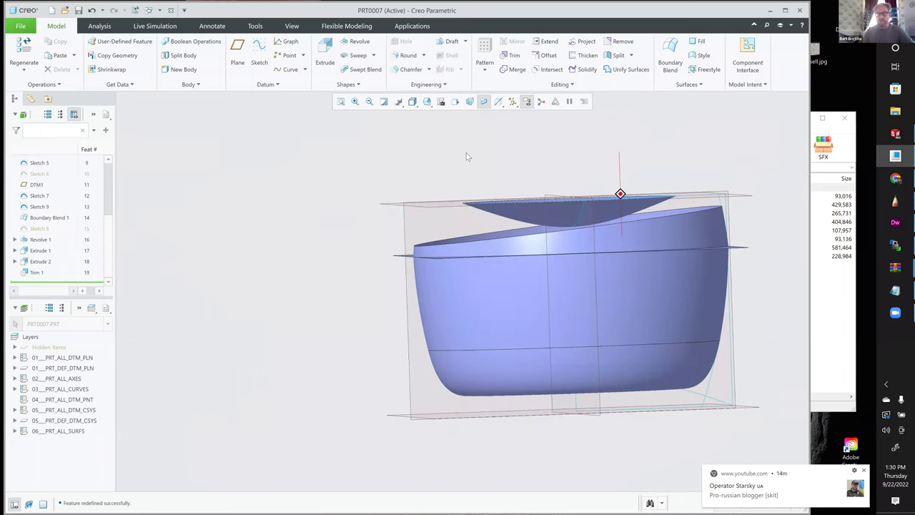
key("ctrl+d")
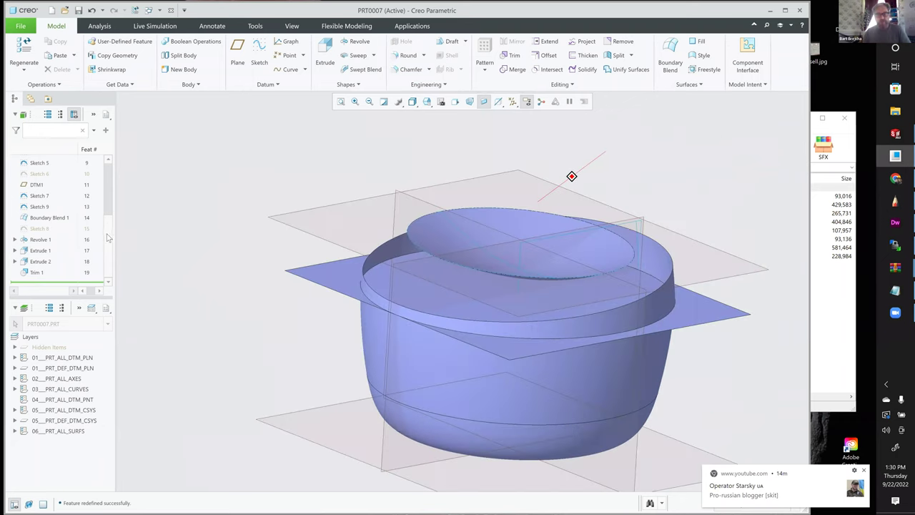
Step: Hide Sketch 7, the ellipse sketch
left_click_drag(107, 245, 107, 238)
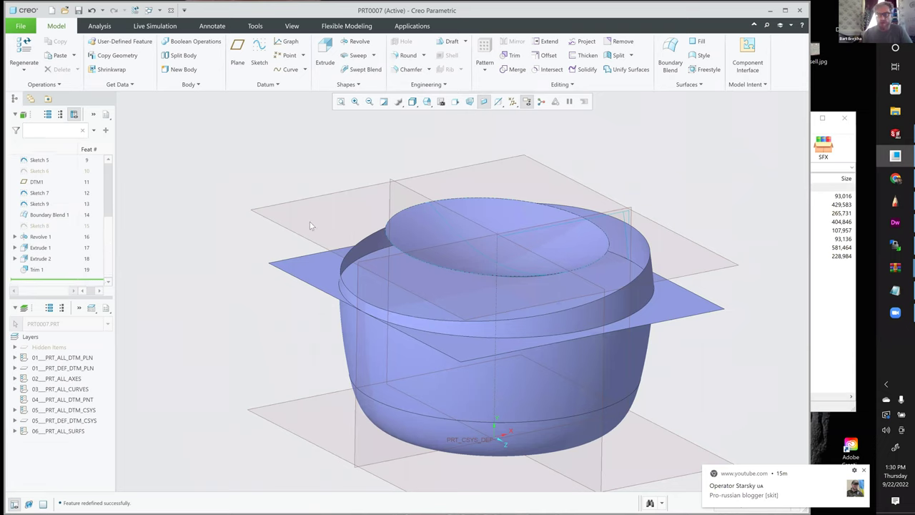
left_click(458, 271)
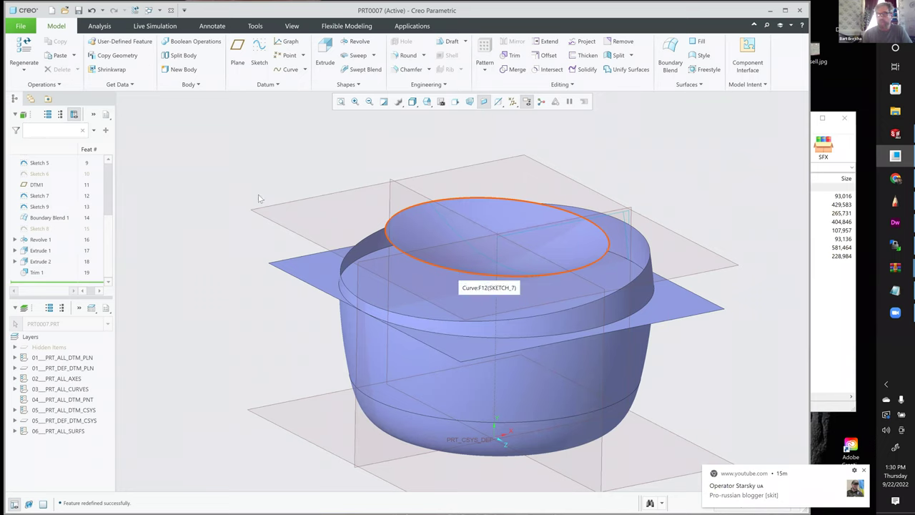
right_click(31, 223)
left_click(31, 224)
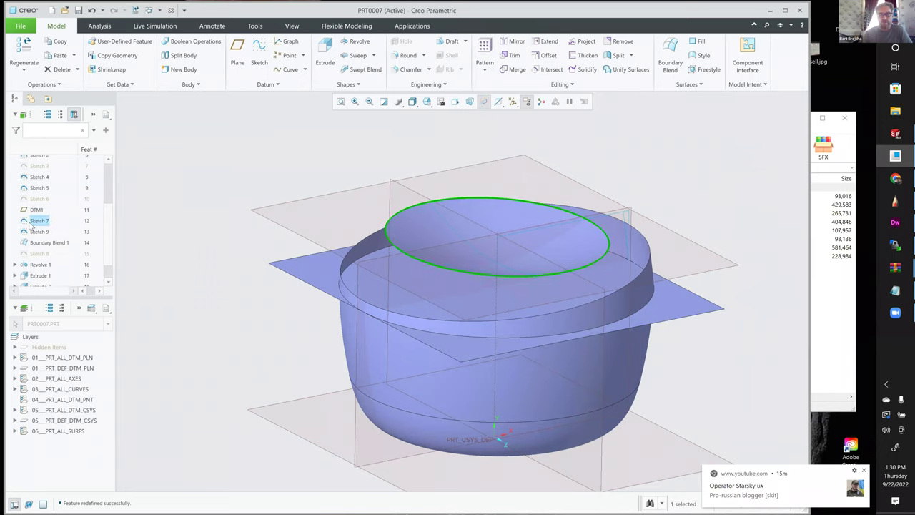
right_click(44, 219)
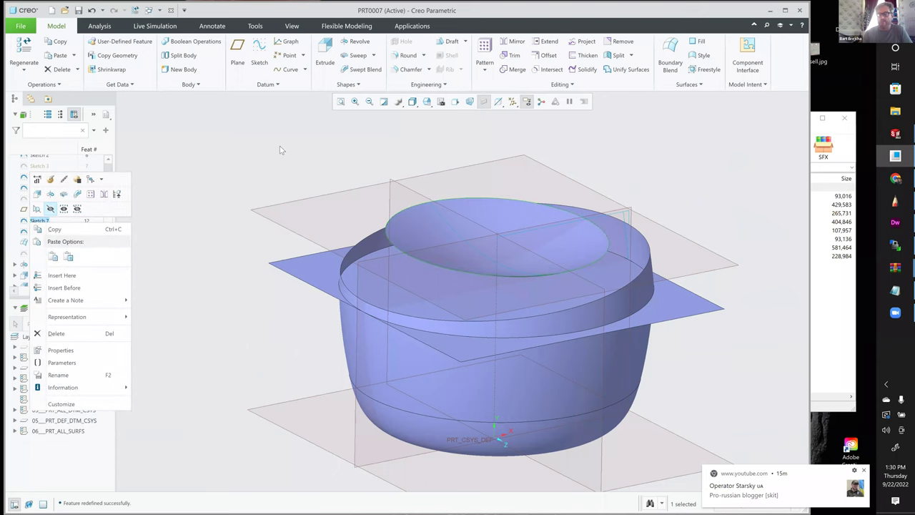
left_click(527, 157)
Step: Try to create a boundary blend between one half of the dish's elliptical edge and the trimmed jar rim
middle_click_drag(500, 167, 494, 163, "shift")
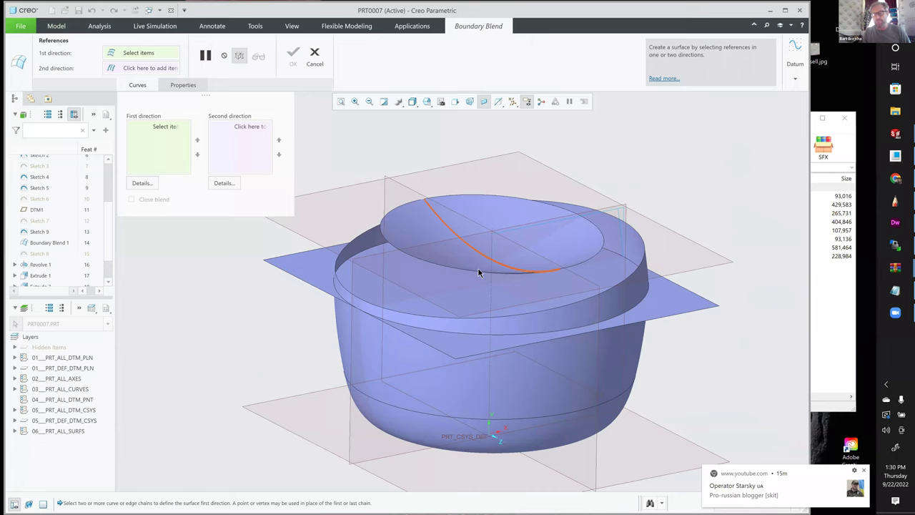
left_click(477, 271)
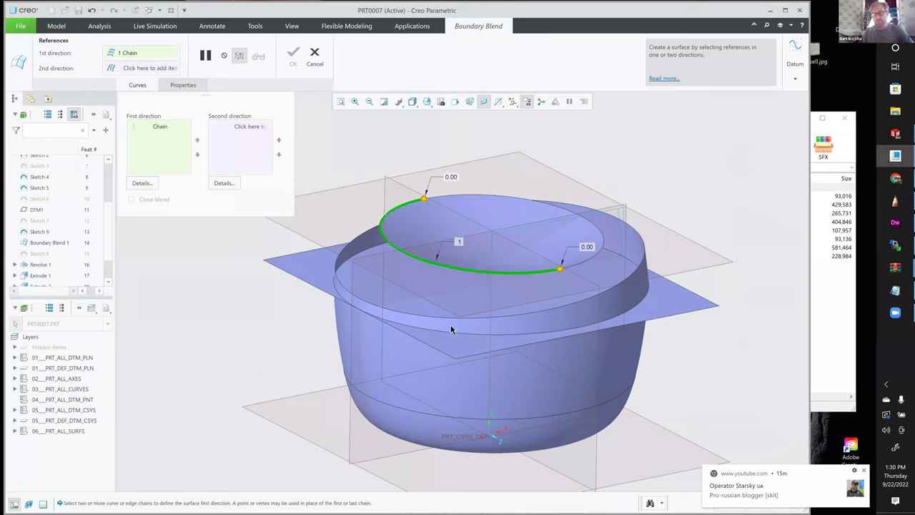
left_click(450, 322, "ctrl")
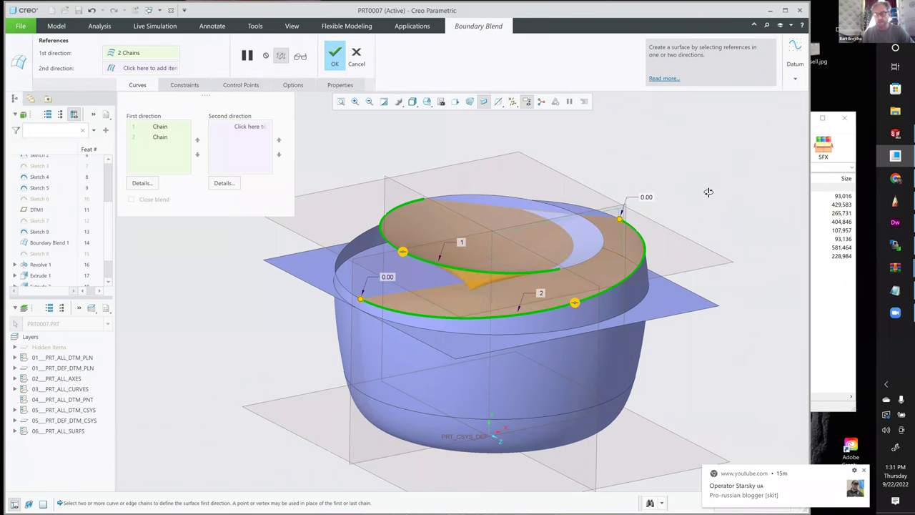
middle_click_drag(711, 189, 710, 179)
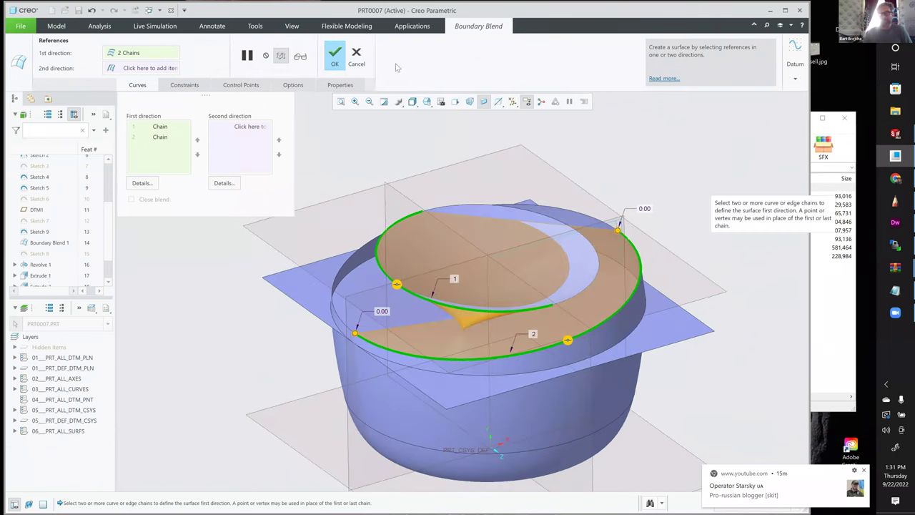
left_click(357, 55)
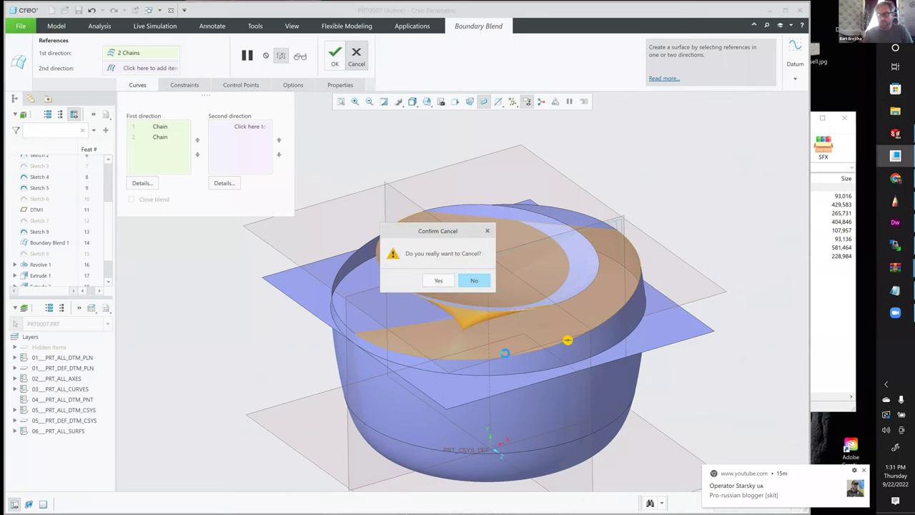
middle_click(589, 404)
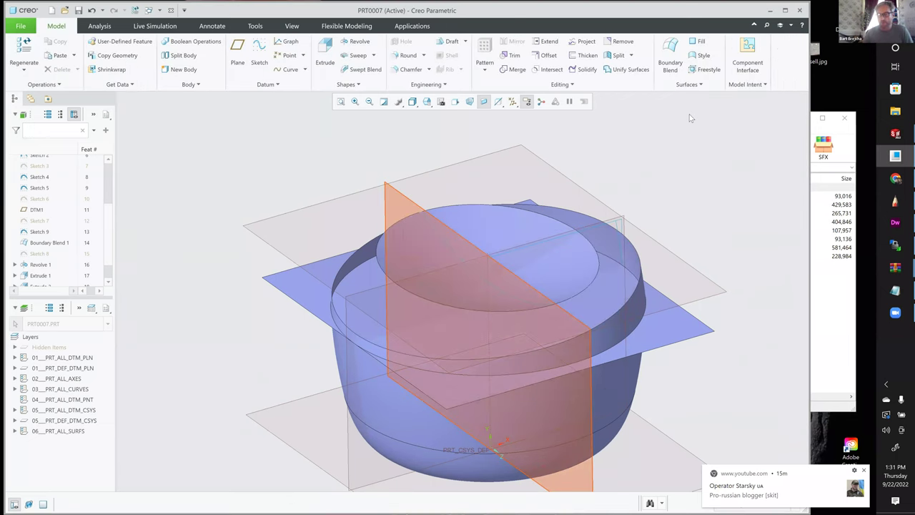
Step: Roll the model back by placing the insertion point directly after Sketch 9, before Boundary Blend 1
left_click(605, 387)
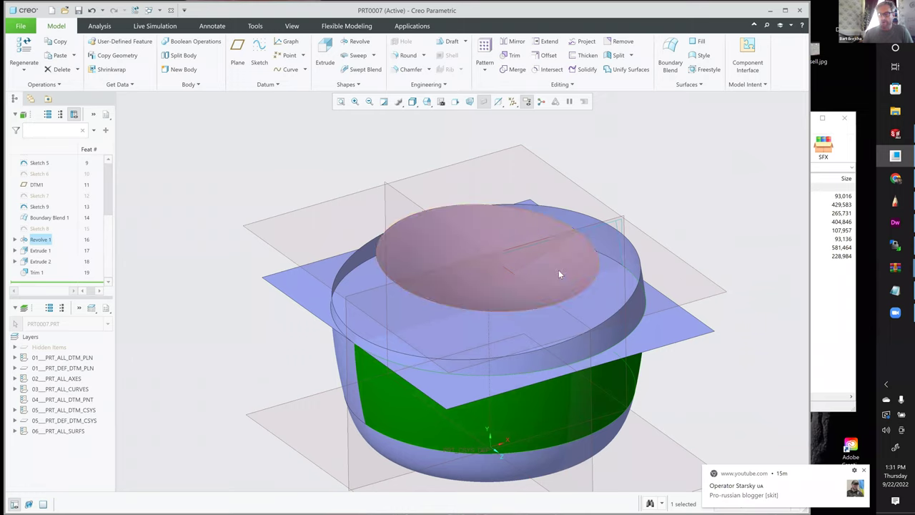
left_click(110, 266)
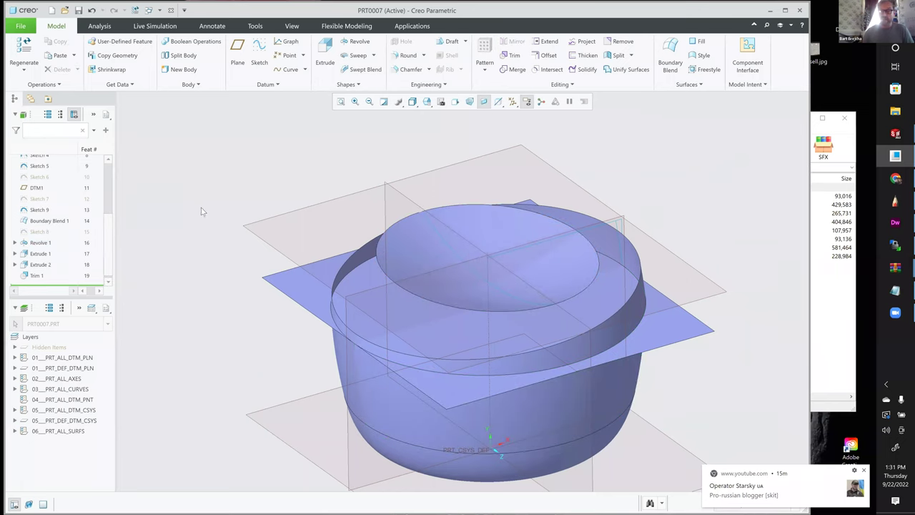
left_click_drag(54, 282, 52, 208)
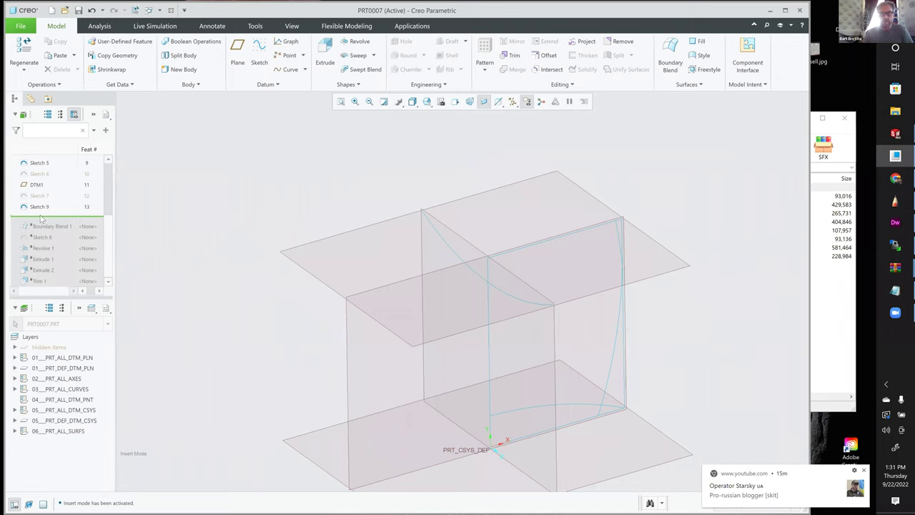
Step: Show Sketch 7, the ellipse sketch, and open it for editing with the sketch plane facing the screen
left_click(36, 194)
left_click(56, 160)
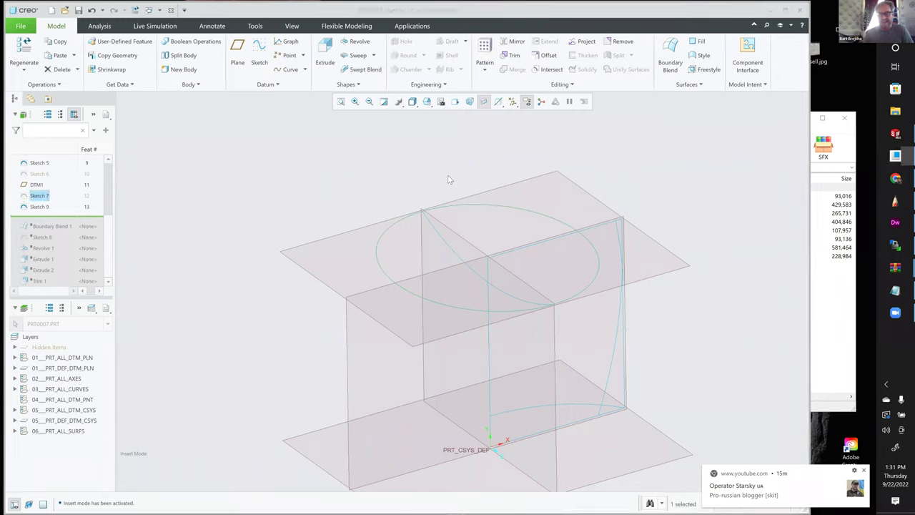
left_click(519, 208)
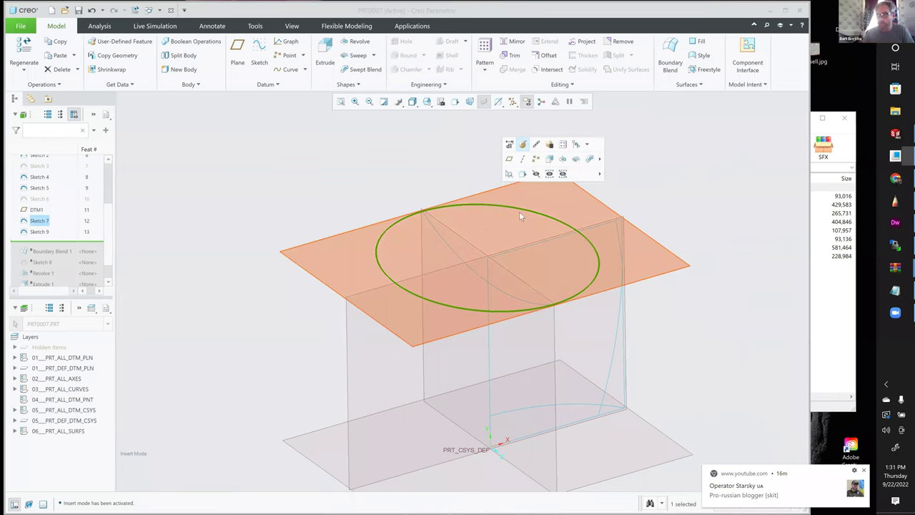
left_click(522, 143)
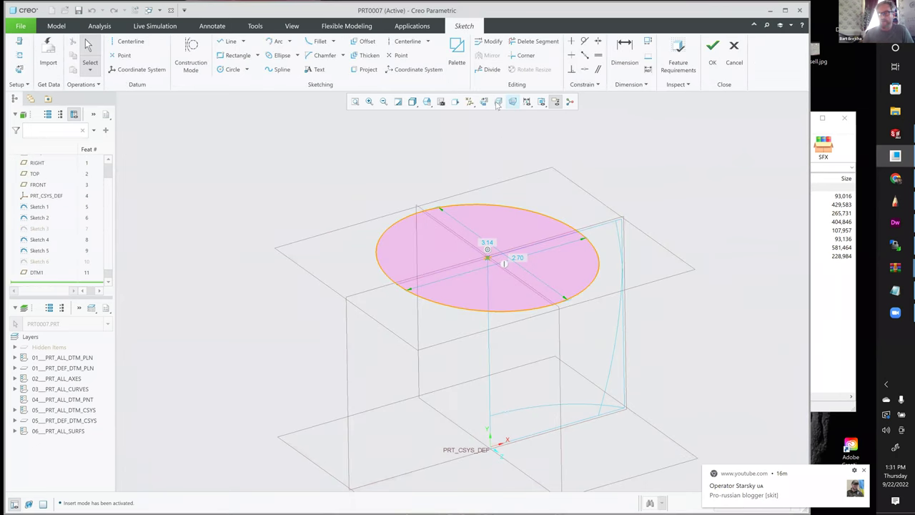
left_click(484, 101)
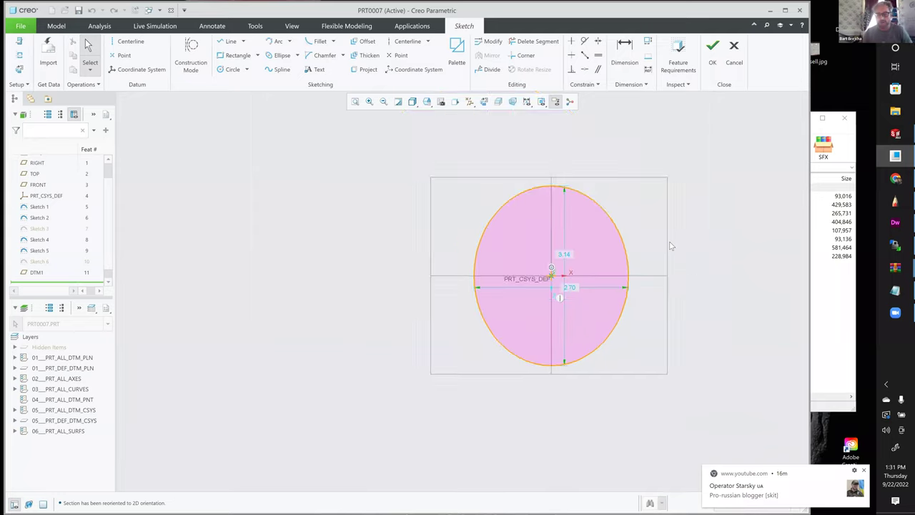
Step: Sketch a five-pointed star from five crossing lines beside the ellipse, its upper tip about 3.56 horizontally from the ellipse centre
left_click(230, 41)
left_click(607, 147)
left_click(576, 292)
left_click(643, 223)
left_click(539, 194)
left_click(636, 285)
left_click(597, 157)
left_click(608, 149)
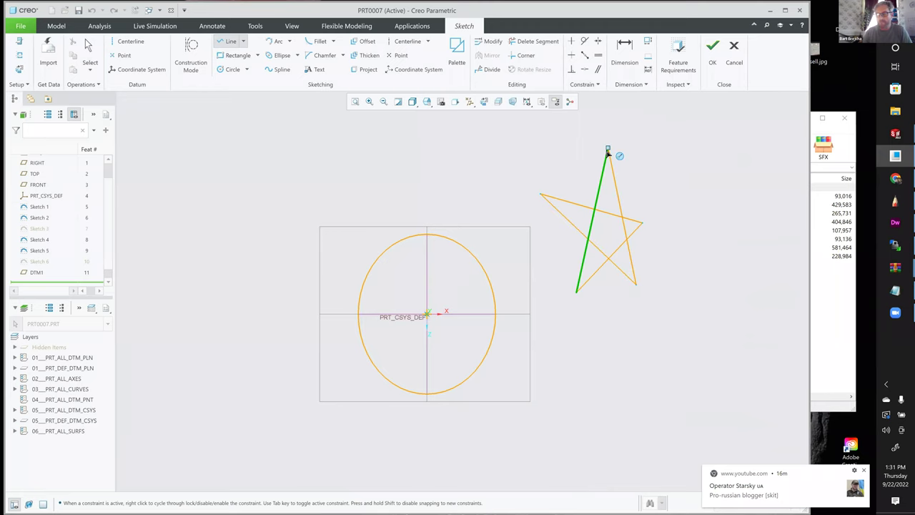
middle_click(637, 138)
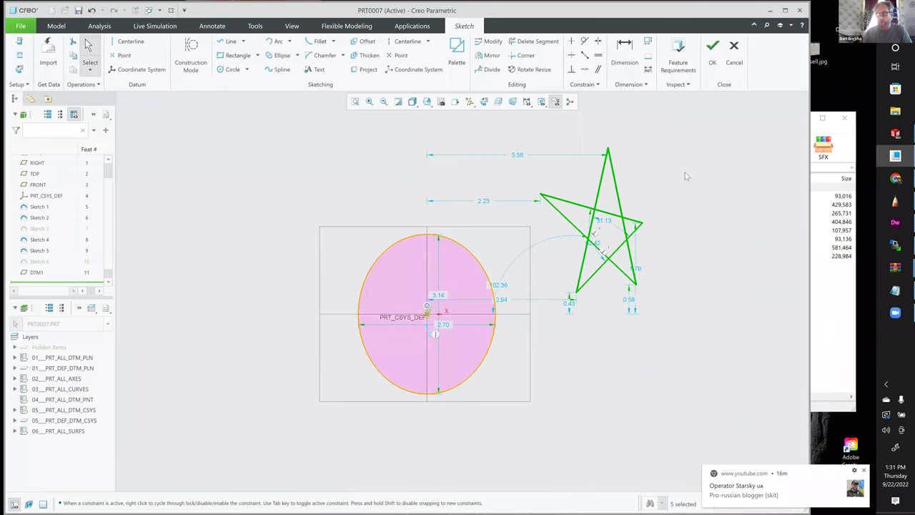
Step: Remove the original star and paste a copy beside the ellipse at a scaling factor of 1
scroll(683, 176, "down", 3)
left_click(451, 117)
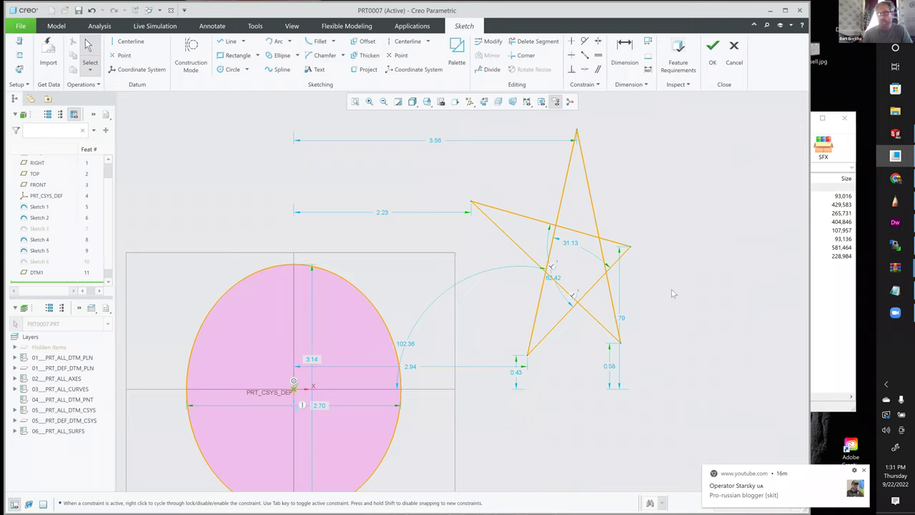
key("ctrl+a")
key("Delete")
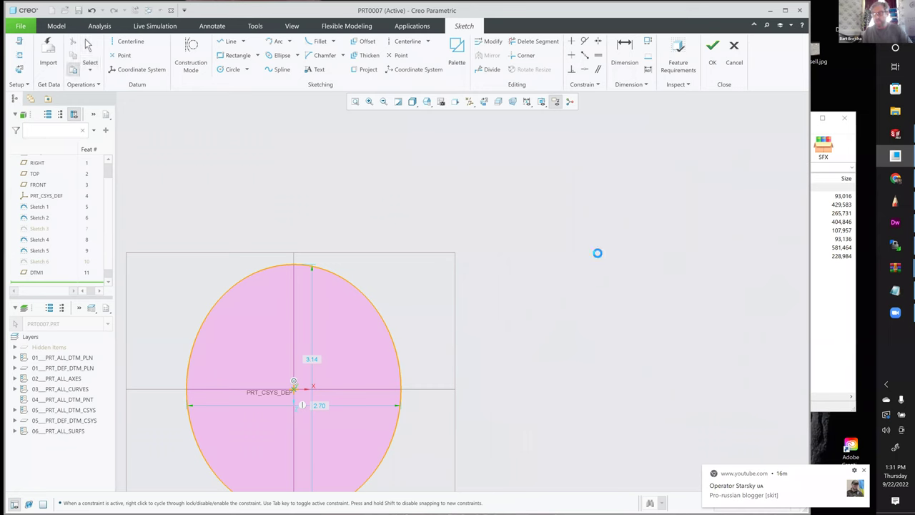
left_click(687, 114)
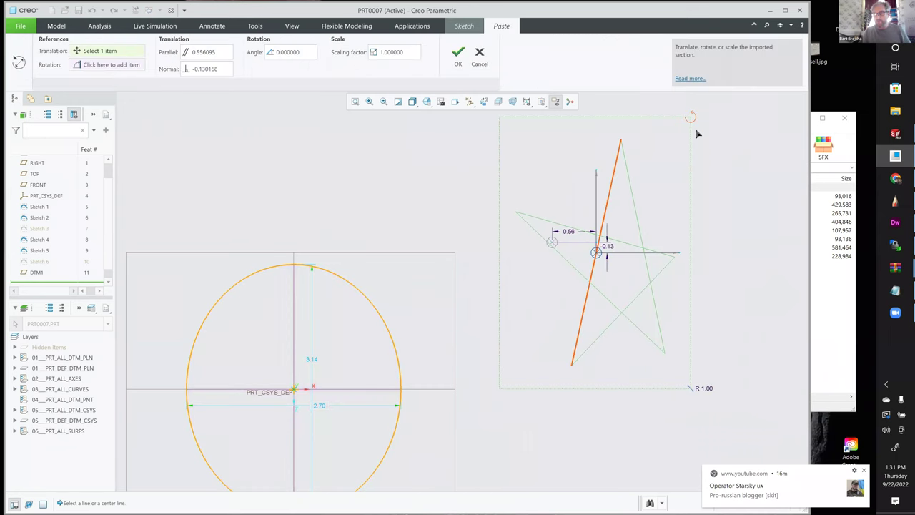
left_click(729, 251)
left_click(458, 57)
Step: Rotate the whole pasted star clockwise with Rotate Resize, keeping its scaling factor at 1
mouse_move(493, 131)
left_mouse_down()
mouse_move(660, 380)
mouse_move(702, 413)
left_mouse_up()
left_click(538, 70)
left_click_drag(686, 129, 702, 161)
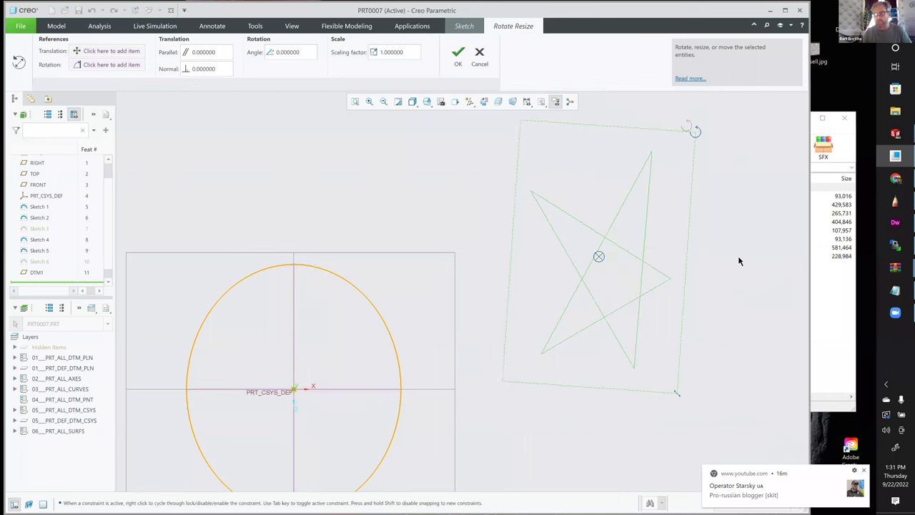
middle_click(723, 237)
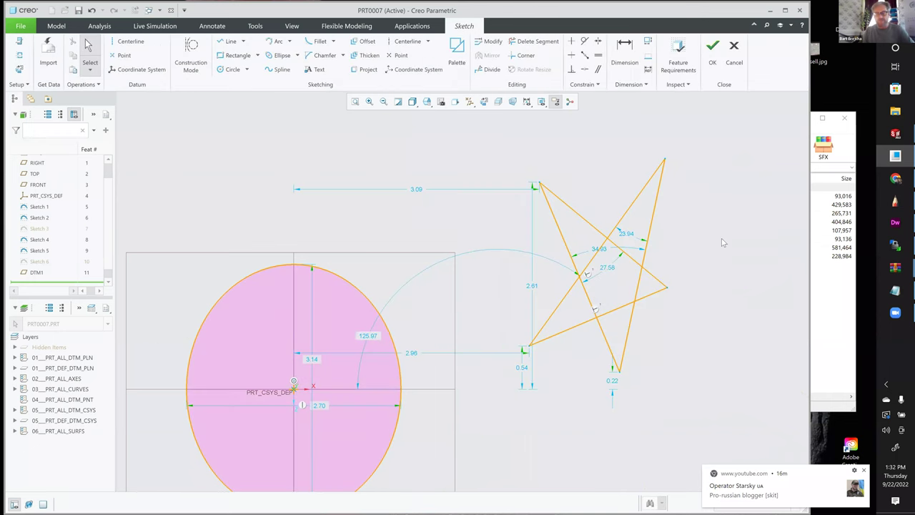
Step: Delete the star from the sketch, leaving only the ellipse, and accept Sketch 7
middle_click_drag(572, 198, 555, 194, "shift")
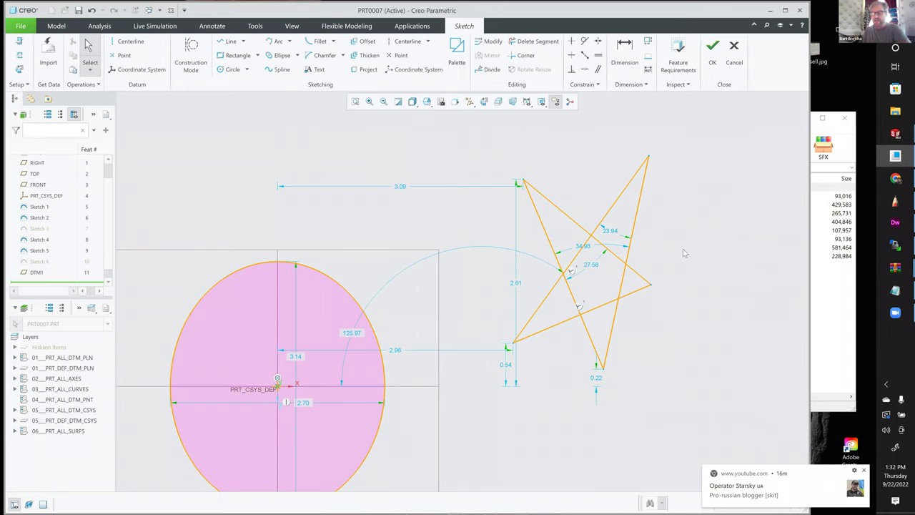
left_click(506, 335)
key("Delete")
middle_click_drag(383, 176, 418, 147, "shift")
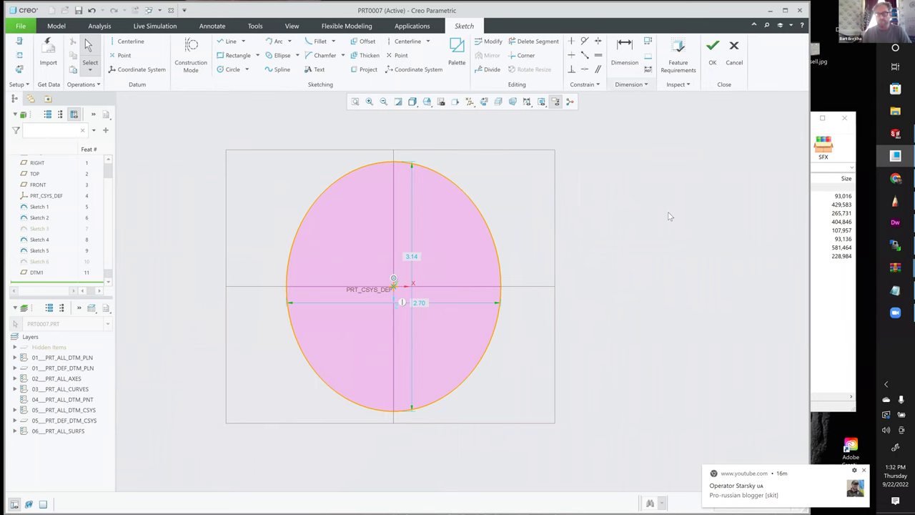
middle_click(480, 203)
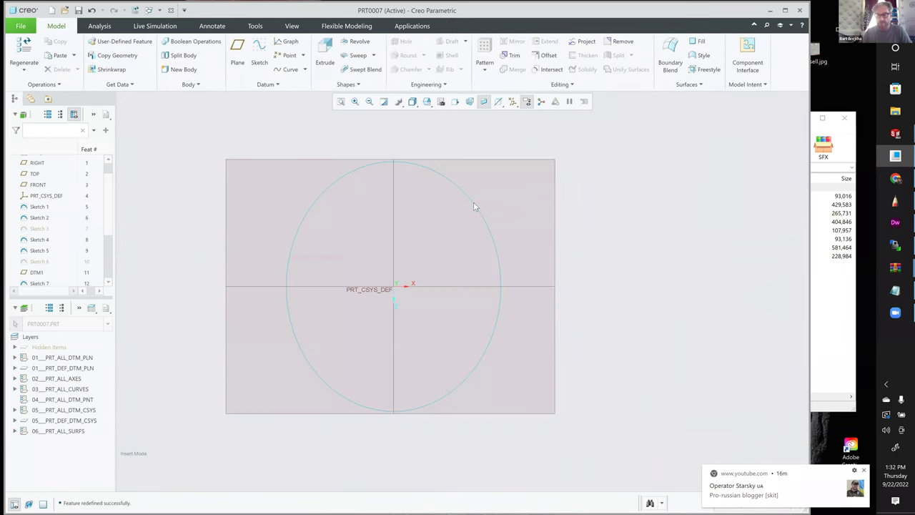
Step: Reopen the ellipse sketch's placement setup on DTM1 and set the RIGHT plane reference orientation to Bottom
left_click(692, 318)
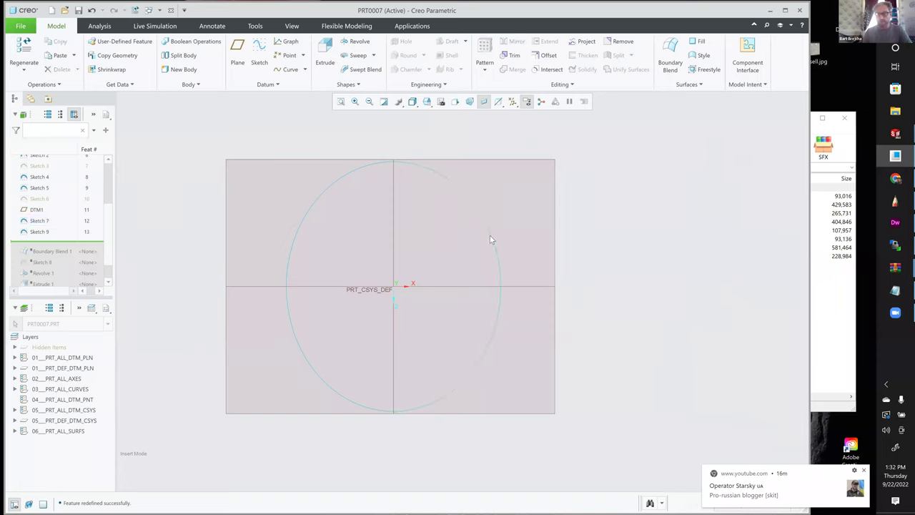
left_click(506, 168)
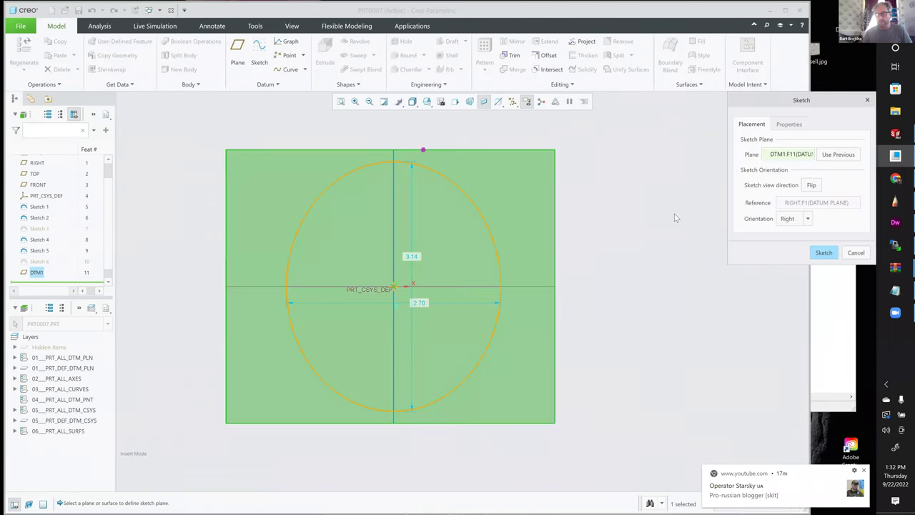
left_click(673, 215)
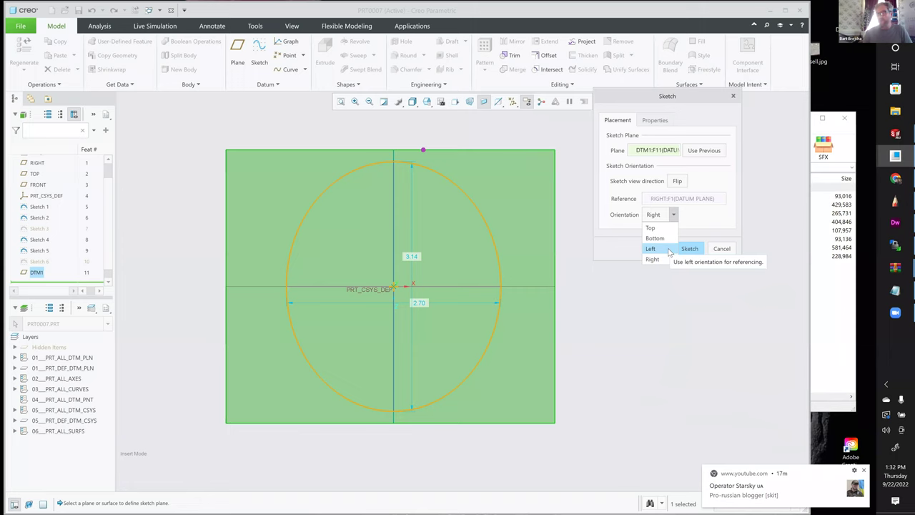
left_click(654, 238)
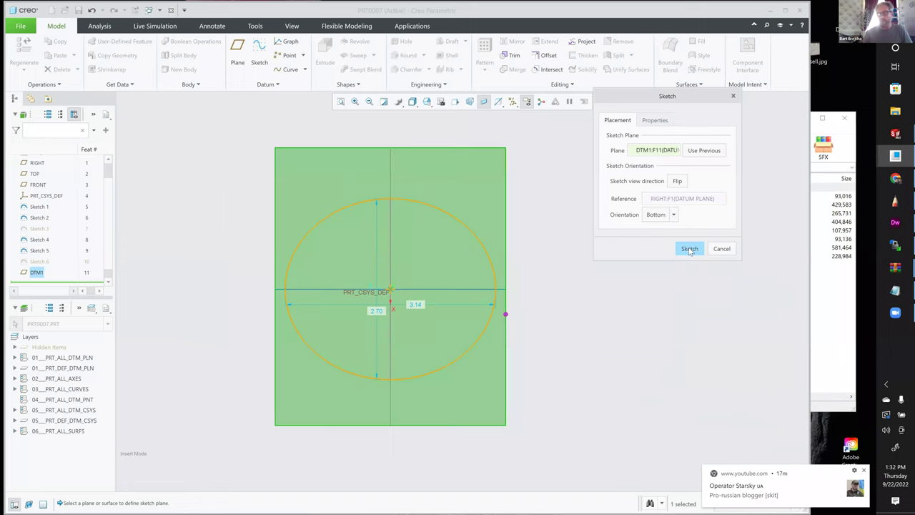
left_click(689, 248)
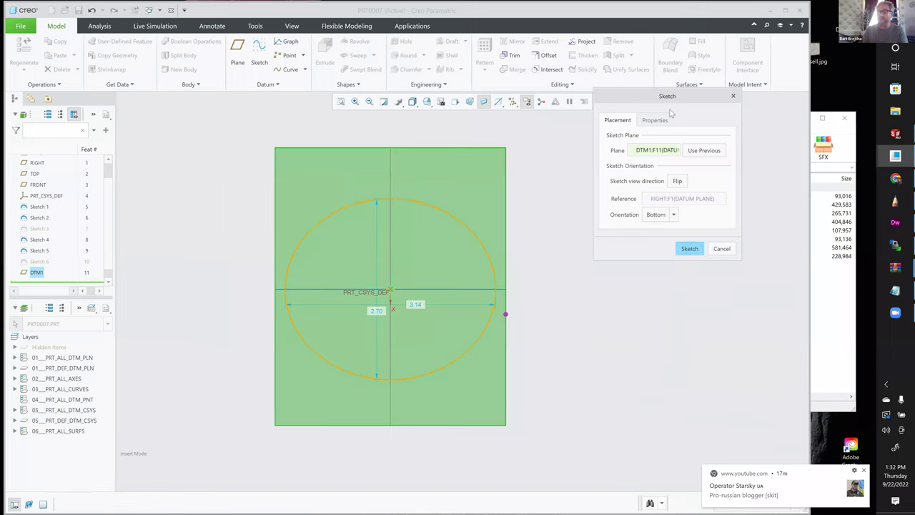
Step: Finish redefining the ellipse sketch on DTM1 and resume all features through Trim 1
left_click(709, 56)
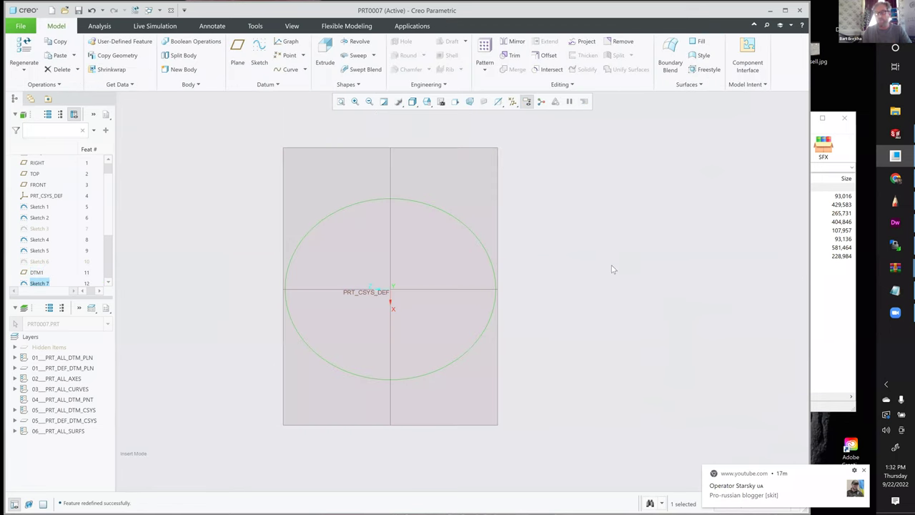
left_click(606, 254)
scroll(611, 265, "up", 3)
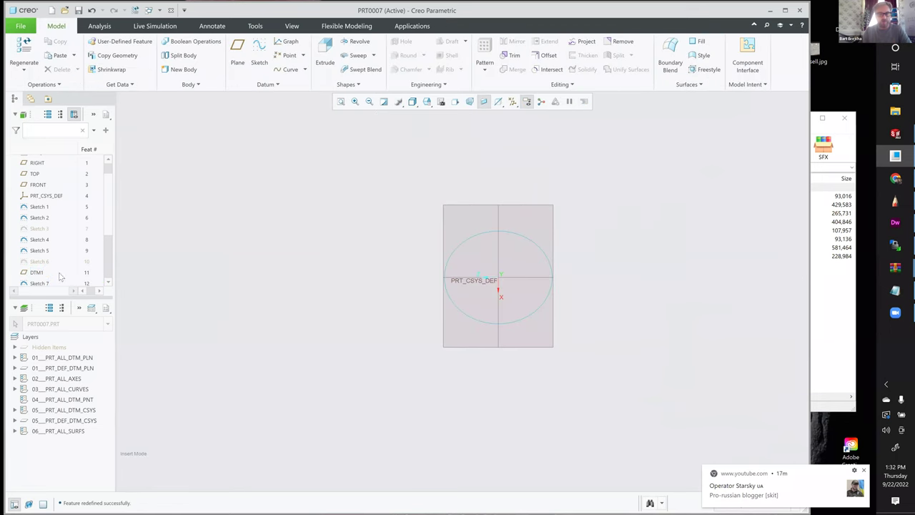
middle_click_drag(608, 288, 574, 290)
left_click_drag(104, 228, 107, 235)
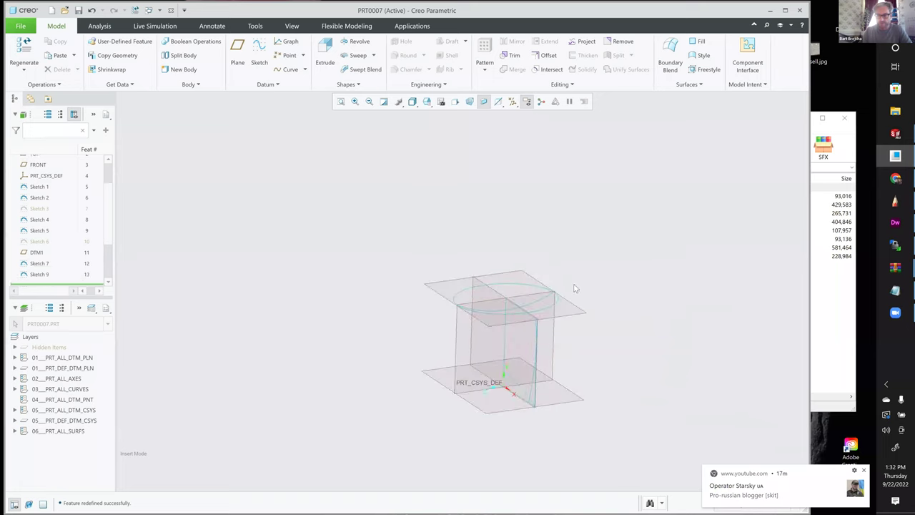
scroll(572, 298, "down", 2)
middle_click_drag(414, 262, 364, 221, "shift")
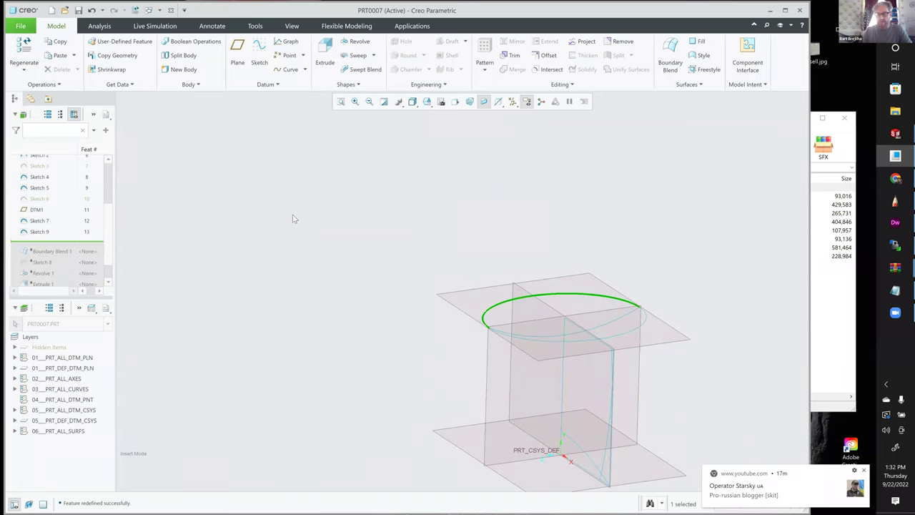
left_click_drag(57, 243, 50, 283)
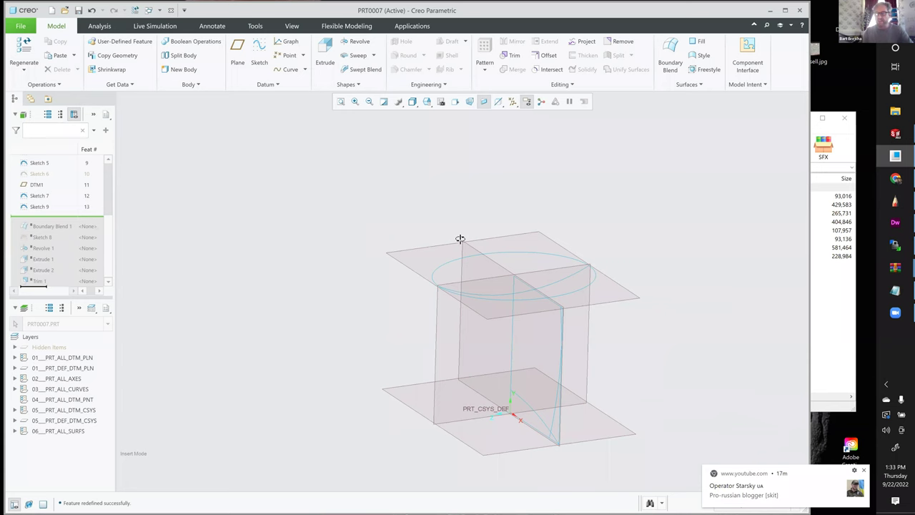
middle_click_drag(530, 236, 622, 183)
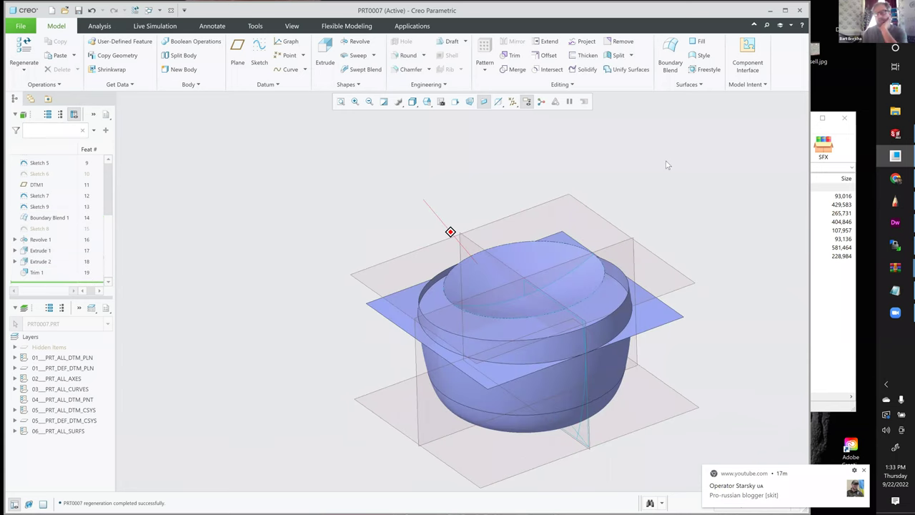
Step: Examine the boundary blend surface above the bowl and the two halves of its elliptical edge
scroll(653, 205, "up", 3)
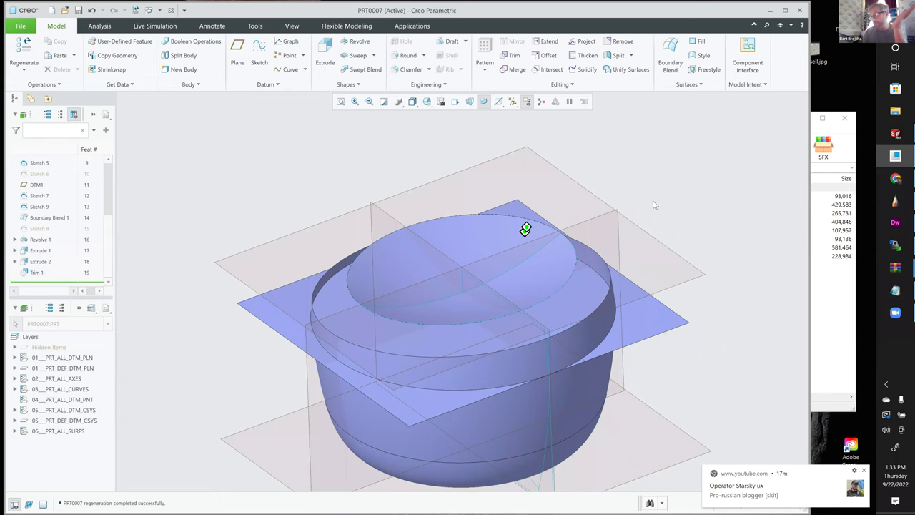
middle_click_drag(652, 203, 652, 206)
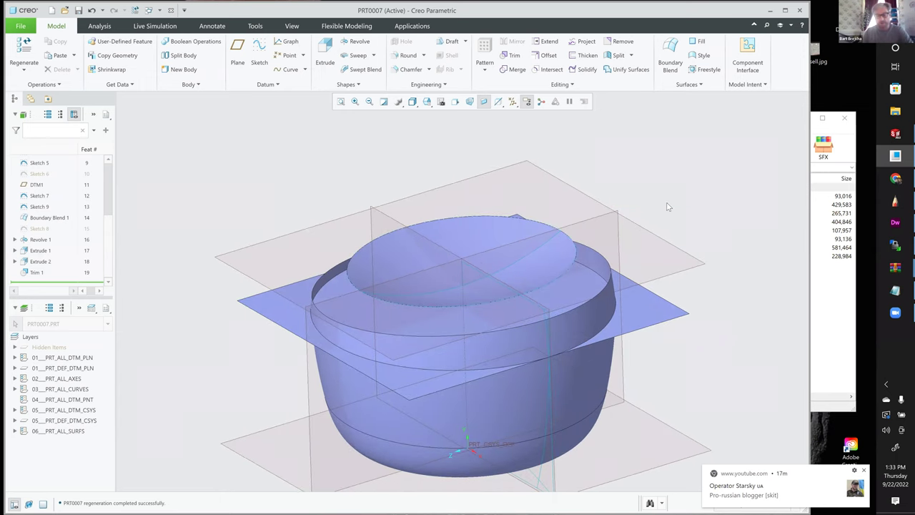
mouse_move(687, 175)
middle_mouse_down("shift")
mouse_move(659, 153)
mouse_move(700, 160)
mouse_move(672, 159)
middle_mouse_up("shift")
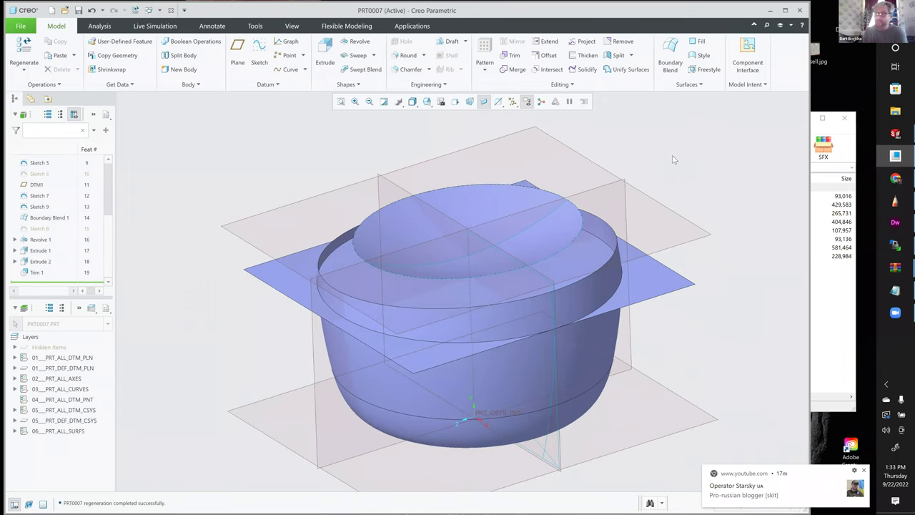
left_click_drag(115, 256, 110, 255)
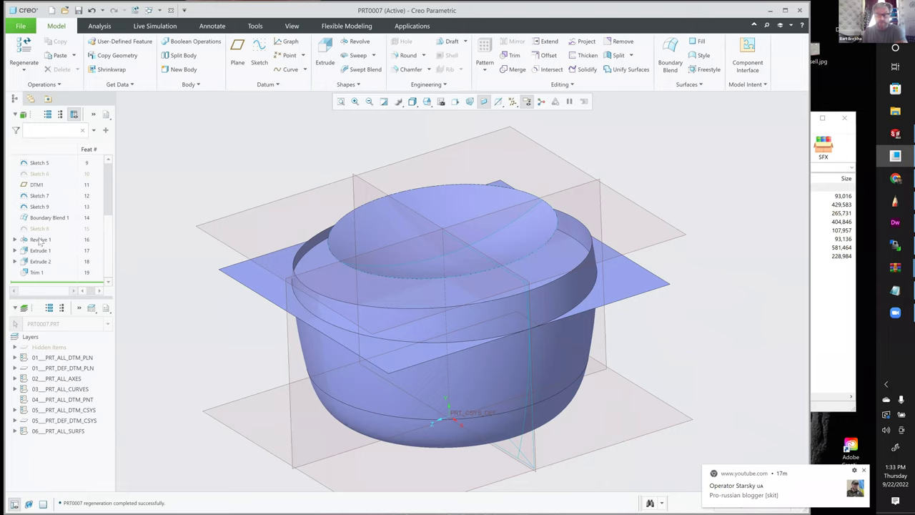
left_click(420, 276)
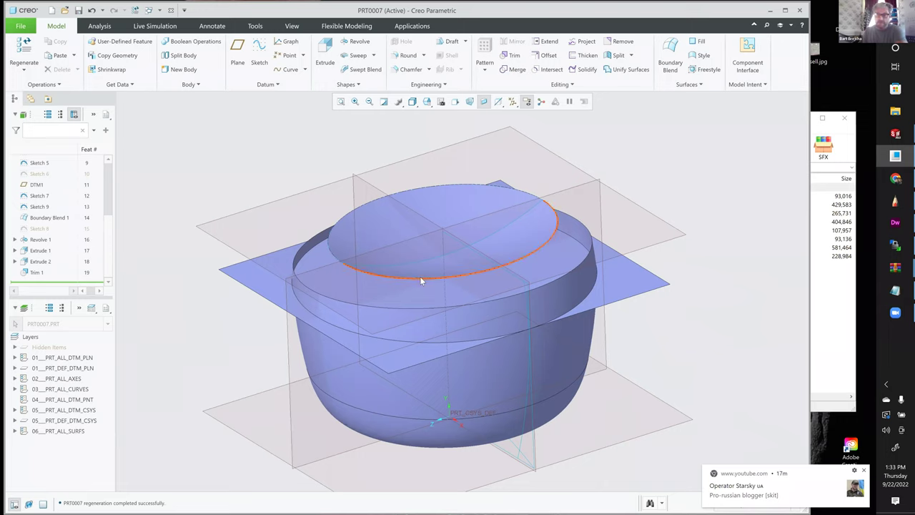
left_click(292, 174)
left_click(341, 221)
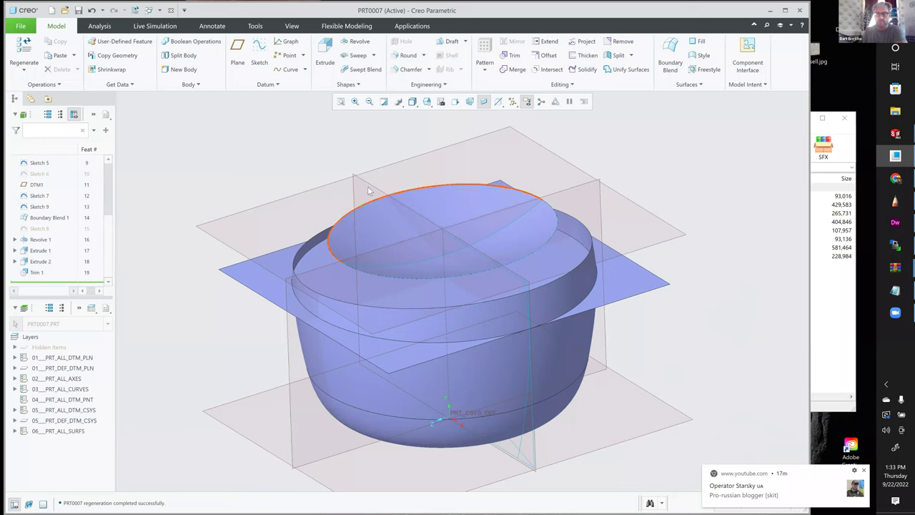
left_click(306, 161)
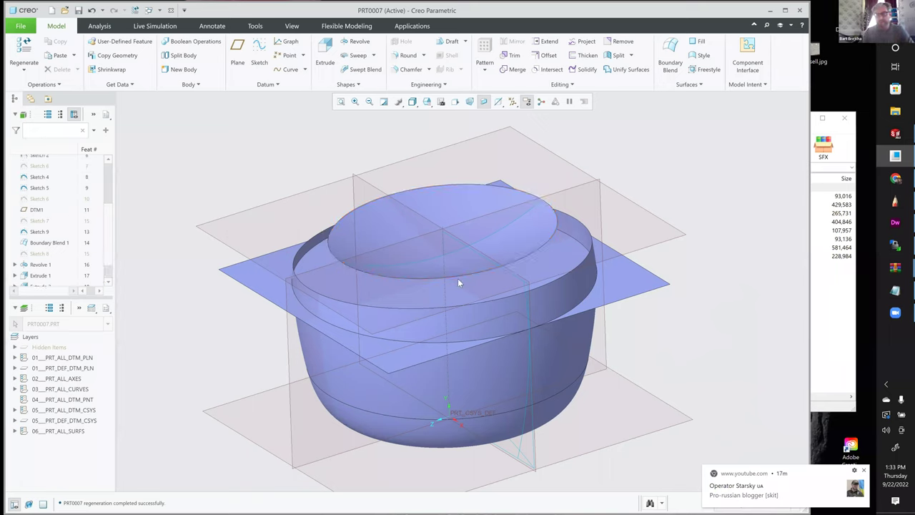
key("b")
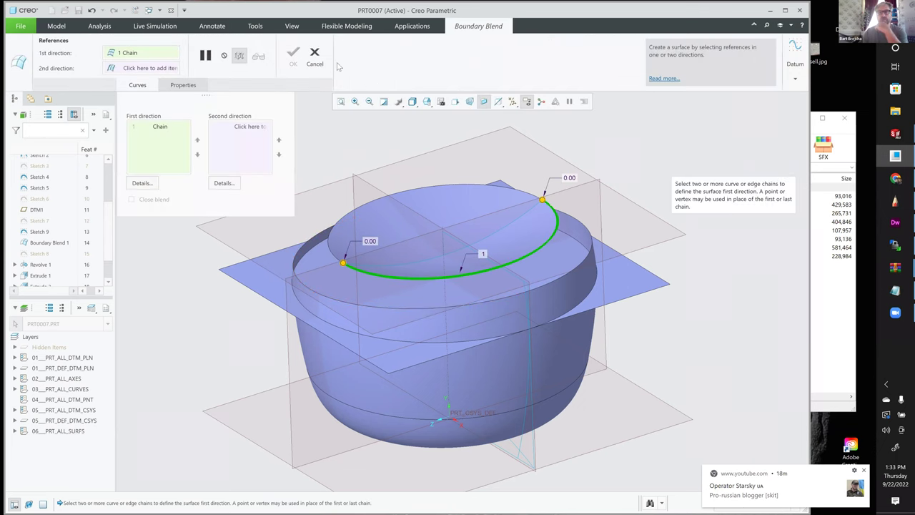
left_click(315, 56)
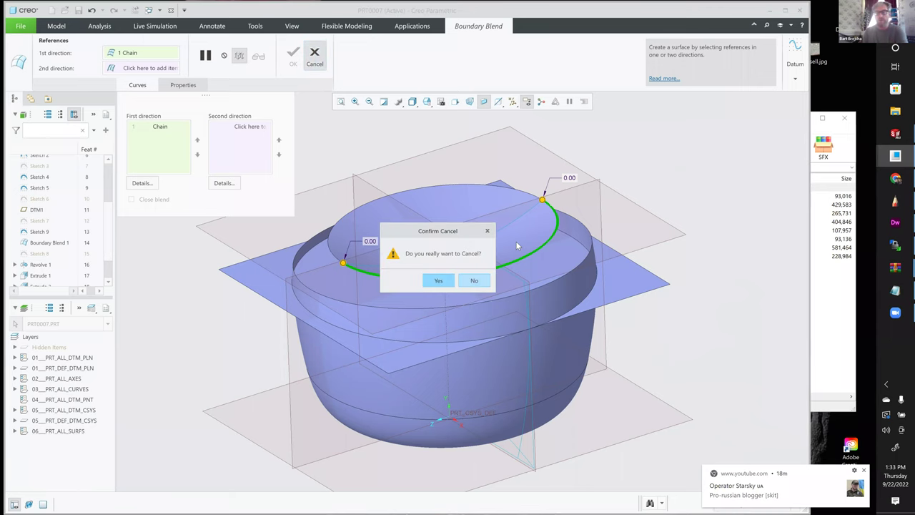
key("Return")
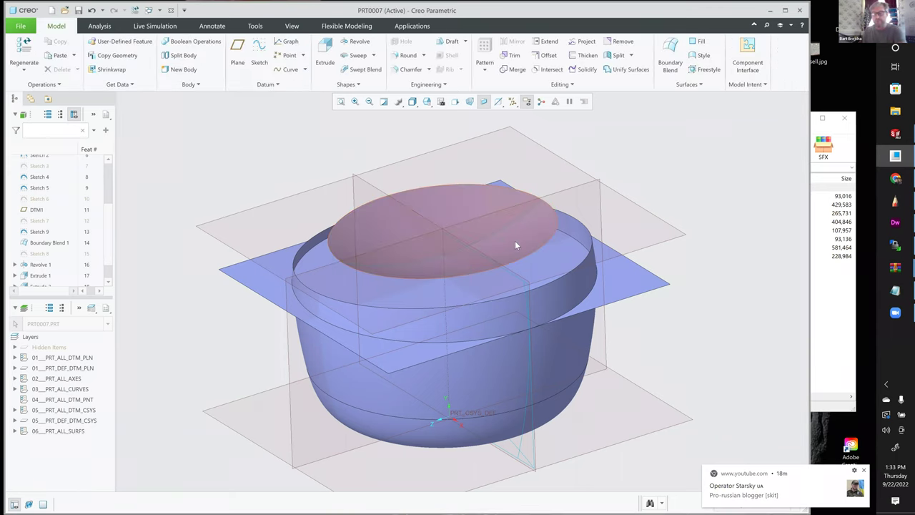
Step: Delete the elliptical boundary blend surface above the bowl
left_click(466, 282)
key("Delete")
key("Return")
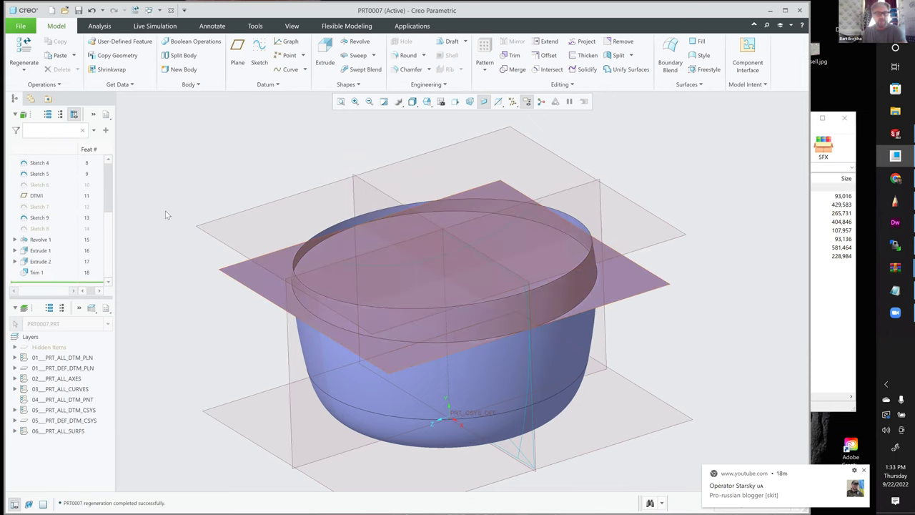
Step: Show Sketch 8 and delete Sketch 9
left_click(57, 228)
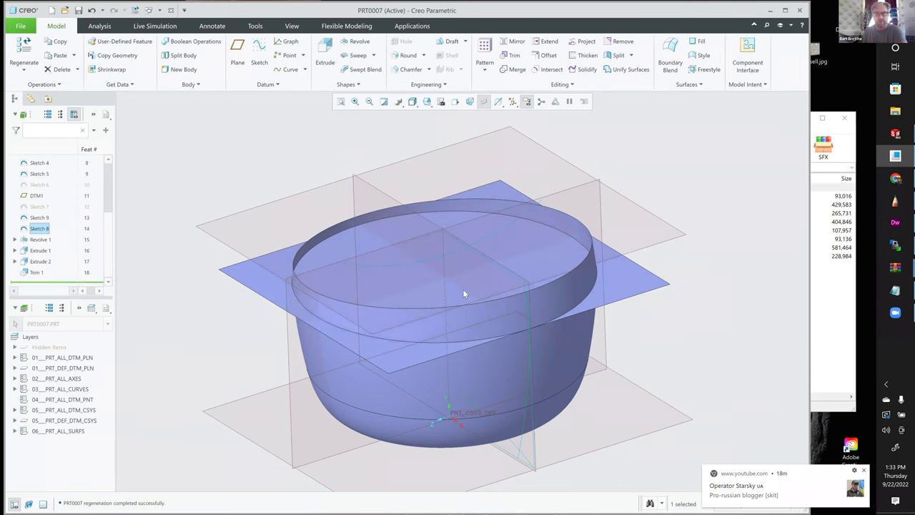
left_click(464, 290)
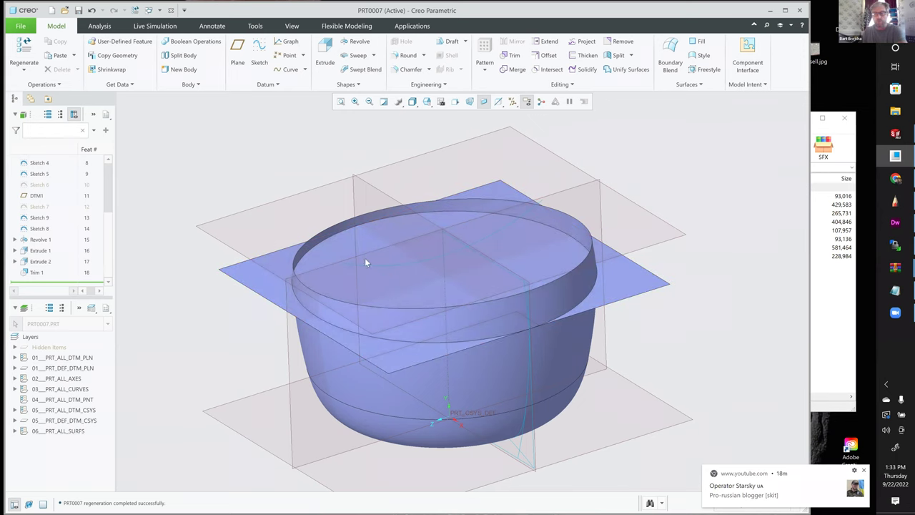
left_click(365, 257)
key("Delete")
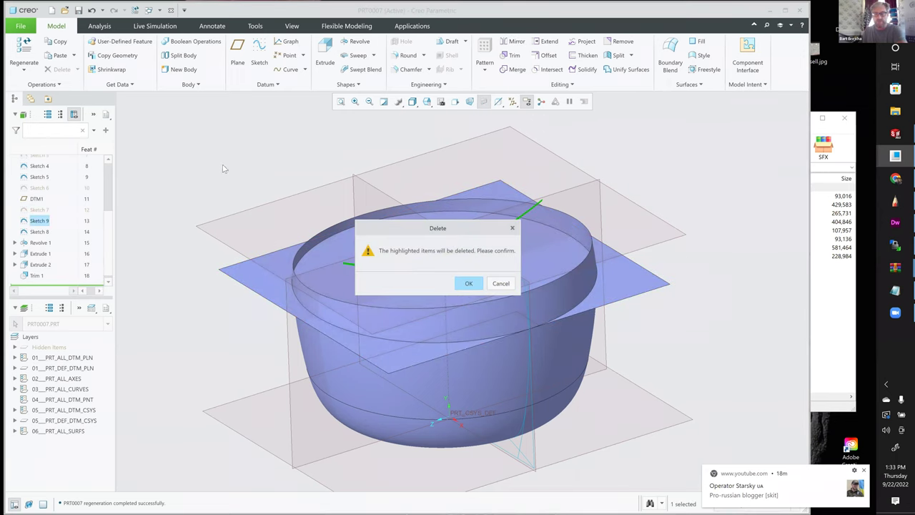
left_click(468, 283)
Step: Roll the model back to just before Revolve 1 to inspect Sketches 6 and 7, and resume the features through Trim 1
left_click_drag(47, 284, 44, 234)
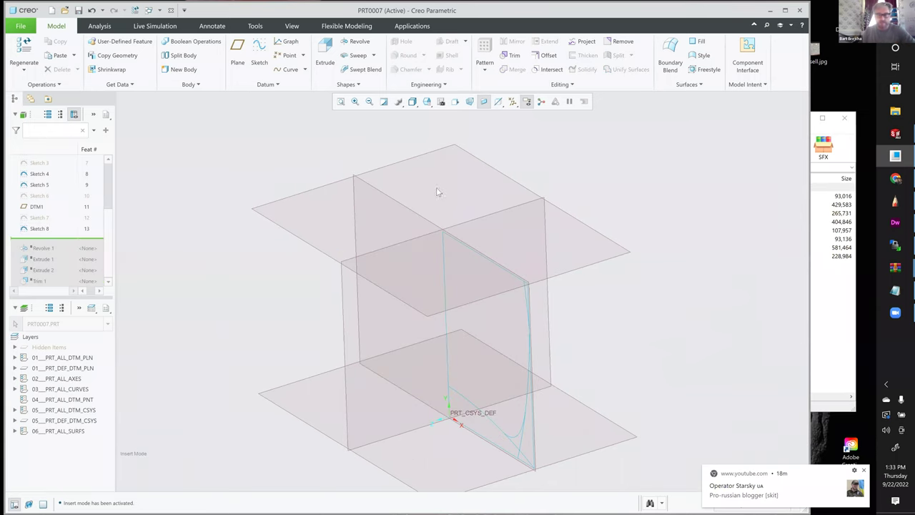
right_click(554, 233)
left_click(362, 224)
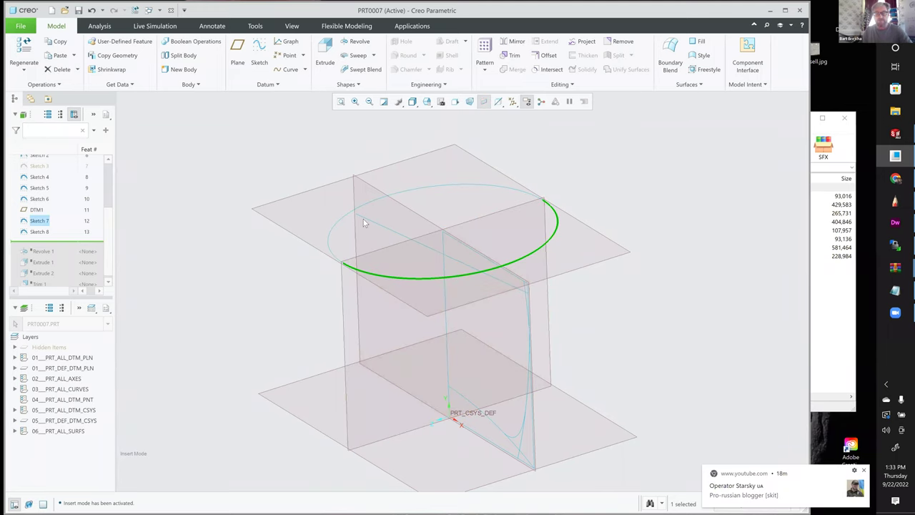
scroll(610, 177, "down", 2)
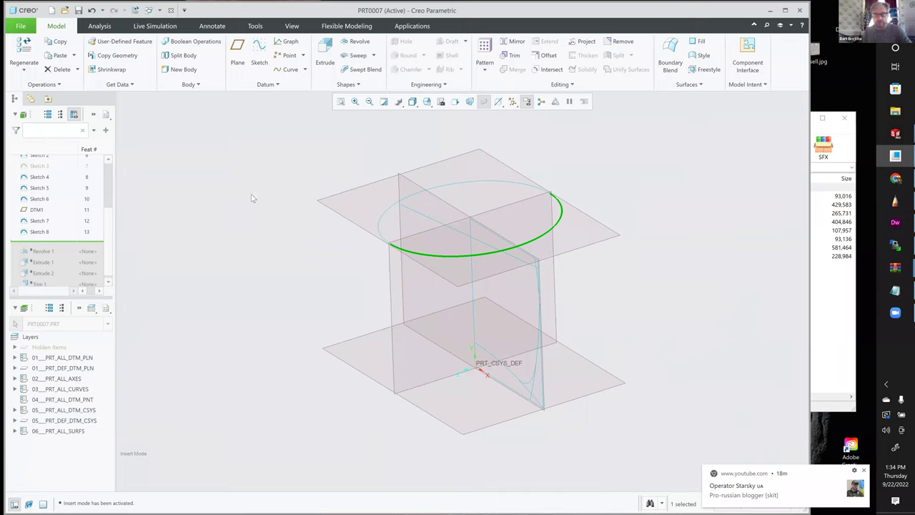
left_click_drag(30, 241, 31, 285)
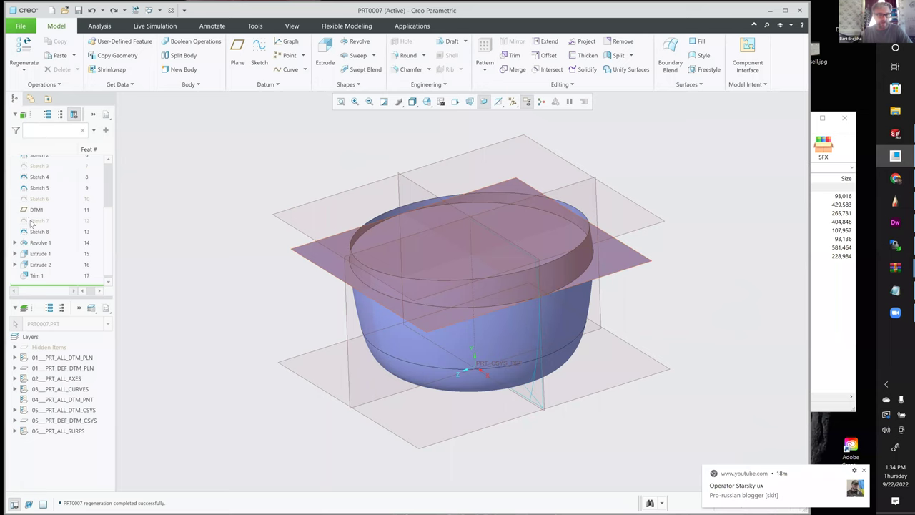
Step: Unhide Sketches 6, 7 and 8
left_click(39, 243)
left_click(40, 221, "ctrl")
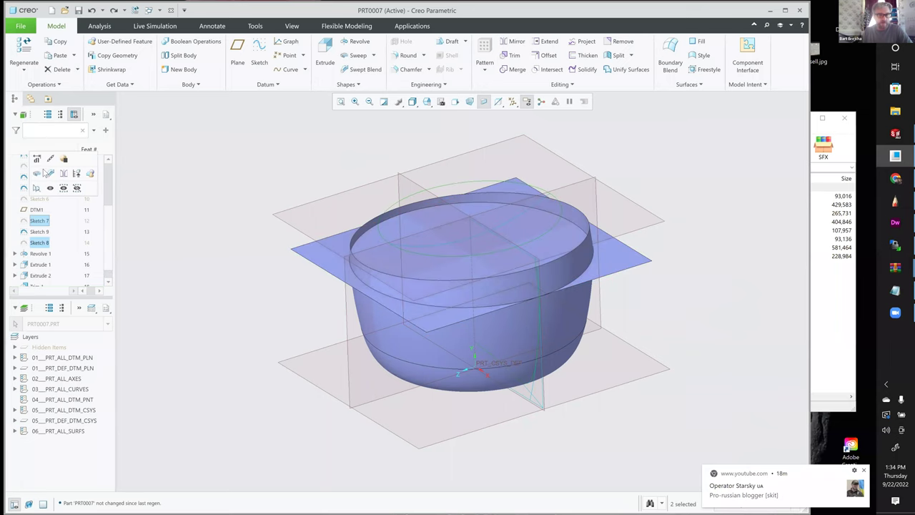
left_click(36, 199, "ctrl")
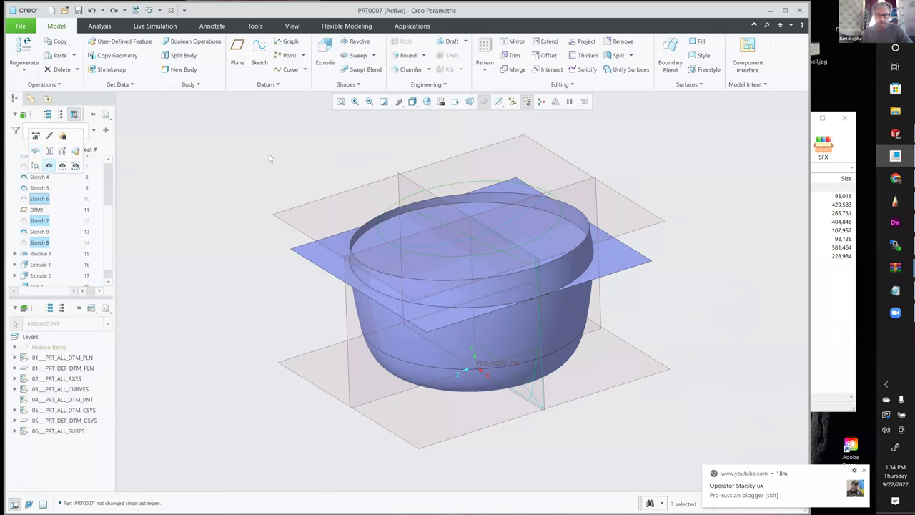
key("Escape")
Step: Redefine Sketch 7 with the sketch orientation of its RIGHT reference plane set to Left
left_click(478, 185)
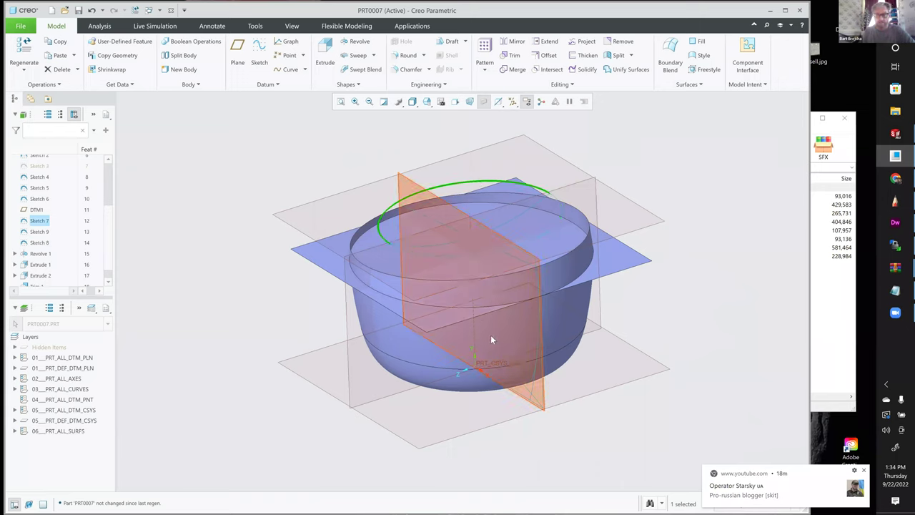
left_click(472, 187, "ctrl")
left_click(469, 186)
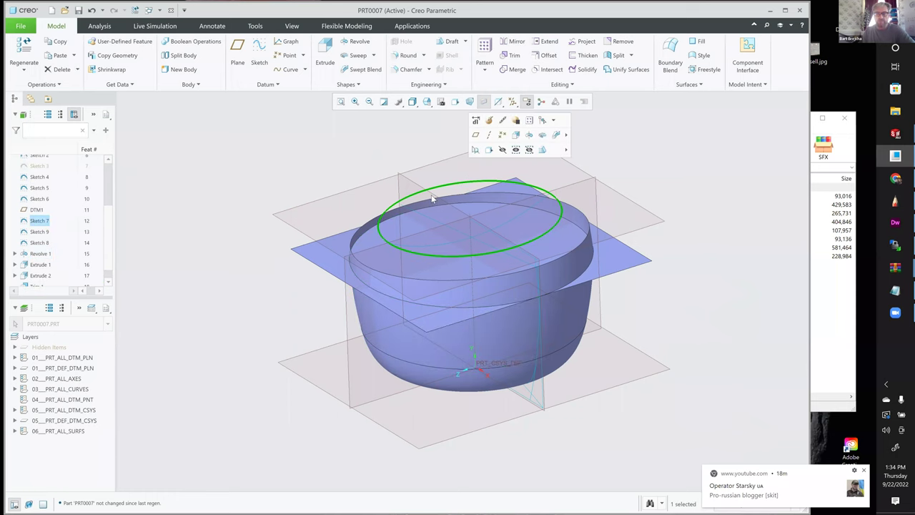
key("ctrl+e")
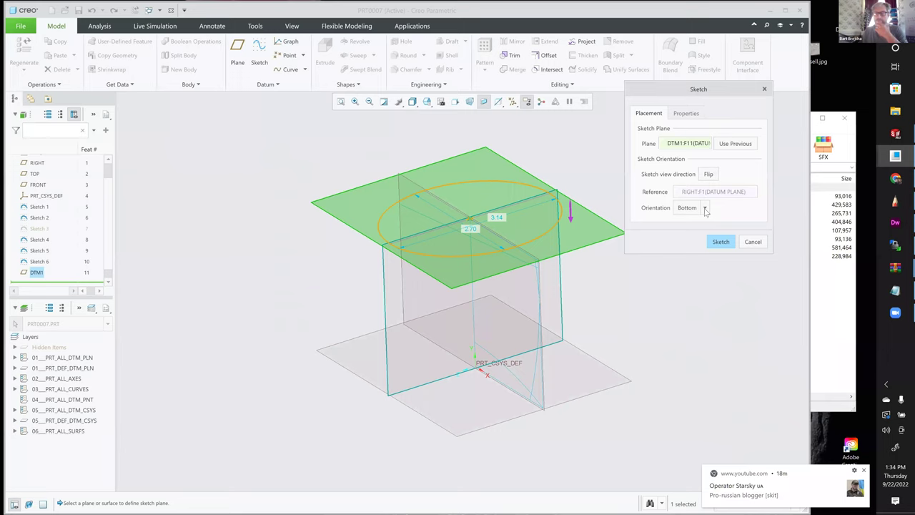
left_click(704, 208)
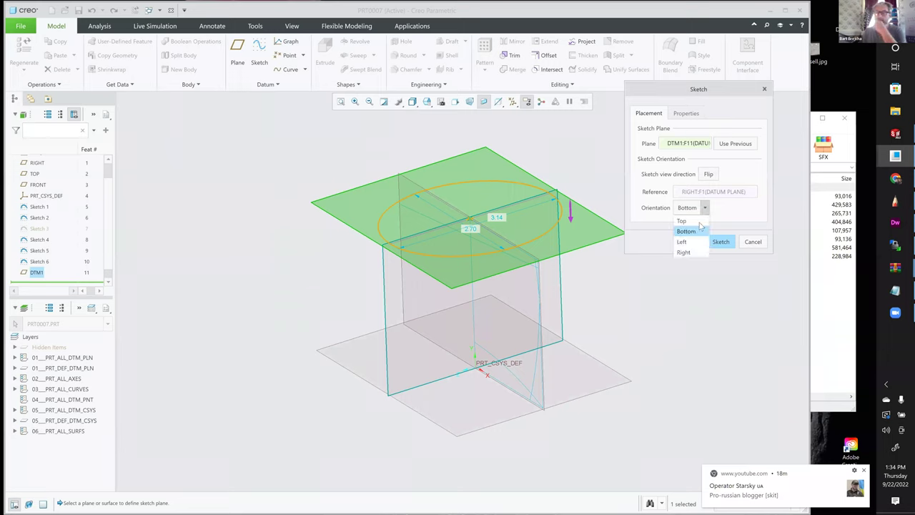
left_click(681, 221)
left_click(704, 208)
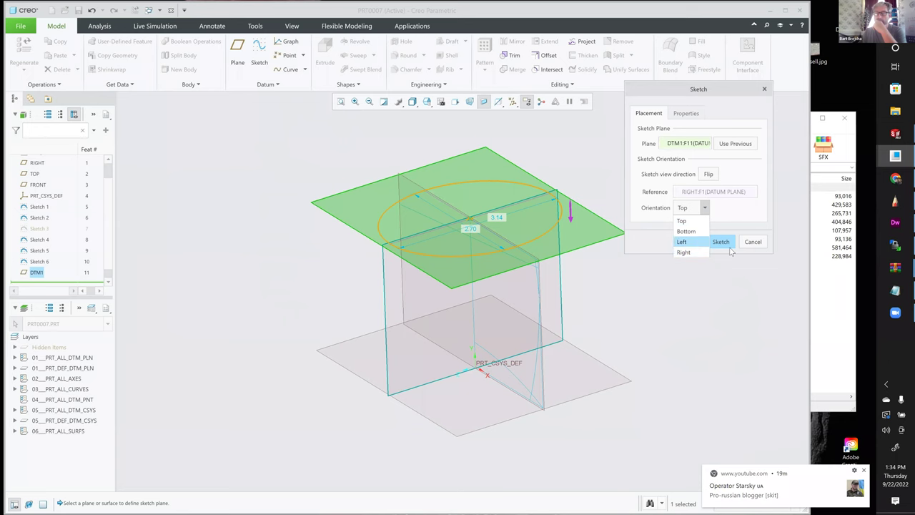
left_click(685, 241)
middle_click(561, 216)
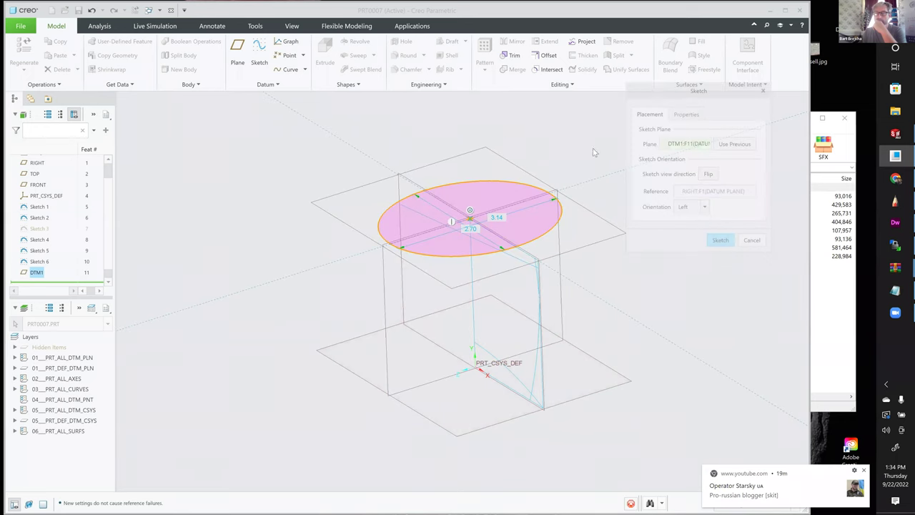
left_click(711, 51)
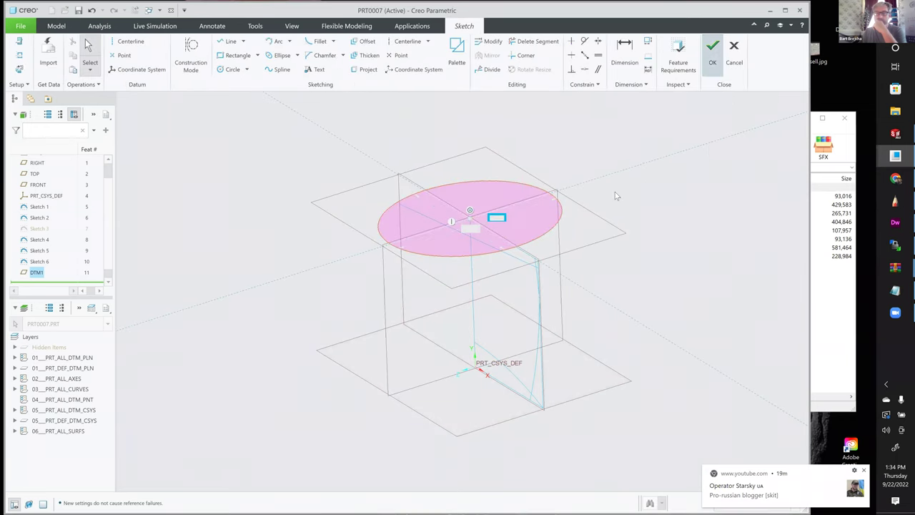
Step: Reopen Sketch 7 for editing and delete its ellipse
right_click(41, 283)
left_click(62, 236)
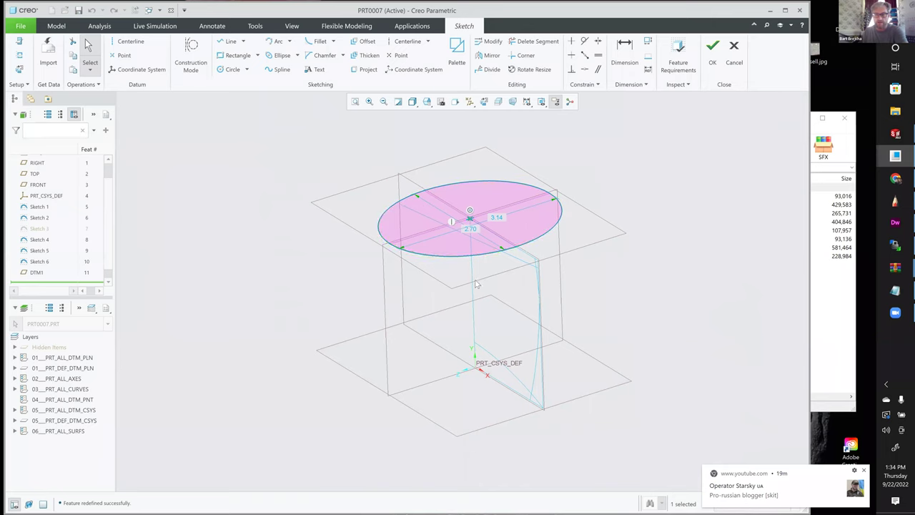
key("Delete")
key("Return")
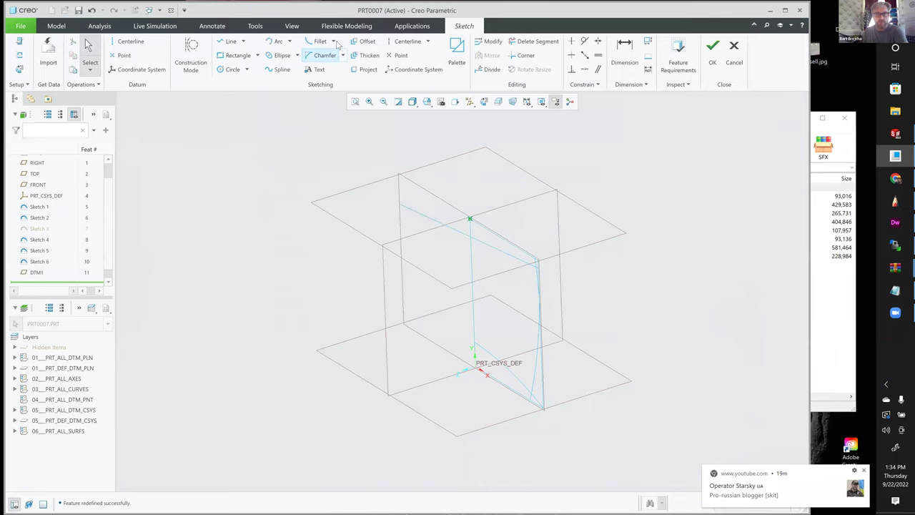
Step: Sketch an axis-end ellipse in Sketch 7 with its long axis on the horizontal reference and a height of about 1.04
left_click(296, 56)
left_click(260, 74)
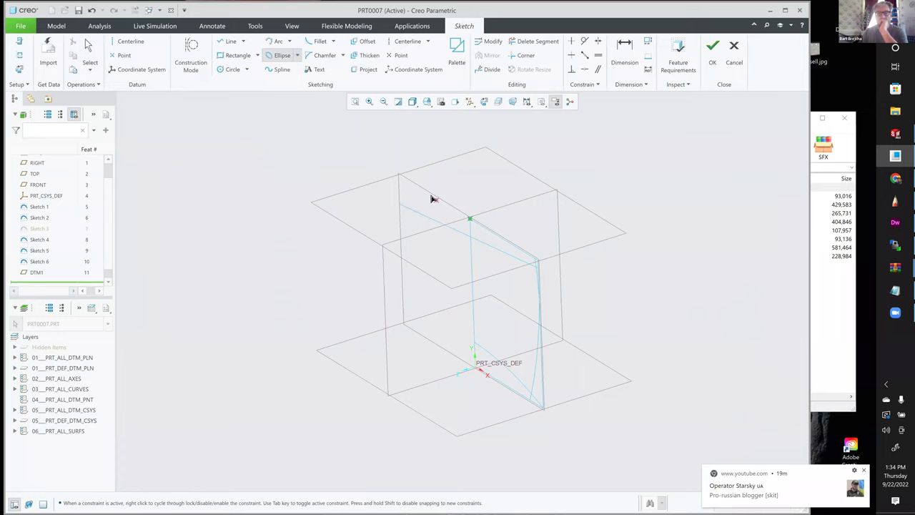
left_click(484, 102)
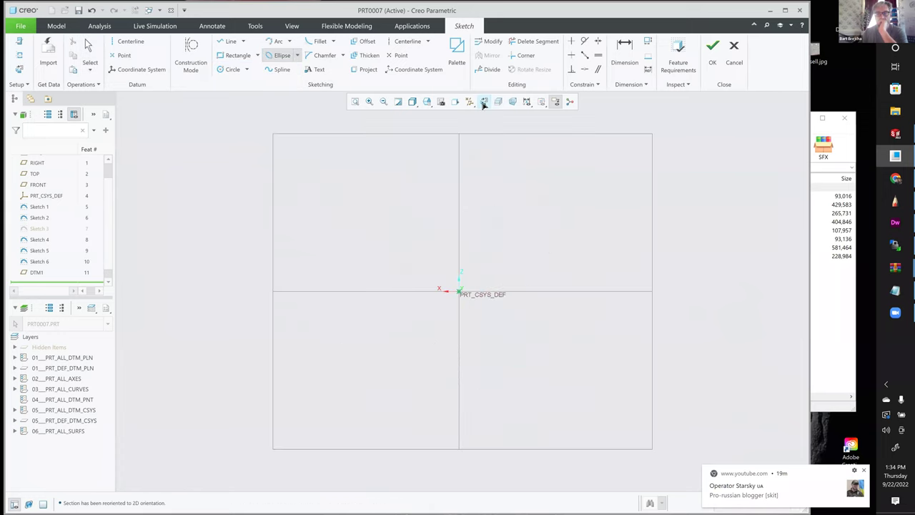
left_click(368, 291)
left_click(574, 291)
left_click(551, 337)
middle_click(563, 223)
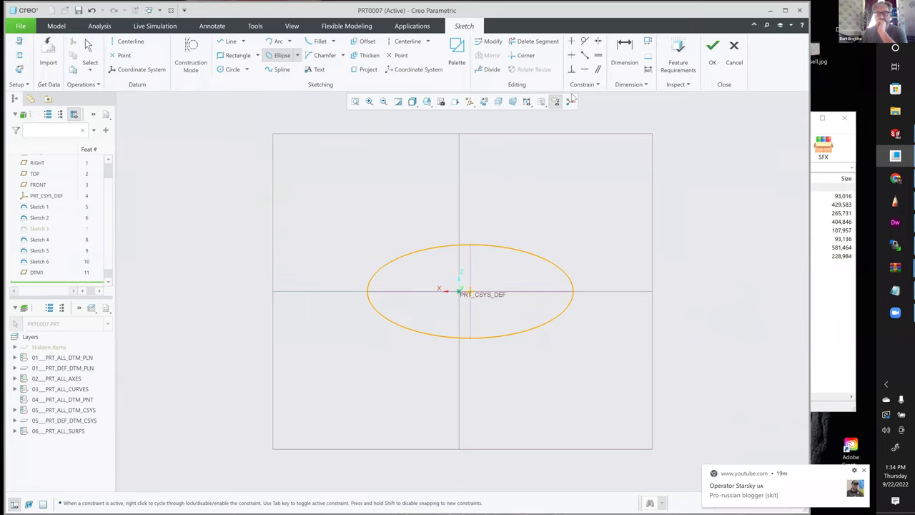
Step: Constrain the ellipse's centre coincident with the vertical reference and finish Sketch 7
left_click(587, 68)
left_click(458, 305)
middle_click(545, 217)
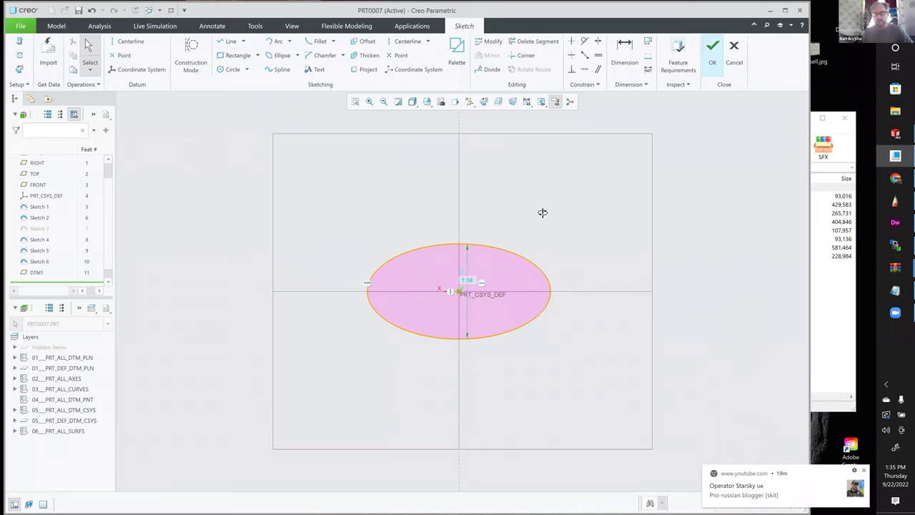
middle_click(467, 254)
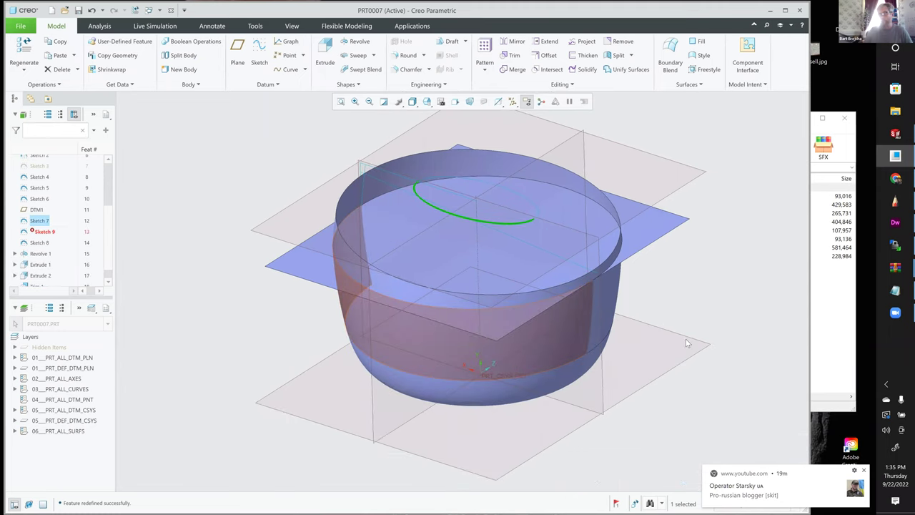
left_click(685, 339, "ctrl")
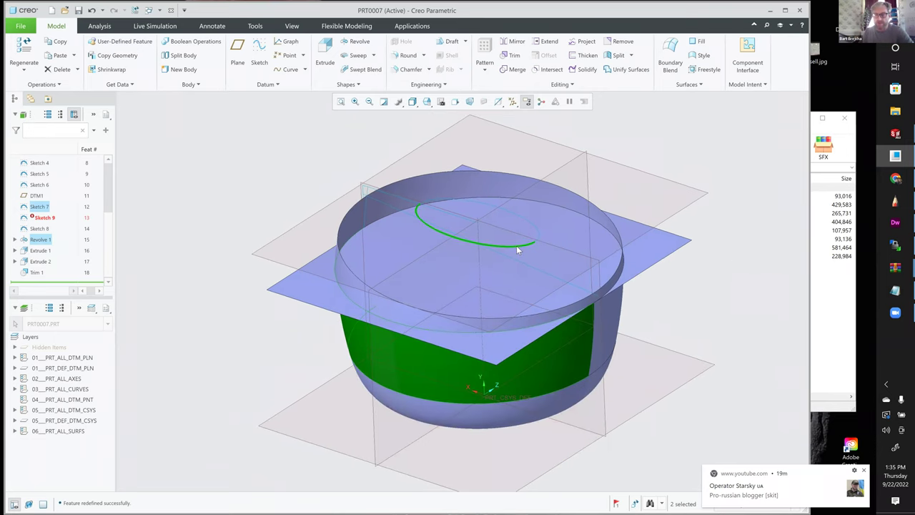
left_click(544, 250)
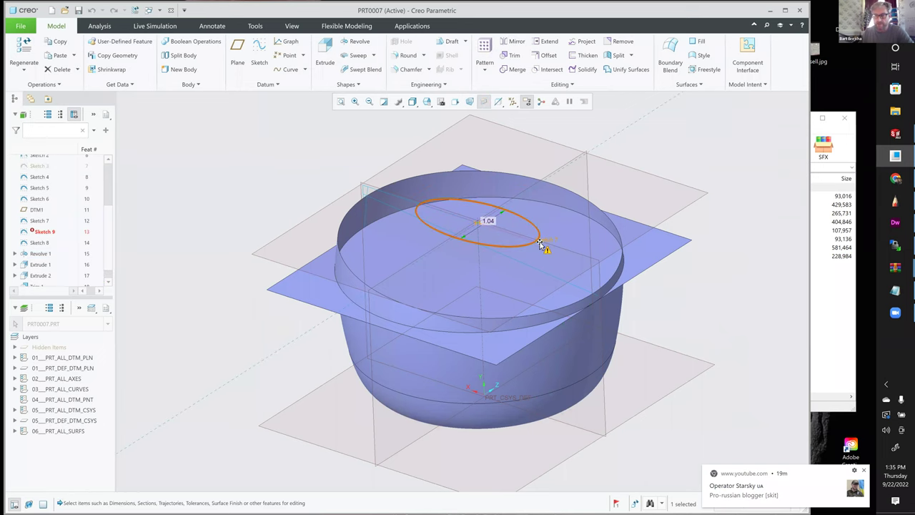
scroll(540, 245, "up", 1)
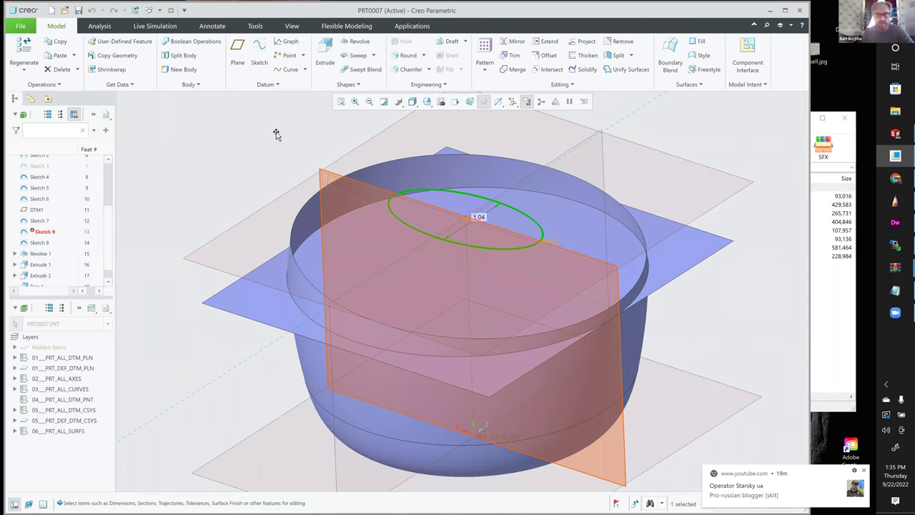
left_click(416, 228)
left_click(333, 177)
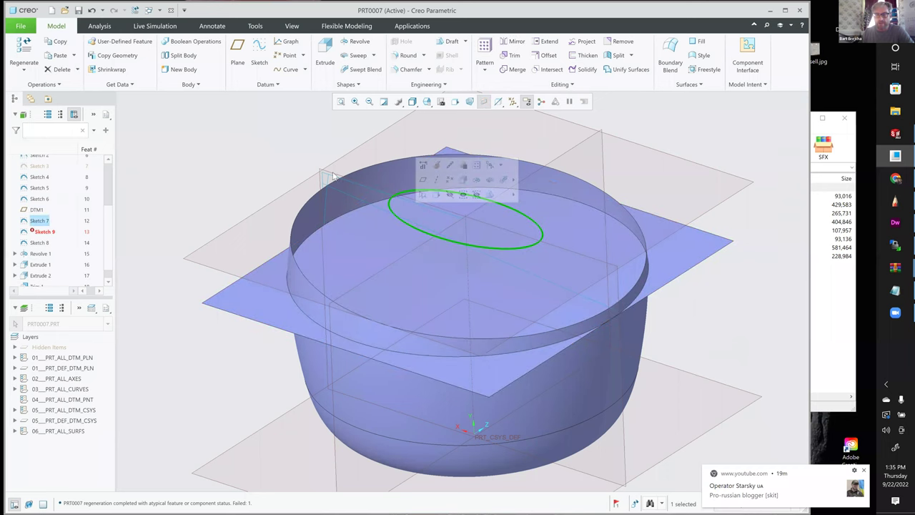
left_click(215, 114)
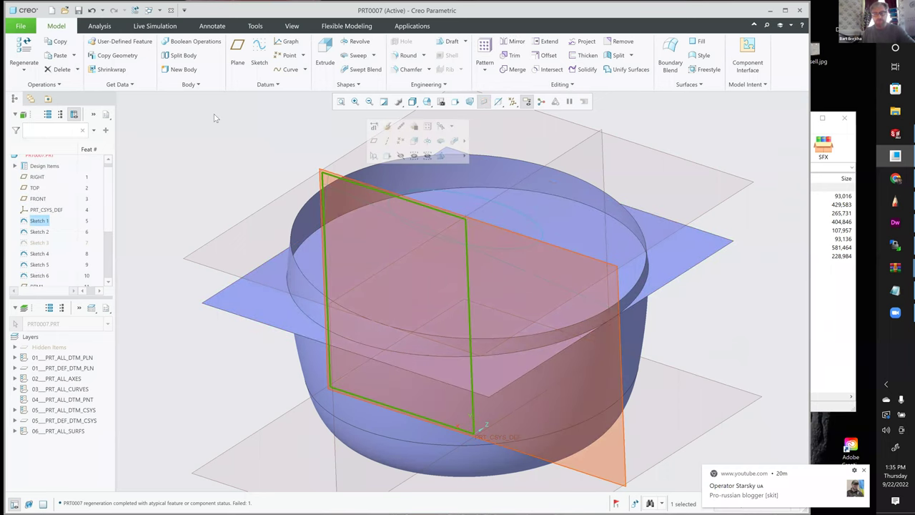
Step: Create a spline curve through the two long-axis end points of the Sketch 7 ellipse and enable curve tweaking
left_click(214, 113)
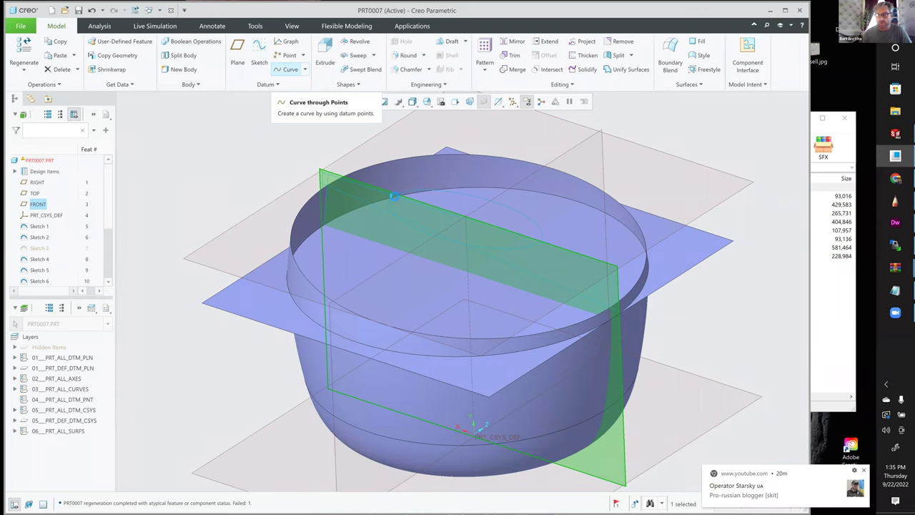
left_click(540, 248)
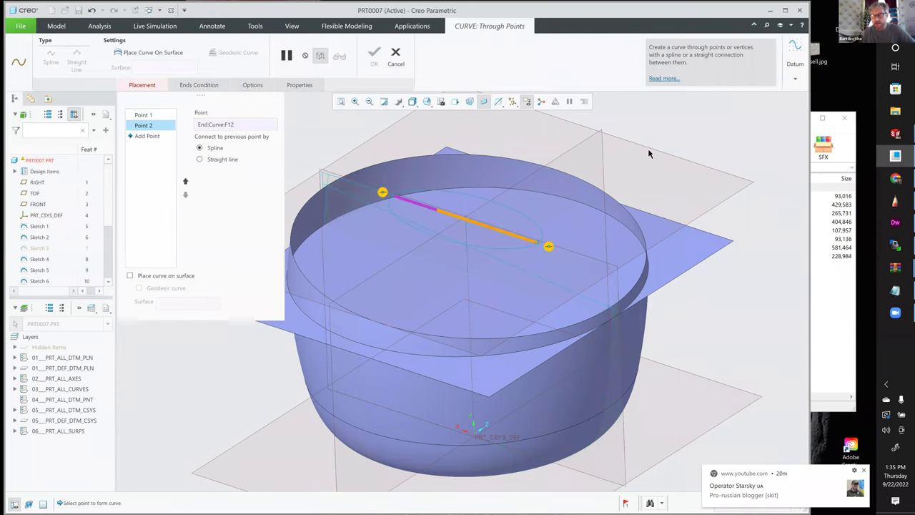
left_click(250, 85)
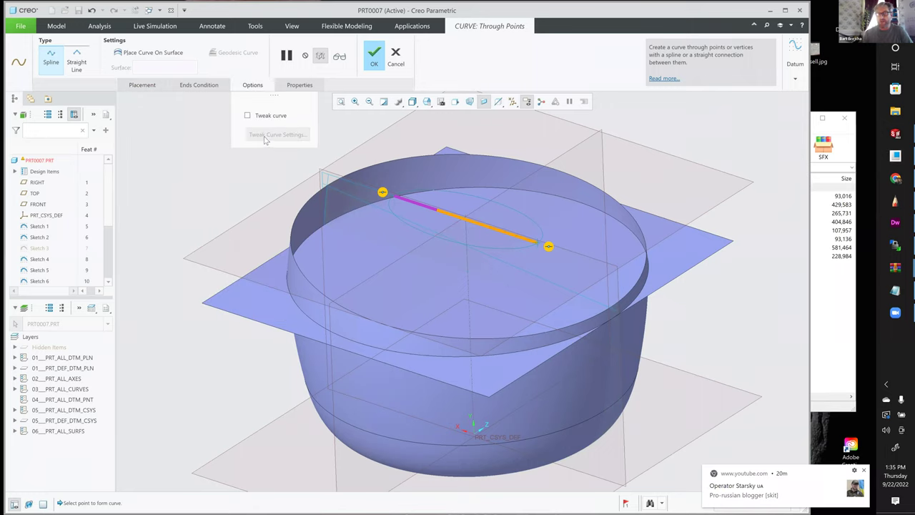
left_click(247, 115)
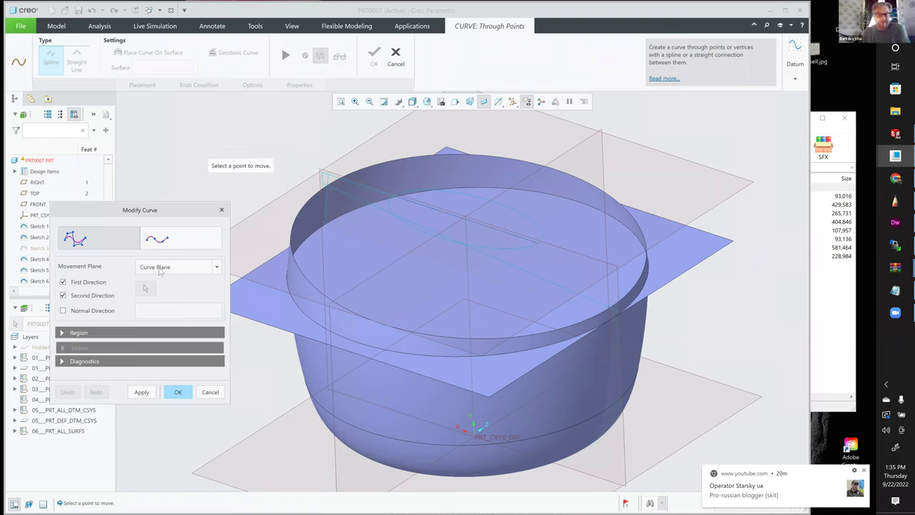
Step: Set the curve tweak's movement plane to Defined Plane with FRONT as reference and its region to Local
left_click(187, 269)
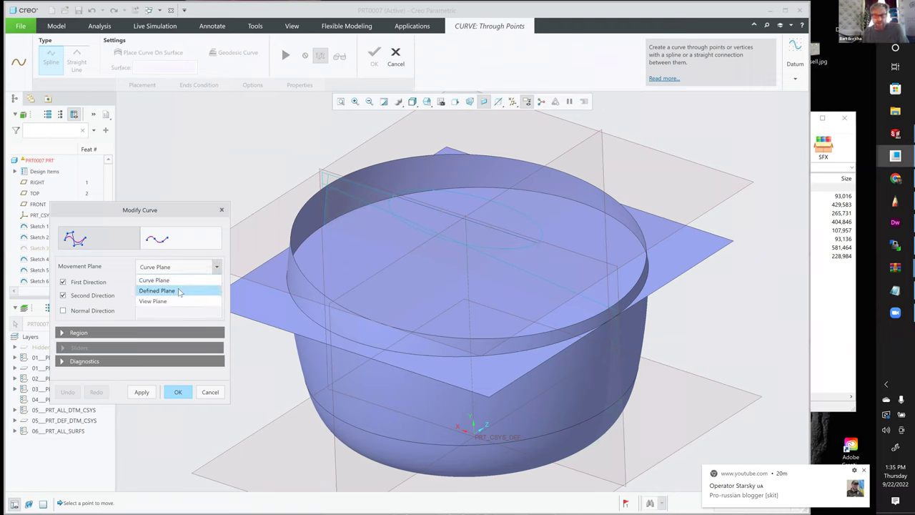
left_click(210, 291)
left_click(334, 176)
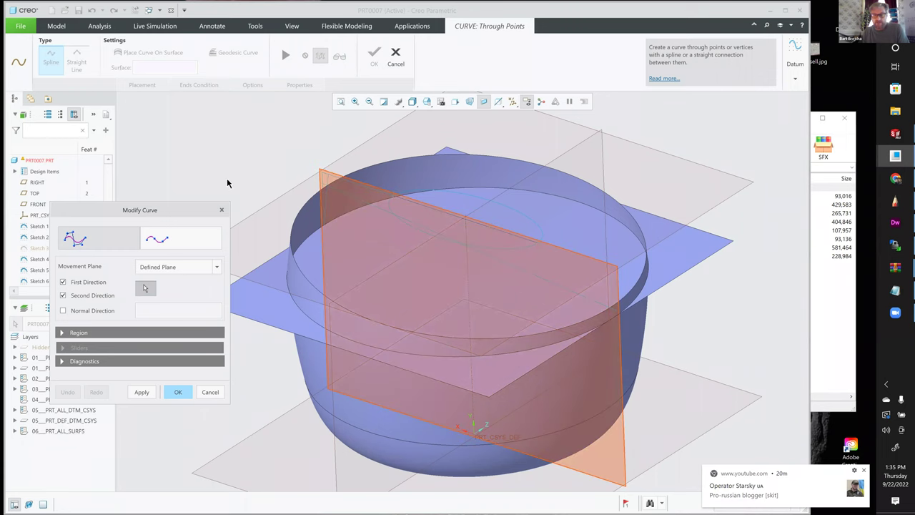
left_click(78, 332)
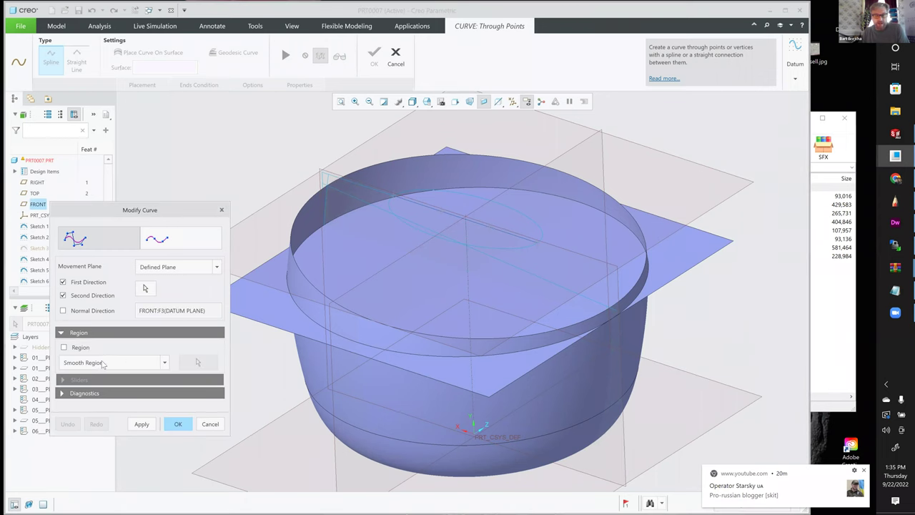
left_click(104, 363)
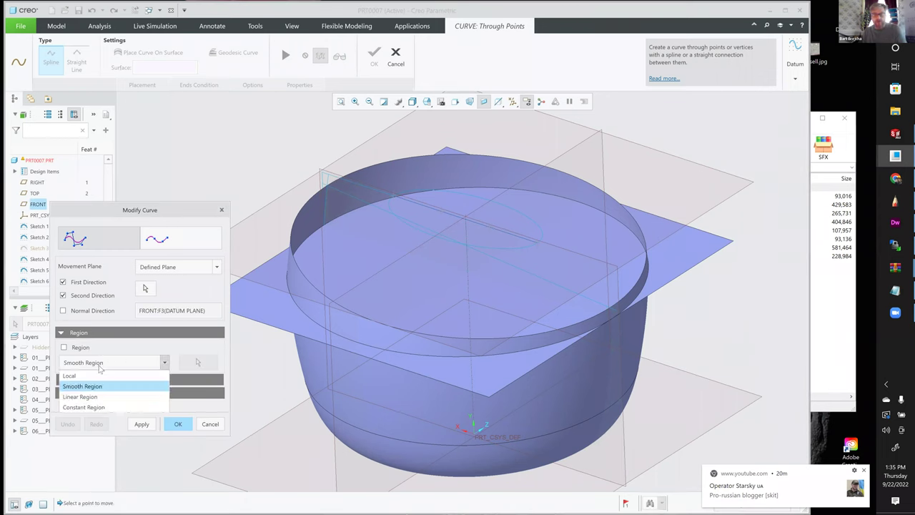
left_click(70, 375)
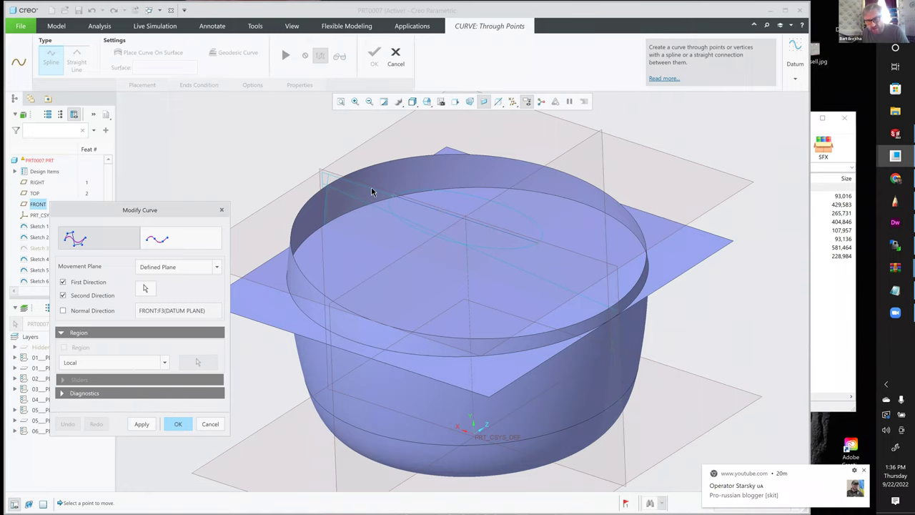
Step: Pull the curve's control points downward in the FRONT plane into a shallow arc and complete the curve
scroll(398, 194, "up", 3)
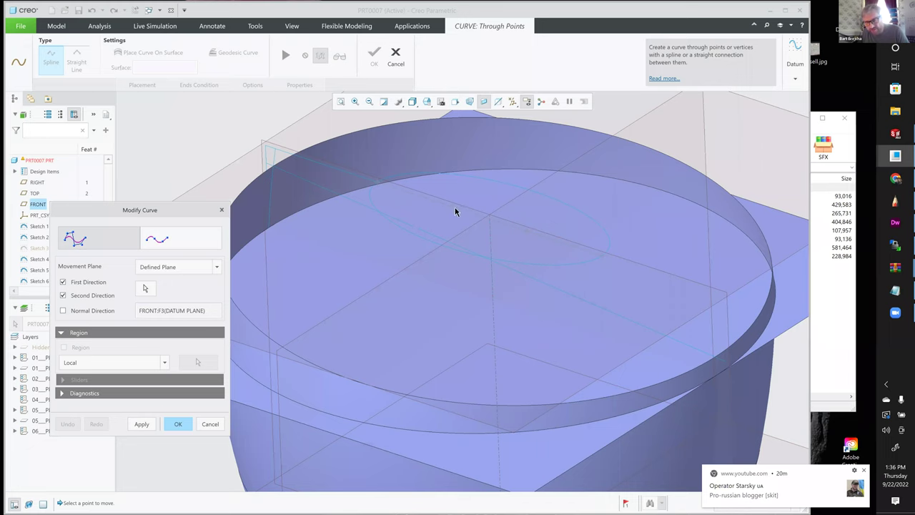
left_click_drag(506, 282, 453, 218)
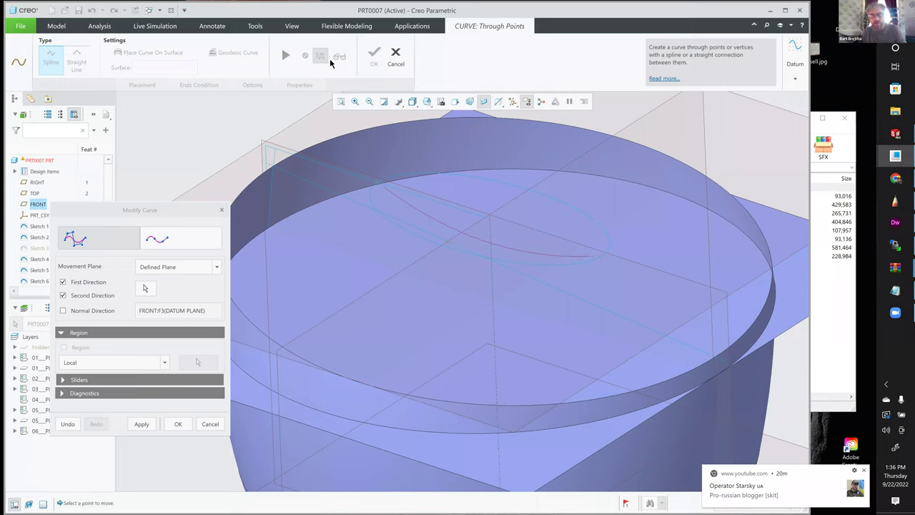
left_click(178, 424)
middle_click(475, 186)
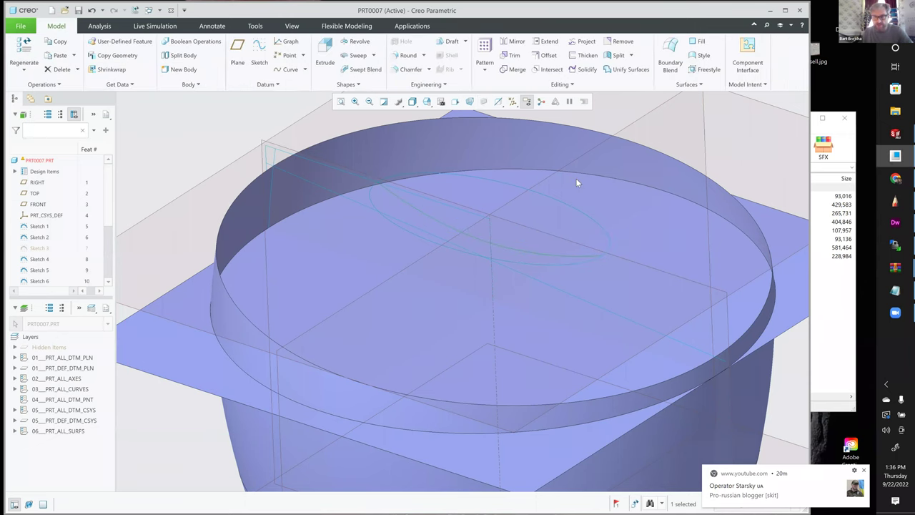
Step: Create a boundary blend in the first direction through one ellipse half, the bowed middle curve and the other ellipse half
key("ctrl+d")
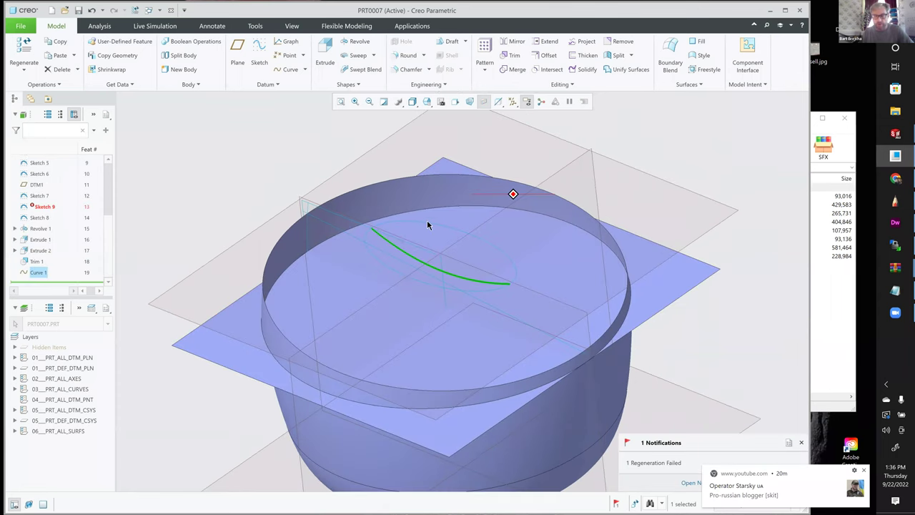
scroll(427, 225, "up", 2)
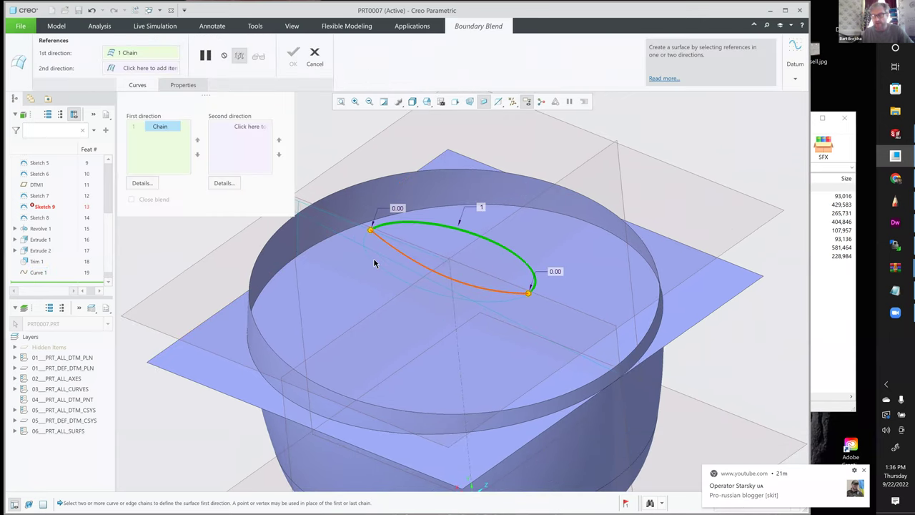
left_click(373, 263, "ctrl")
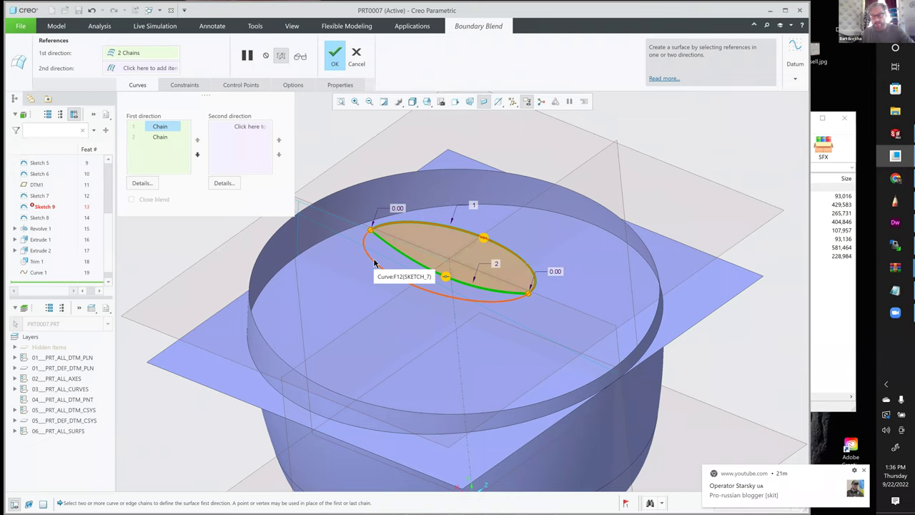
left_click(436, 294, "ctrl")
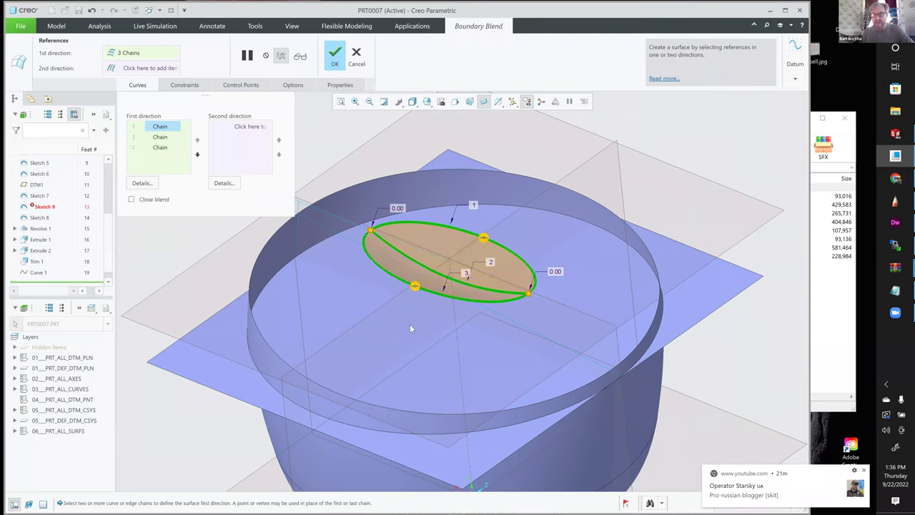
middle_click(200, 241)
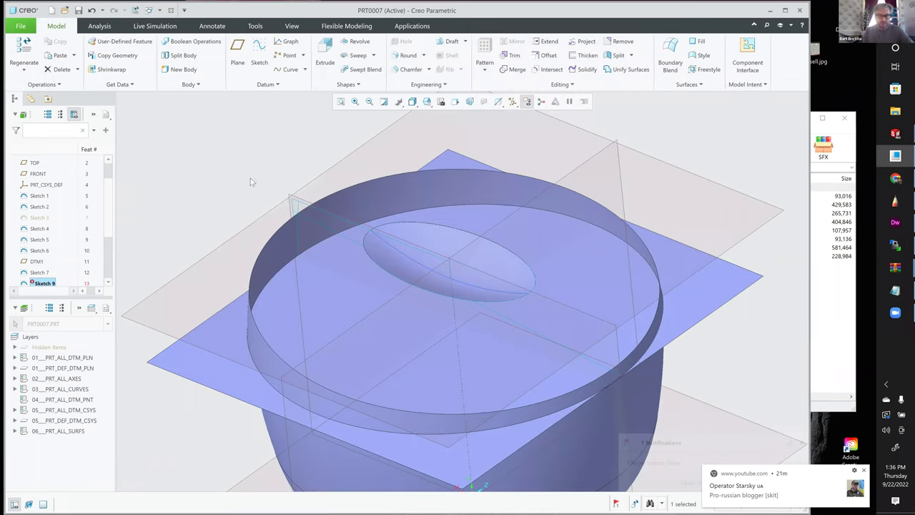
Step: Delete the failed Sketch 9 and hide Sketch 7
key("Delete")
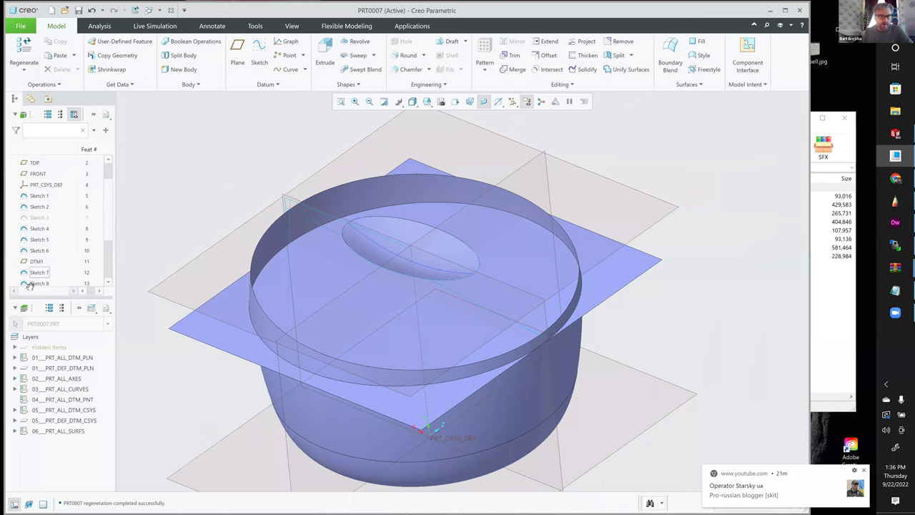
middle_click_drag(346, 226, 497, 242)
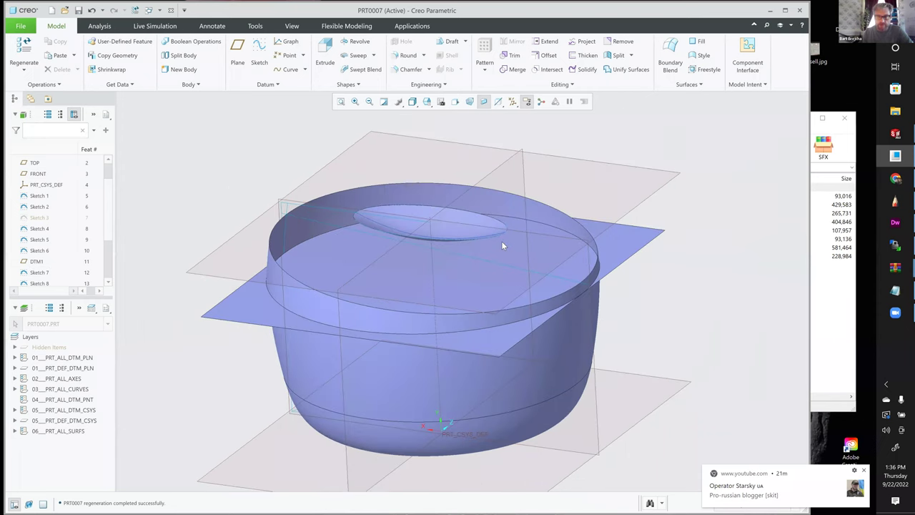
scroll(502, 245, "down", 3)
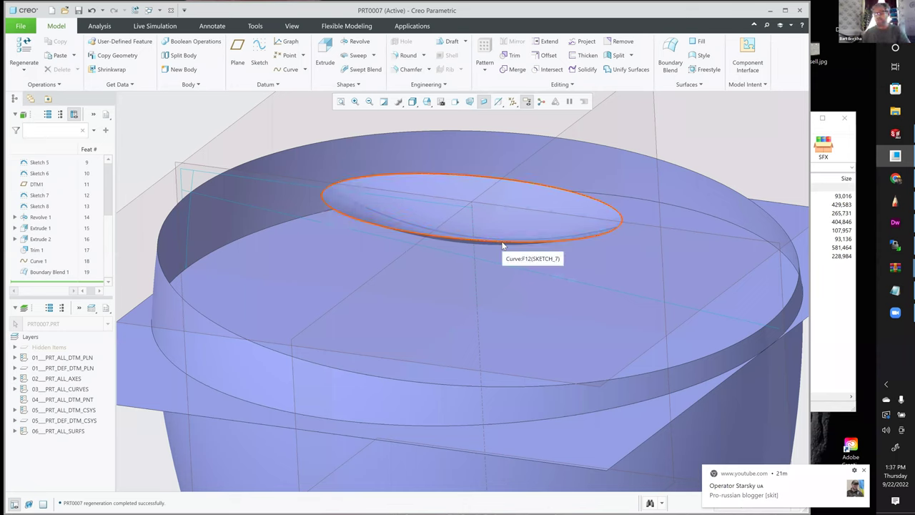
left_click(527, 217)
left_click(537, 208)
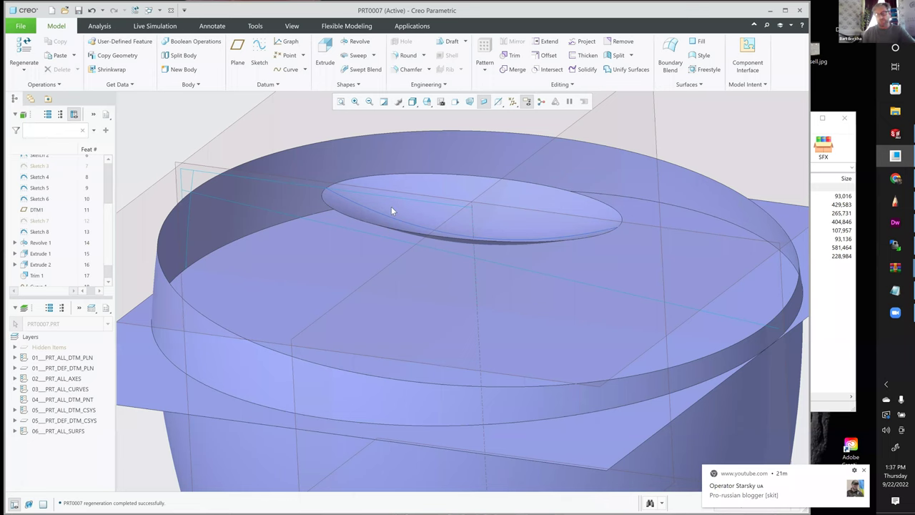
scroll(391, 207, "up", 2)
key("ctrl+d")
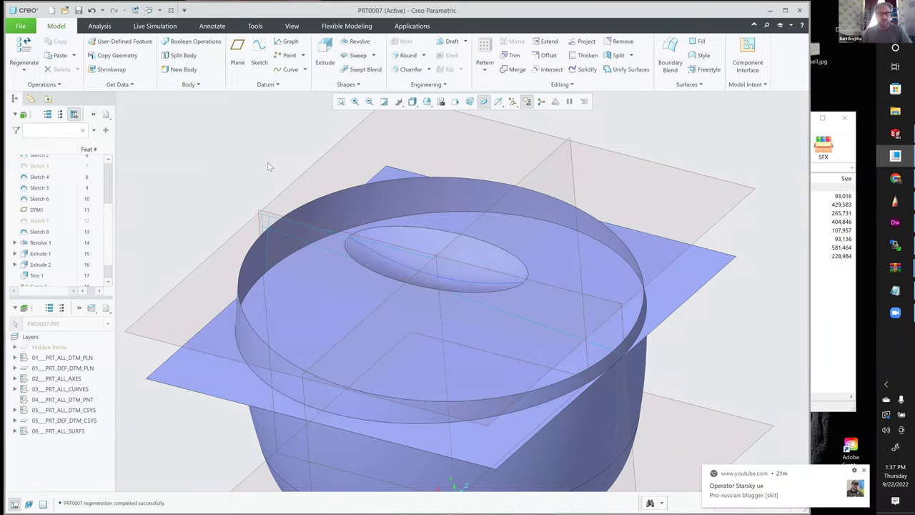
scroll(269, 167, "up", 2)
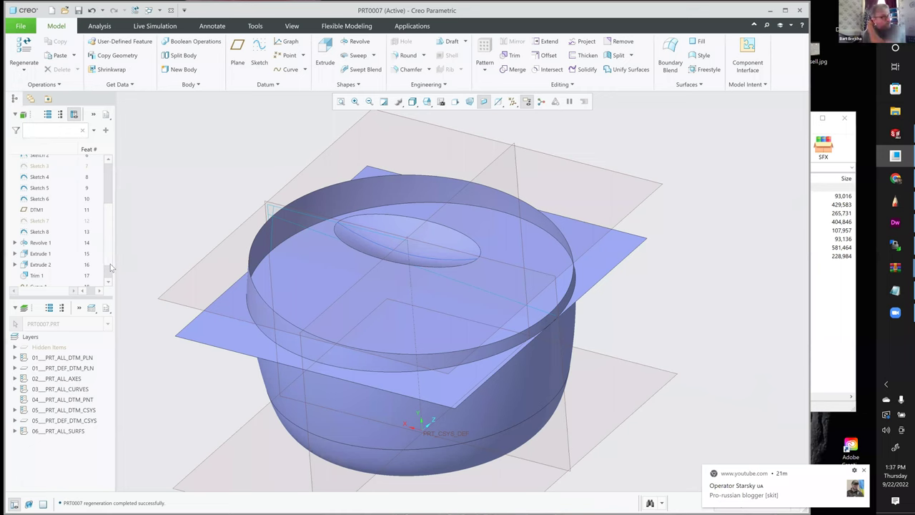
left_click(110, 265)
middle_click_drag(353, 316, 360, 299)
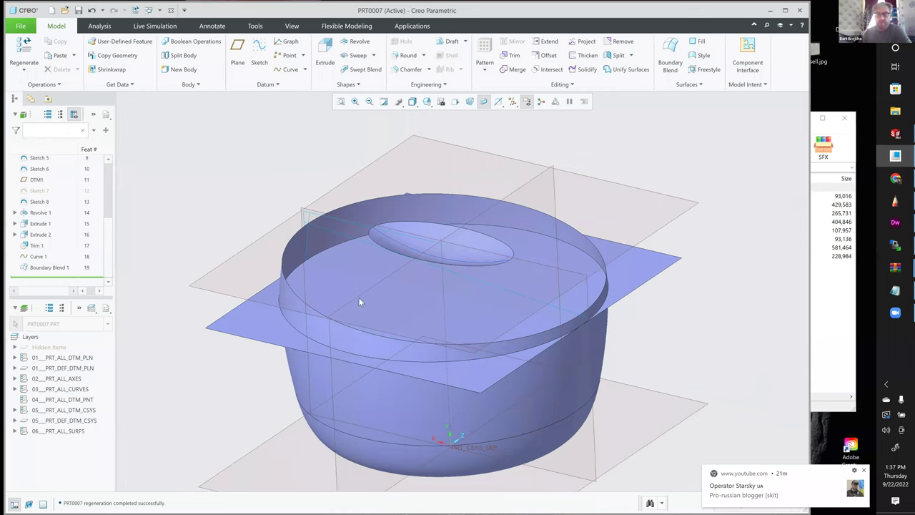
left_click(397, 256)
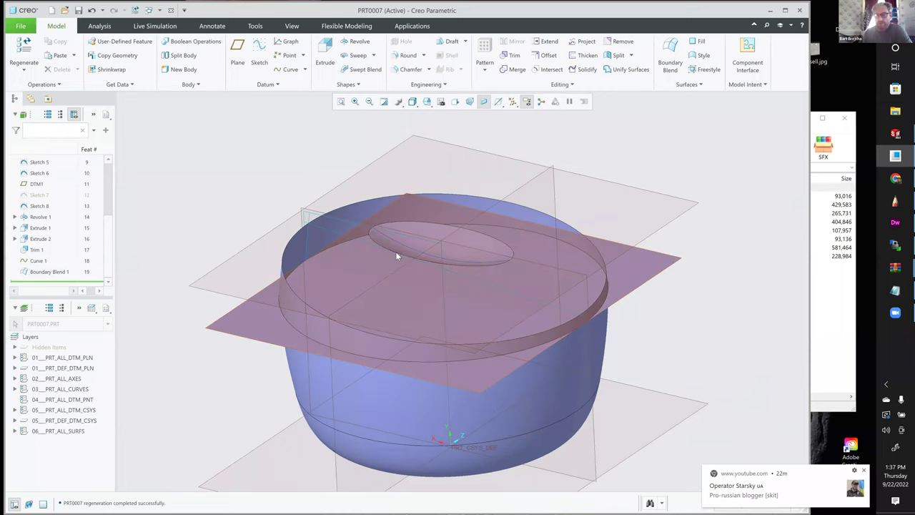
Step: Create a boundary blend in the first direction between the full ellipse outline and the circular upper edge of the rim surface
left_click(216, 138)
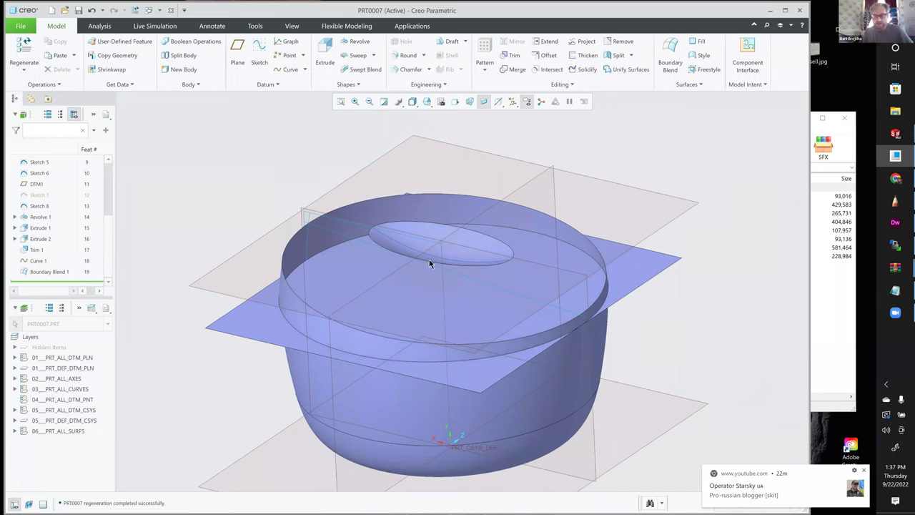
left_click(461, 228)
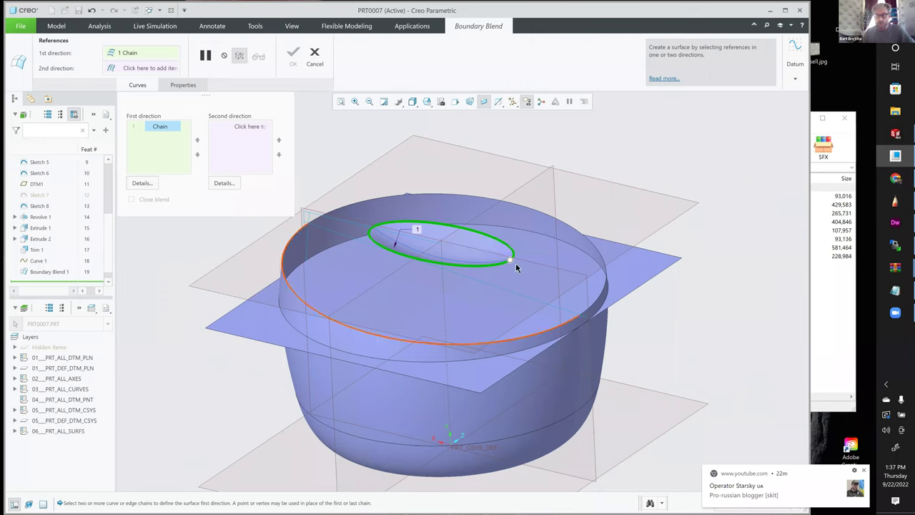
left_click(379, 341, "ctrl")
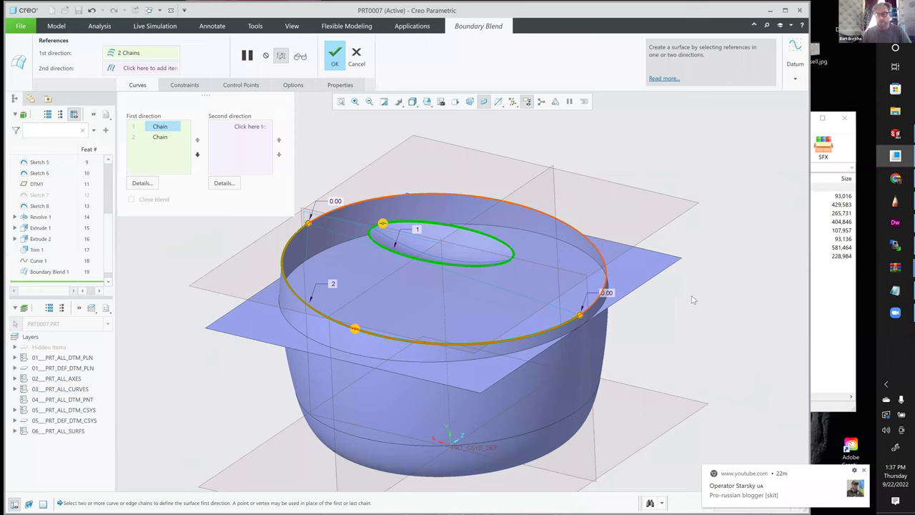
middle_click_drag(659, 263, 694, 299)
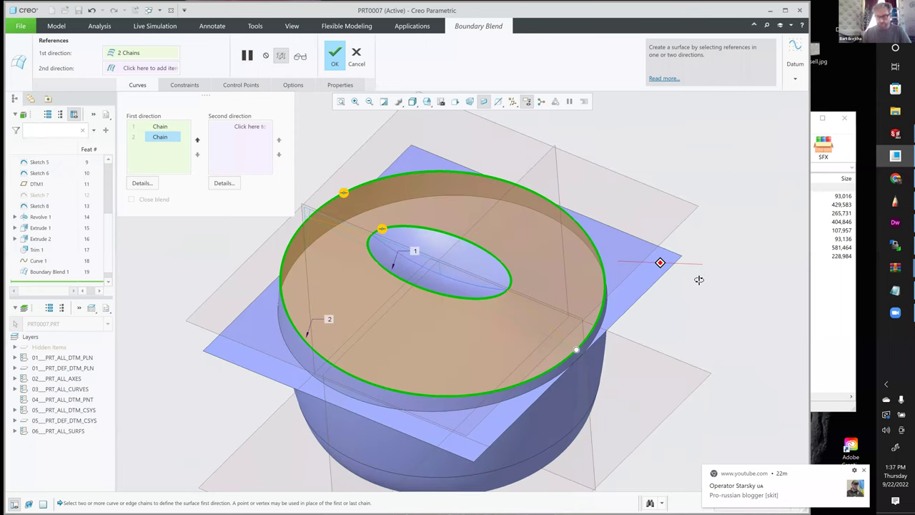
middle_click(386, 200)
middle_click_drag(387, 200, 339, 206)
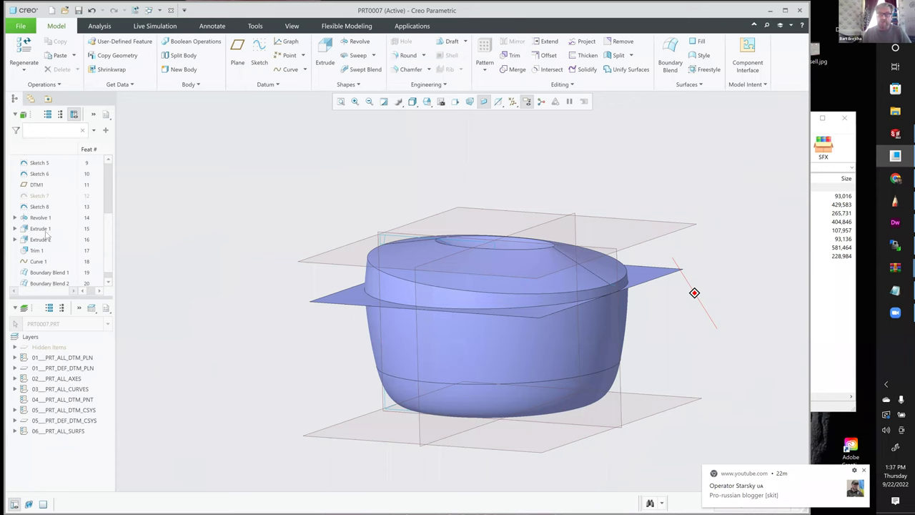
middle_click_drag(46, 231, 71, 228)
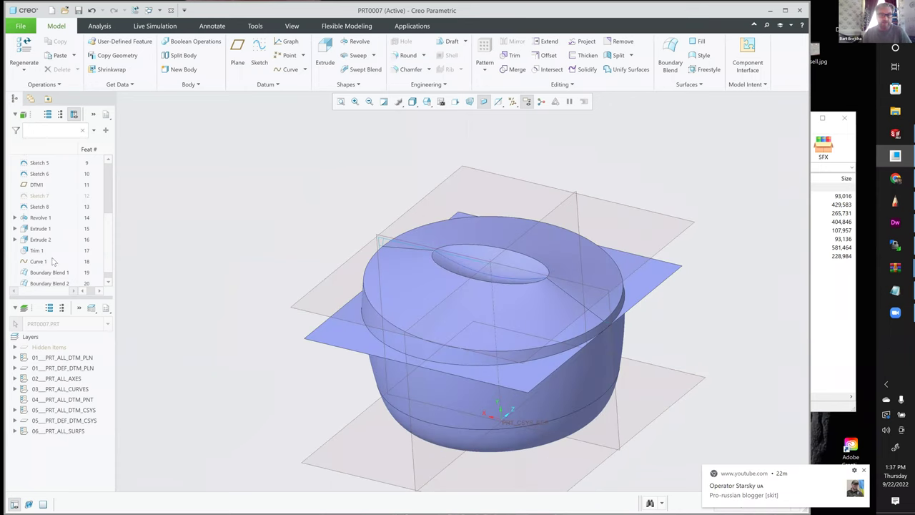
Step: Reorder Curve 1 and Boundary Blend 1 to directly after Sketch 7 in the feature order, and show Sketch 7
scroll(50, 214, "down", 1)
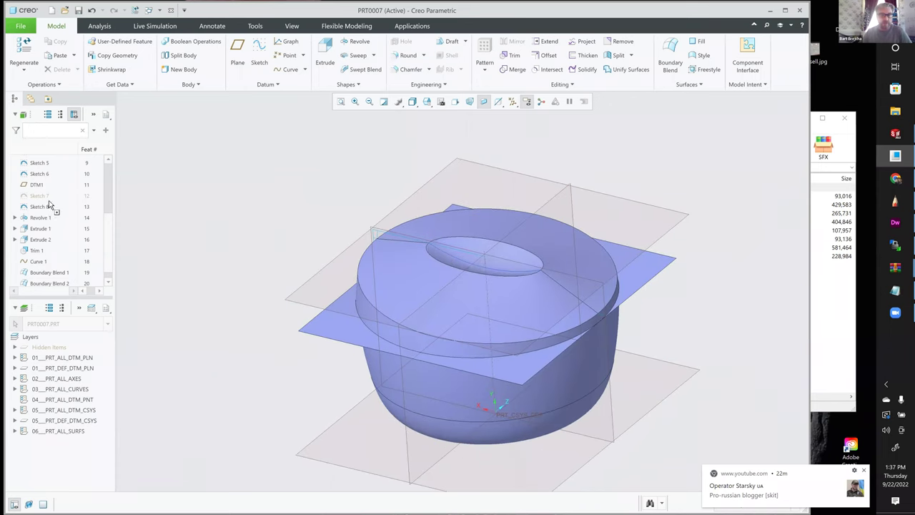
left_click(44, 251)
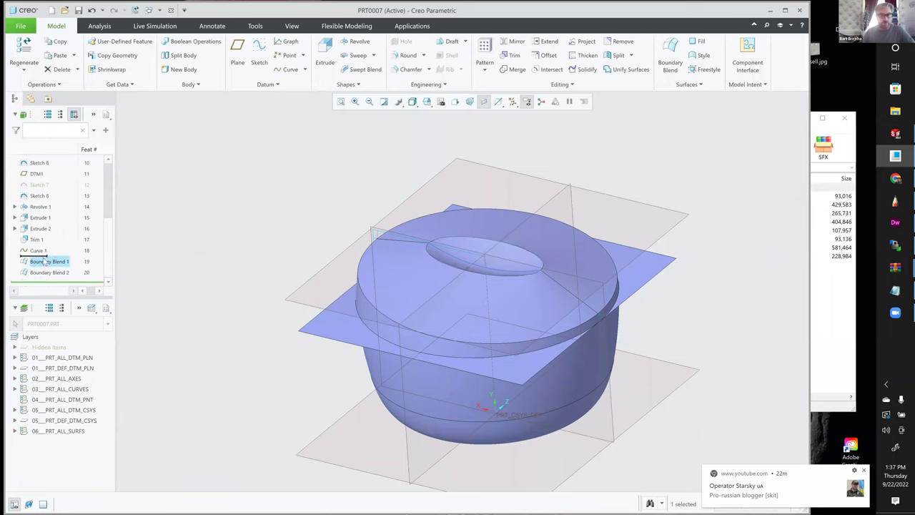
left_click(39, 253, "ctrl")
mouse_move(41, 250)
left_mouse_down()
mouse_move(53, 158)
mouse_move(72, 194)
mouse_move(40, 187)
left_mouse_up()
left_click(55, 123)
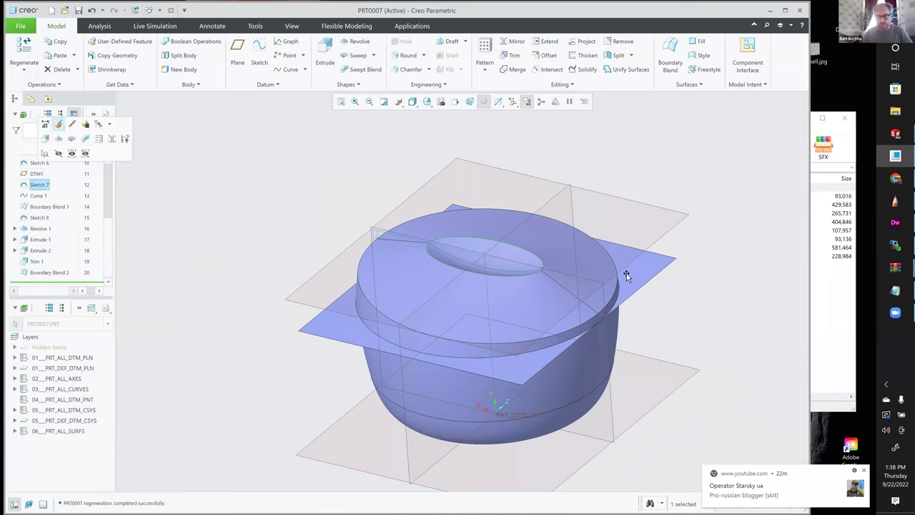
Step: Redefine Sketch 7 and widen its ellipse across the minor axis to about 1.99
double_click(466, 265)
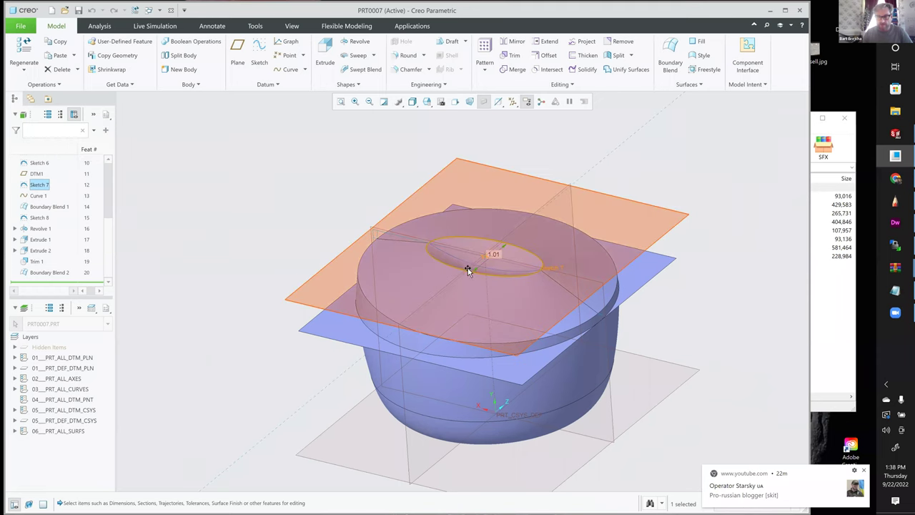
scroll(465, 266, "up", 3)
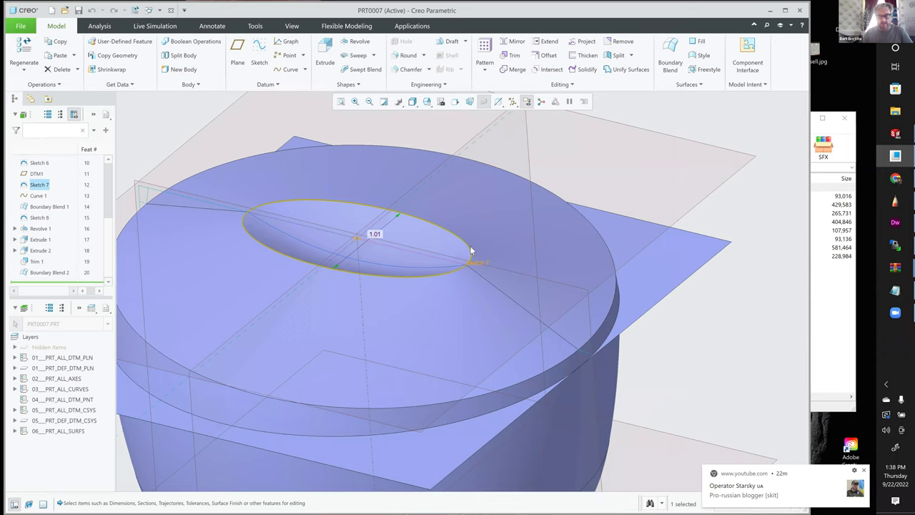
right_click(376, 266)
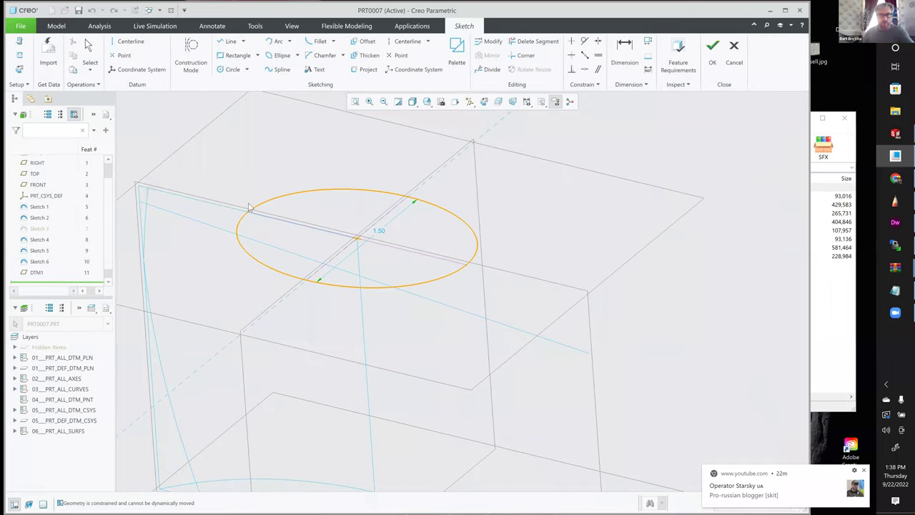
mouse_move(249, 205)
left_mouse_down()
mouse_move(287, 145)
mouse_move(184, 174)
mouse_move(216, 184)
mouse_move(279, 237)
left_mouse_up()
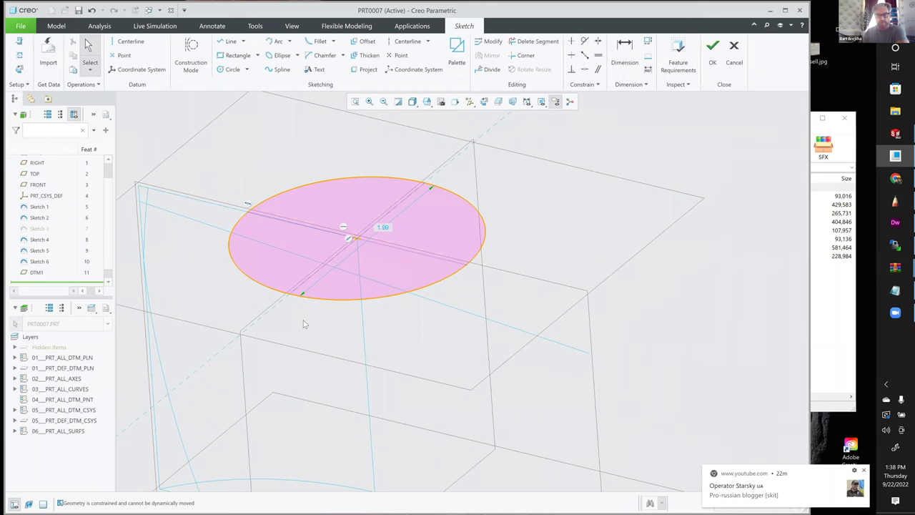
Step: Examine the constraint at the end of the ellipse's major axis in Sketch 7
scroll(306, 324, "up", 3)
left_click(274, 229)
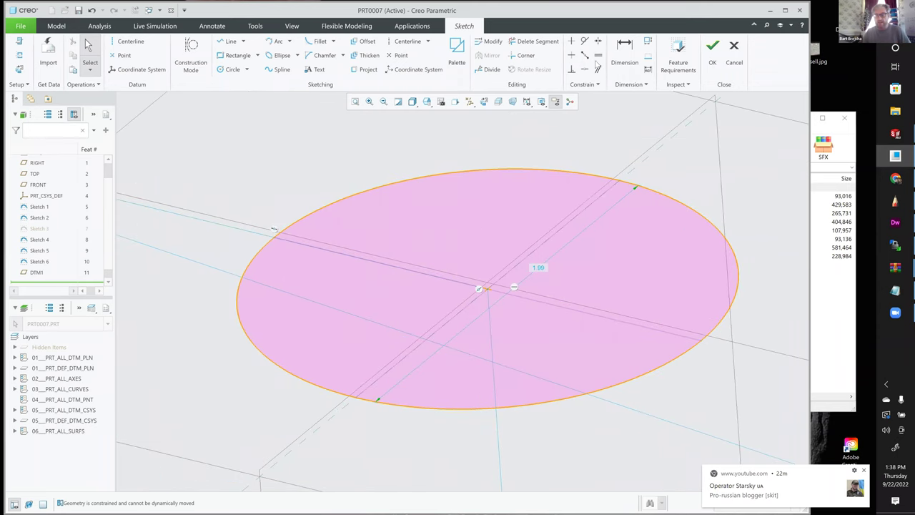
left_click(585, 56)
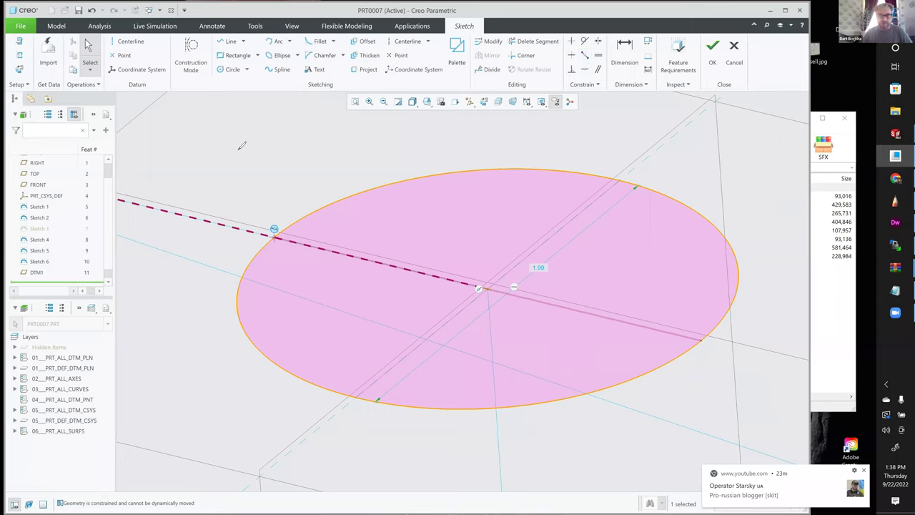
left_click_drag(237, 150, 325, 145)
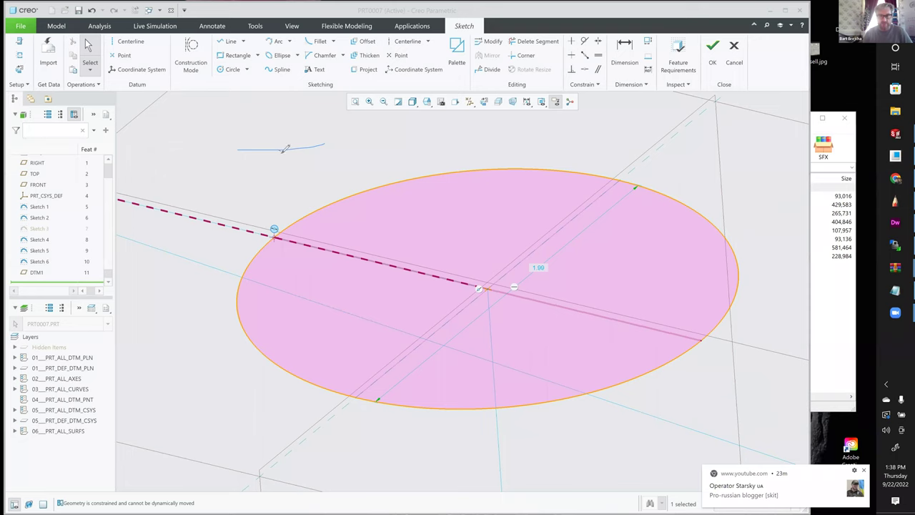
left_click_drag(279, 149, 279, 151)
left_click_drag(284, 201, 280, 166)
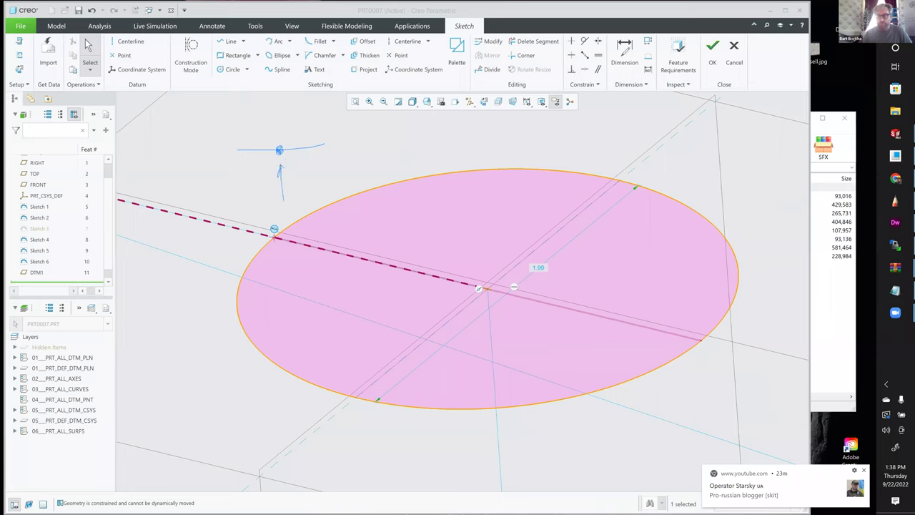
left_click_drag(594, 49, 599, 71)
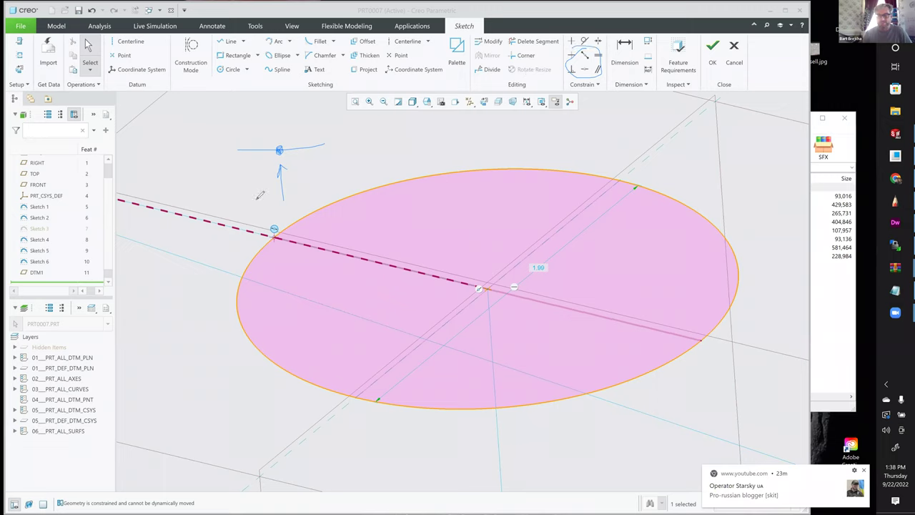
Step: Replace the major-axis endpoint's constraint with coincidence to the reference line, stretch the major axis to about 2.41, and finish the sketch
left_click(274, 230)
left_click_drag(272, 241, 230, 229)
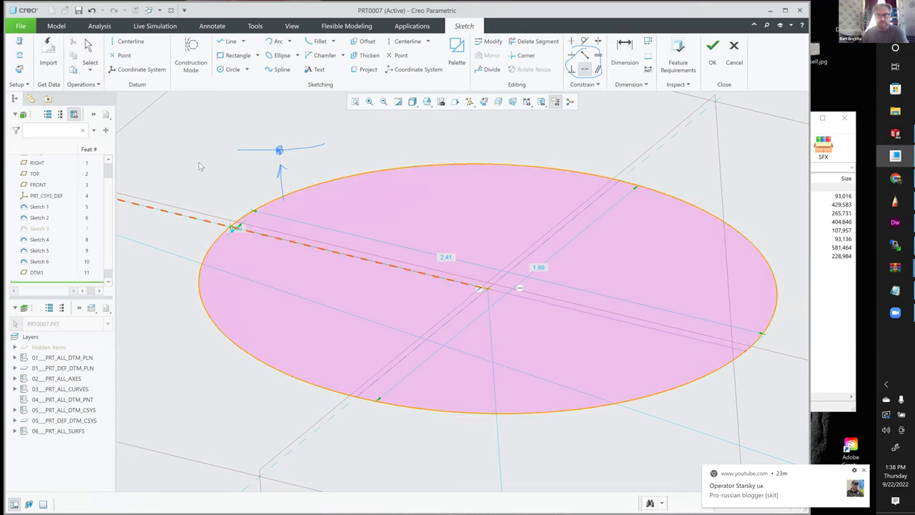
key("Escape")
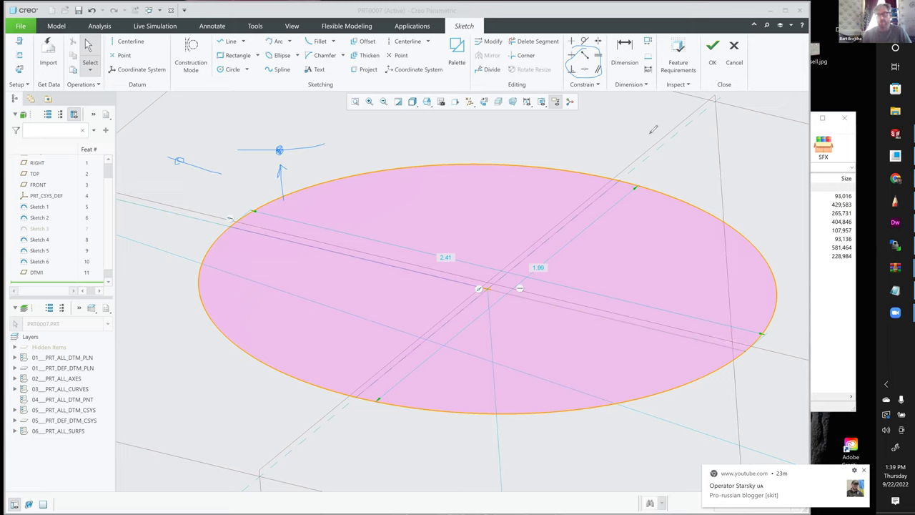
left_click_drag(591, 90, 606, 141)
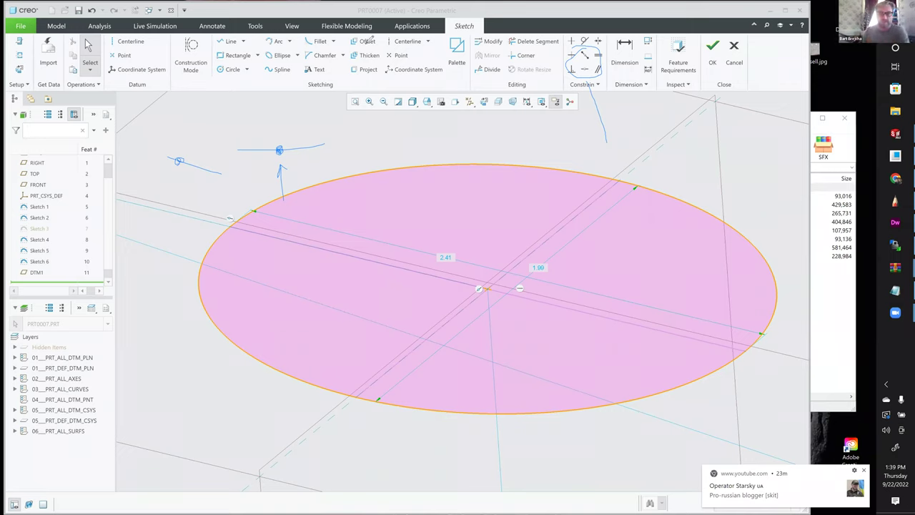
key("Escape")
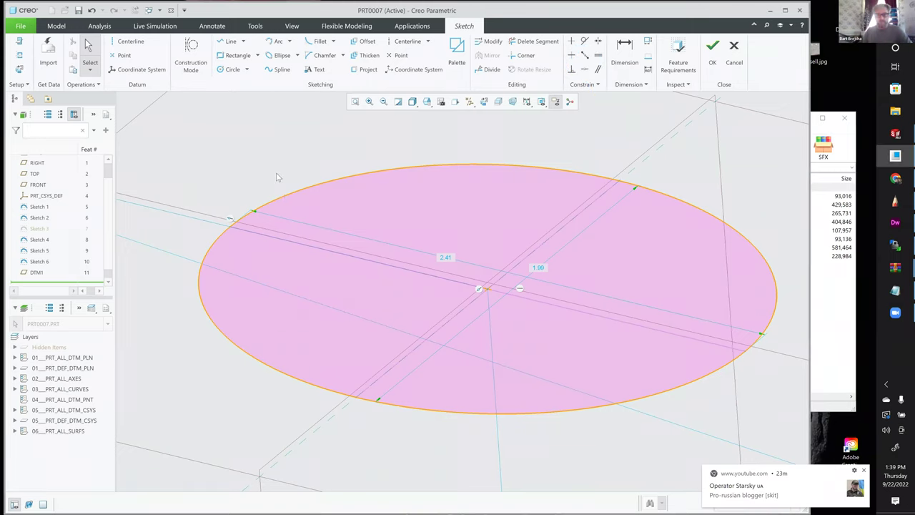
scroll(332, 236, "down", 3)
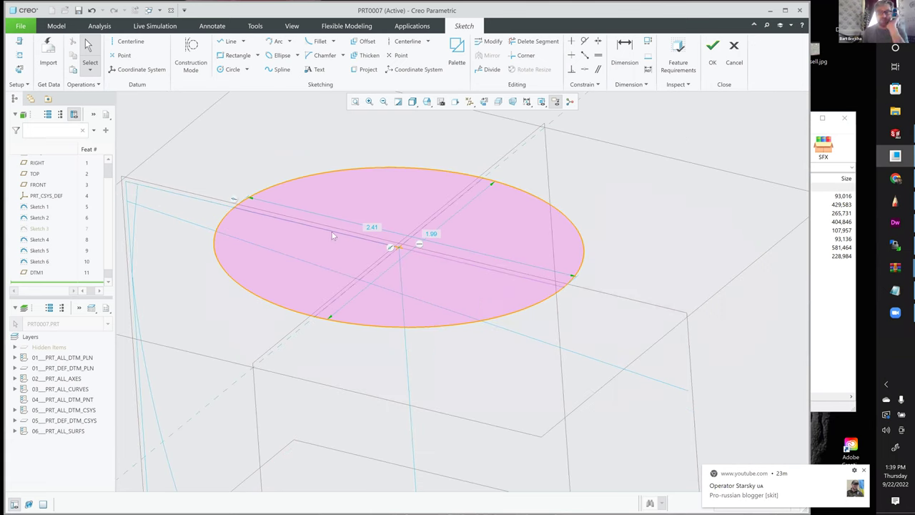
scroll(696, 100, "down", 1)
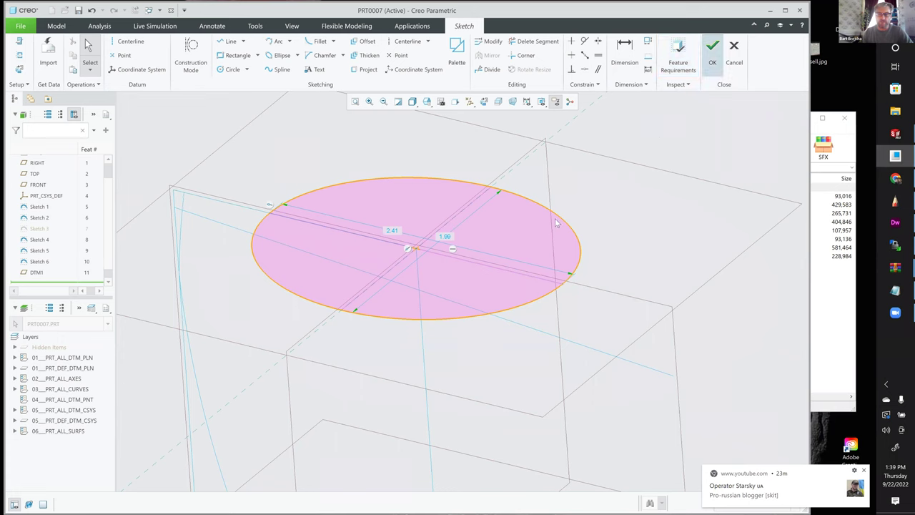
middle_click(247, 201)
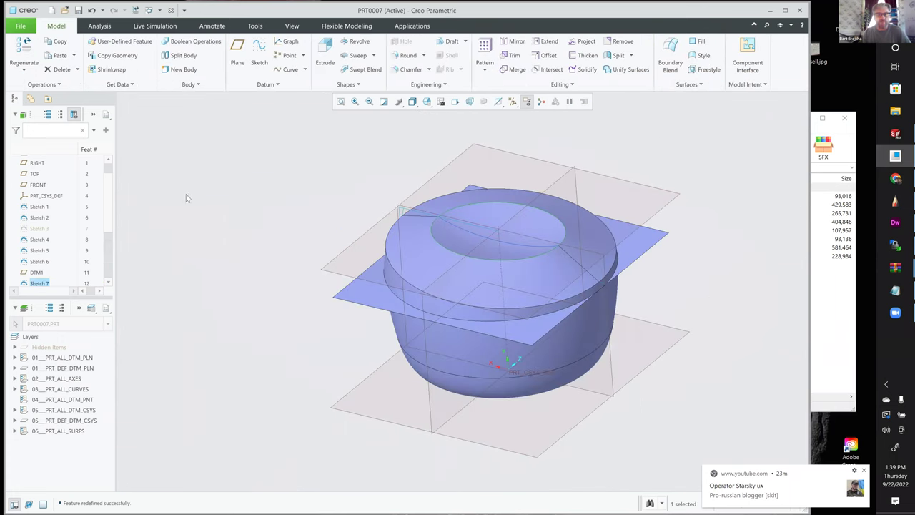
Step: Edit Sketch 7 directly on the model and stretch the ellipse's major axis to about 2.86
right_click(109, 145)
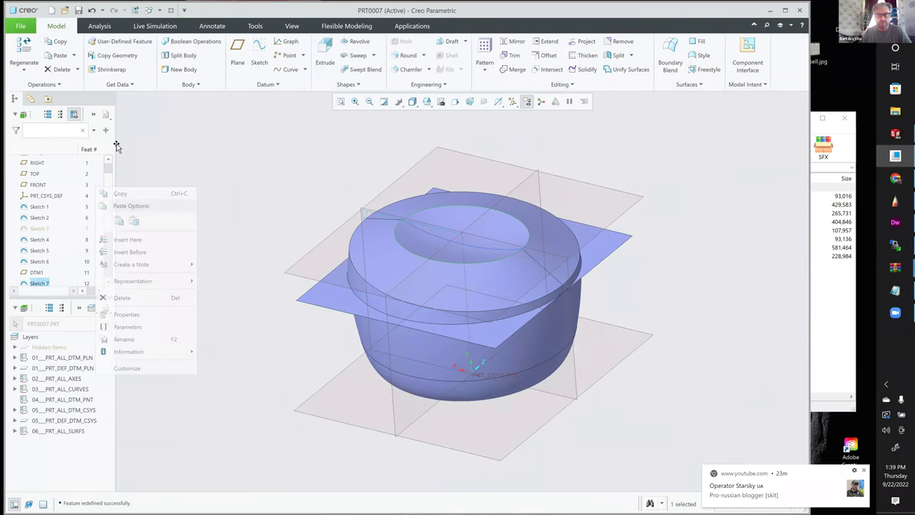
double_click(518, 256)
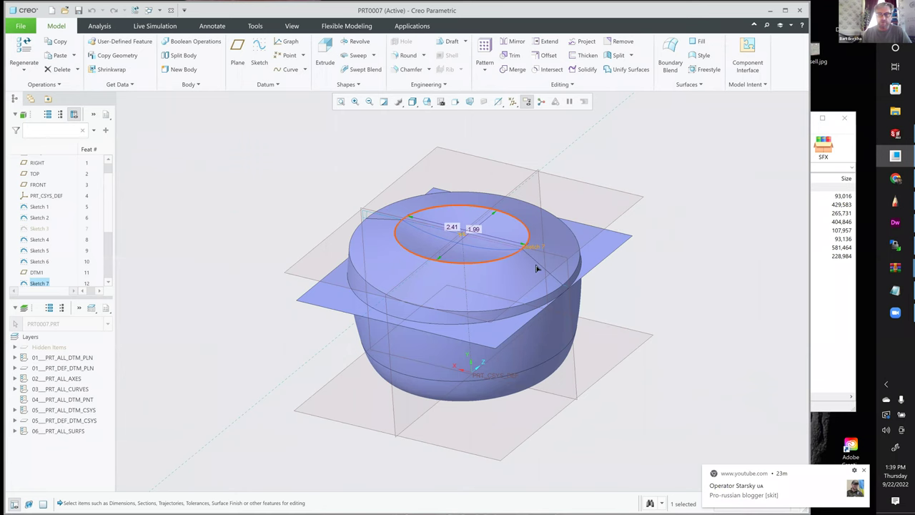
scroll(481, 254, "down", 3)
mouse_move(472, 259)
left_mouse_down()
mouse_move(673, 318)
mouse_move(721, 297)
mouse_move(641, 299)
left_mouse_up()
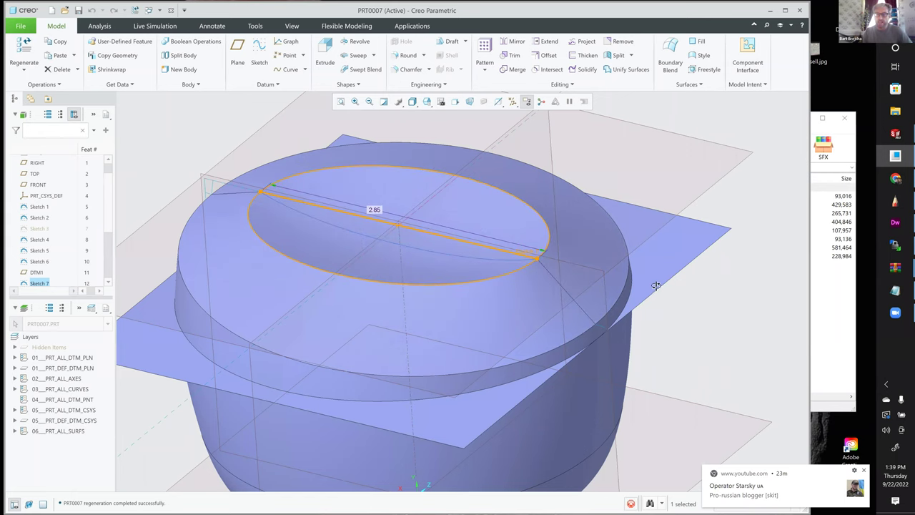
key("ctrl+d")
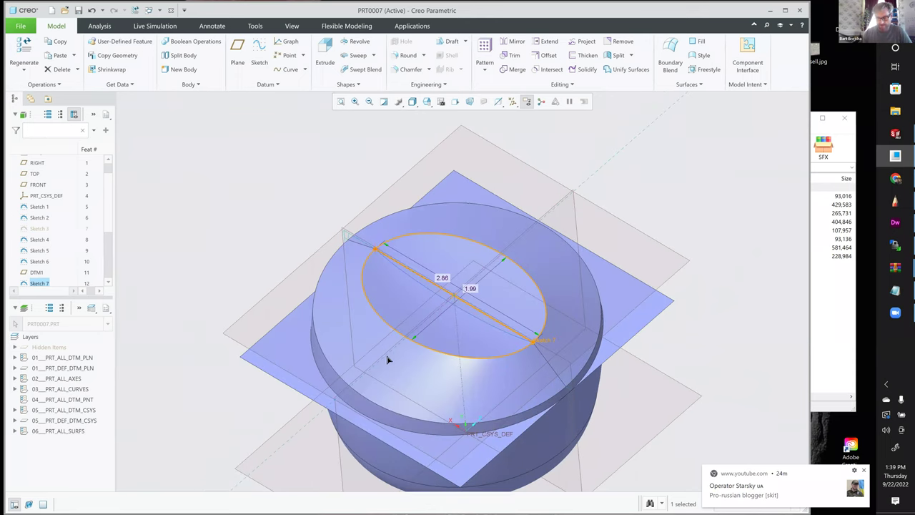
Step: Enlarge the ellipse directly on the model to a major axis of about 3.38 and a minor axis of about 2.64
key("ctrl+g")
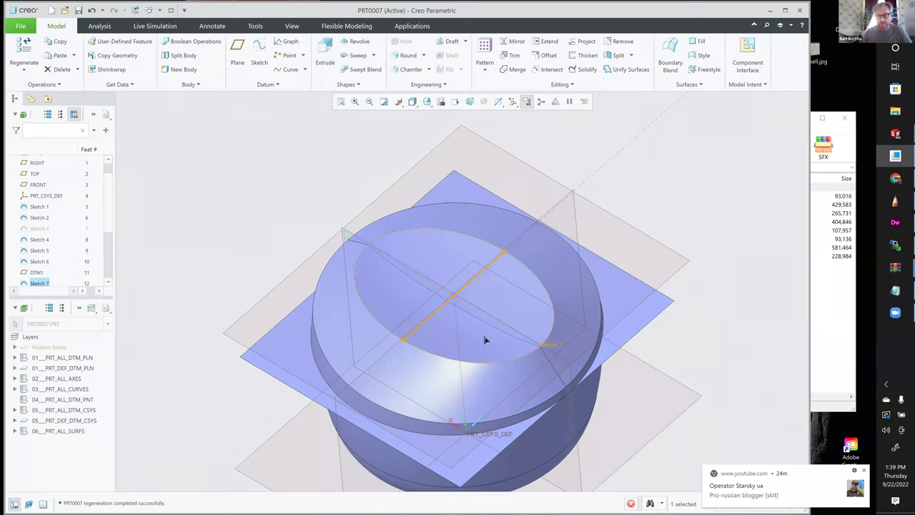
double_click(546, 355)
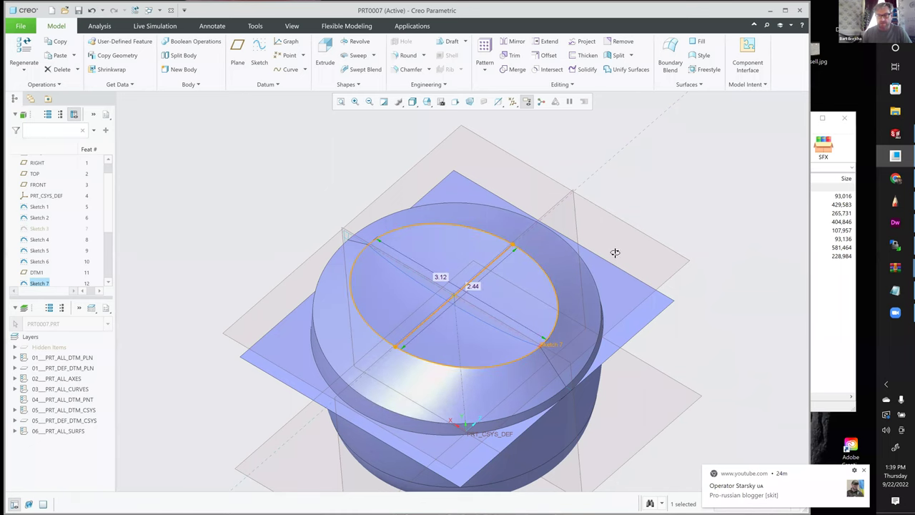
key("ctrl+z")
middle_click_drag(616, 251, 641, 208)
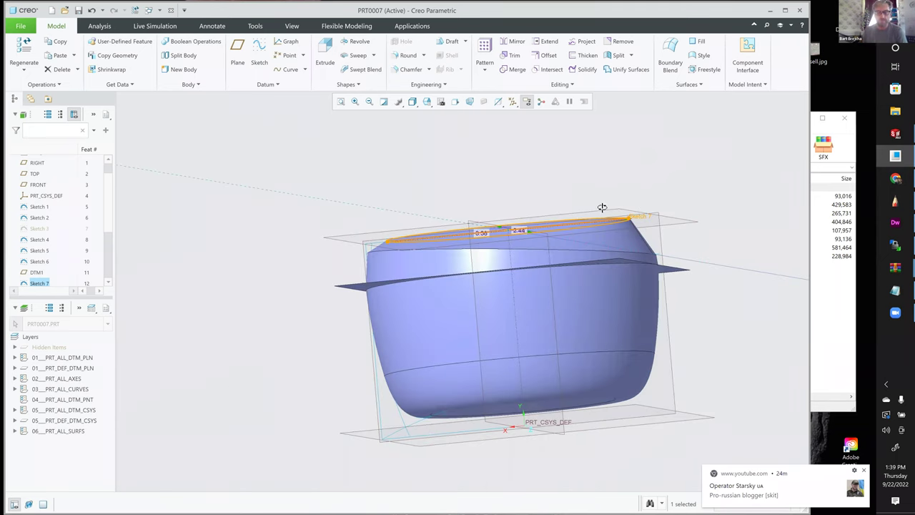
key("ctrl+d")
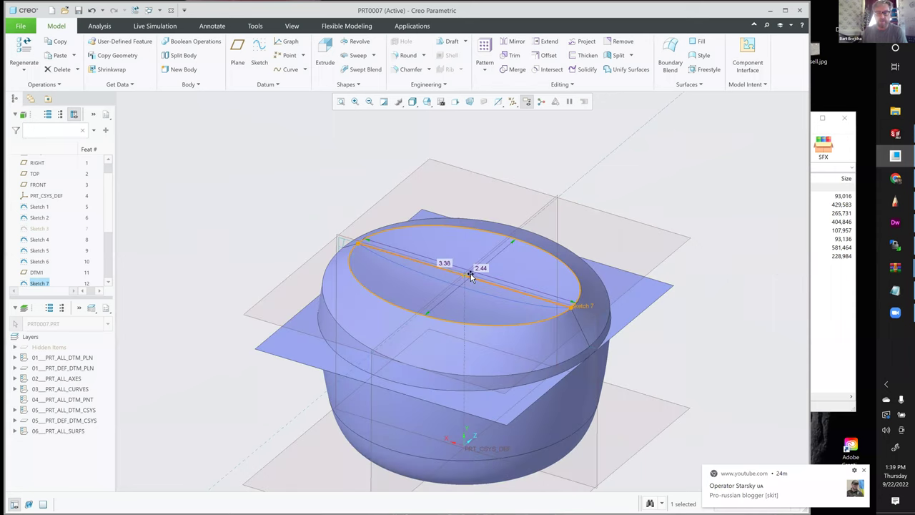
middle_click_drag(512, 241, 519, 232)
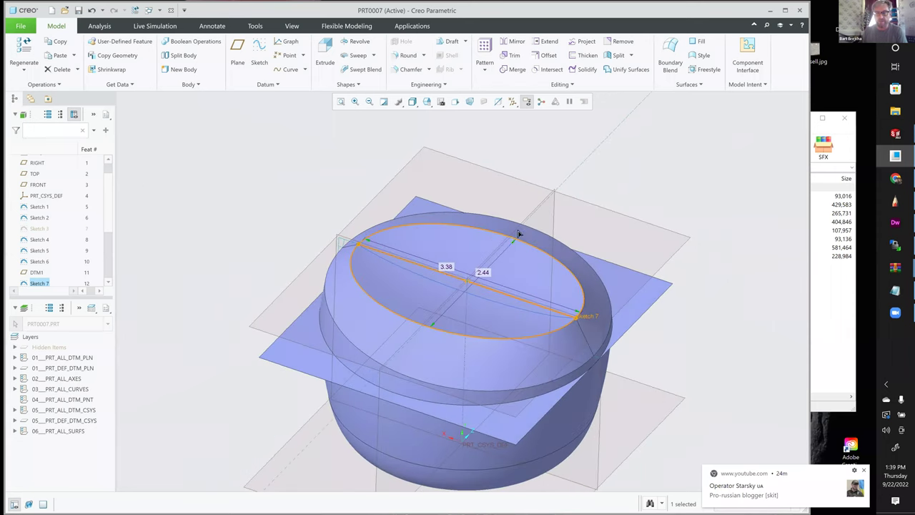
left_click_drag(514, 236, 514, 233)
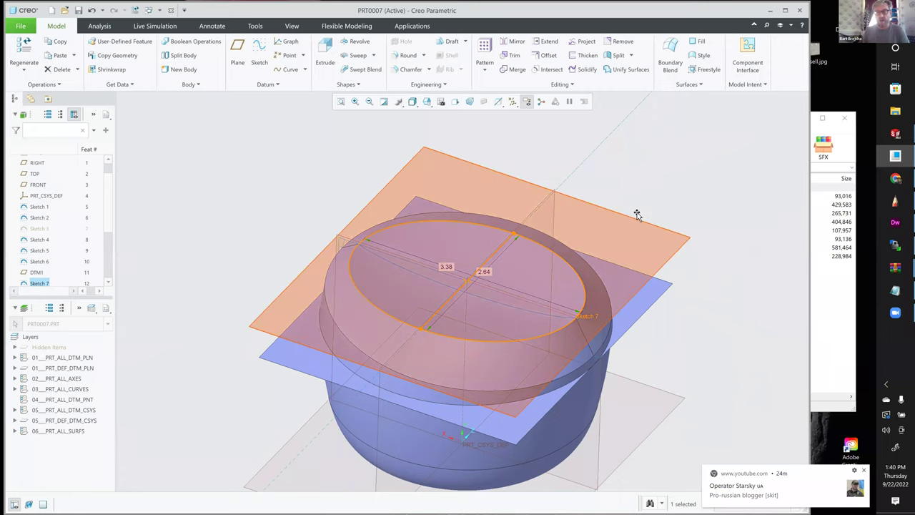
Step: Shorten the ellipse's major axis to about 2.93 directly on the model and check the updated dished surface from several angles
middle_click_drag(436, 296, 476, 284)
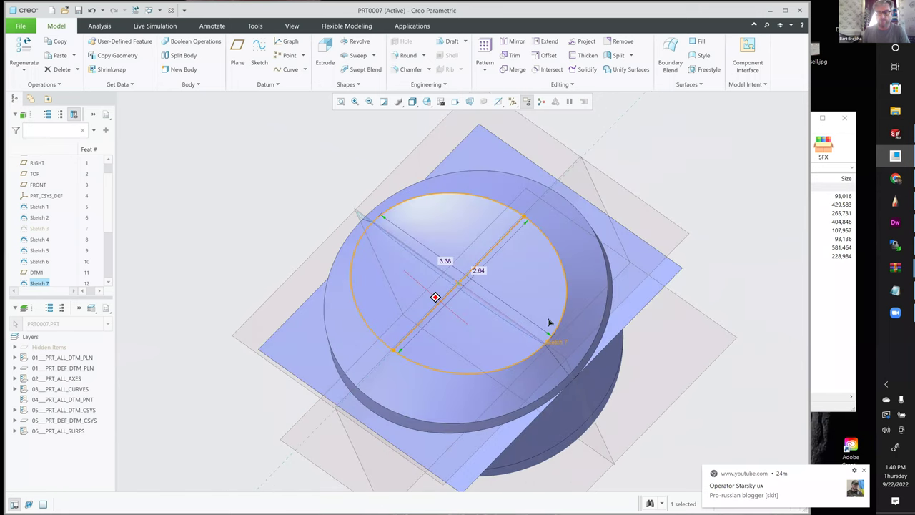
middle_click_drag(542, 318, 542, 319)
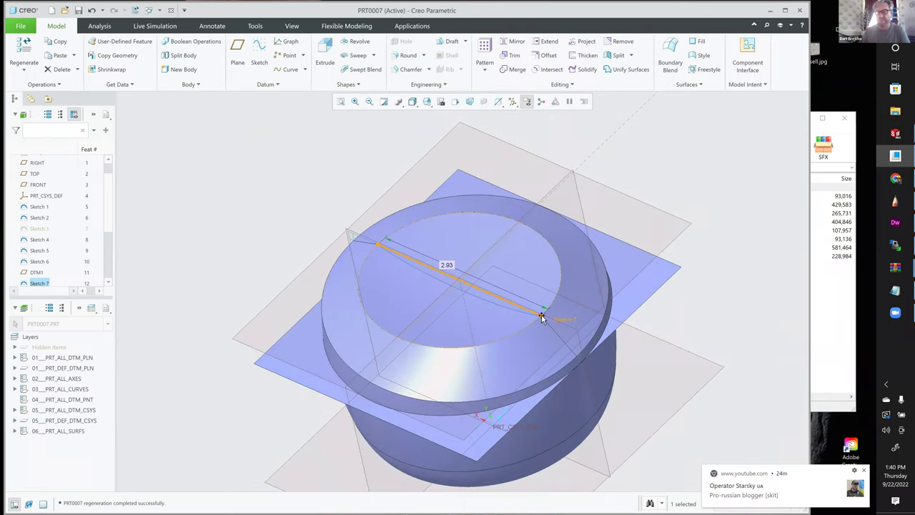
left_click(572, 131)
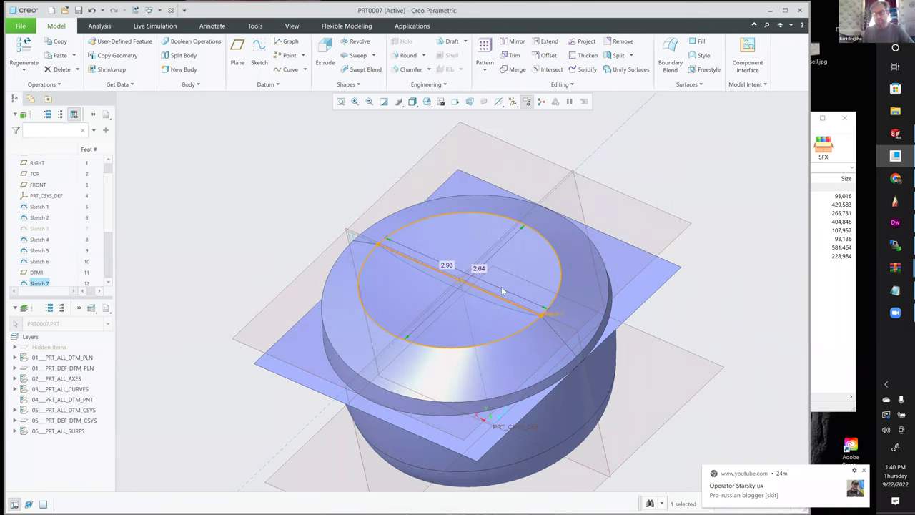
middle_click_drag(477, 309, 484, 301)
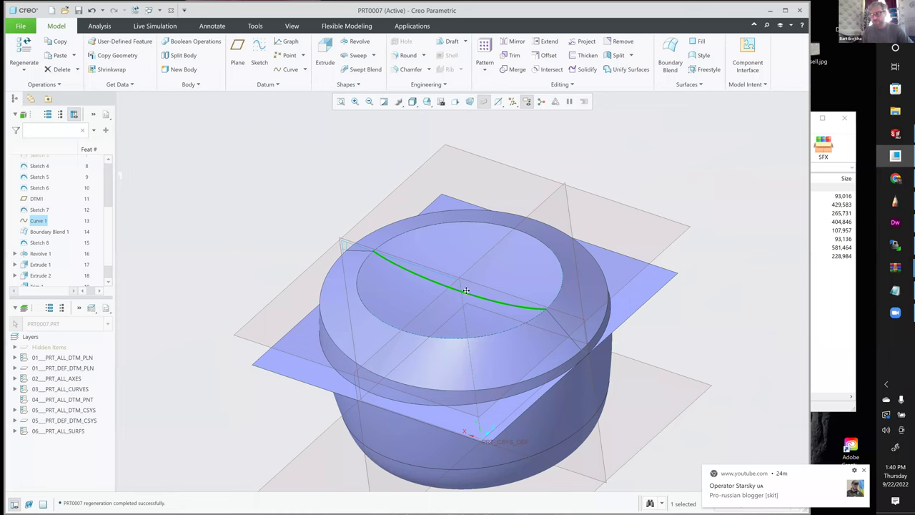
middle_click_drag(562, 237, 629, 186)
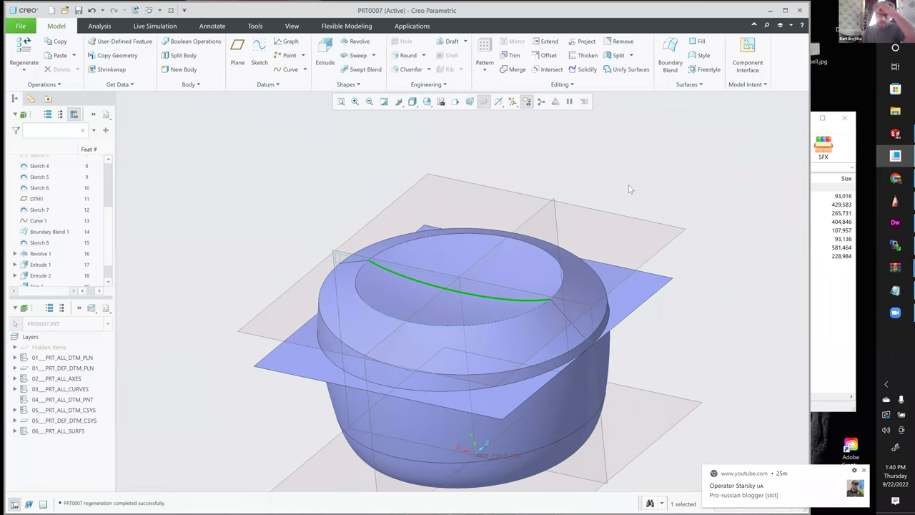
scroll(631, 189, "up", 2)
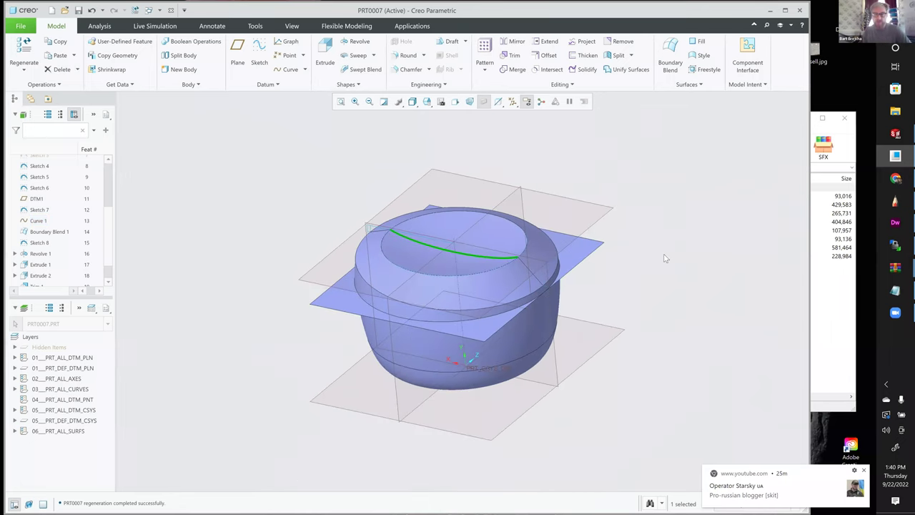
middle_click_drag(664, 257, 660, 229)
middle_click_drag(615, 264, 616, 266)
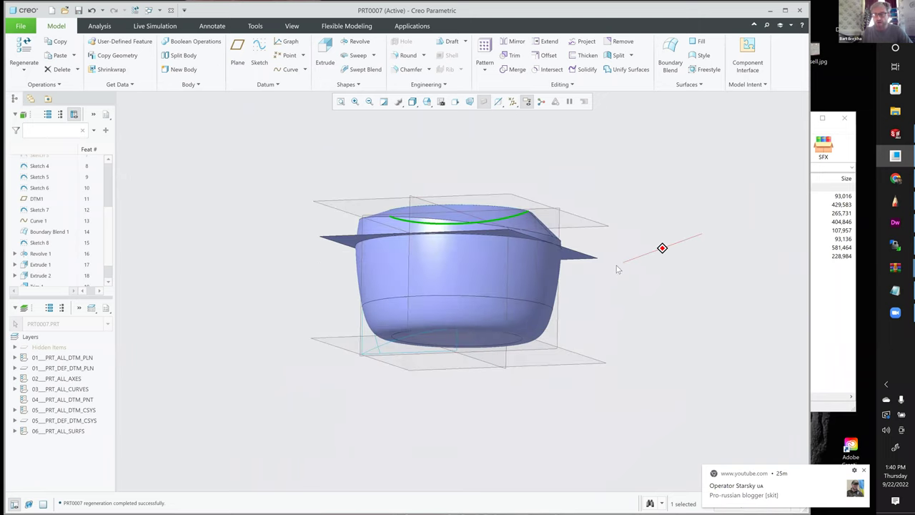
key("ctrl+d")
Step: Create a new Design assembly named olay901 using the default template
left_click(17, 29)
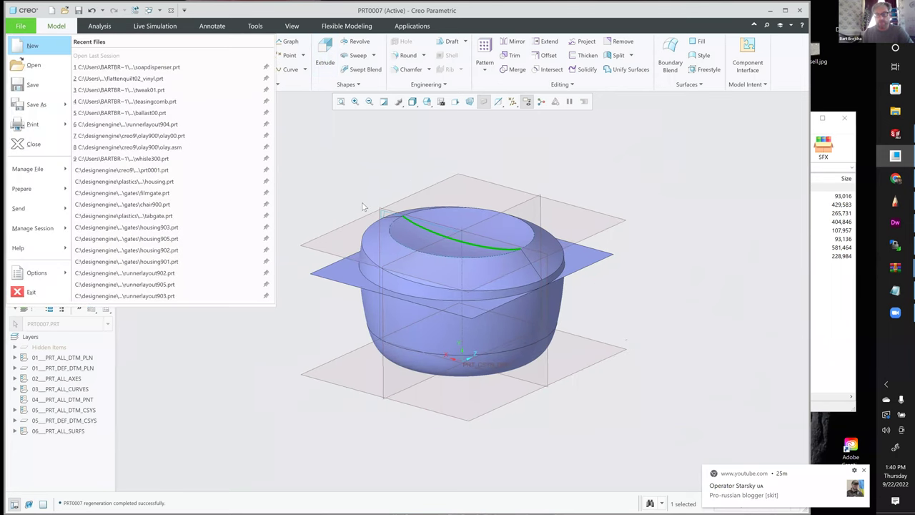
key("ctrl+n")
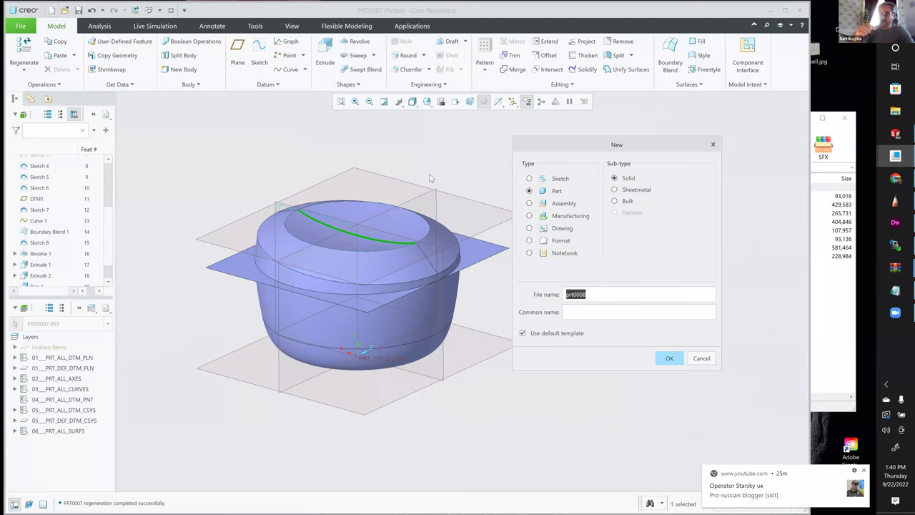
left_click(430, 177)
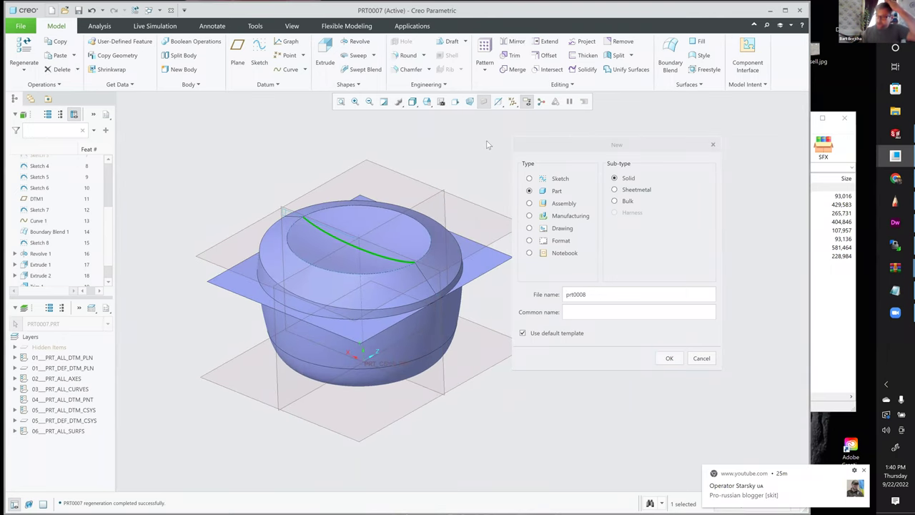
key("ctrl+n")
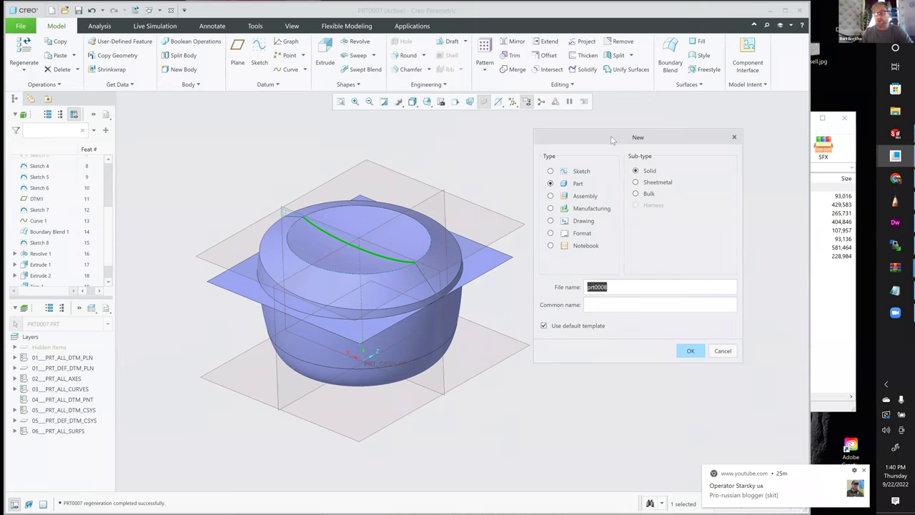
left_click(570, 189)
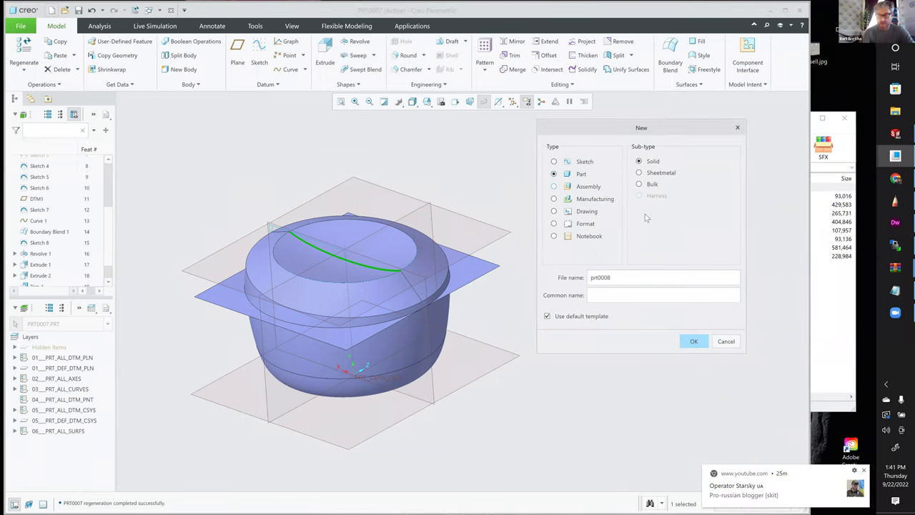
left_click(588, 186)
type("o")
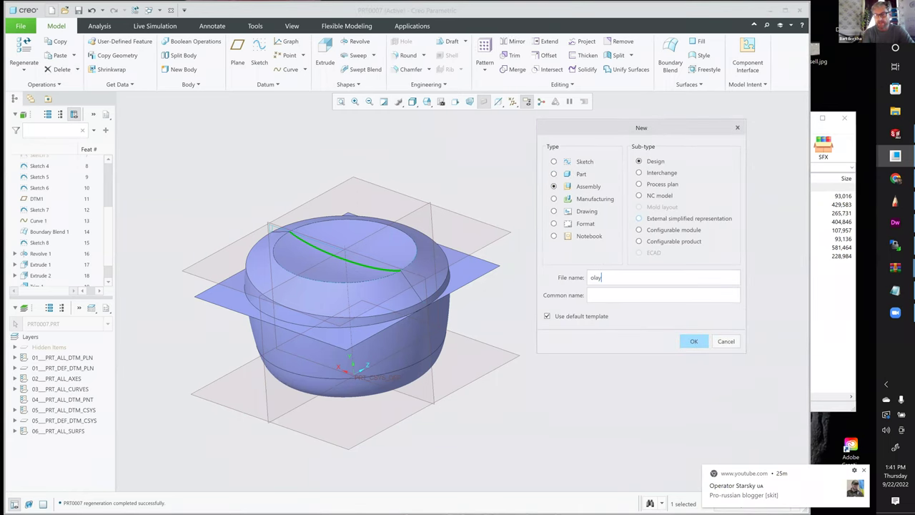
type("lay9")
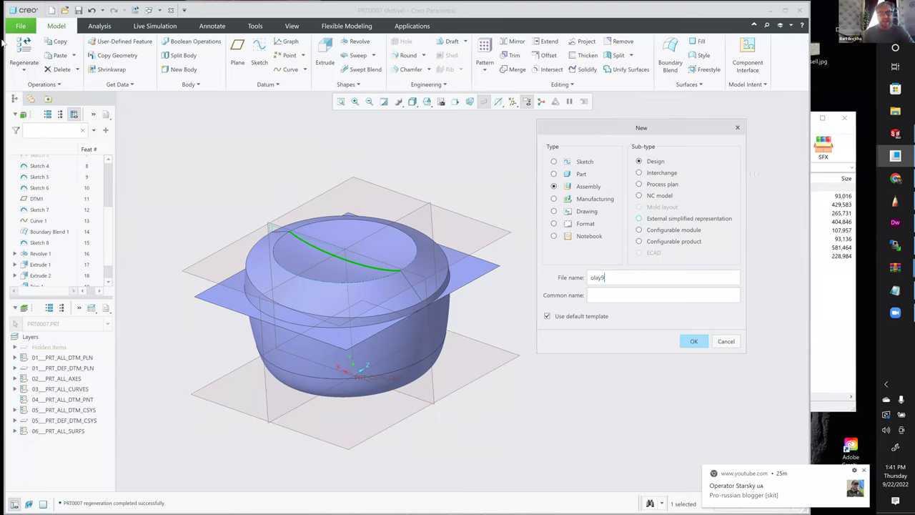
type("01")
key("Return")
Step: Create a standard skeleton model component in the assembly with the file name OLAY901_000
left_click(168, 42)
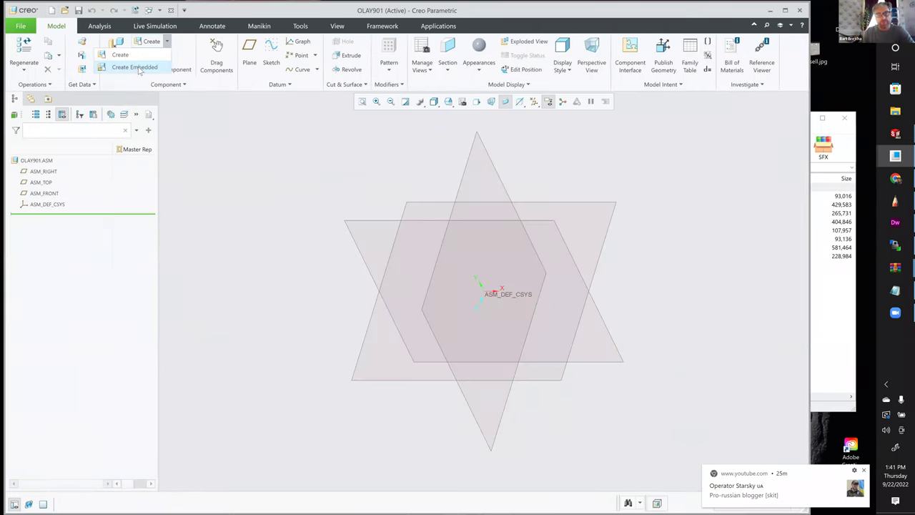
left_click(135, 55)
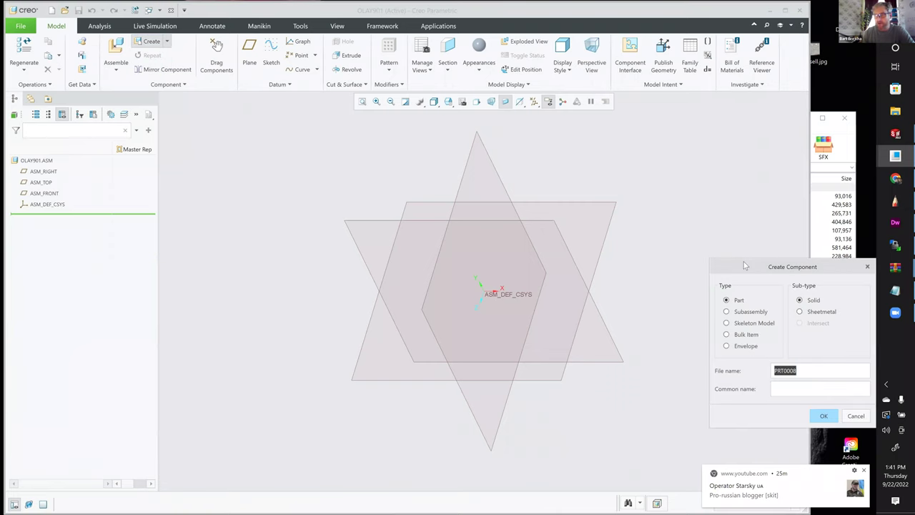
left_click(613, 223)
left_click(685, 272)
key("shift+End")
type("00")
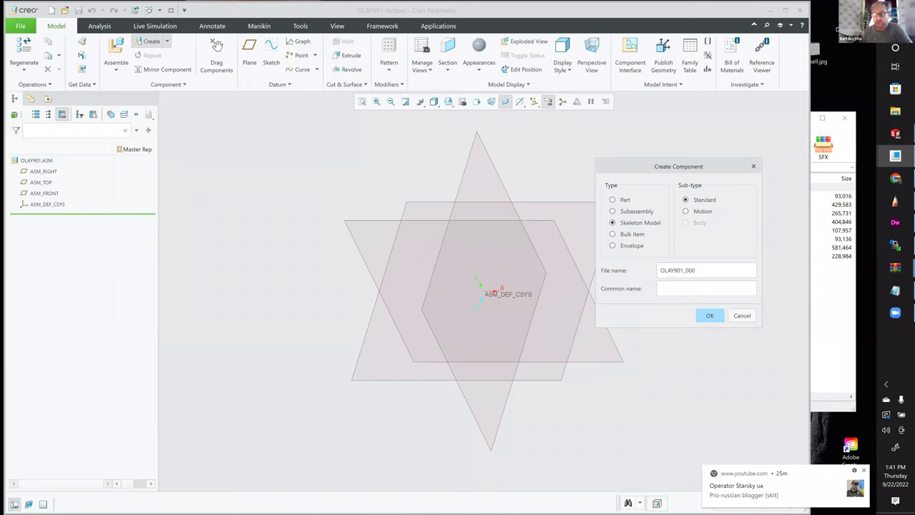
left_click(710, 316)
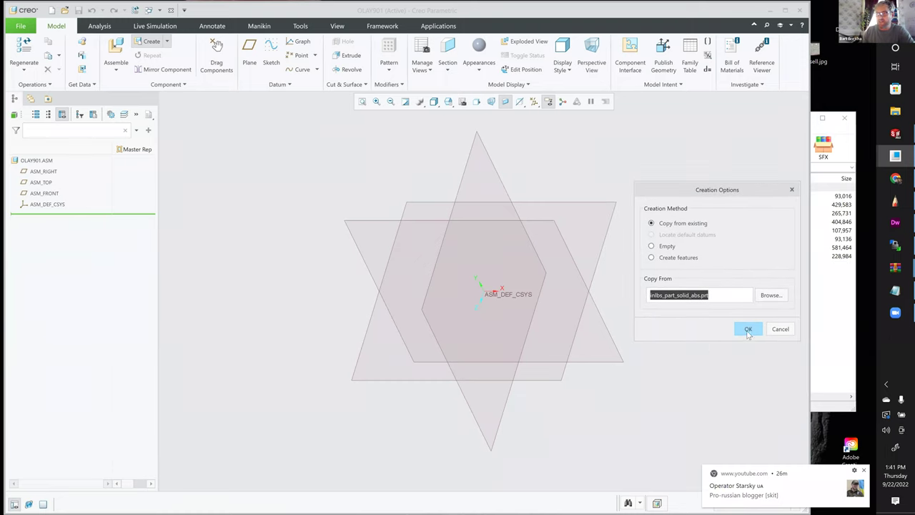
Step: Preview the in-session part prt0007.prt and use it as the existing model from which the skeleton is copied
left_click(731, 287)
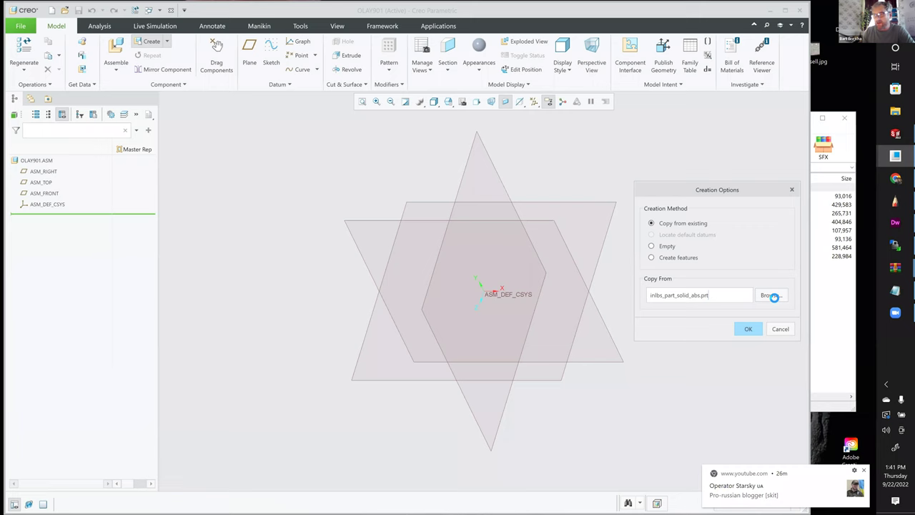
left_click(286, 194)
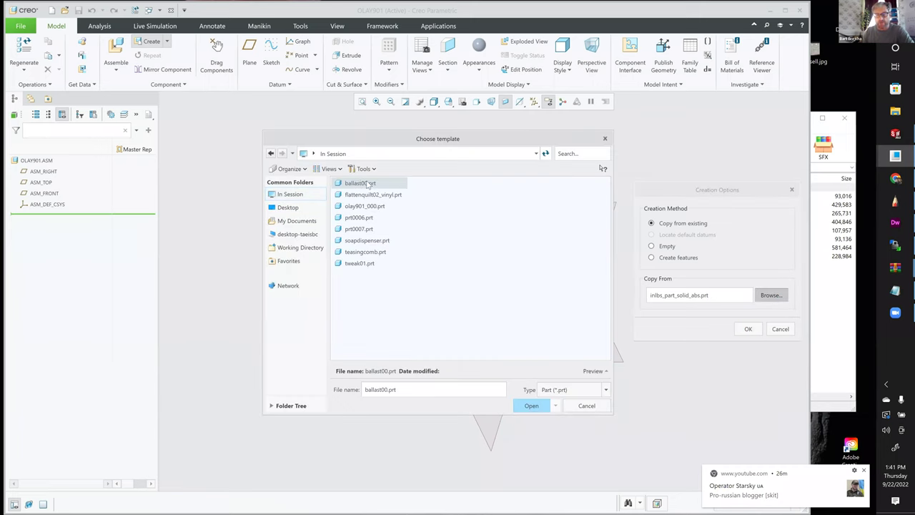
left_click(362, 251)
left_click(358, 241)
left_click(359, 228)
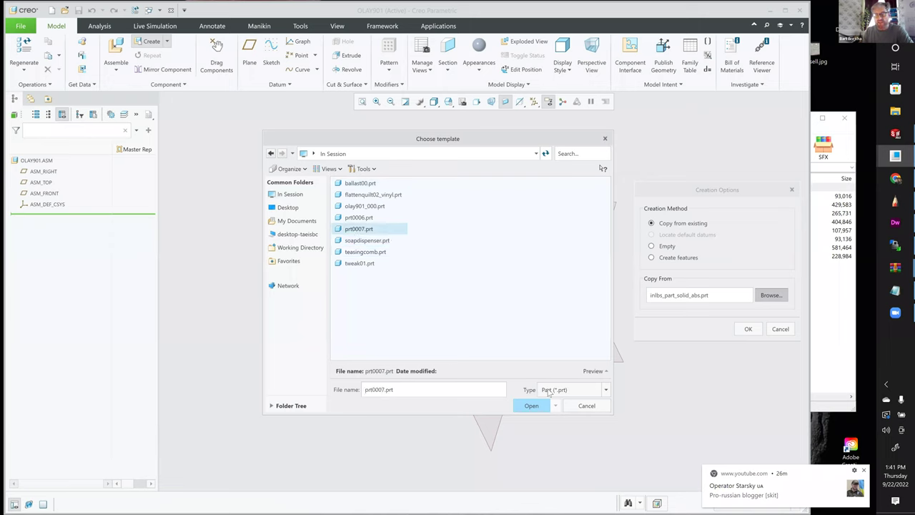
left_click(593, 370)
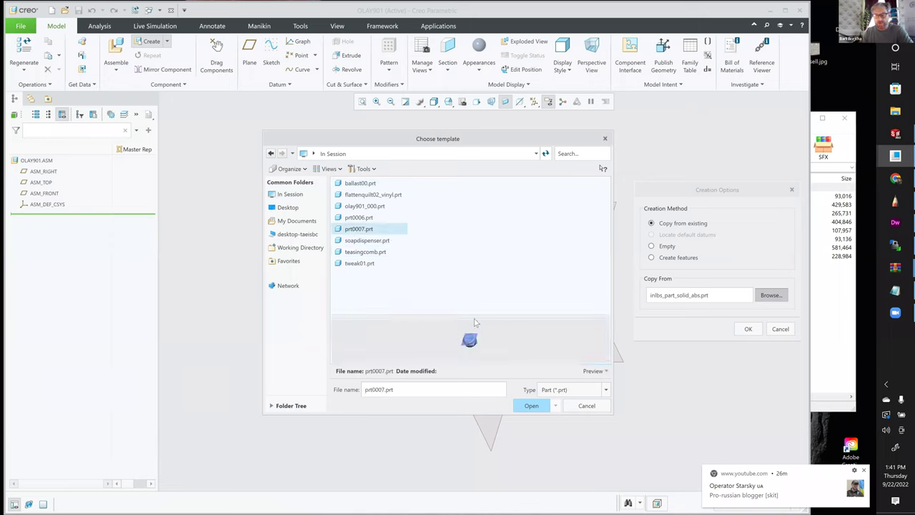
mouse_move(476, 332)
middle_mouse_down()
mouse_move(486, 333)
mouse_move(441, 337)
mouse_move(534, 338)
middle_mouse_up()
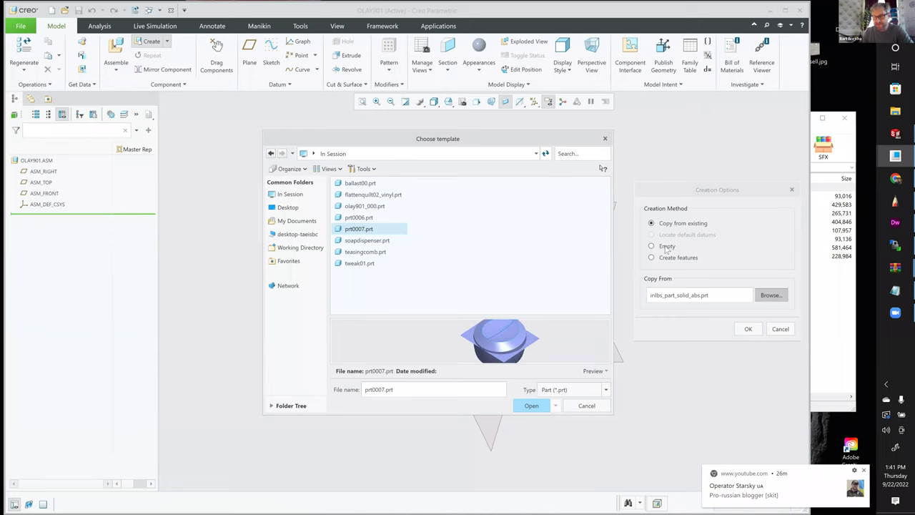
left_click(531, 405)
middle_click(669, 259)
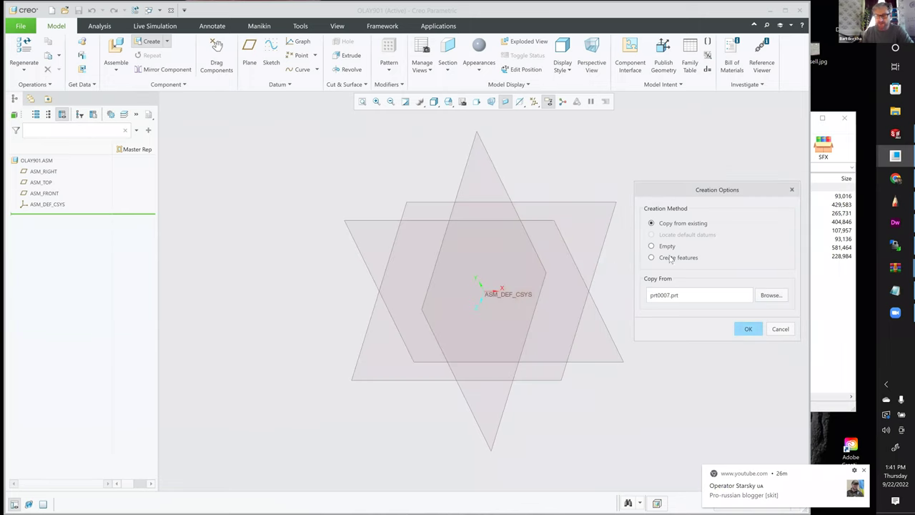
Step: Examine the copied skeleton's surfaces and datum planes in the assembly from several angles
middle_click_drag(199, 243, 184, 231)
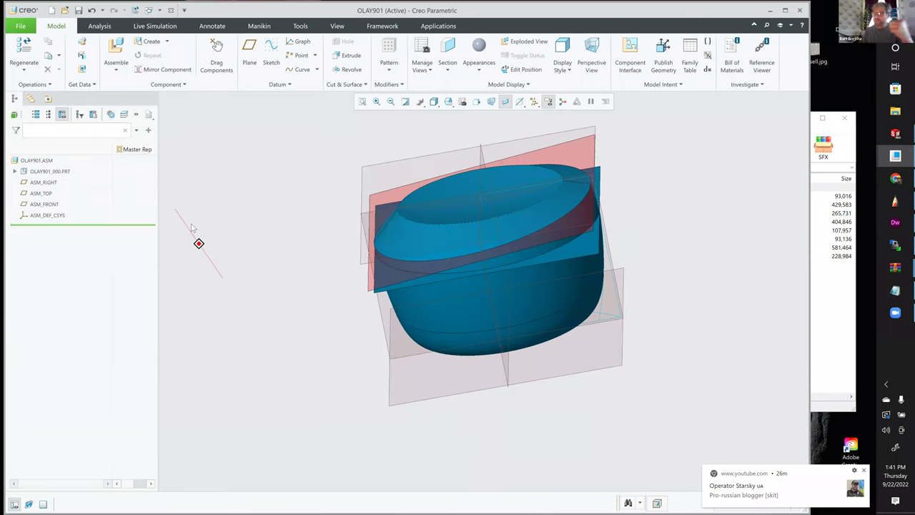
key("ctrl+d")
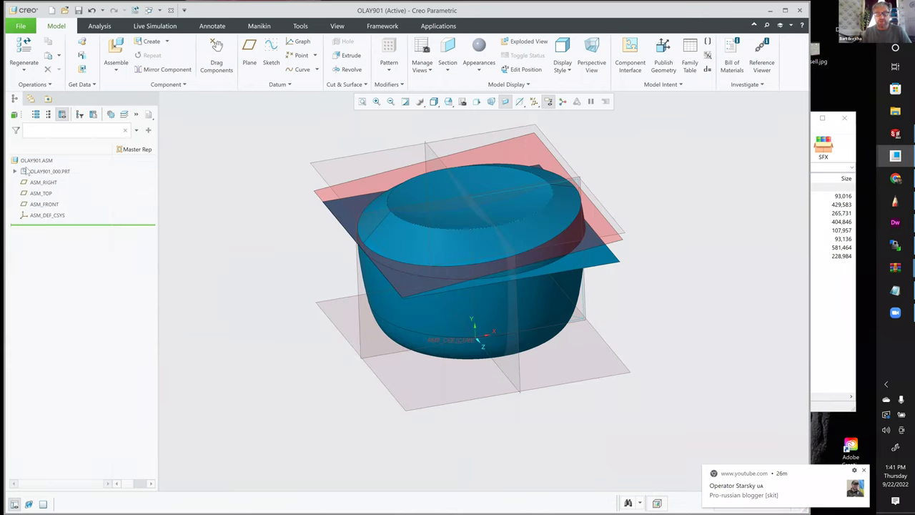
left_click(25, 175)
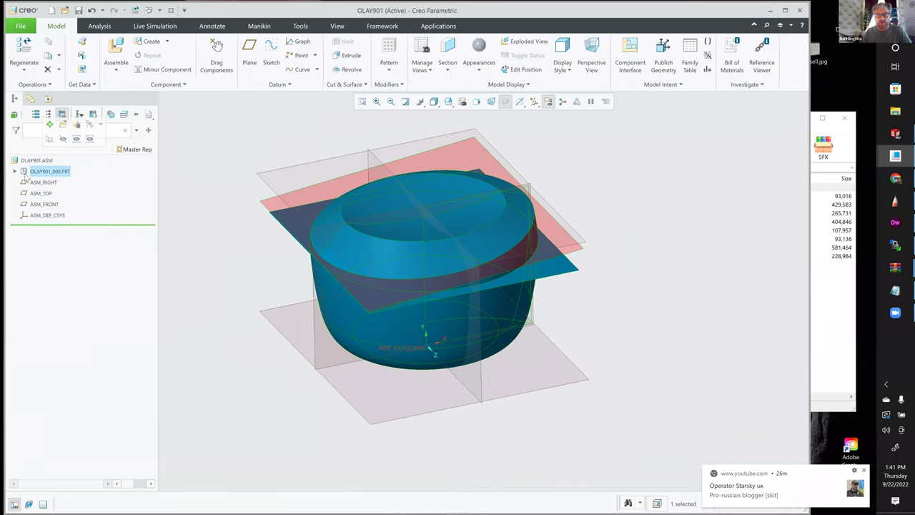
left_click(255, 149)
middle_click_drag(260, 145, 323, 180, "shift")
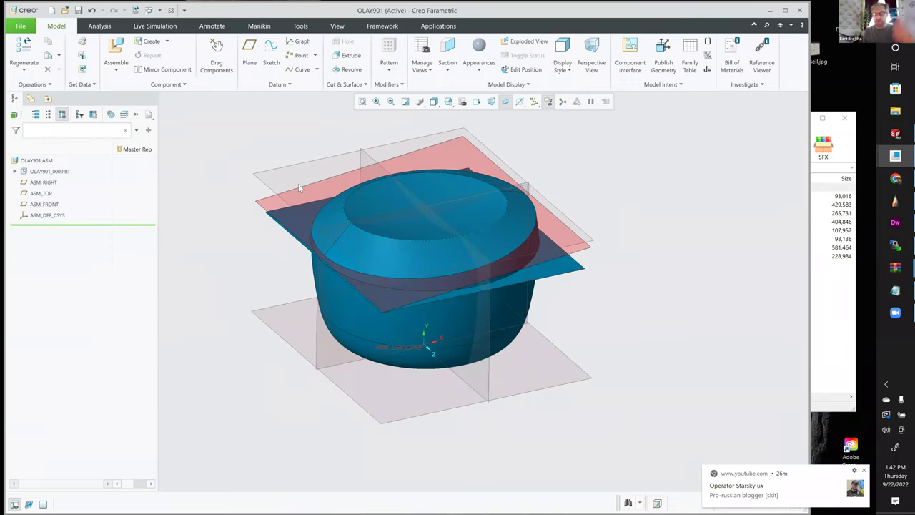
middle_click_drag(263, 169, 306, 191, "shift")
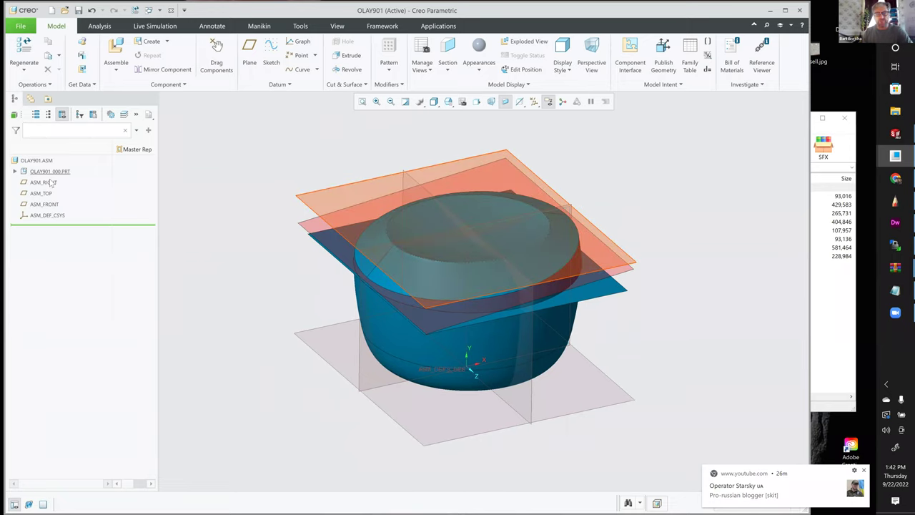
middle_click_drag(260, 165, 256, 147)
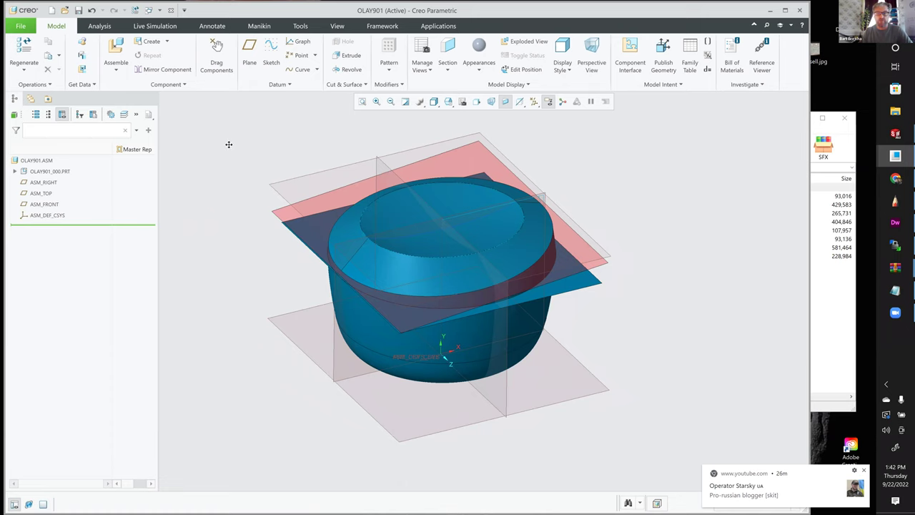
Step: Create a solid part component in the assembly with the file name olay901_001_lid
mouse_move(208, 148)
middle_mouse_down("shift")
mouse_move(228, 145)
mouse_move(214, 147)
middle_mouse_up("shift")
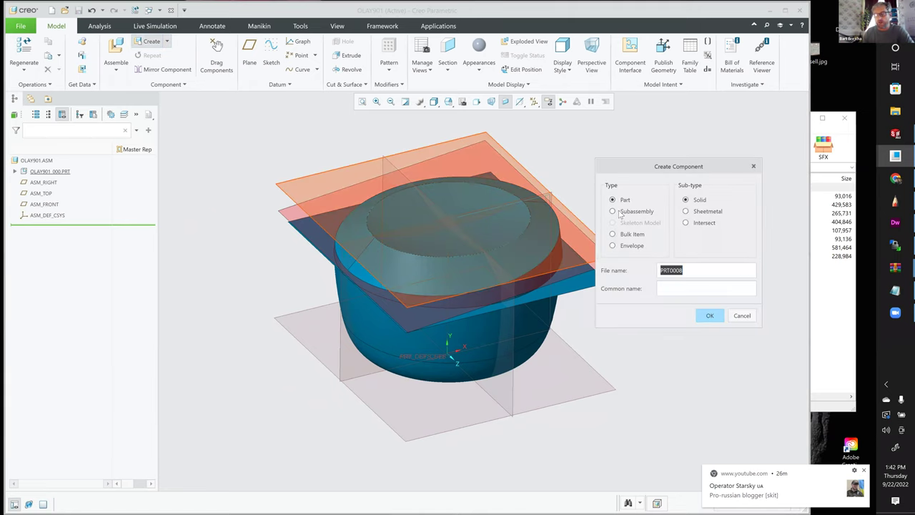
type("olay")
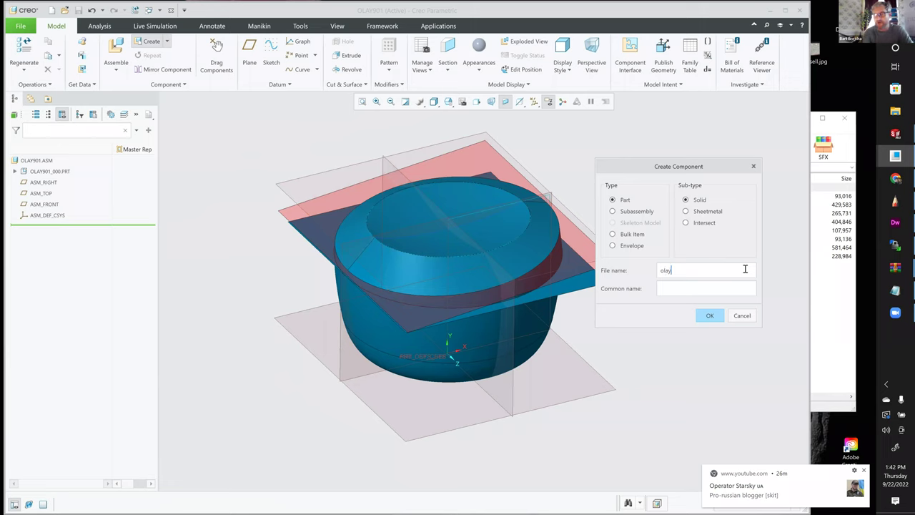
type("901_001_lid")
key("Return")
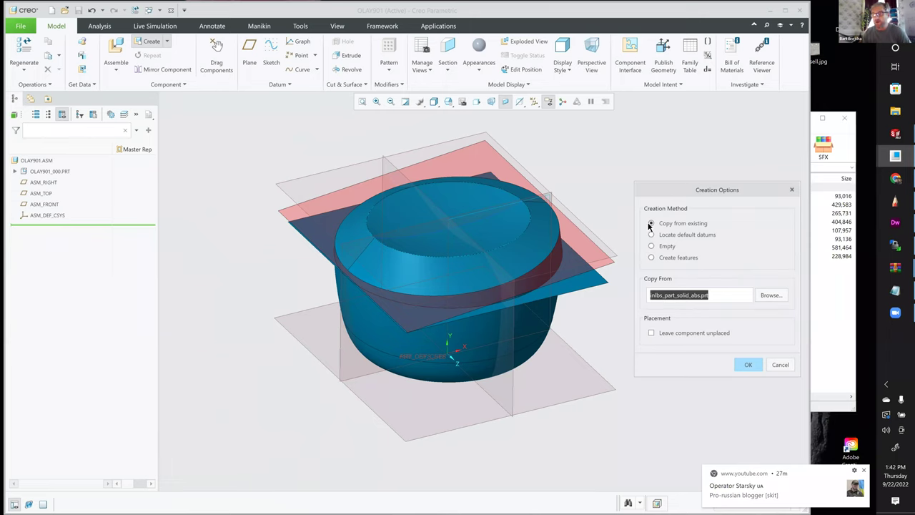
Step: Copy the lid part from inlbs_part_solid_abs.prt and place it in the assembly with the Default constraint
key("Return")
right_click(629, 352)
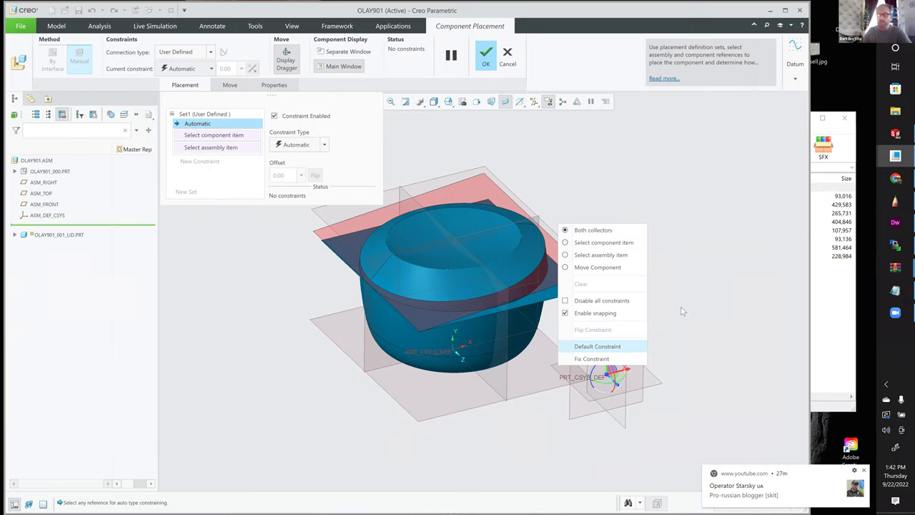
key("Return")
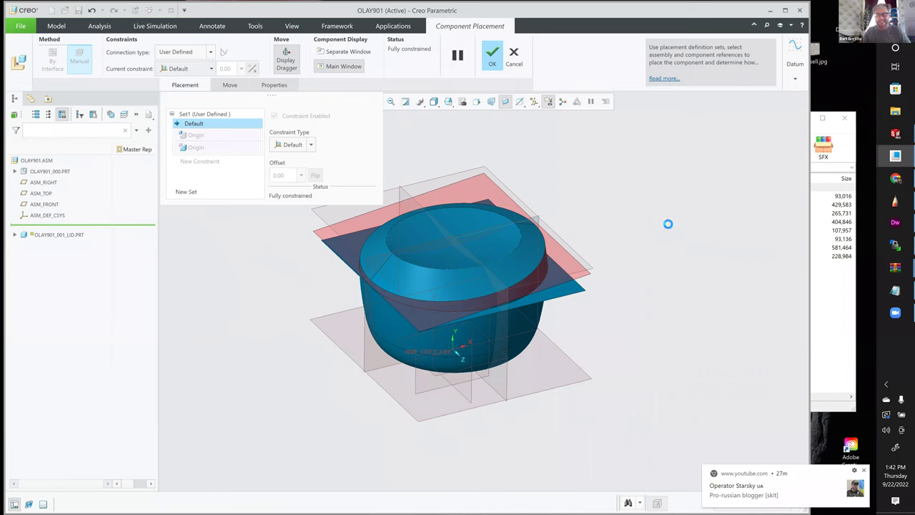
Step: Accept the lid's placement in the assembly and open the skeleton part OLAY901_000.PRT in its own window
middle_click_drag(652, 222, 684, 239, "shift")
middle_click(42, 227)
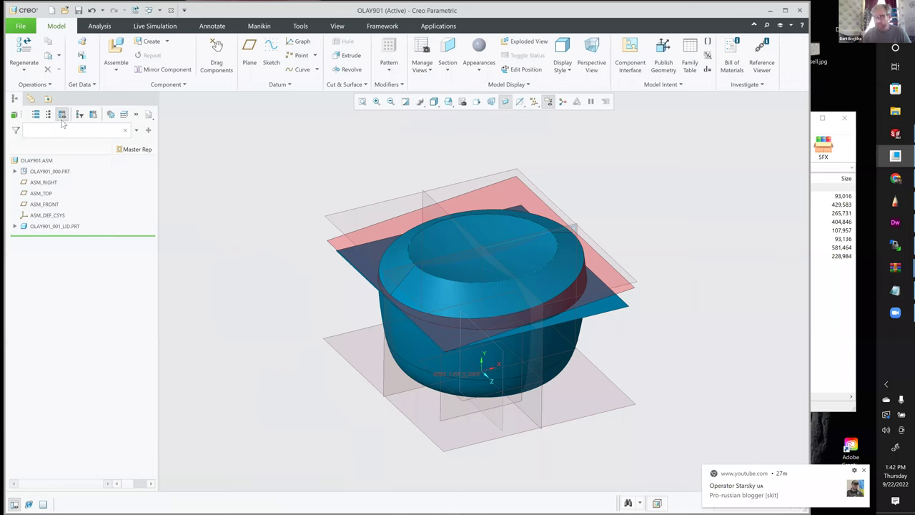
left_click(48, 171)
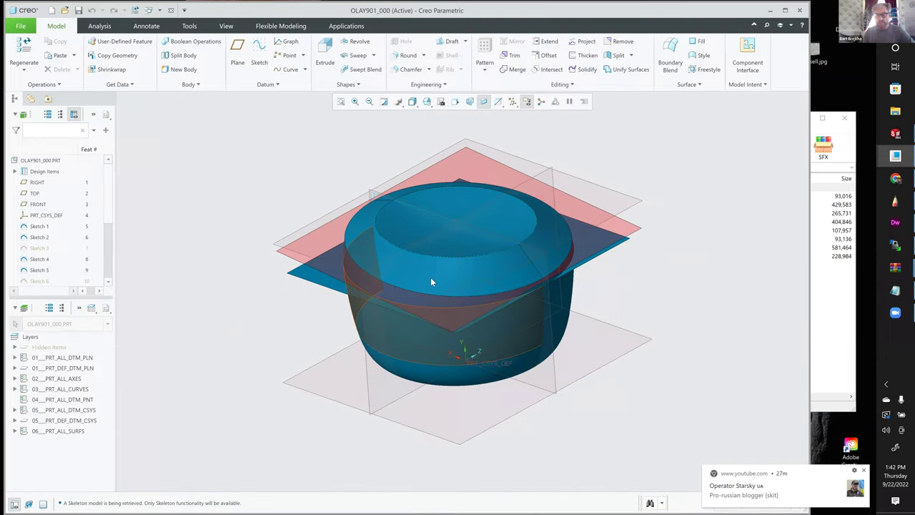
Step: Merge the Revolve 1, Boundary Blend 2 and Boundary Blend 1 quilts into a single quilt in the skeleton
left_click(420, 250)
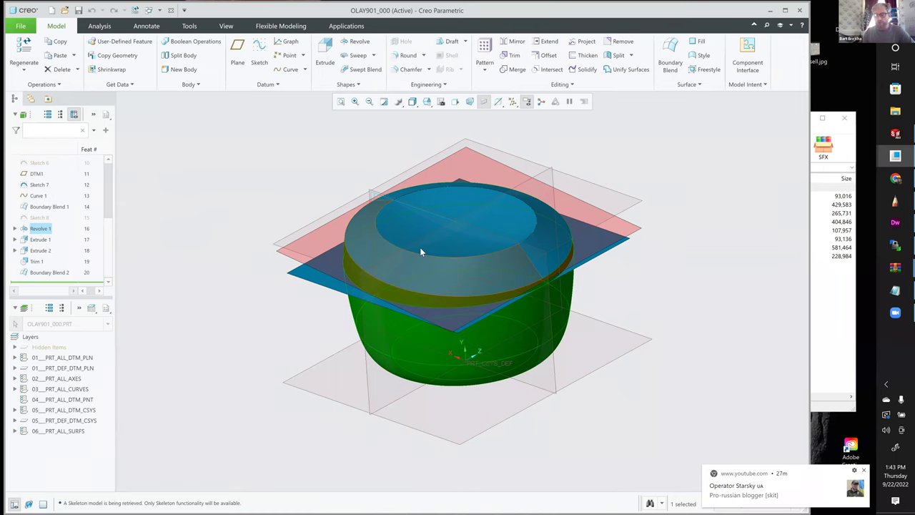
mouse_move(649, 369)
middle_mouse_down()
mouse_move(648, 340)
mouse_move(647, 363)
middle_mouse_up()
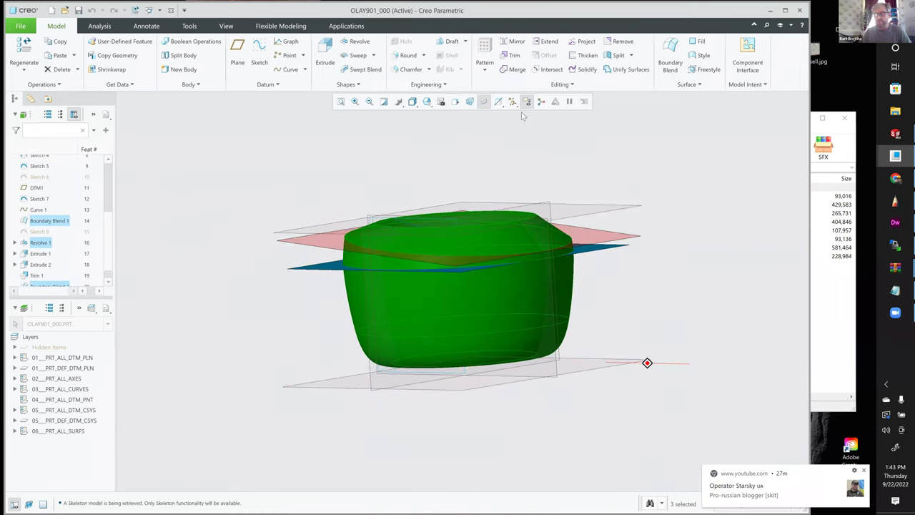
key("ctrl+d")
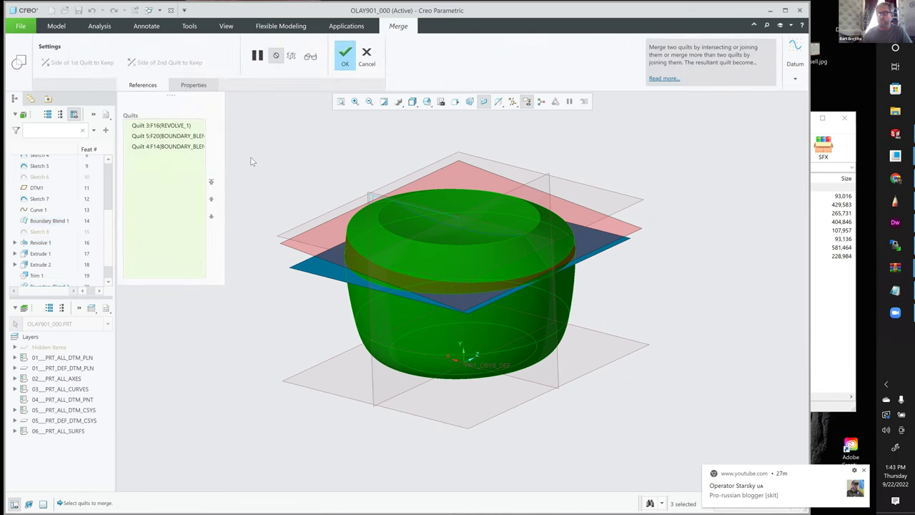
middle_click(251, 161)
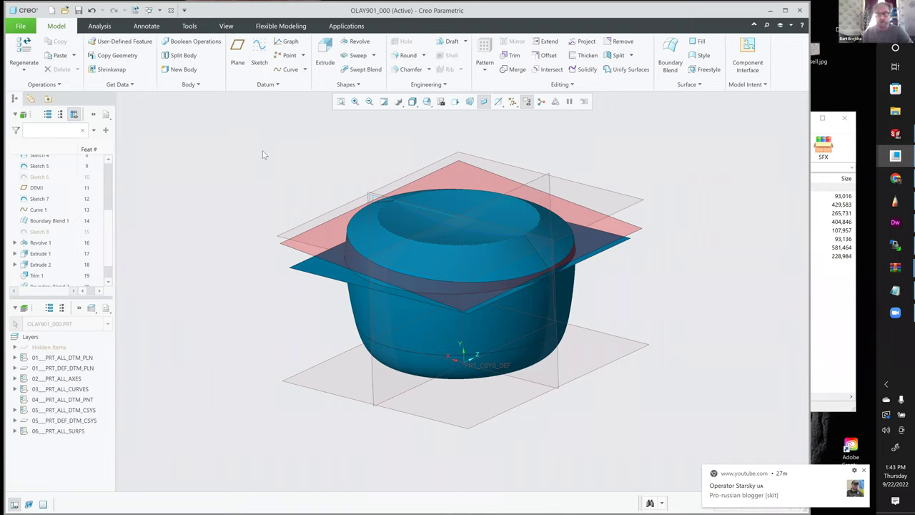
middle_click_drag(192, 141, 196, 143)
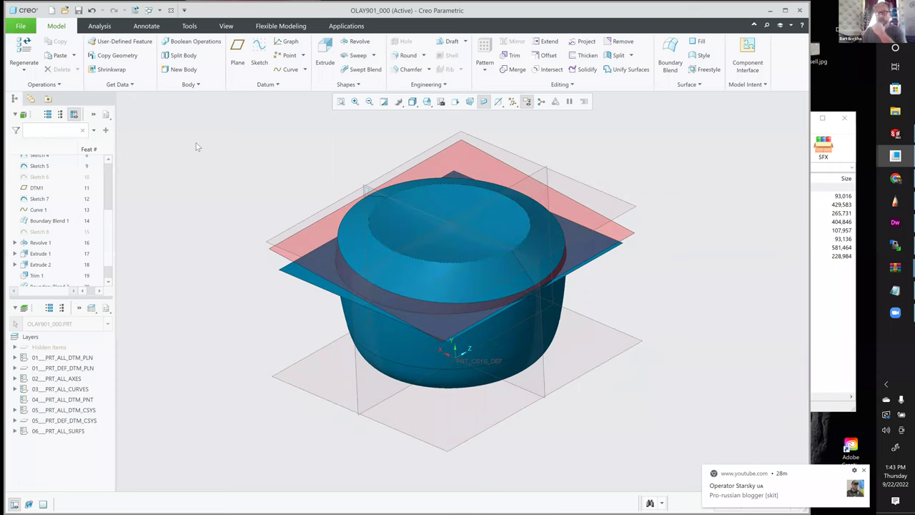
left_click(151, 10)
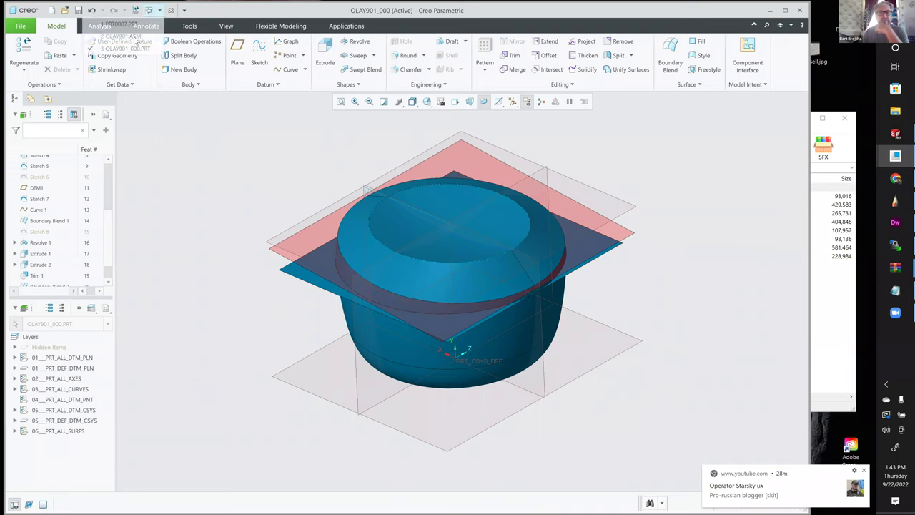
left_click(170, 160)
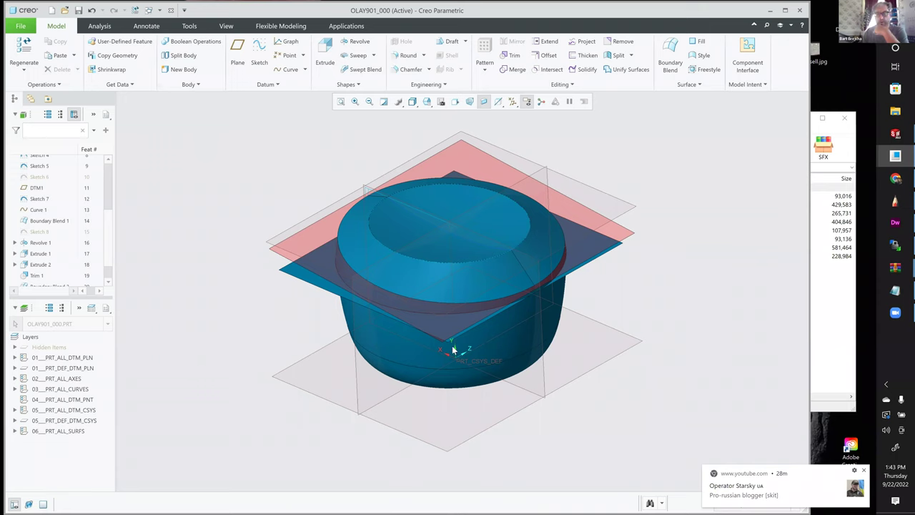
Step: Publish the merged jar quilt as a Publish Geometry feature and name it jar_pub
left_click(377, 335)
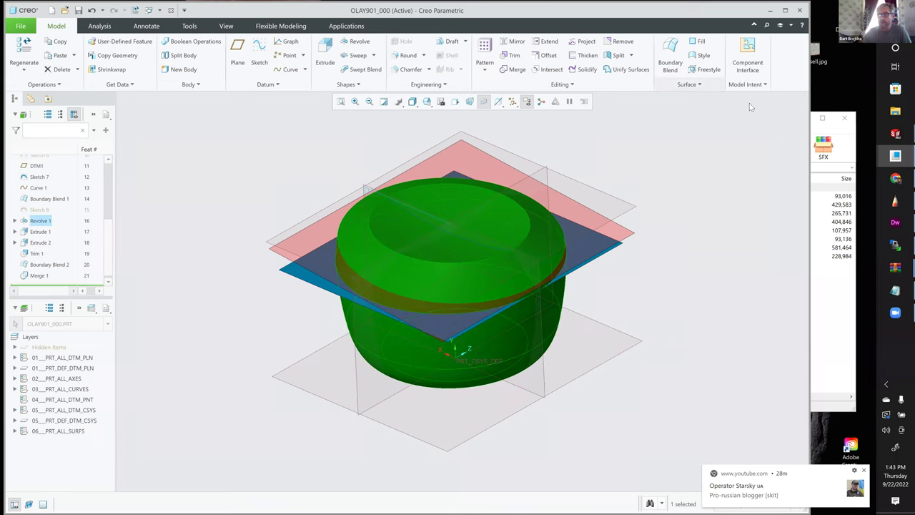
left_click(745, 85)
left_click(710, 108)
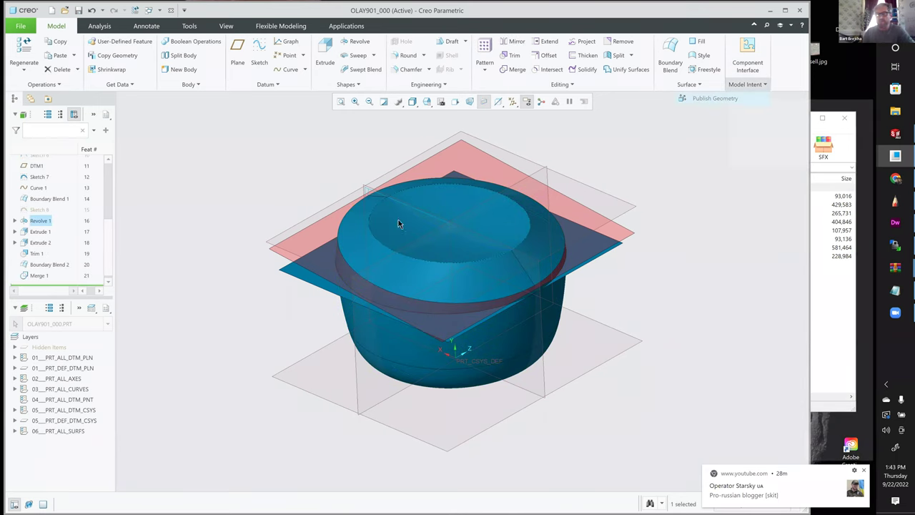
left_click(763, 99)
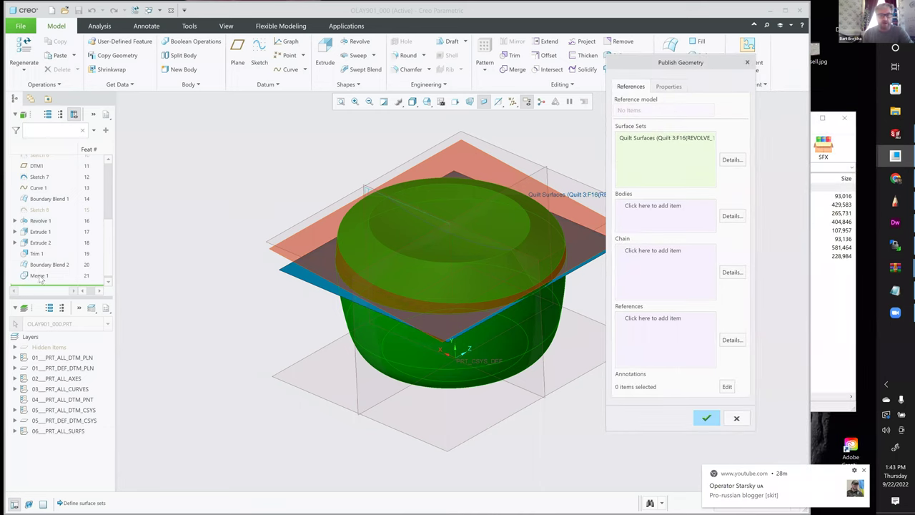
middle_click(41, 281)
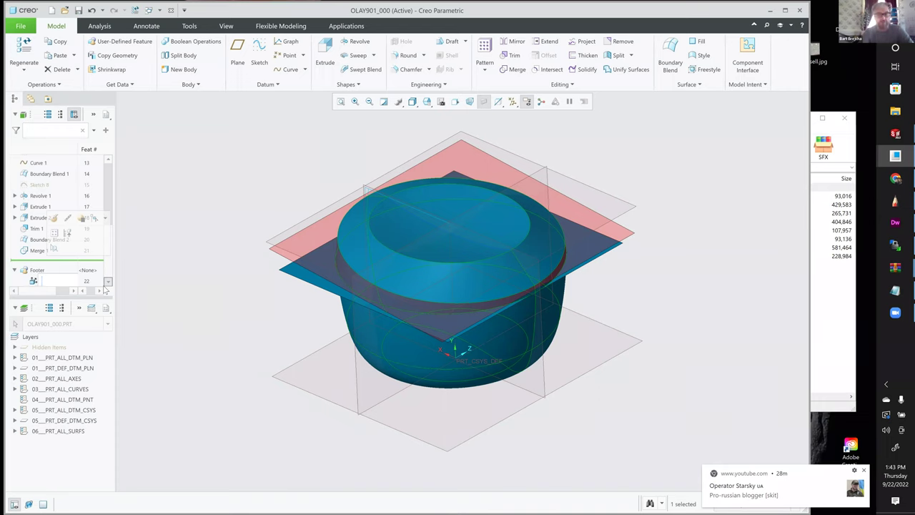
type("jar_pu")
key("Return")
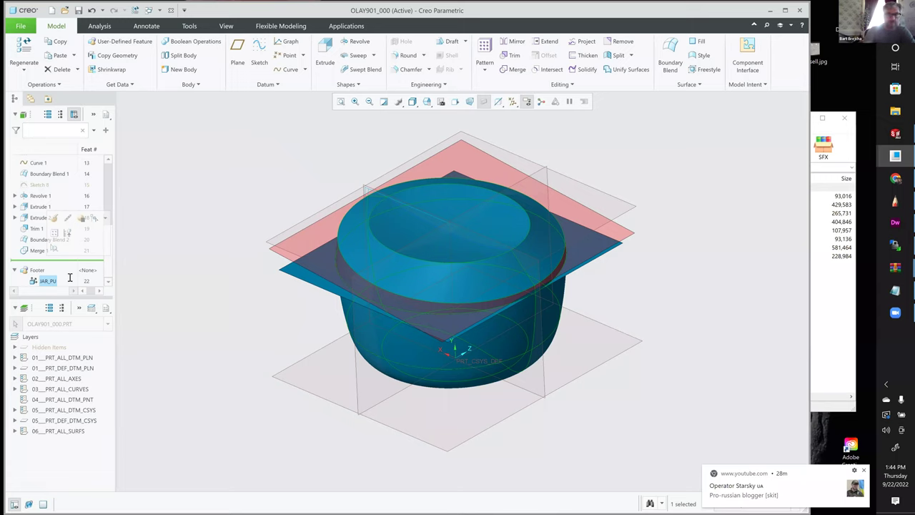
Step: Publish the Extrude 2 quilt as a second Publish Geometry feature and name it deliation_pub
left_click(267, 257)
middle_click_drag(265, 263, 310, 265)
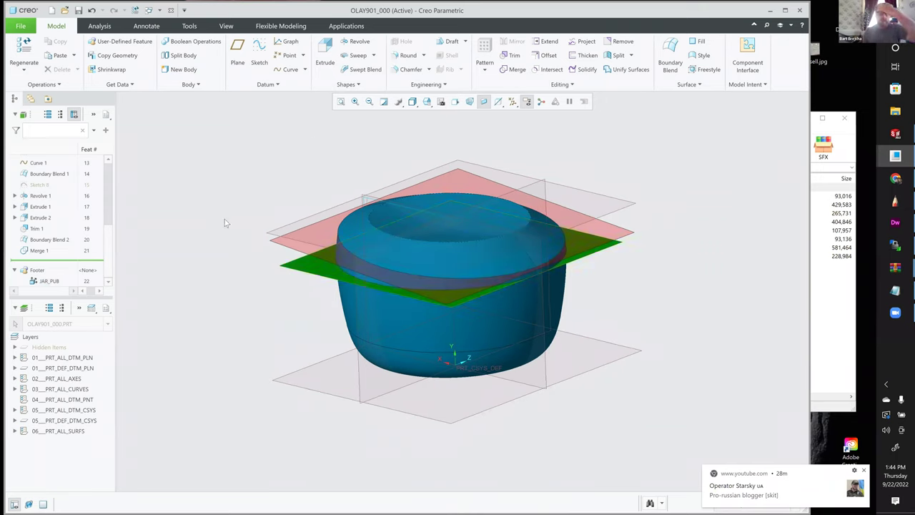
left_click(745, 85)
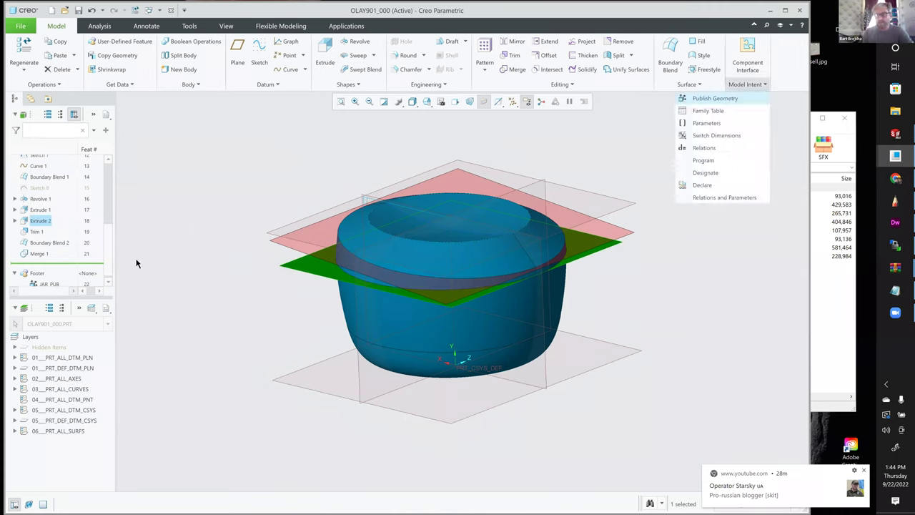
middle_click(218, 241)
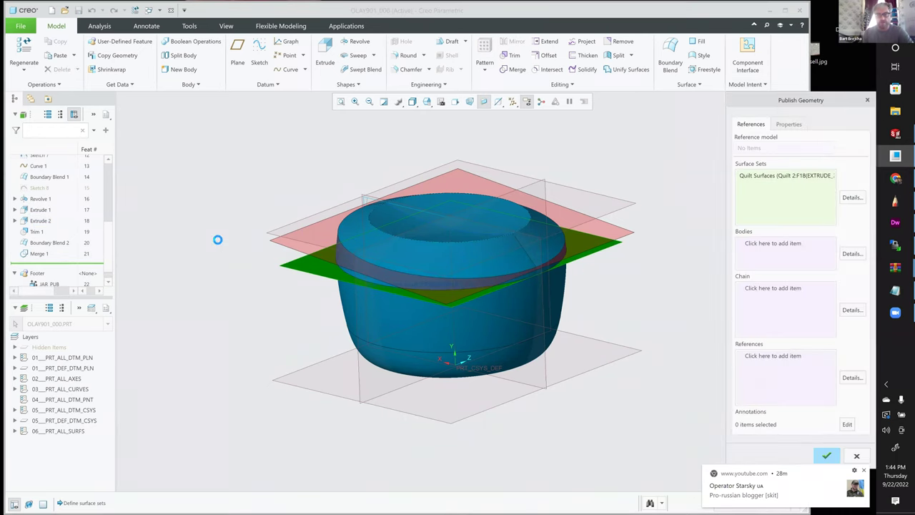
left_click(59, 281)
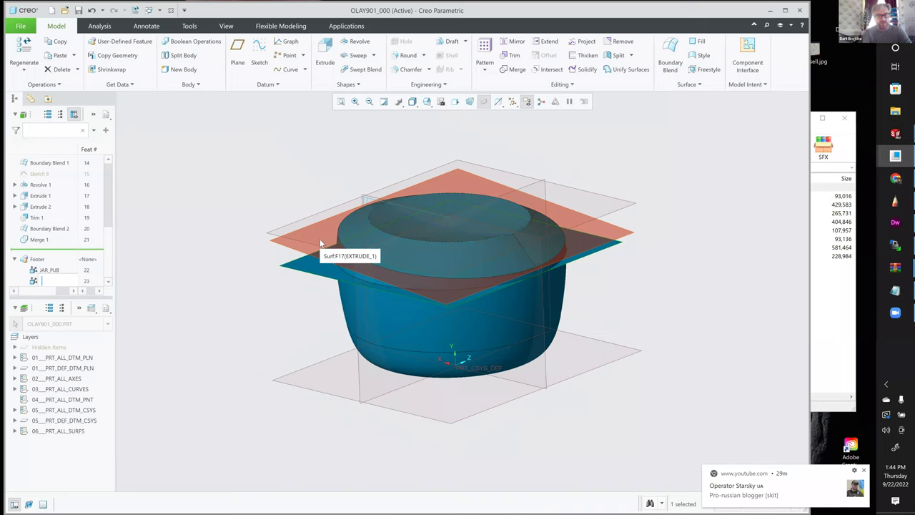
type("deliation_")
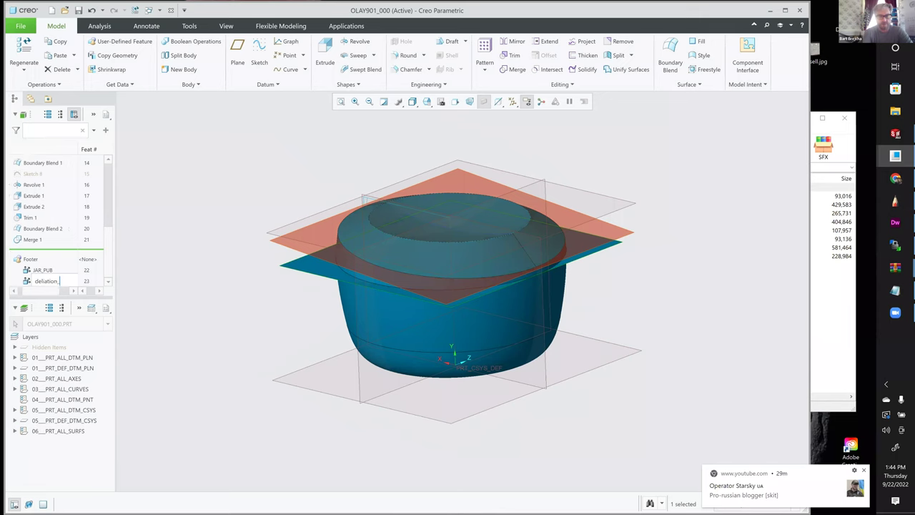
type("pub")
key("Return")
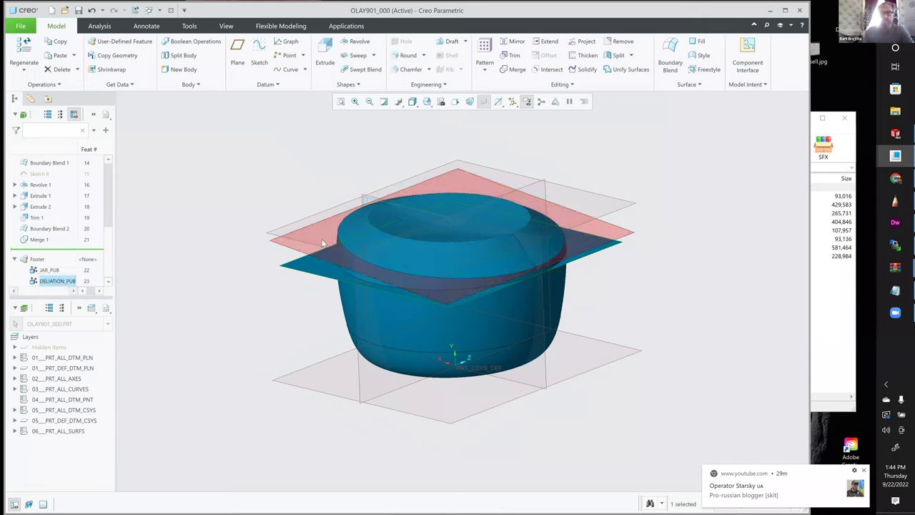
Step: Switch from the skeleton part back to the OLAY901.ASM assembly window
left_click(302, 186)
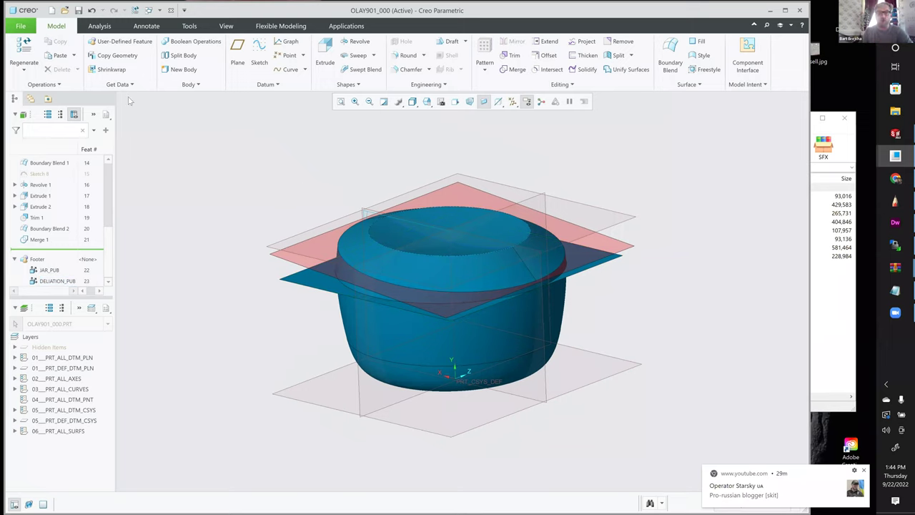
left_click(151, 11)
left_click(135, 34)
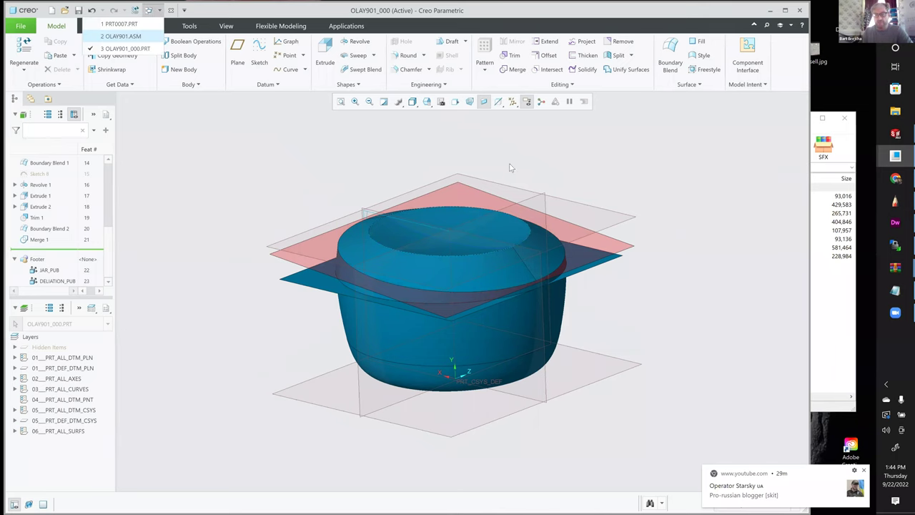
key("Return")
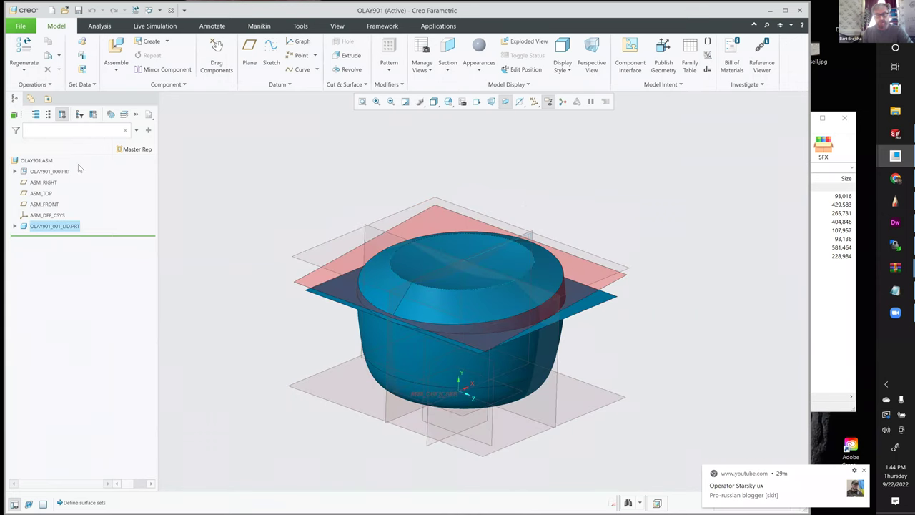
Step: With the lid part active, copy the skeleton's published JAR_PUB geometry into it
left_click(93, 56)
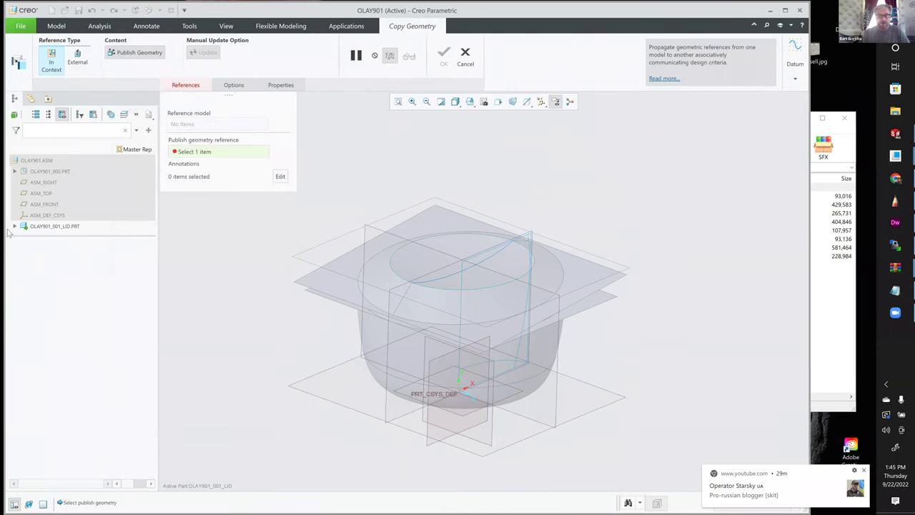
left_click(14, 172)
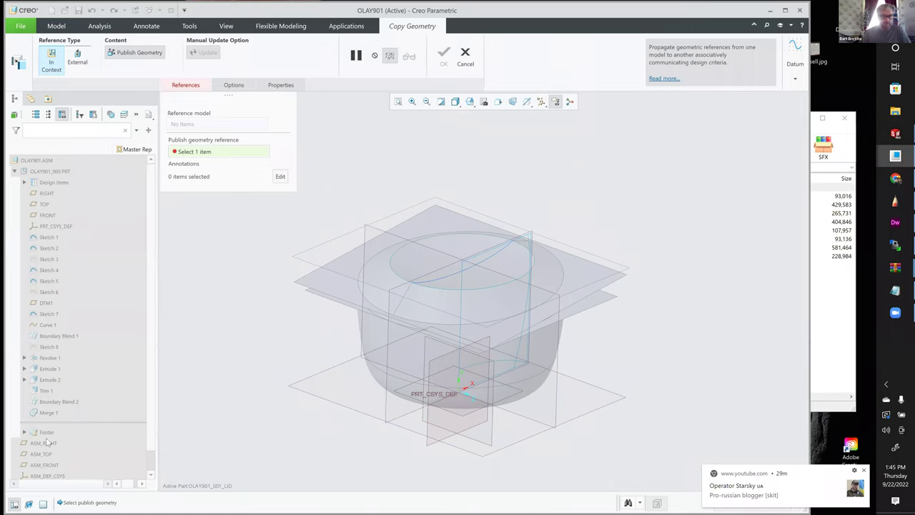
left_click(24, 432)
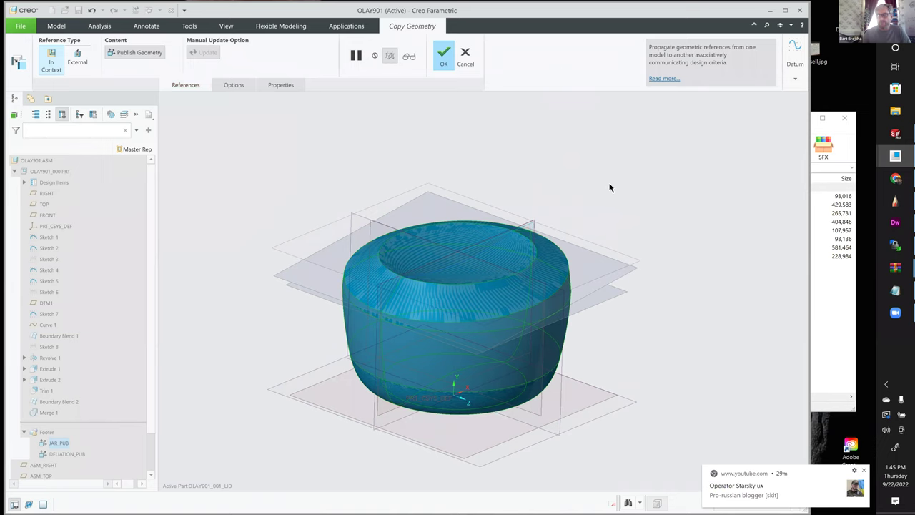
Step: Solidify the copied jar quilt with solid fill, and copy the skeleton's DELIATION_PUB surface into the lid part
left_click(102, 57)
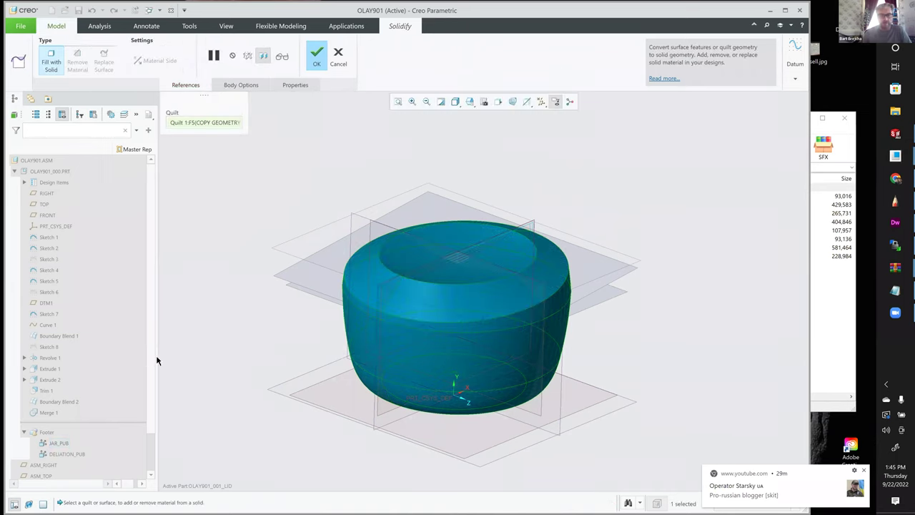
middle_click(218, 250)
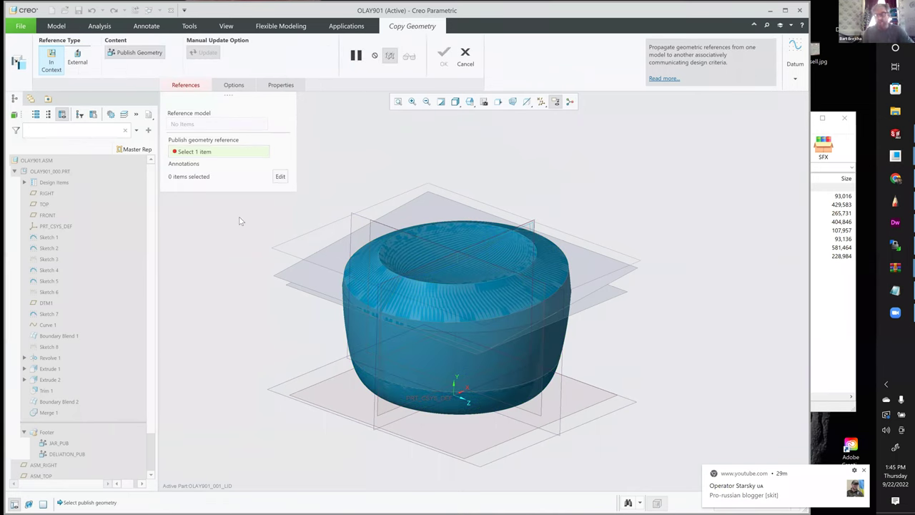
key("Escape")
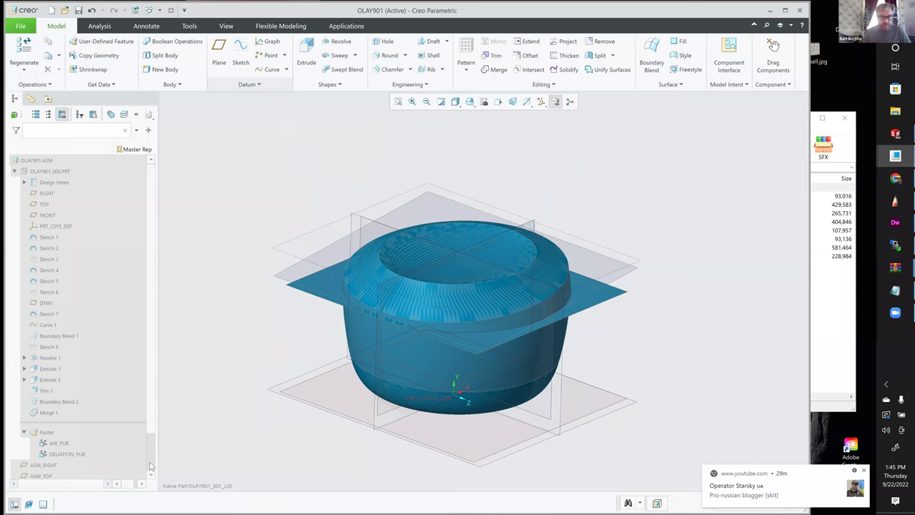
Step: Reactivate the assembly and open the lid part OLAY901_001_LID.PRT in its own window
key("ctrl+a")
scroll(56, 468, "down", 2)
left_click(57, 465)
left_click(74, 421)
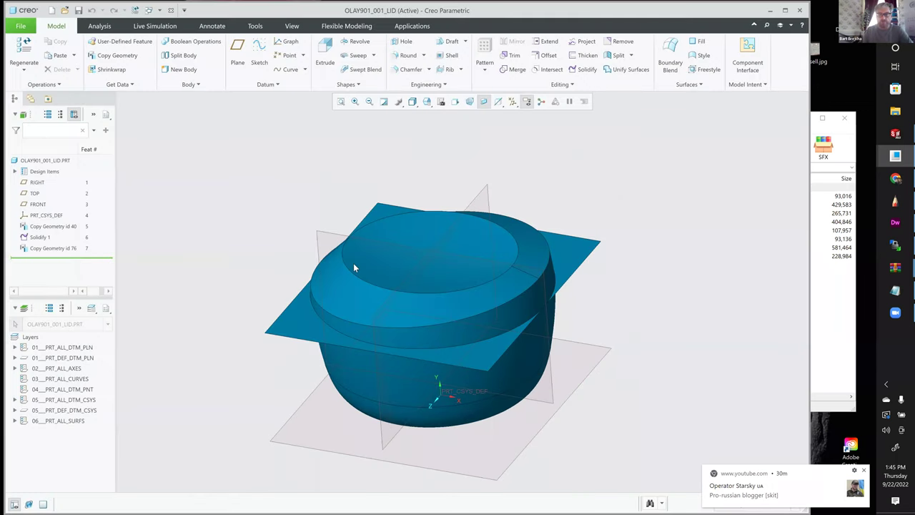
Step: Rename the first copied geometry feature in the lid, the jar quilt, as entirepart-ecg
double_click(54, 226)
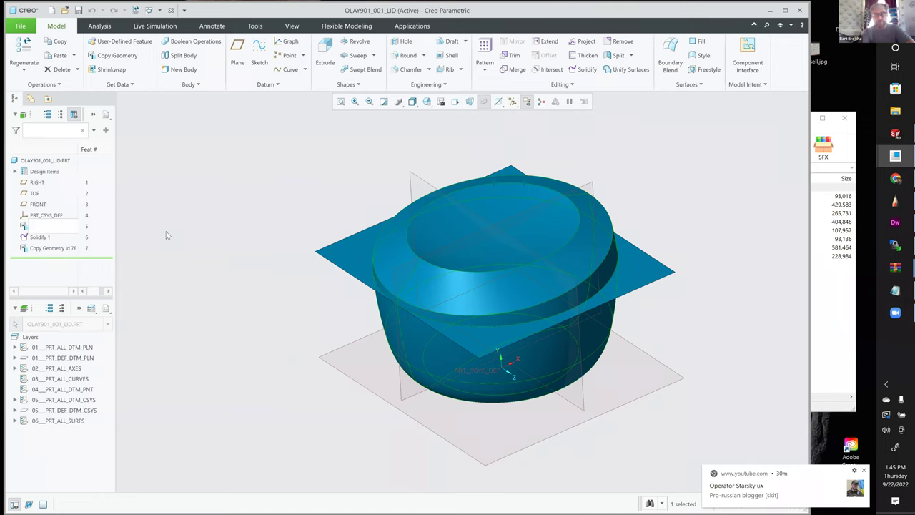
type("l")
type("nt")
type("i")
type("repart-ecg")
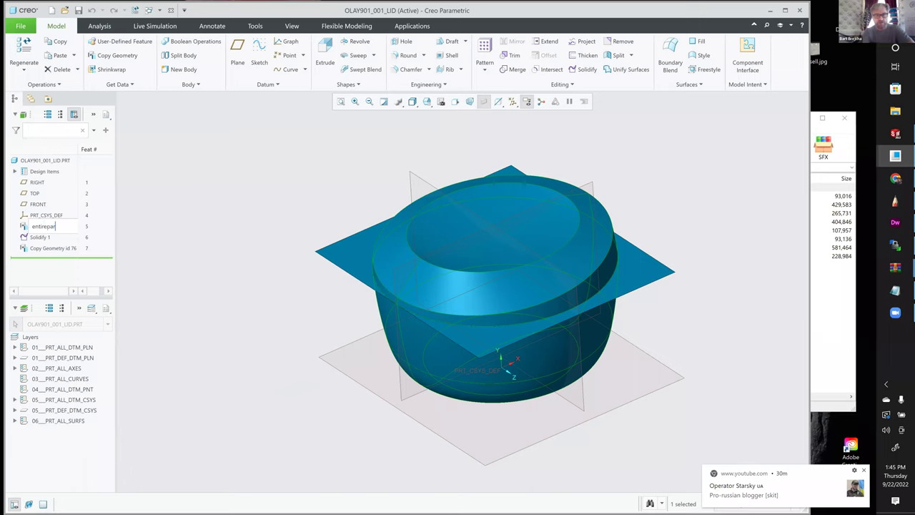
key("Return")
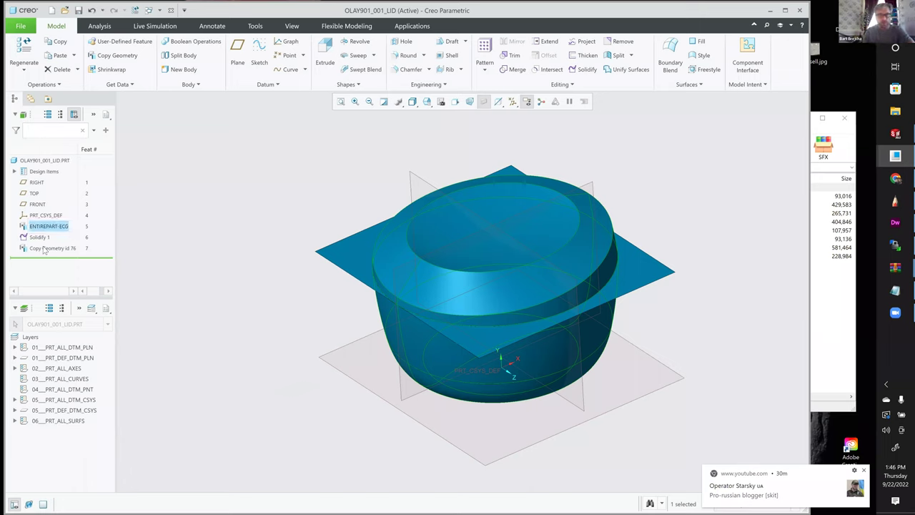
Step: Rename the lid's second copied geometry feature, the parting surface, as deliation-ecg
double_click(44, 249)
type("de")
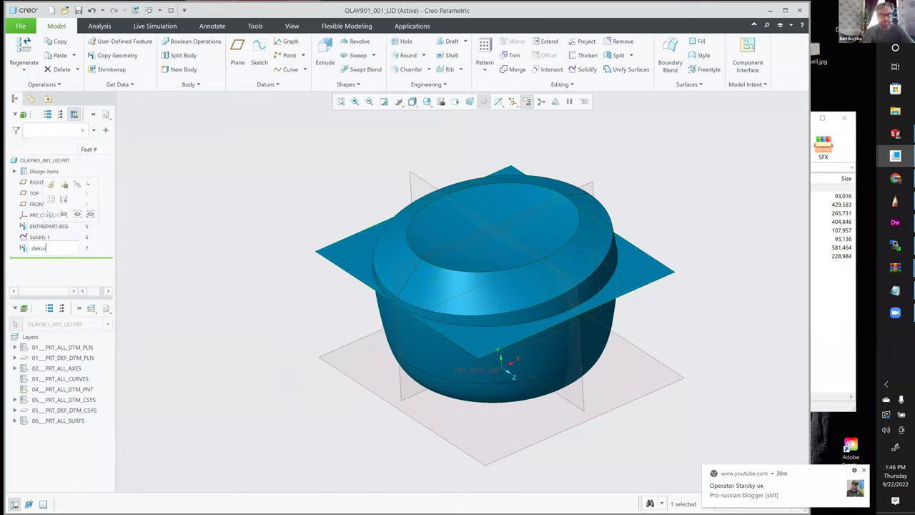
type("liatio")
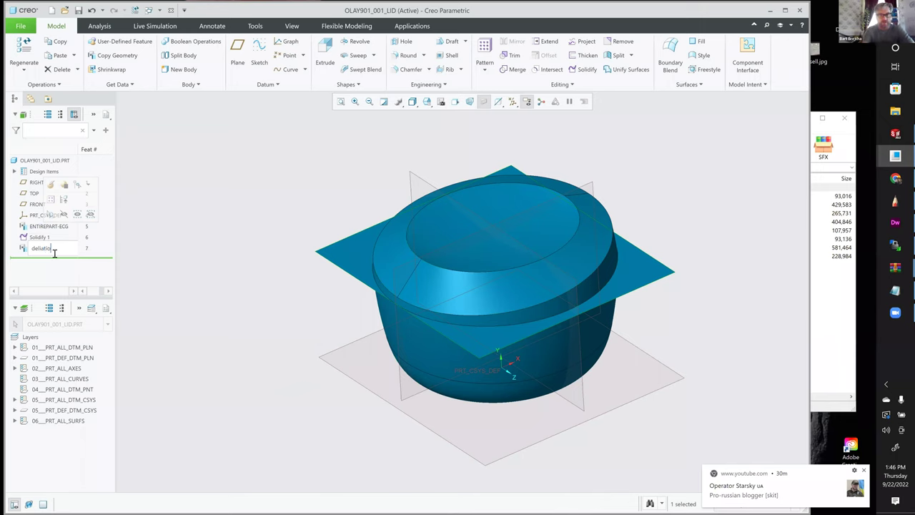
type("n-")
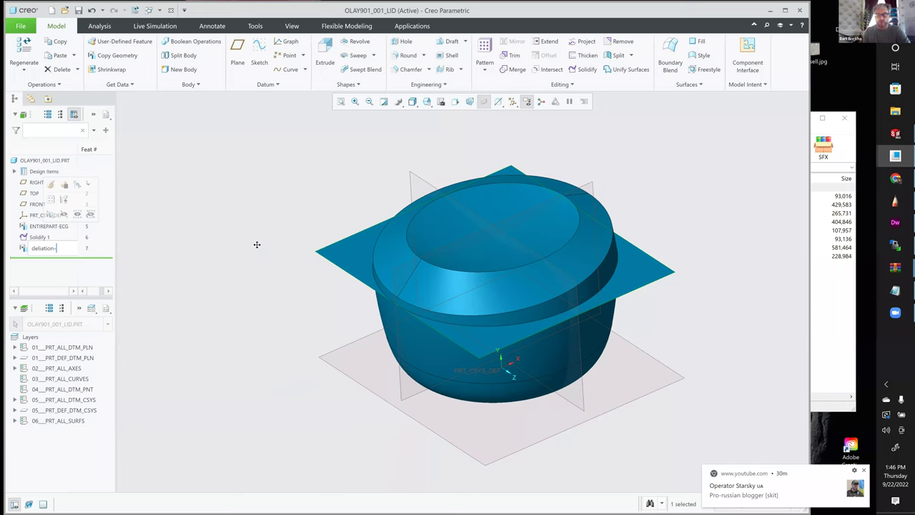
type("ecg")
key("Return")
Step: Offset the lid's copied parting quilt DELIATION-ECG by 0.03 to create a new surface
mouse_move(487, 238)
middle_mouse_down()
mouse_move(598, 254)
mouse_move(603, 244)
middle_mouse_up()
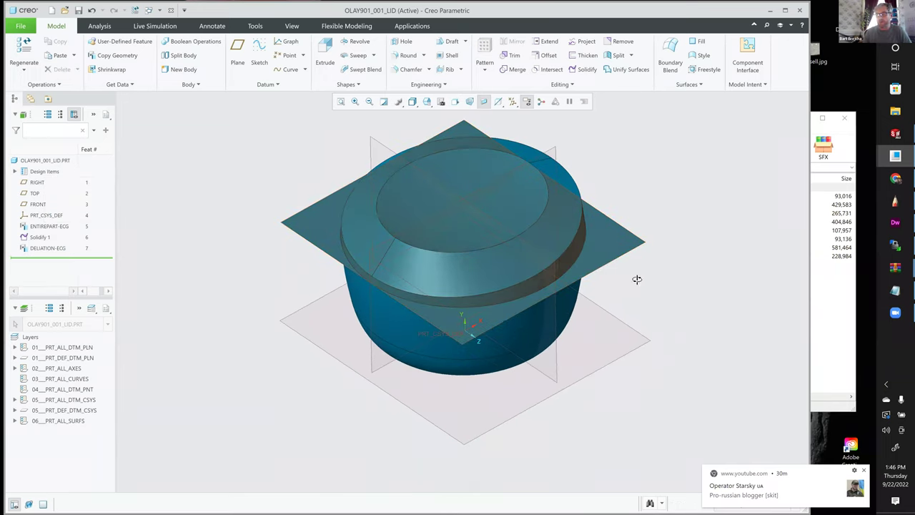
middle_click_drag(636, 283, 621, 273)
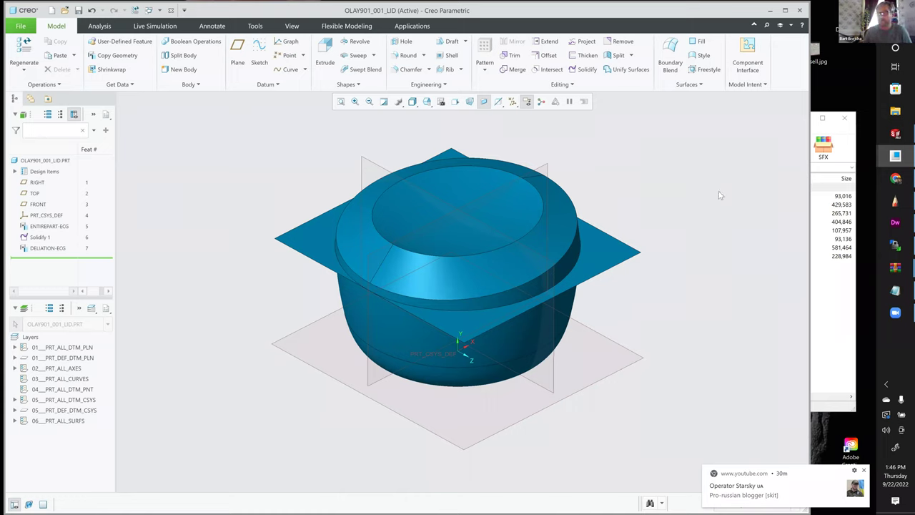
left_click(597, 253)
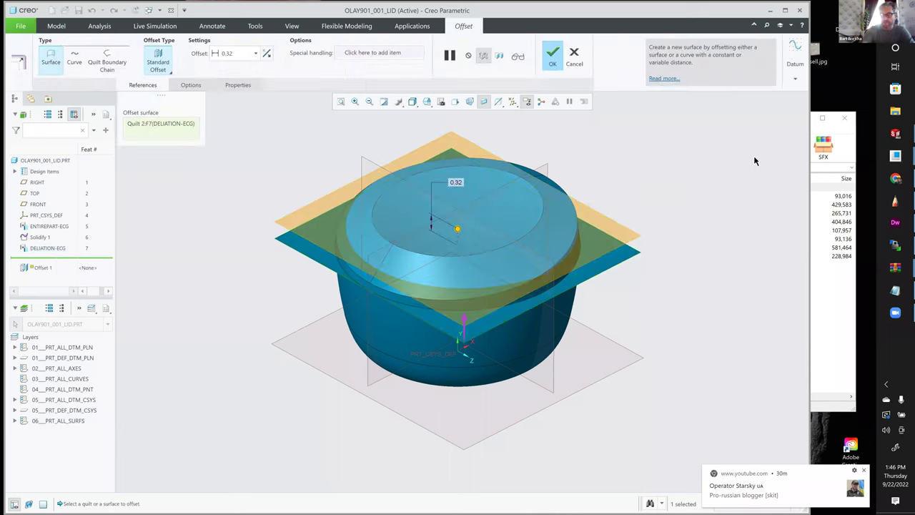
double_click(456, 182)
type(".03")
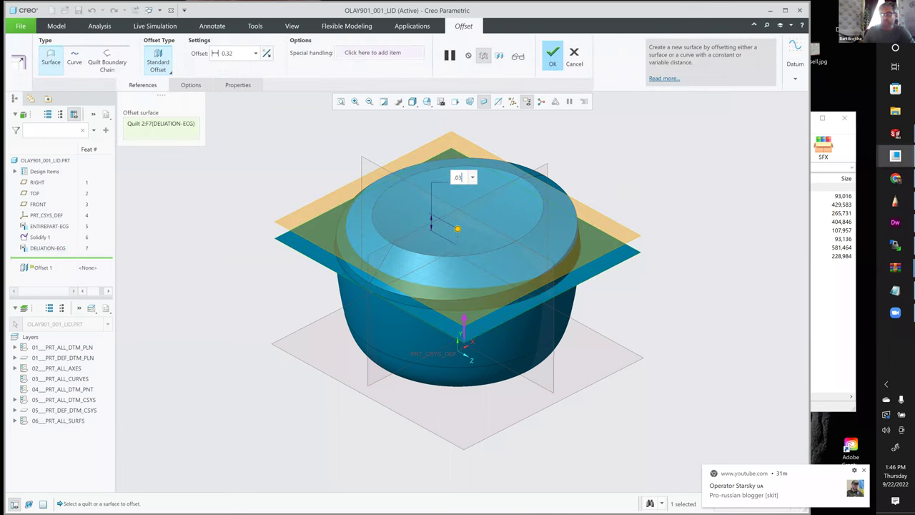
key("Return")
middle_click(592, 200)
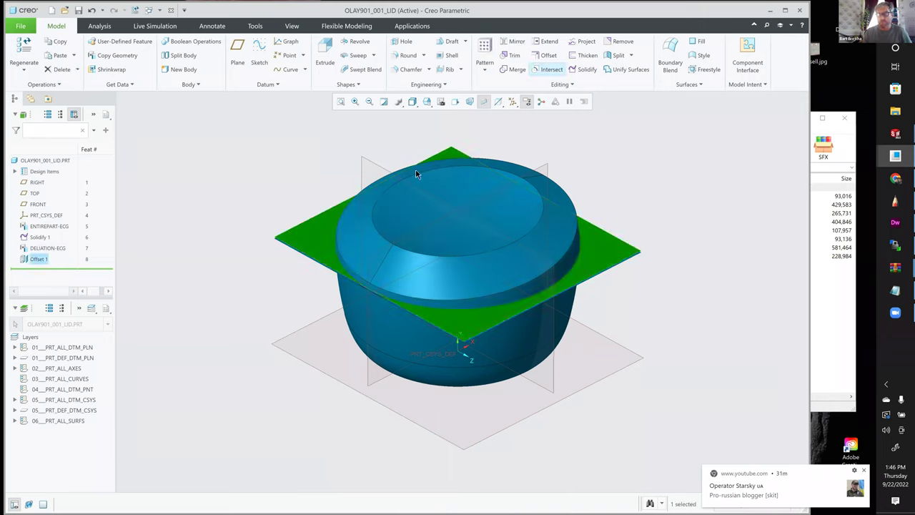
Step: Solidify with the offset quilt to remove the material below it, keeping only the upper lid portion
left_click(584, 70)
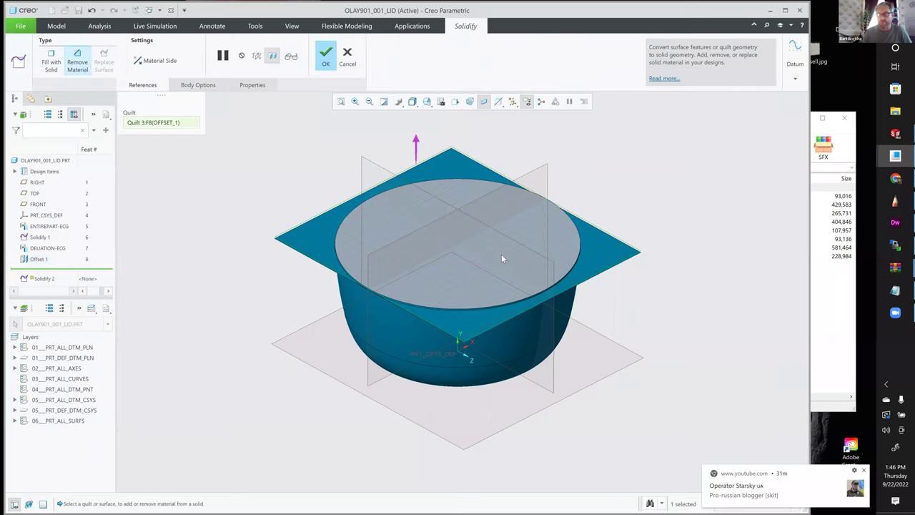
middle_click(535, 218)
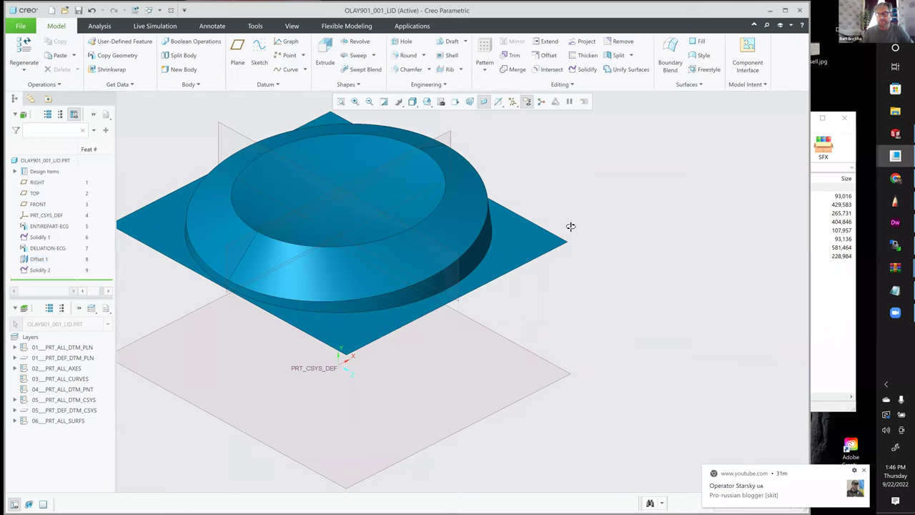
mouse_move(573, 214)
middle_mouse_down()
mouse_move(572, 200)
mouse_move(556, 245)
middle_mouse_up()
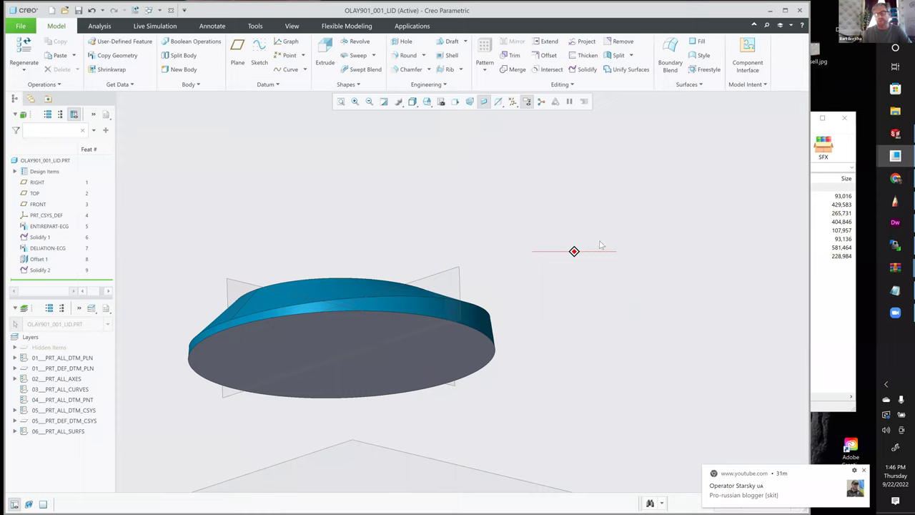
key("ctrl+d")
Step: Return to the OLAY901.ASM window and hide the skeleton part OLAY901_000.PRT
left_click(148, 10)
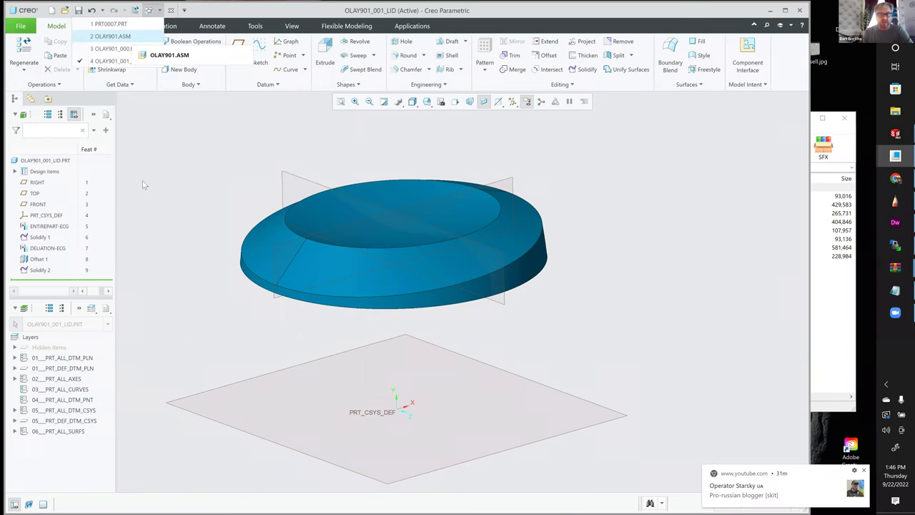
key("Return")
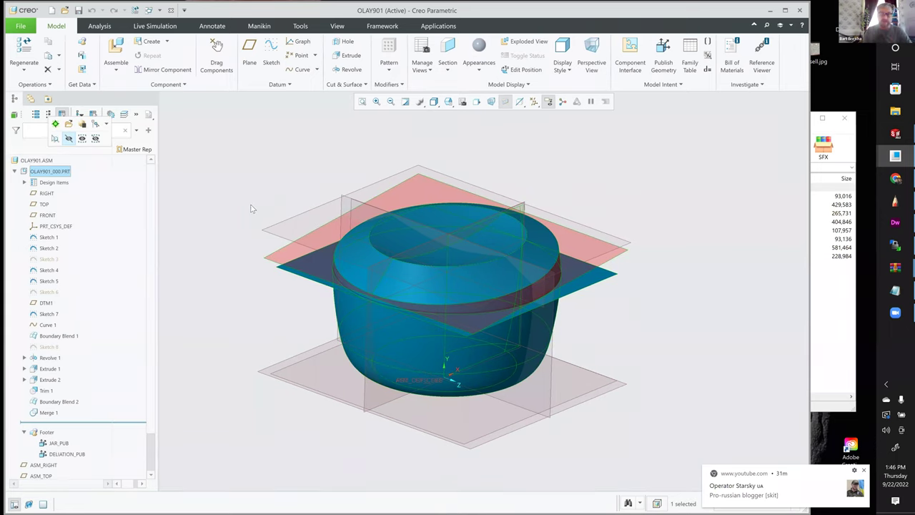
key("ctrl+h")
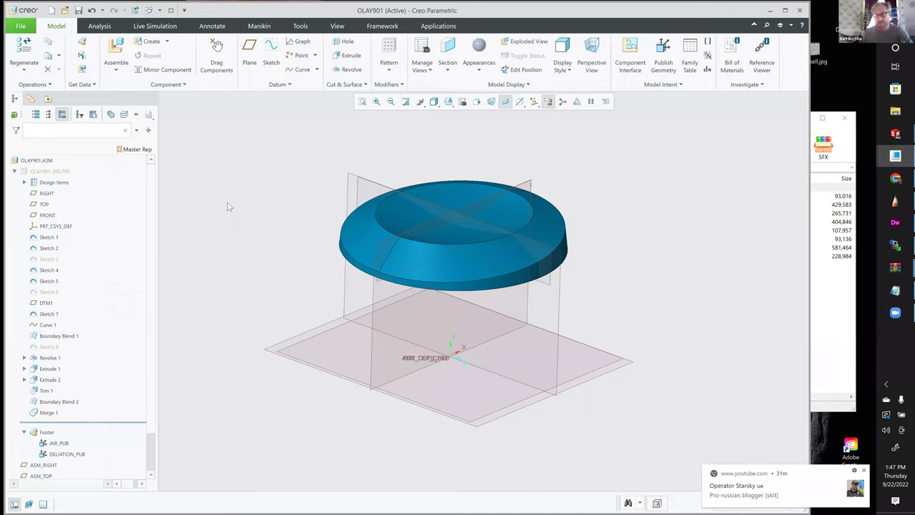
middle_click_drag(271, 217, 266, 230, "shift")
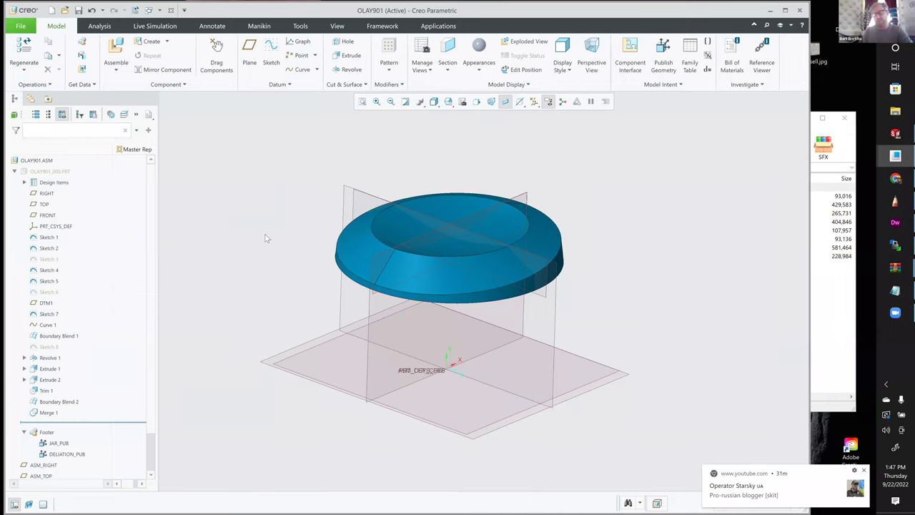
middle_click_drag(256, 236, 251, 225, "shift")
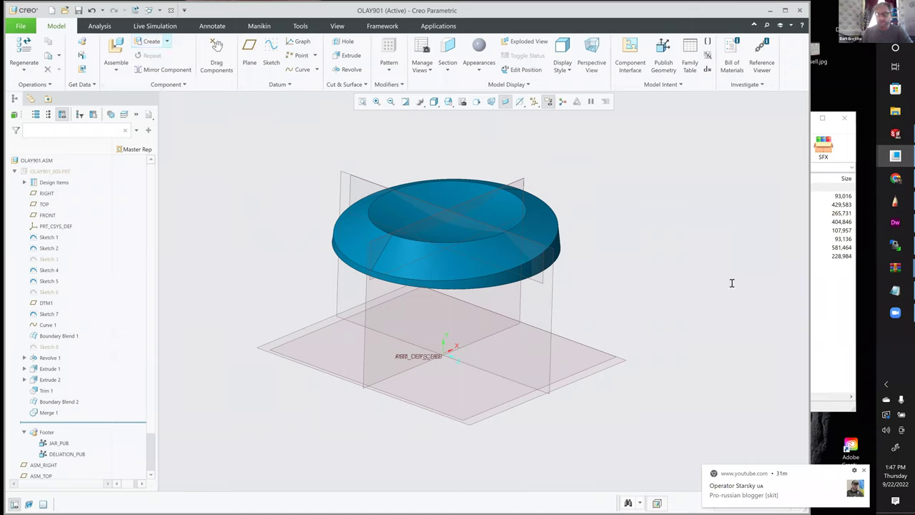
Step: Create the solid part olay901_002_jar by copying the existing template part, place it in the assembly and activate it
type("olay901_002_jar")
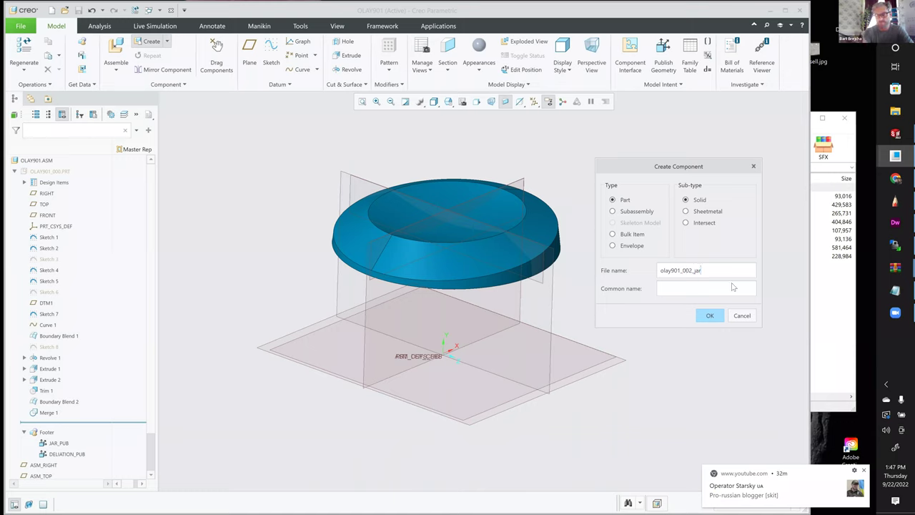
key("Return")
left_click(748, 366)
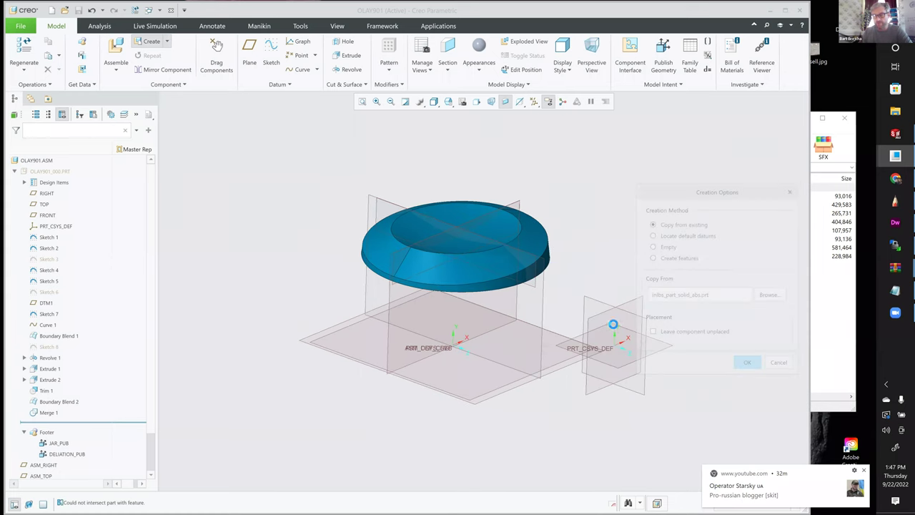
right_click(629, 274)
key("Escape")
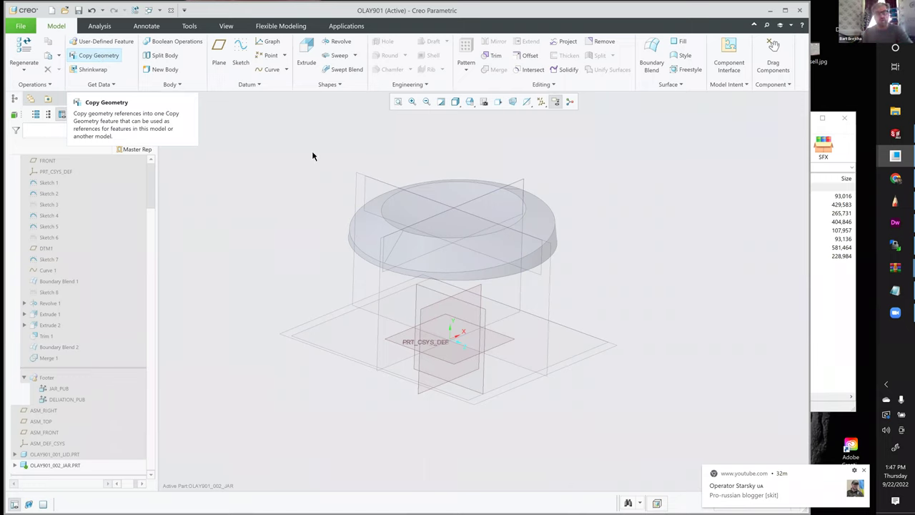
Step: Copy the skeleton's published JAR_PUB geometry into the jar part and solidify the copied quilt with solid fill
left_click(99, 56)
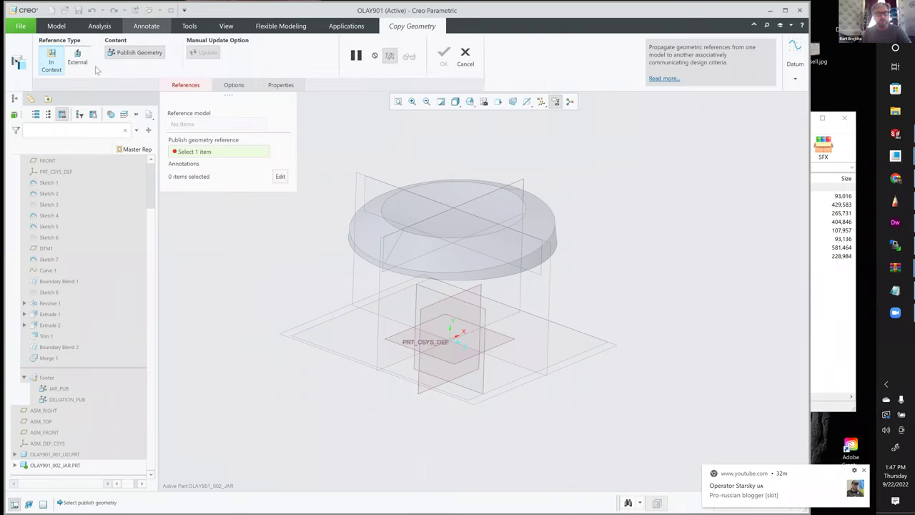
left_click(58, 388)
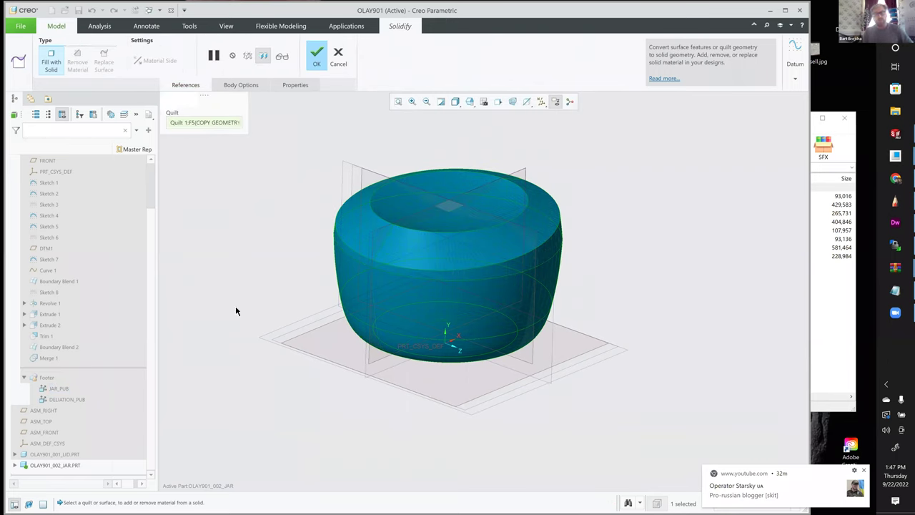
middle_click(236, 311)
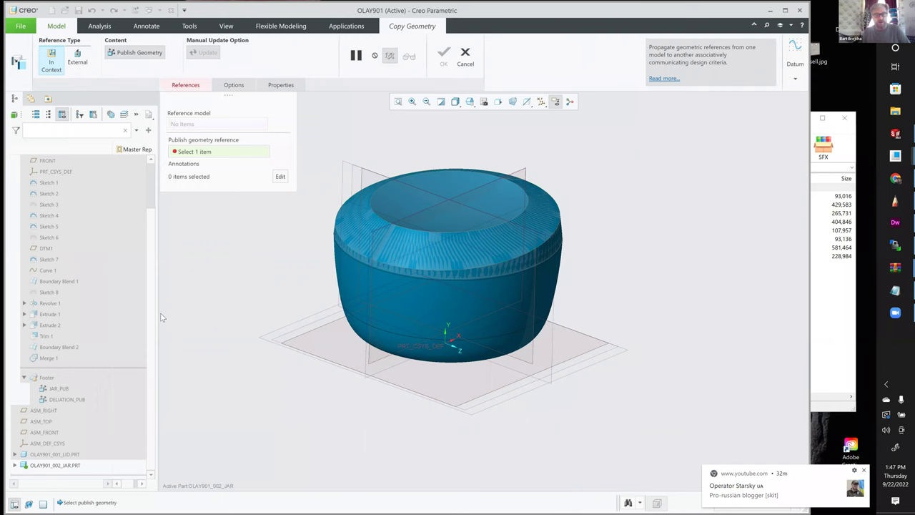
Step: Copy the skeleton's DELIATION_PUB surface into the jar part and open OLAY901_002_JAR.PRT in its own window
middle_click(182, 264)
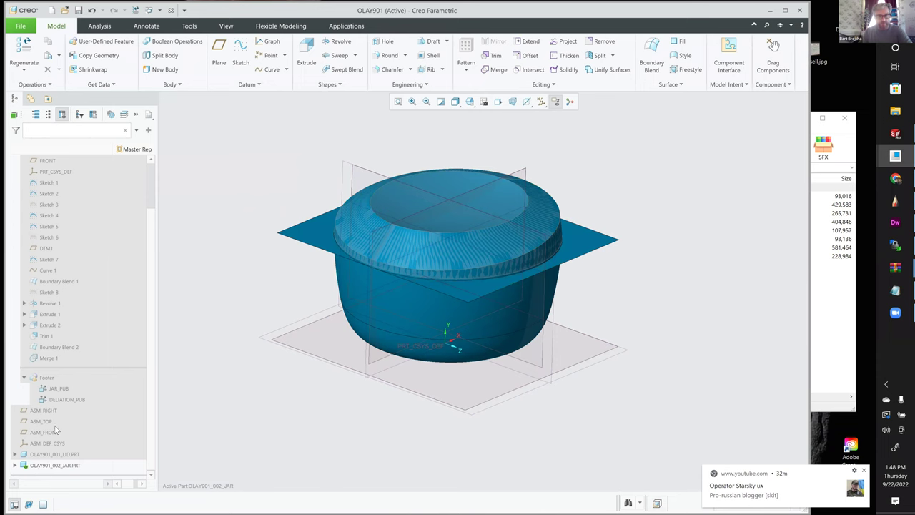
key("ctrl+a")
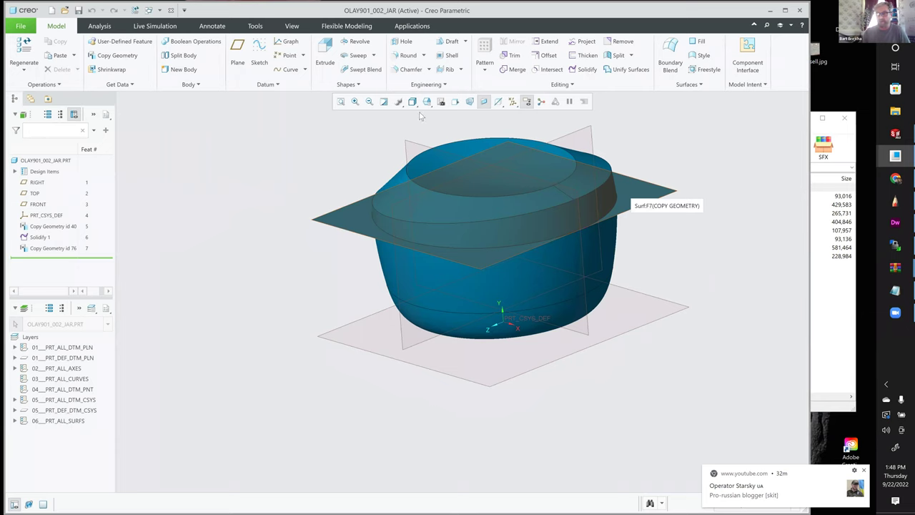
Step: Solidify with the copied parting surface to remove the material above it, keeping the lower jar body
left_click(74, 56)
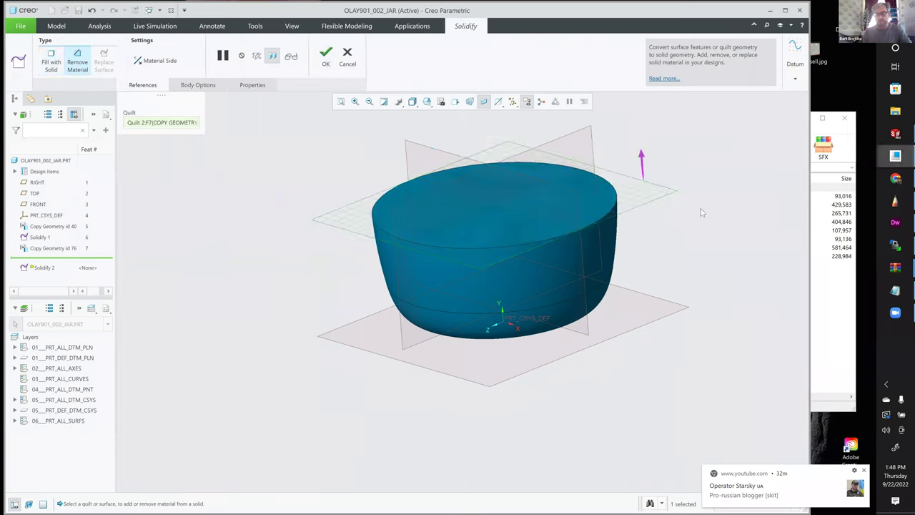
middle_click(532, 256)
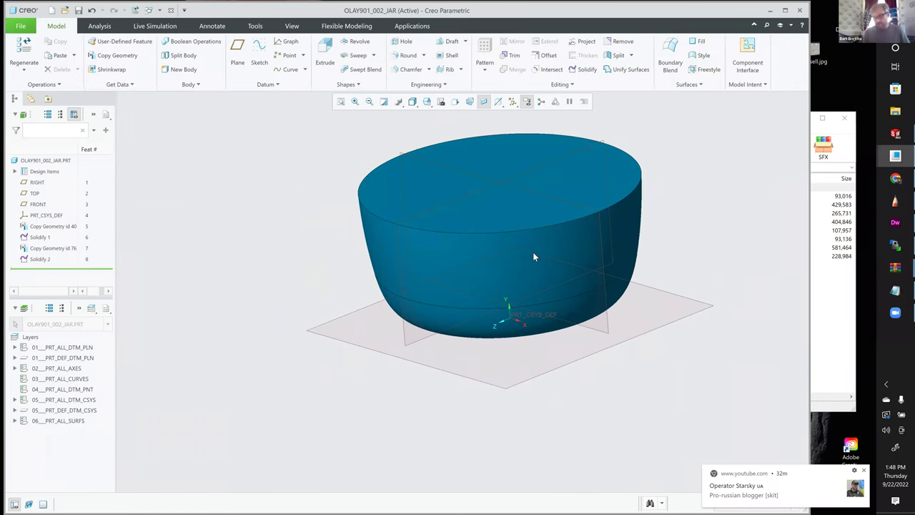
left_click(416, 256)
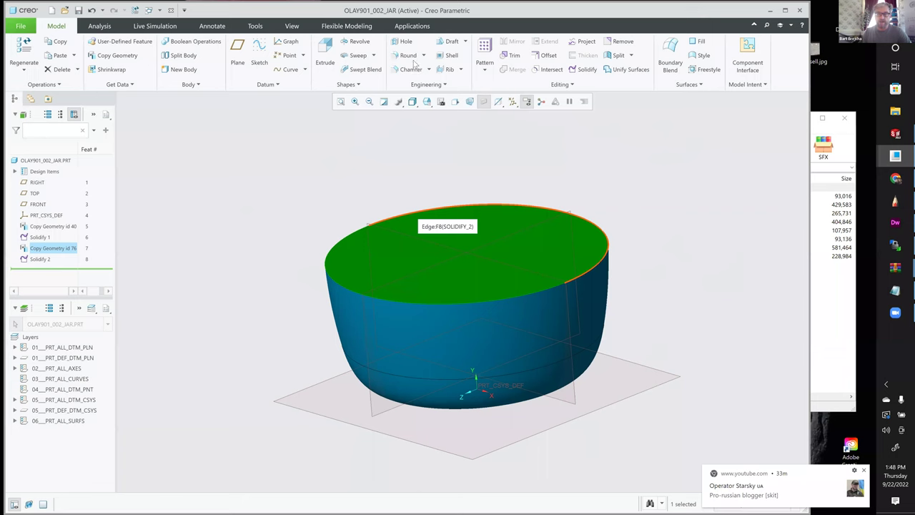
left_click(623, 298)
Step: Apply a circular round with a radius of 0.09 to the jar's upper rim edge
key("r")
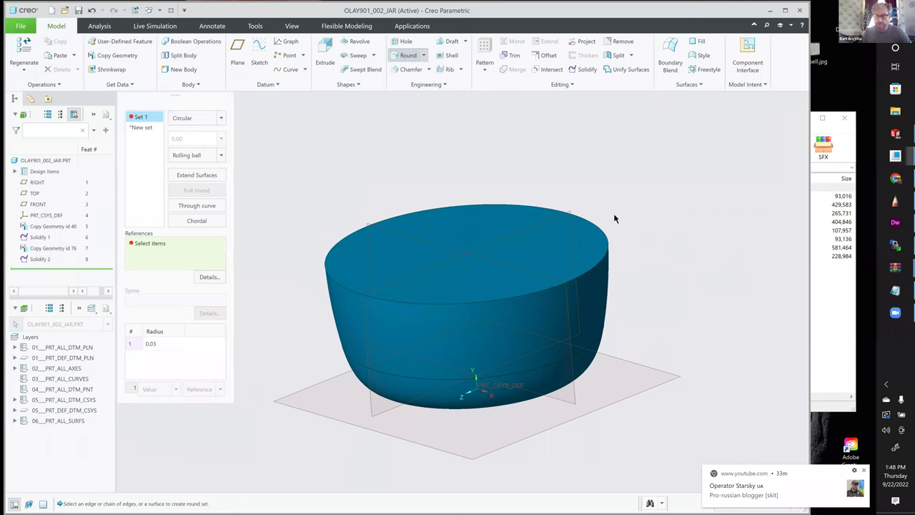
left_click(553, 213)
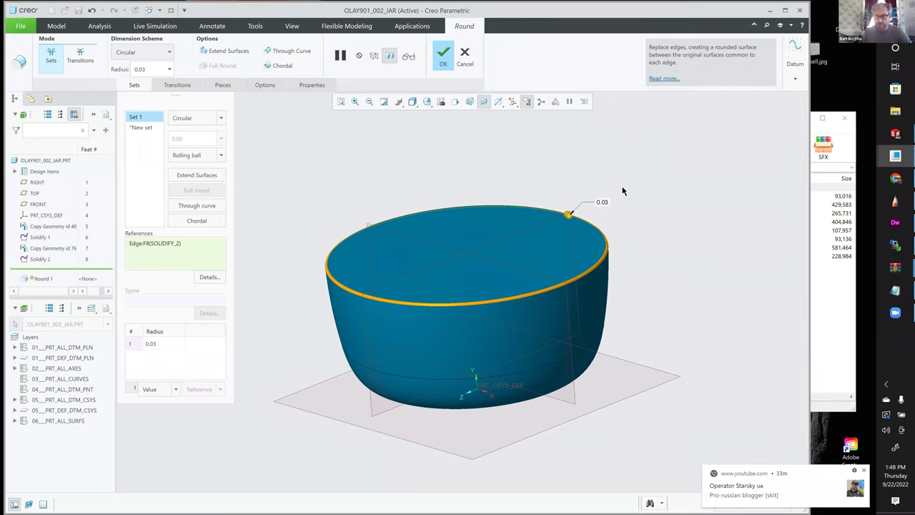
scroll(625, 193, "down", 3)
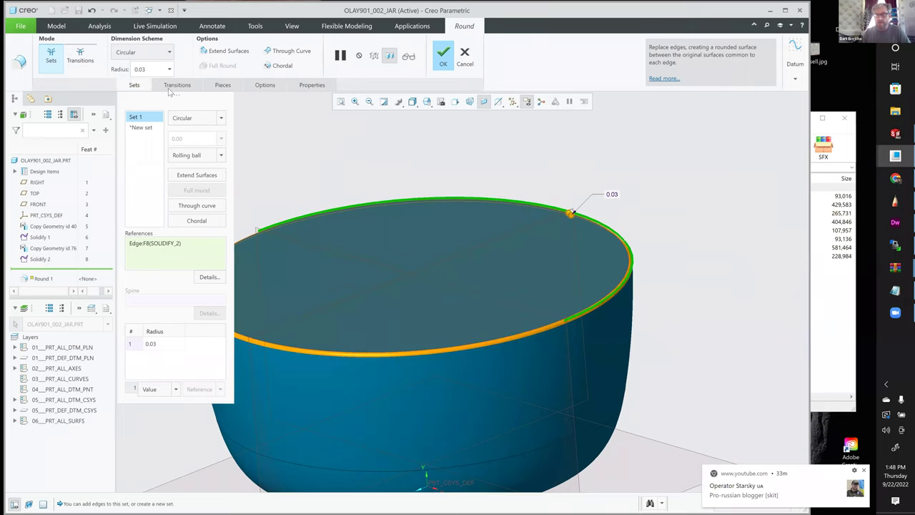
Step: Change the rim round's dimension scheme to D1 x D2 C2, set the C2 factor to 0.60, and preview the round
left_click(145, 55)
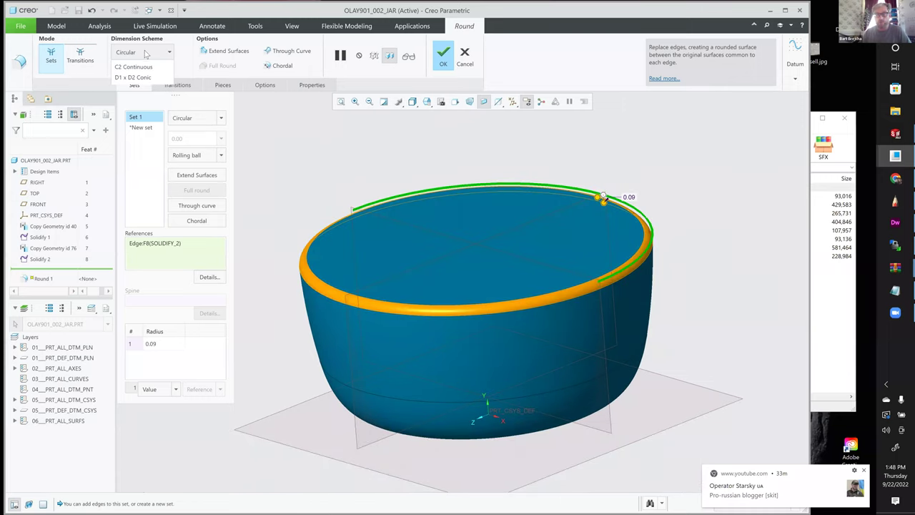
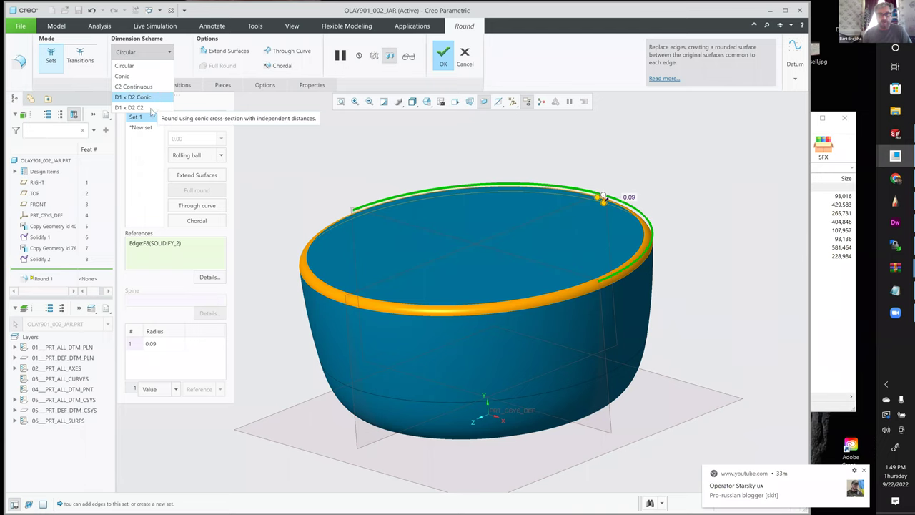
key("Down")
key("Return")
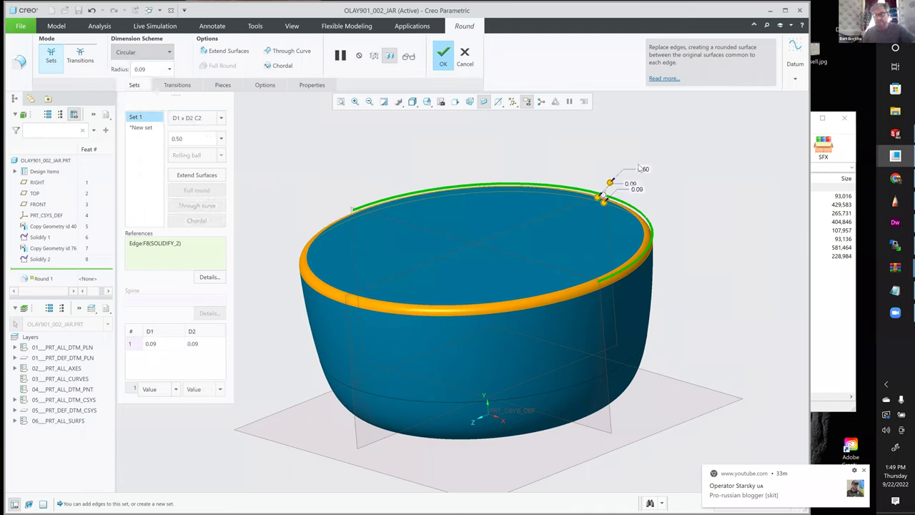
scroll(682, 164, "up", 3)
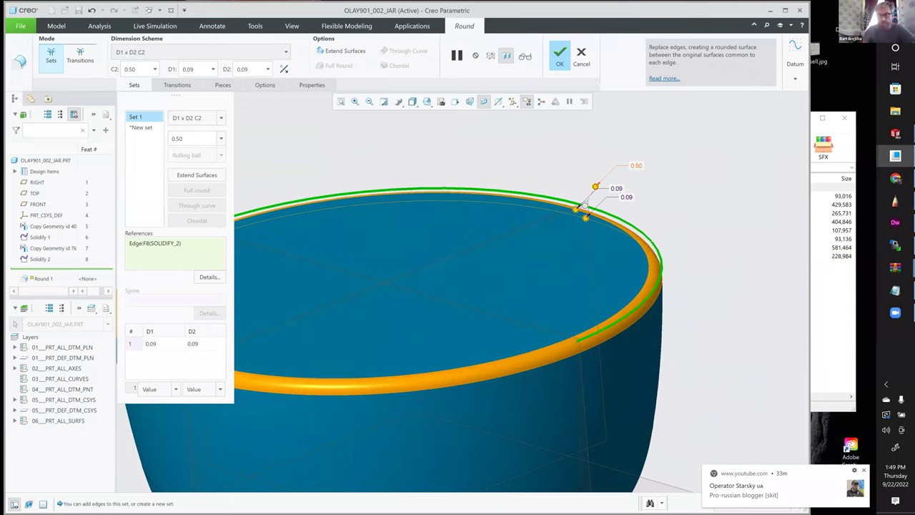
left_click(656, 279)
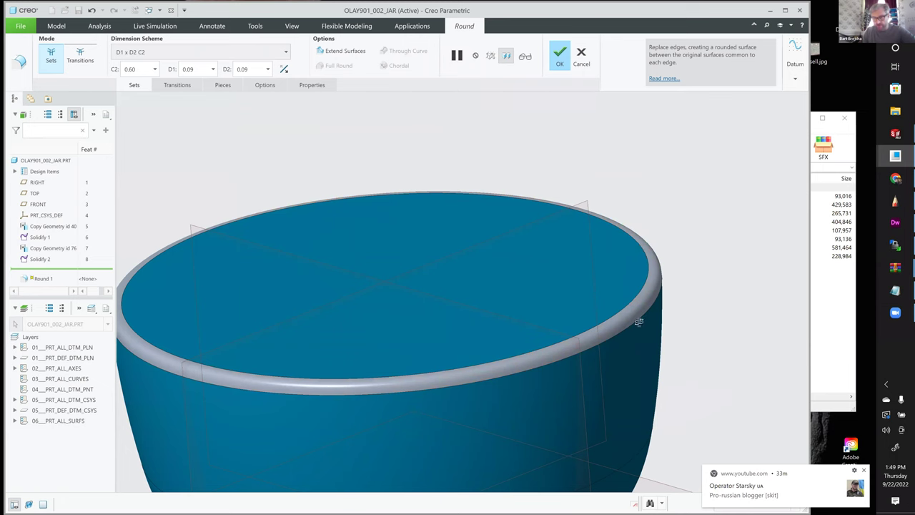
Step: Accept the round on the jar's upper rim edge and examine the rounded rim up close
middle_click(649, 273)
scroll(657, 278, "up", 3)
middle_click_drag(657, 278, 645, 253)
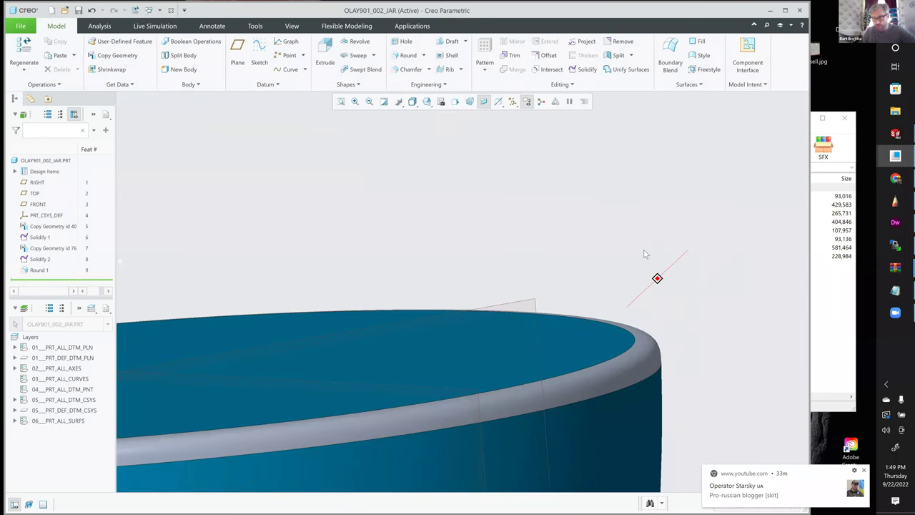
middle_click_drag(677, 199, 680, 216)
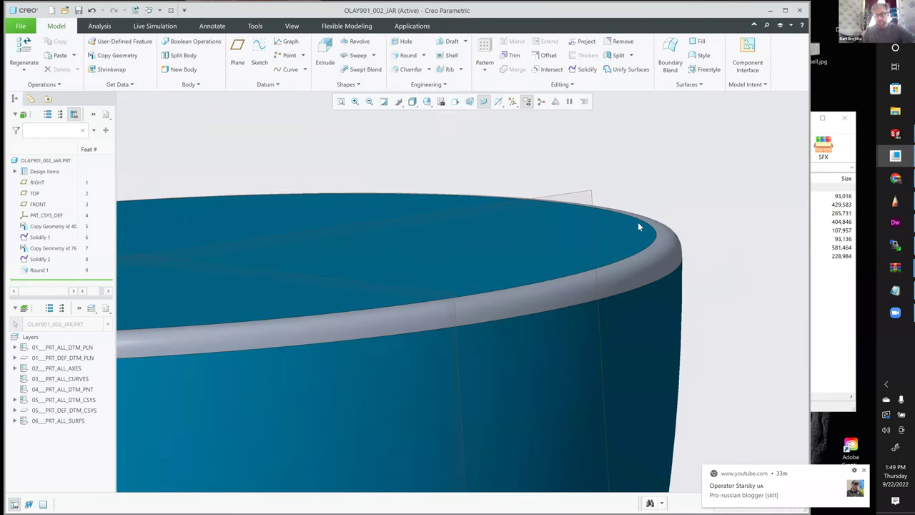
key("ctrl+d")
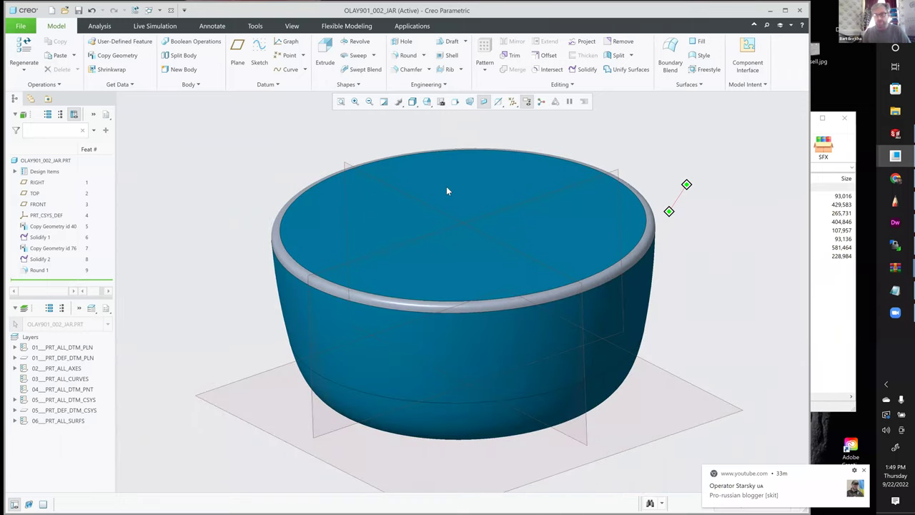
Step: Sketch a circle centred on the jar's flat top face, slightly smaller than the inner edge of the rounded rim
left_click(260, 57)
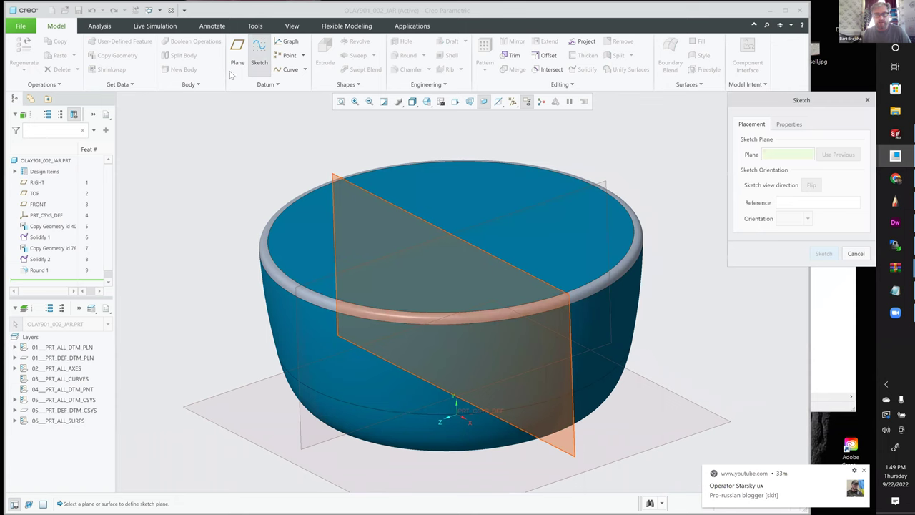
left_click(450, 240)
middle_click(595, 255)
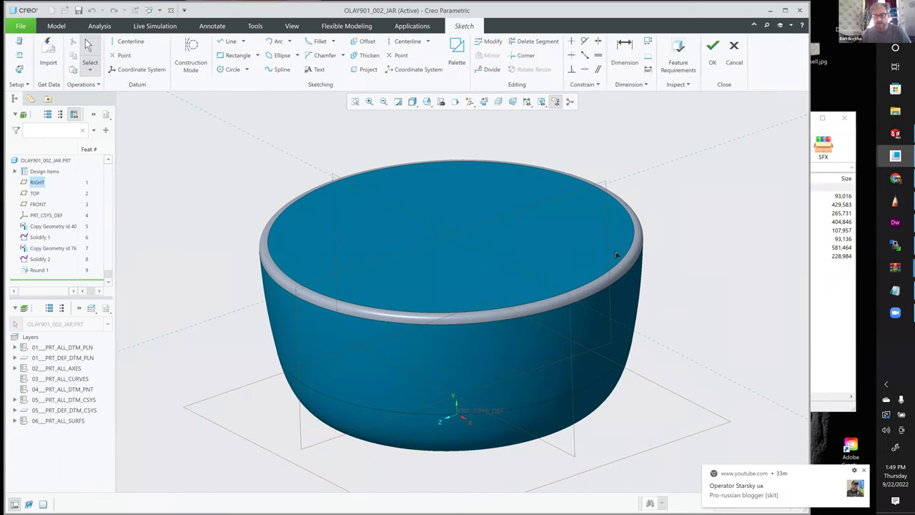
left_click(232, 69)
left_click(451, 237)
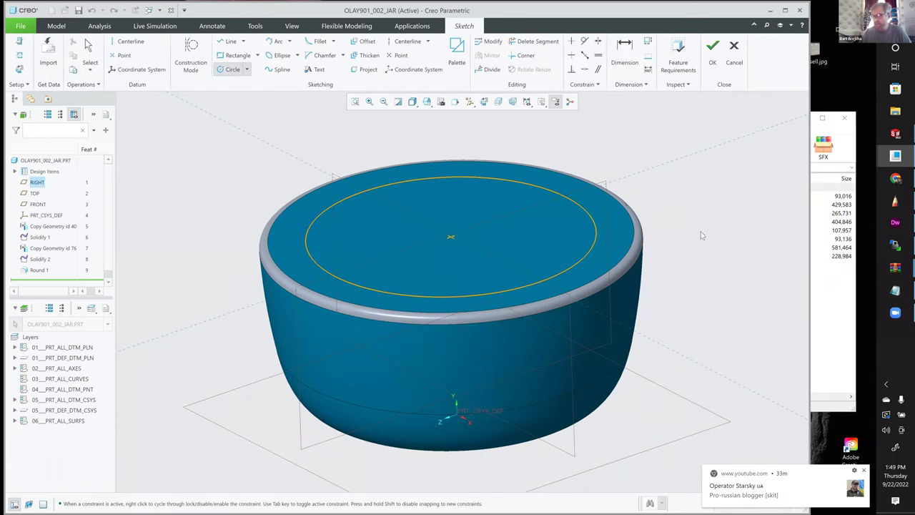
left_click(712, 61)
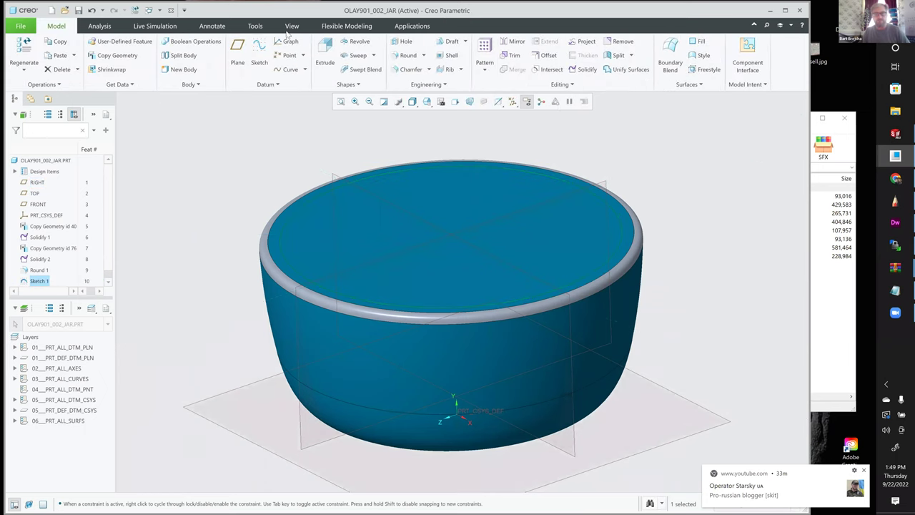
Step: Extrude the circle sketch upward as a solid with a depth of 0.34 to form the jar's neck
key("ctrl+d")
key("x")
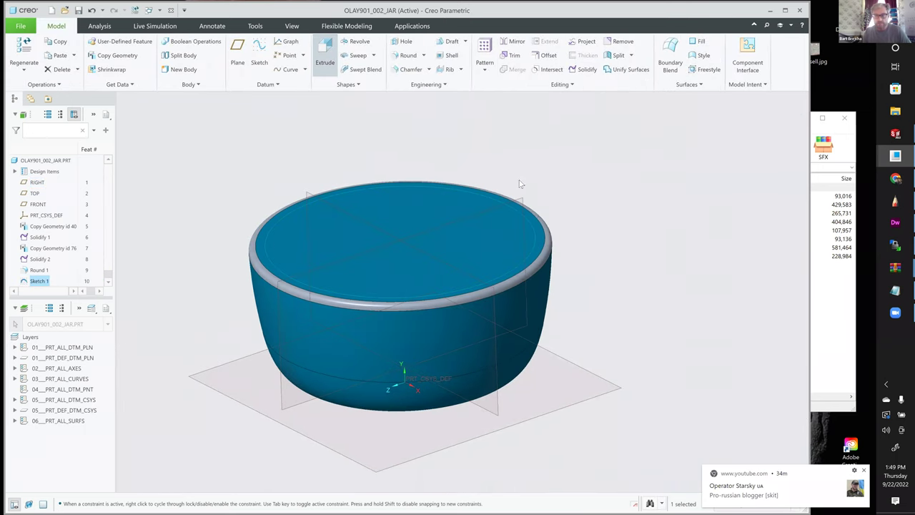
left_click_drag(523, 174, 613, 249)
scroll(629, 281, "up", 2)
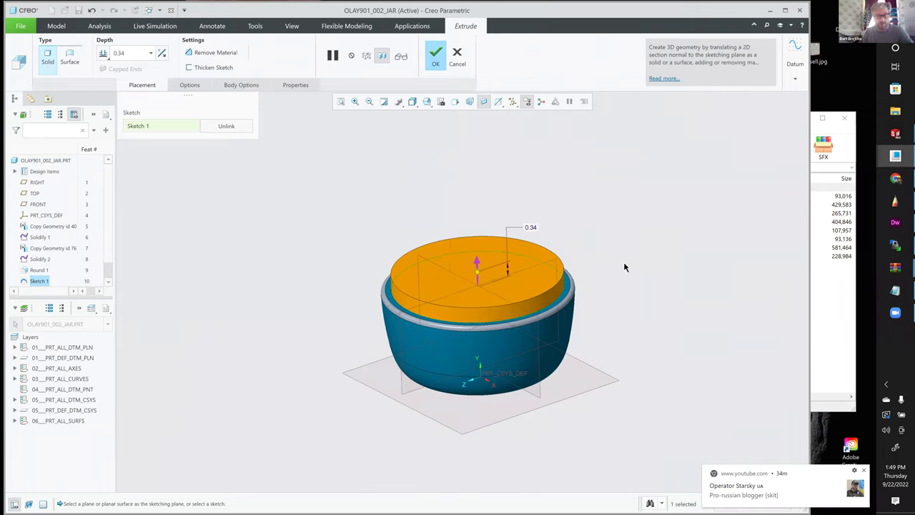
middle_click_drag(624, 268, 627, 273)
scroll(648, 248, "up", 2)
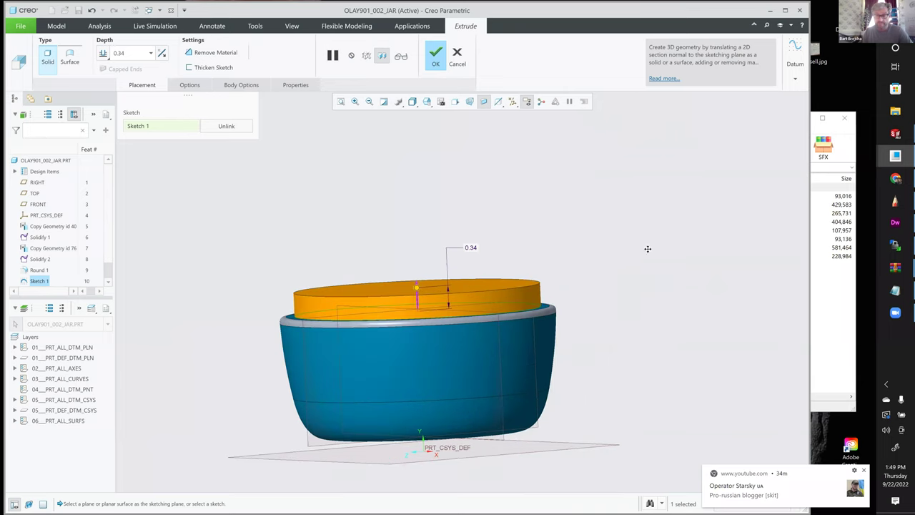
middle_click_drag(645, 251, 628, 247)
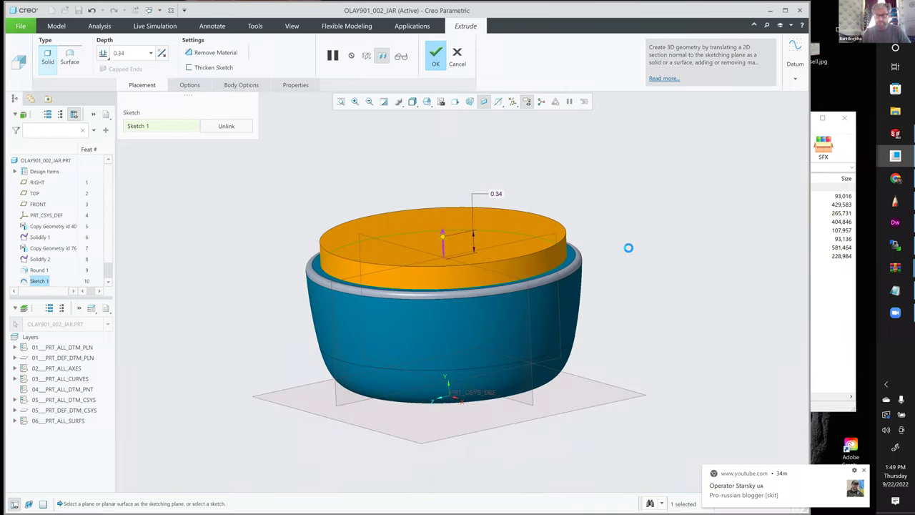
middle_click(483, 251)
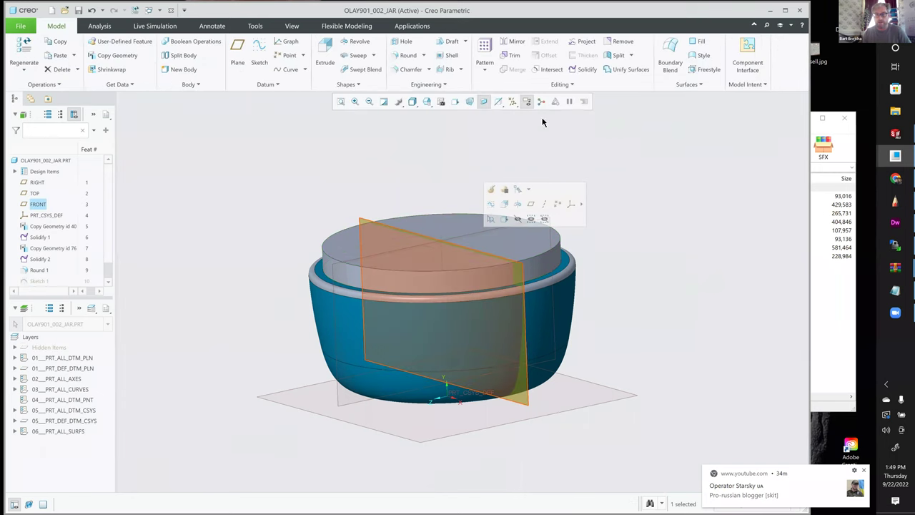
Step: Shell the jar body with a wall thickness of 0.02, removing the top face of the neck
left_click(143, 85)
left_click(408, 227)
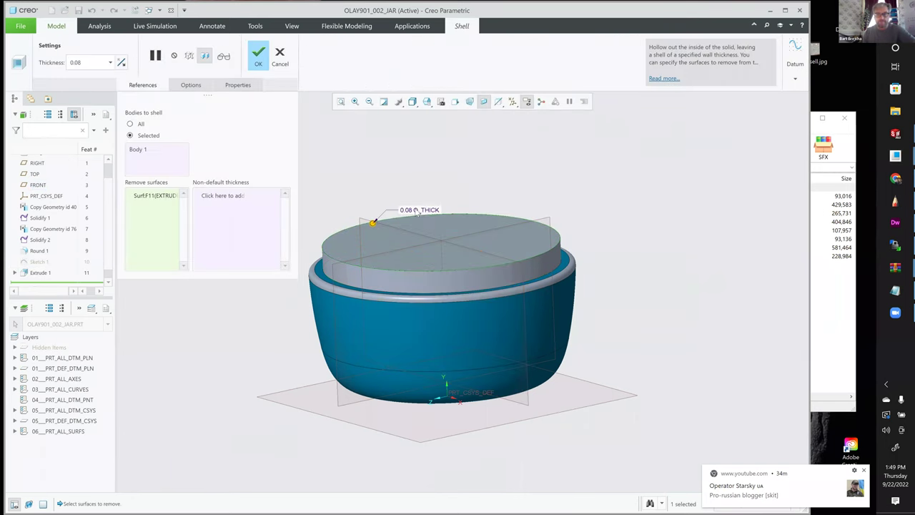
double_click(423, 212)
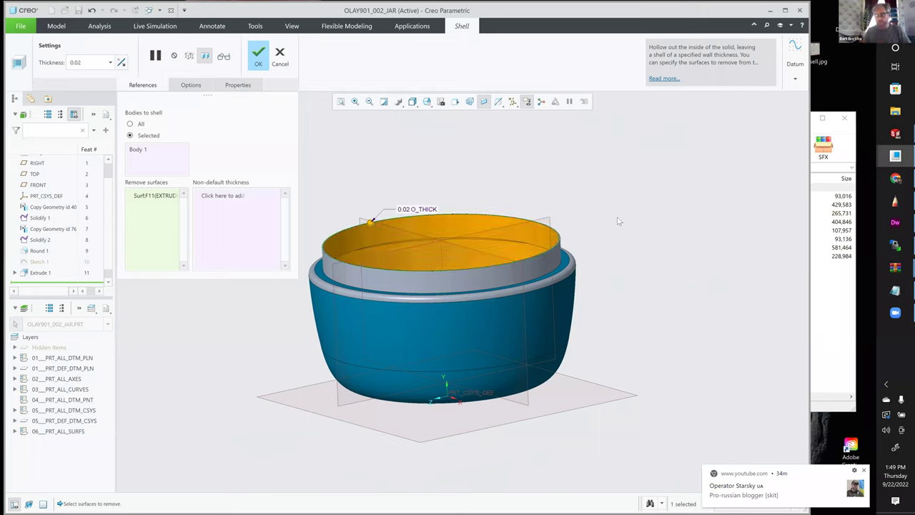
middle_click_drag(632, 263, 622, 215)
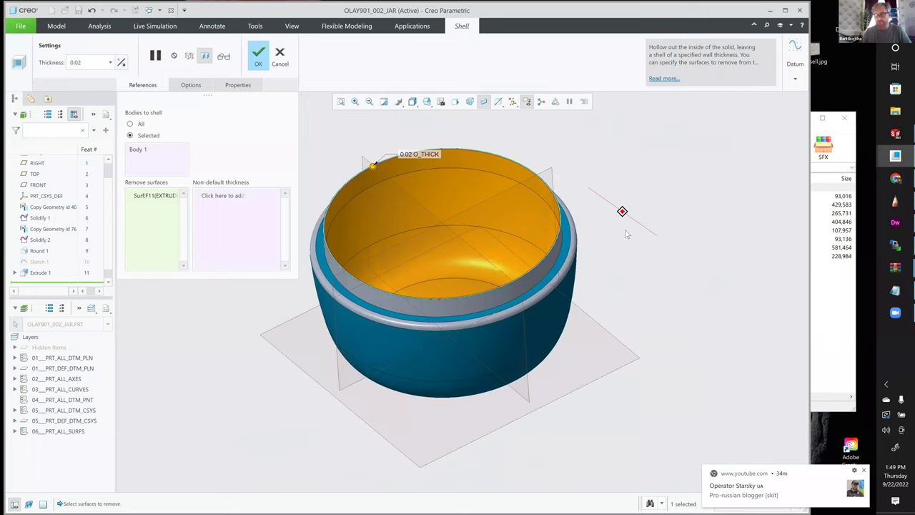
middle_click(273, 217)
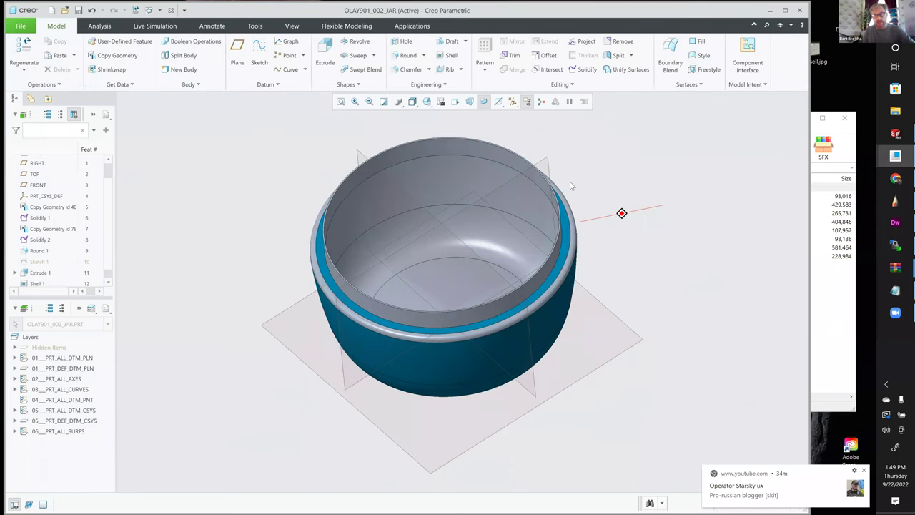
Step: Close the open part windows and return to the OLAY901 assembly
key("ctrl+d")
left_click(171, 10)
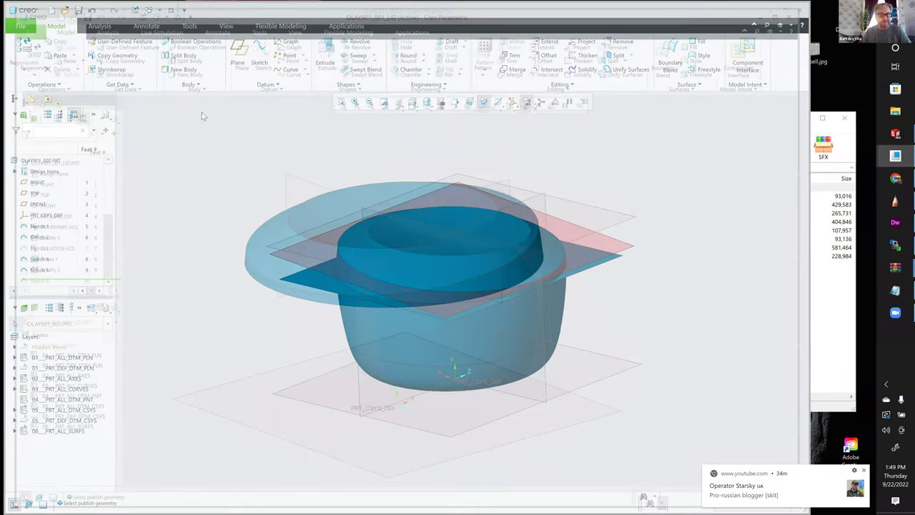
left_click(171, 11)
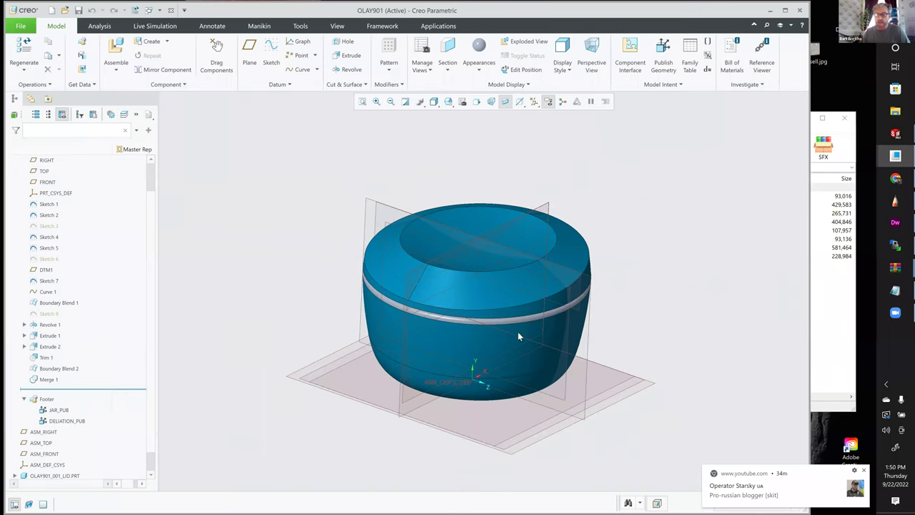
middle_click_drag(324, 233, 269, 212)
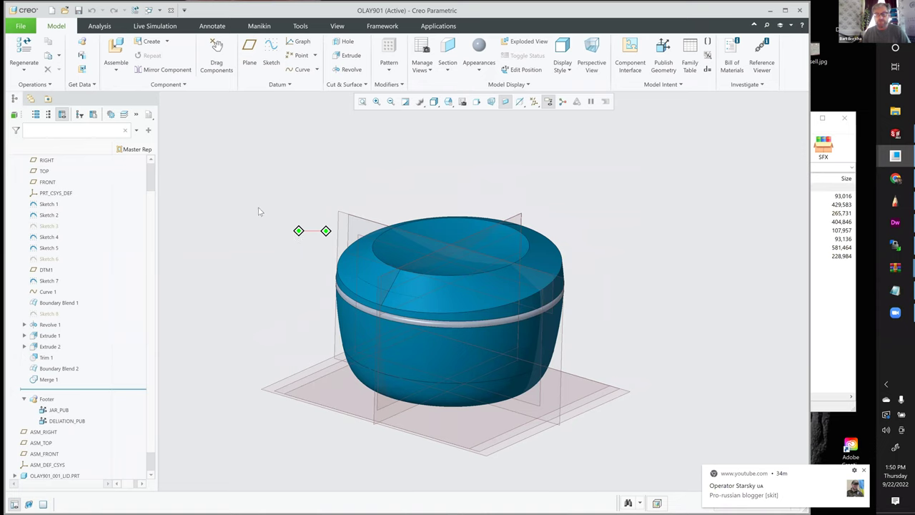
Step: Apply the white appearance to the jar part and the grey-blue metallic appearance to the lid part
left_click(478, 69)
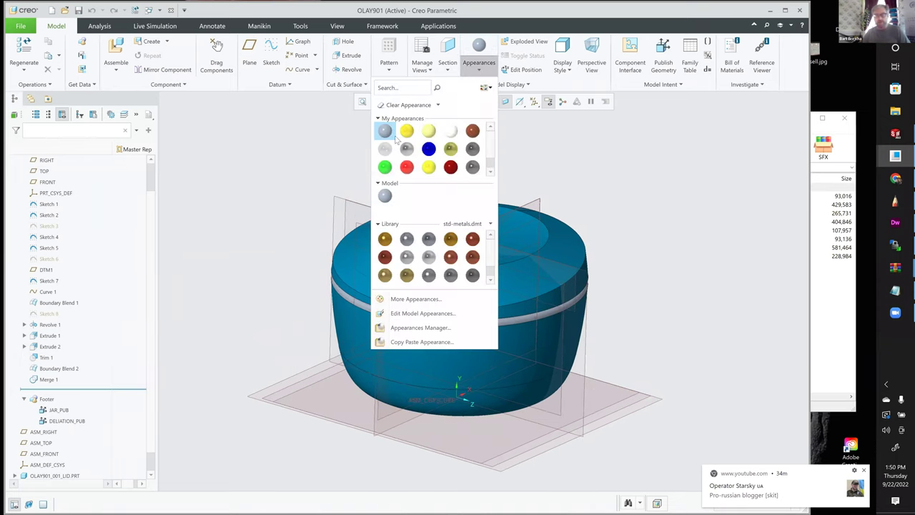
left_click(451, 131)
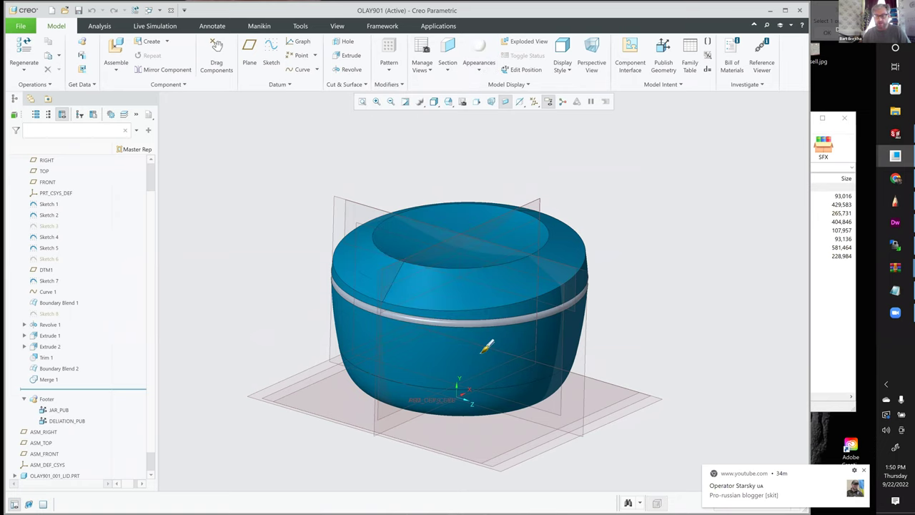
middle_click(629, 297)
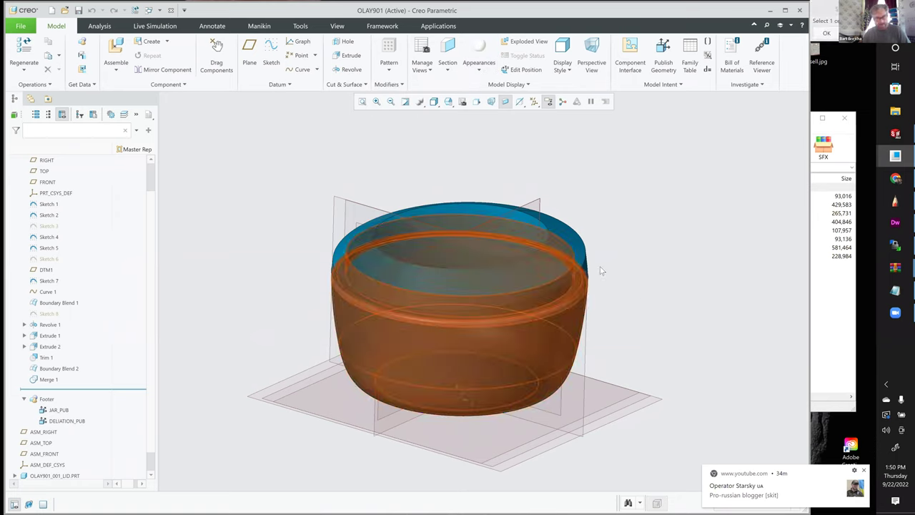
left_click(479, 57)
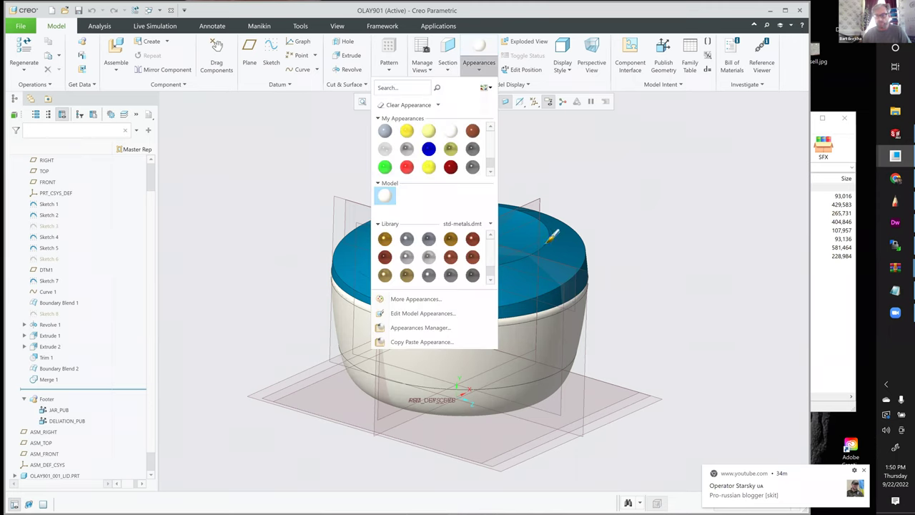
left_click(584, 215)
middle_click(615, 266)
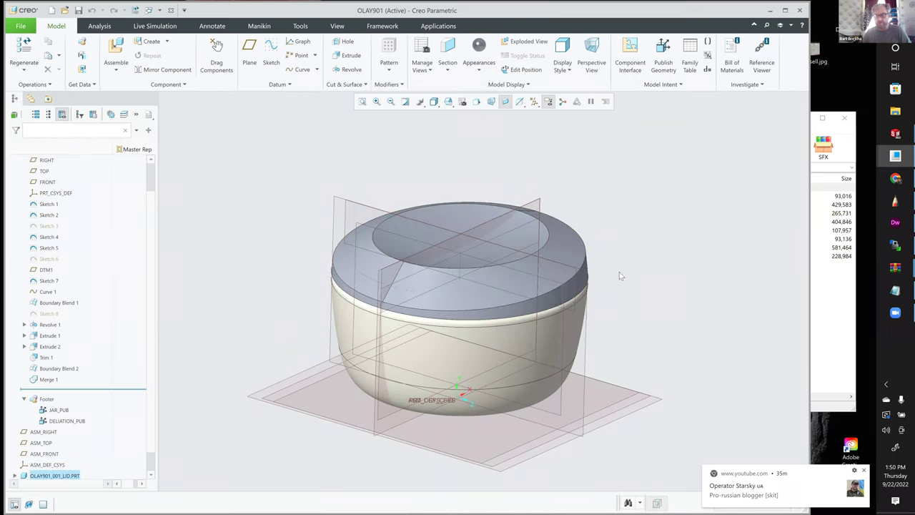
Step: Inspect the coloured assembly up close and turn off the display of datum planes
middle_click_drag(598, 214, 606, 212, "shift")
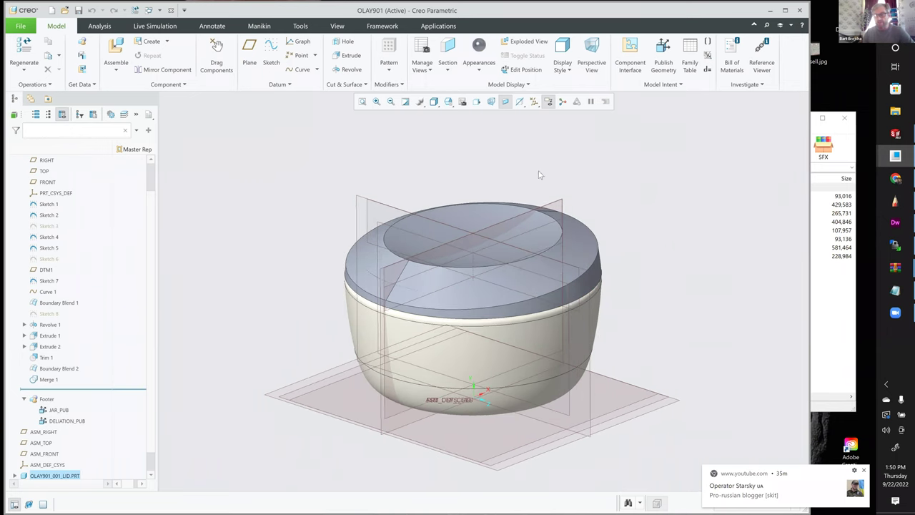
scroll(550, 189, "up", 1)
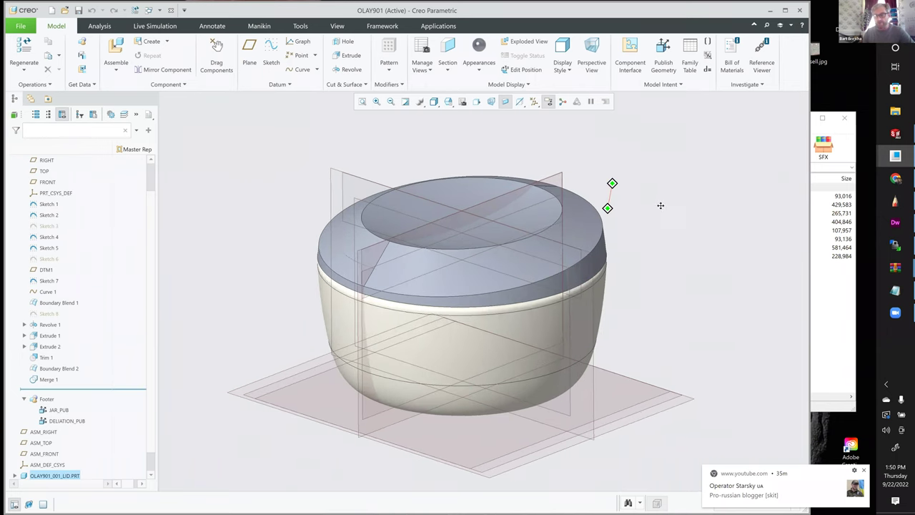
scroll(661, 203, "up", 5)
scroll(523, 110, "down", 5)
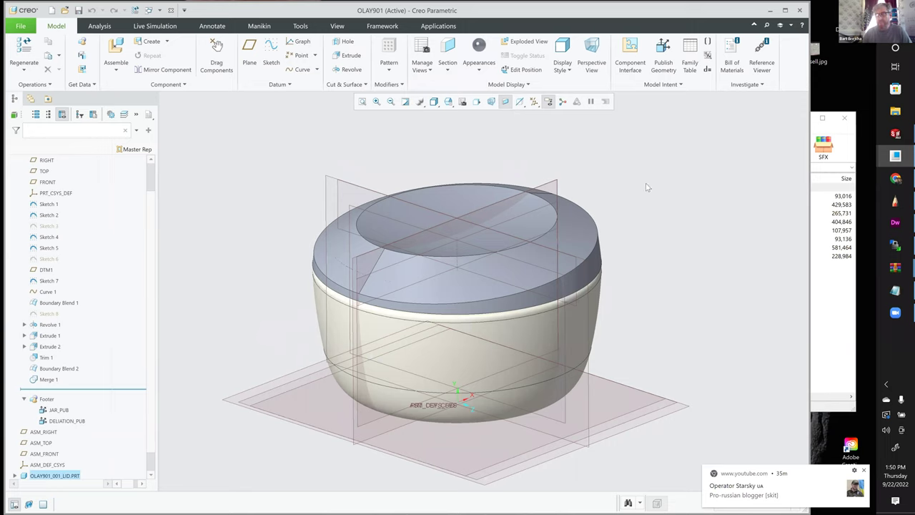
key("d")
key("p")
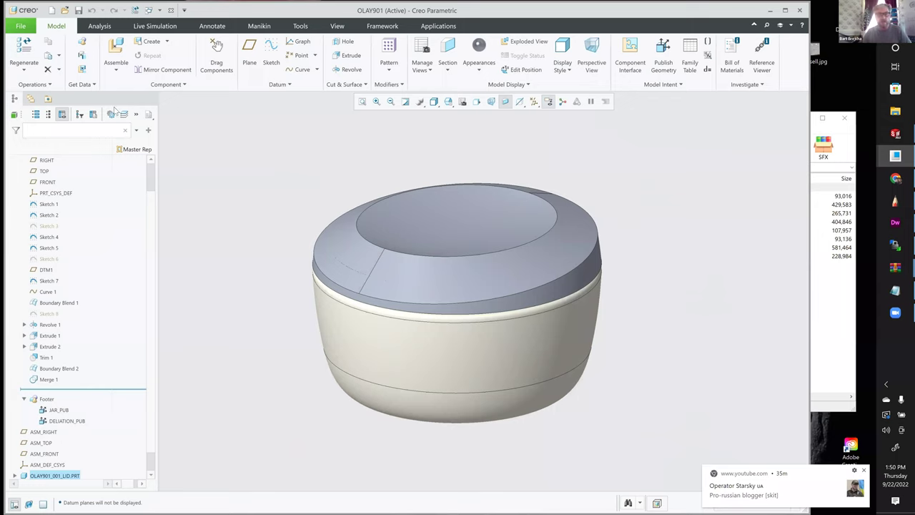
Step: Open the skeleton OLAY901_000.PRT in its own window and enlarge its model tree to show more features
scroll(35, 183, "up", 2)
left_click(40, 175)
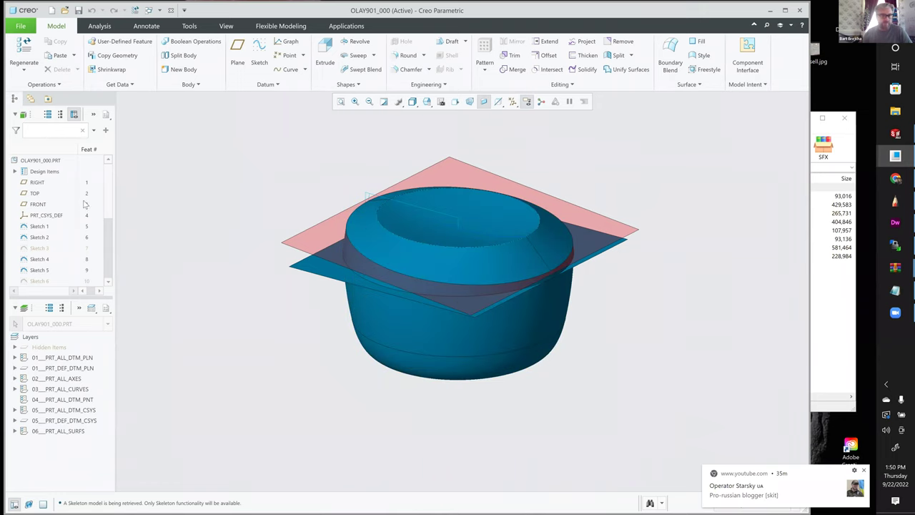
scroll(110, 279, "down", 4)
mouse_move(109, 277)
left_mouse_down()
mouse_move(113, 228)
mouse_move(108, 249)
left_mouse_up()
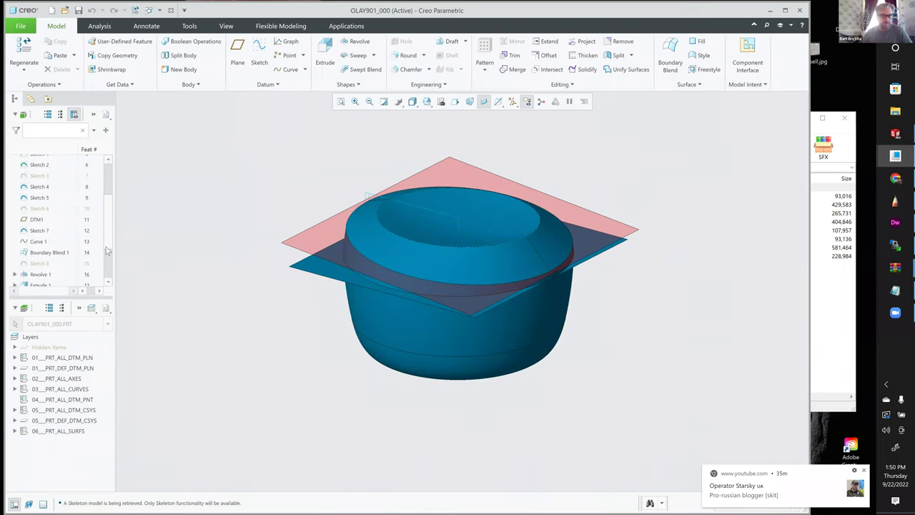
left_click_drag(43, 298, 43, 384)
scroll(46, 228, "up", 3)
Step: Show the dimensions of the skeleton's Sketch 3 for editing and view the model from the side
left_click(40, 226)
left_click(39, 249)
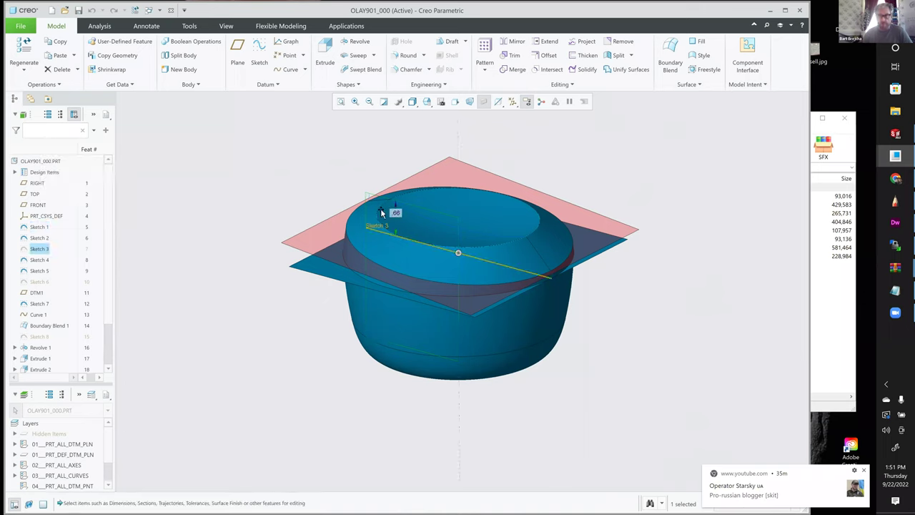
middle_click_drag(517, 216, 544, 253)
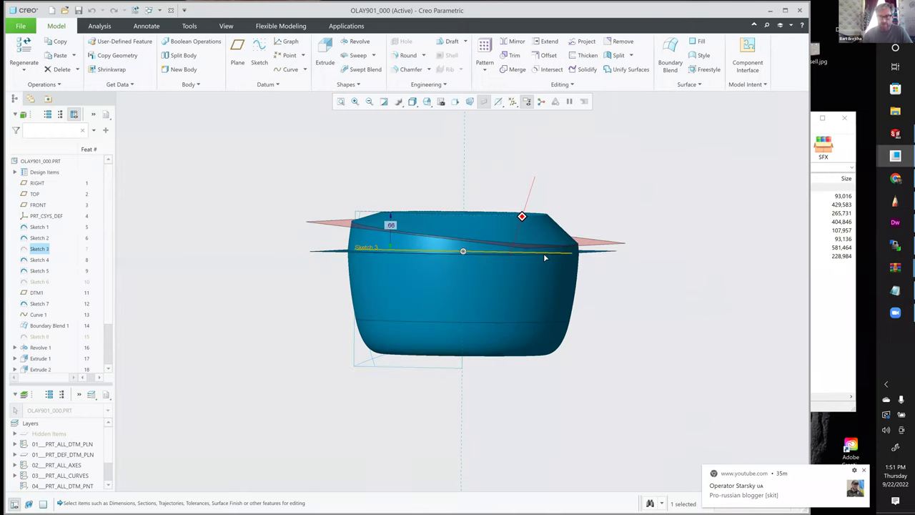
Step: Open Sketch 1's dimensions for editing and raise the top edge of its rectangle to a height of about 2.95
left_click(40, 227)
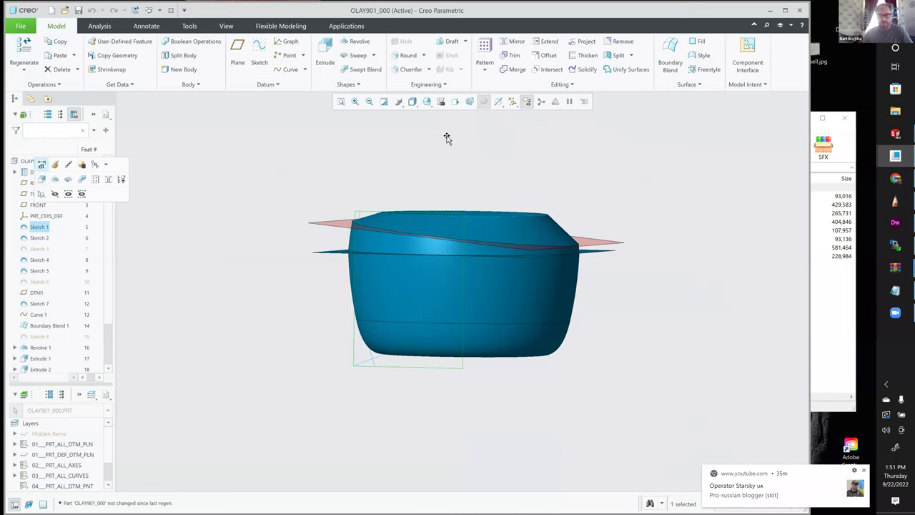
double_click(412, 212)
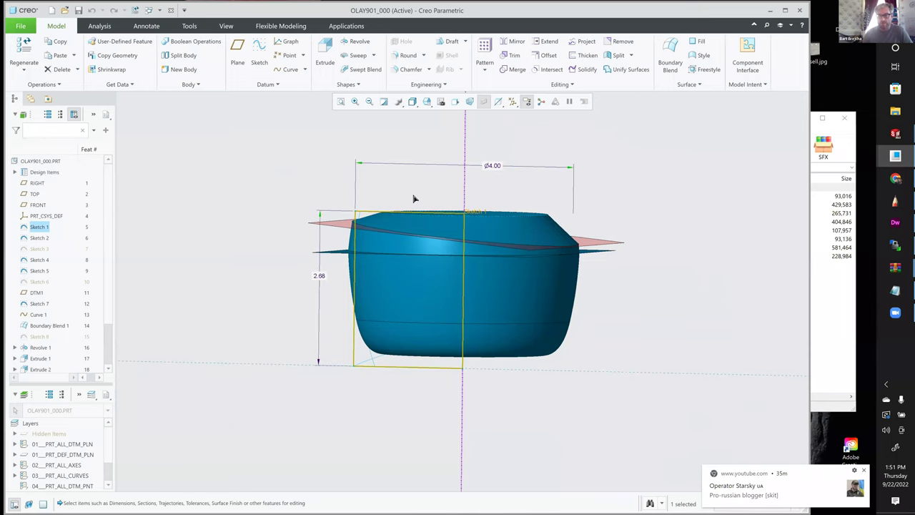
left_click_drag(413, 197, 393, 197)
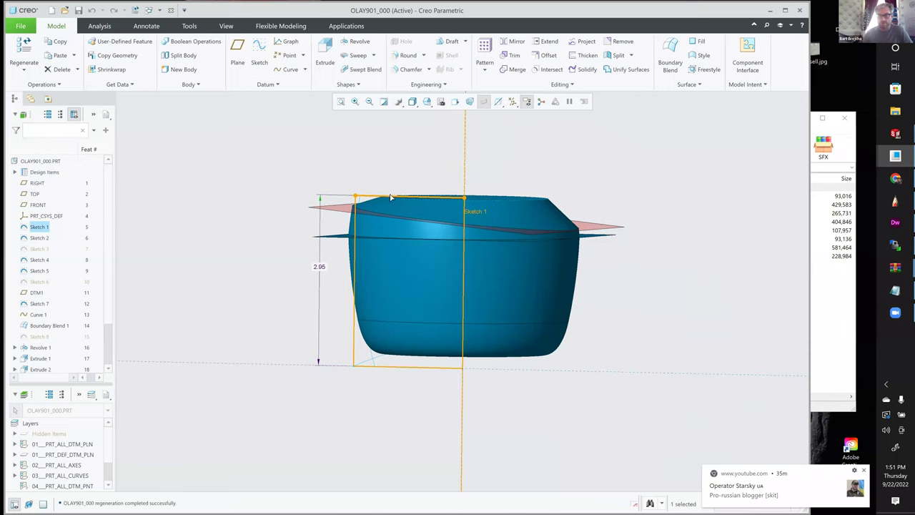
Step: Open Sketch 2's dimensions for editing and lower the inner end of its bottom arc
double_click(37, 238)
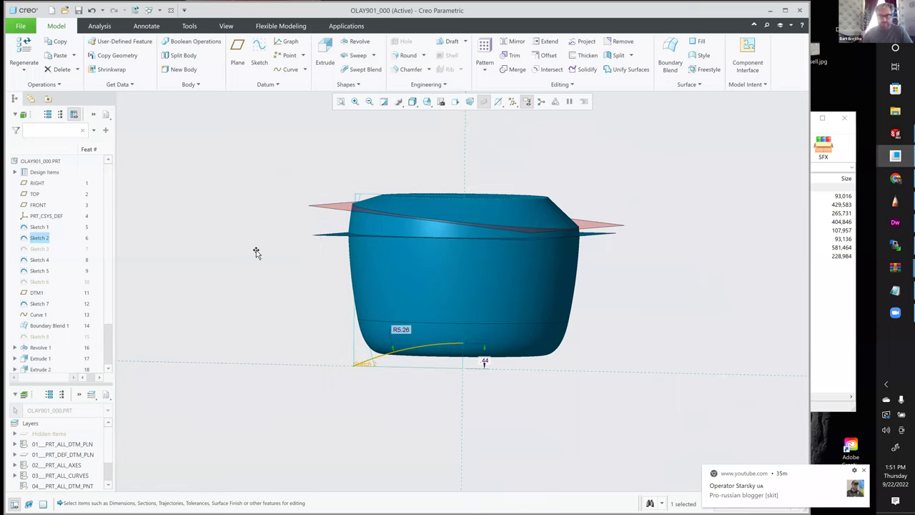
middle_click_drag(448, 354, 463, 336)
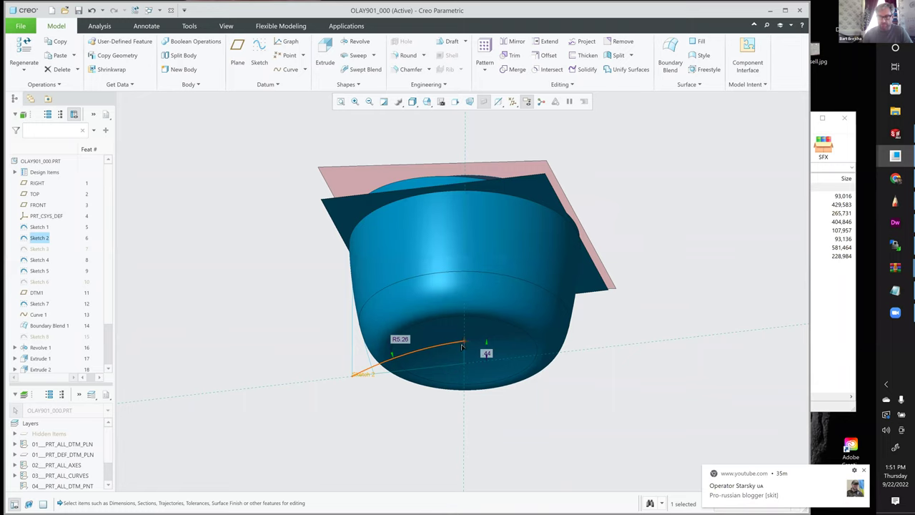
key("ctrl+z")
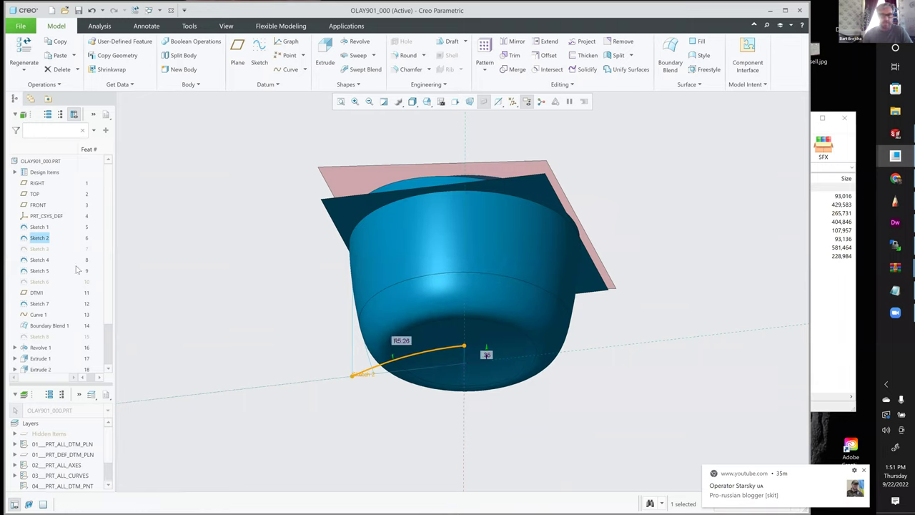
Step: Open Sketch 3's dimensions for editing and lower its line to an offset of about 0.78 from the top edge
left_click(39, 260)
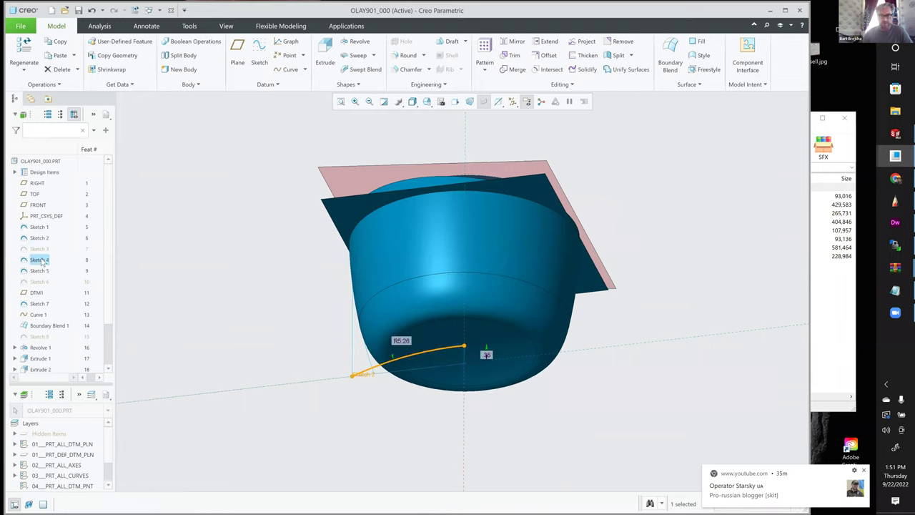
left_click(39, 249)
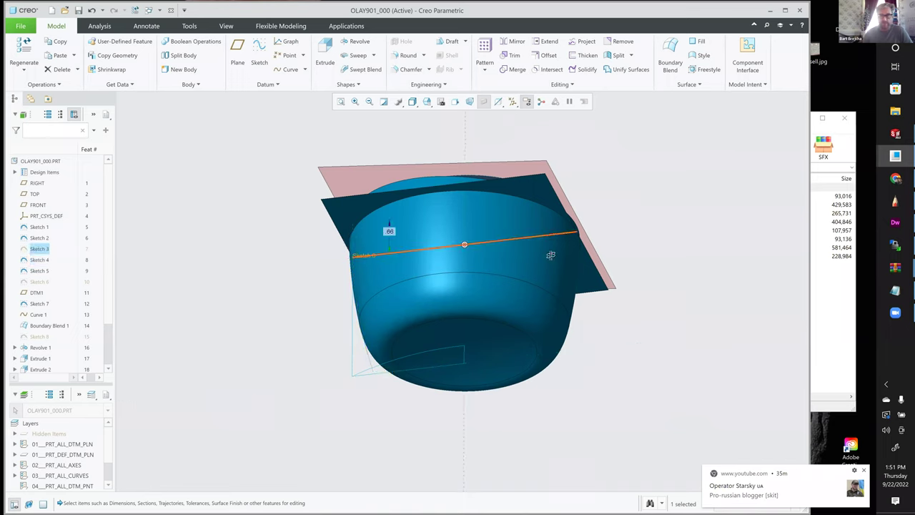
middle_click_drag(546, 243, 544, 247)
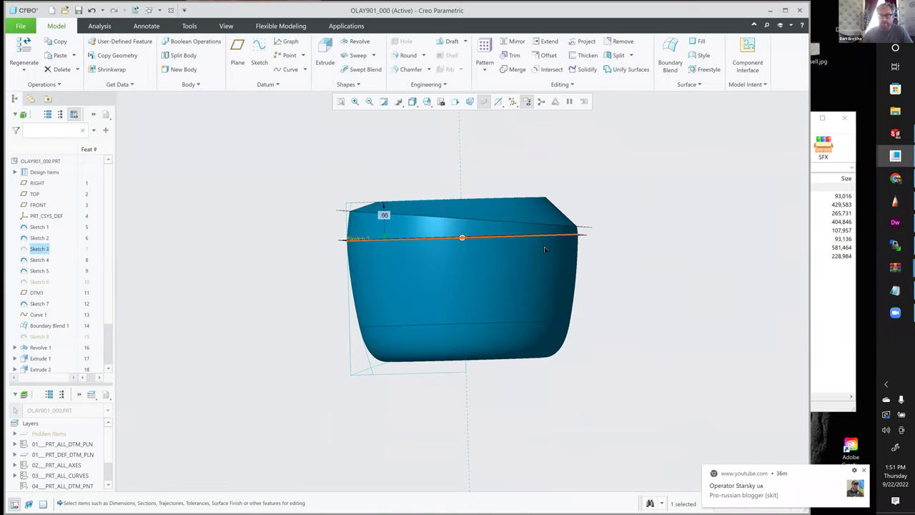
left_click_drag(545, 255, 545, 245)
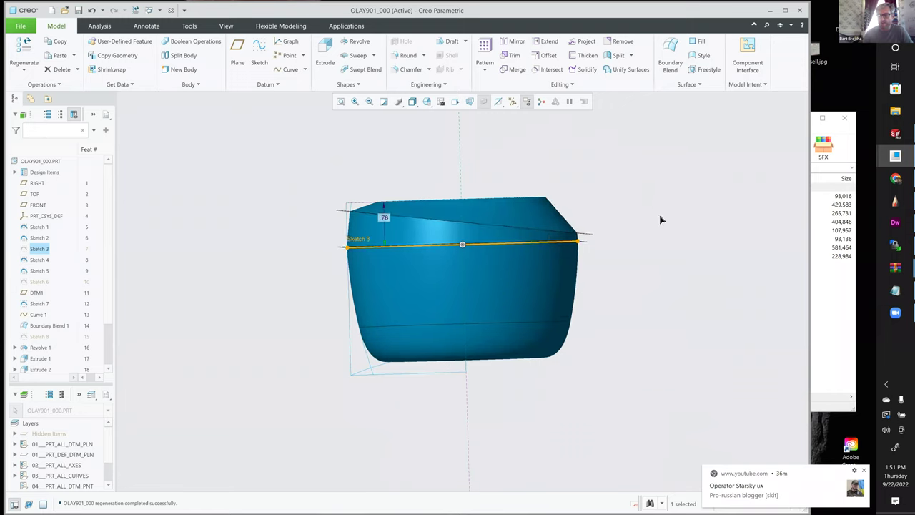
Step: Open Sketch 4's dimensions for editing and move the lower end of its side curve to an offset of about 0.37
left_click(37, 259)
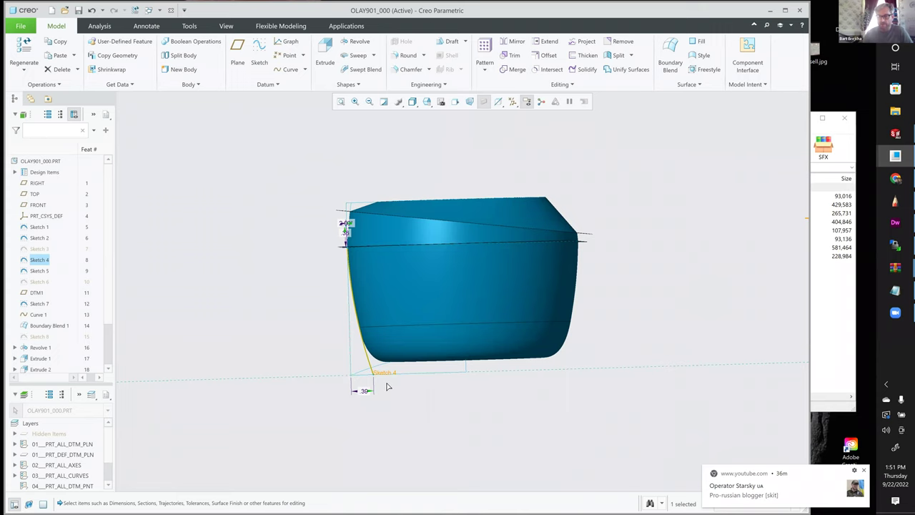
middle_click_drag(387, 385, 388, 383)
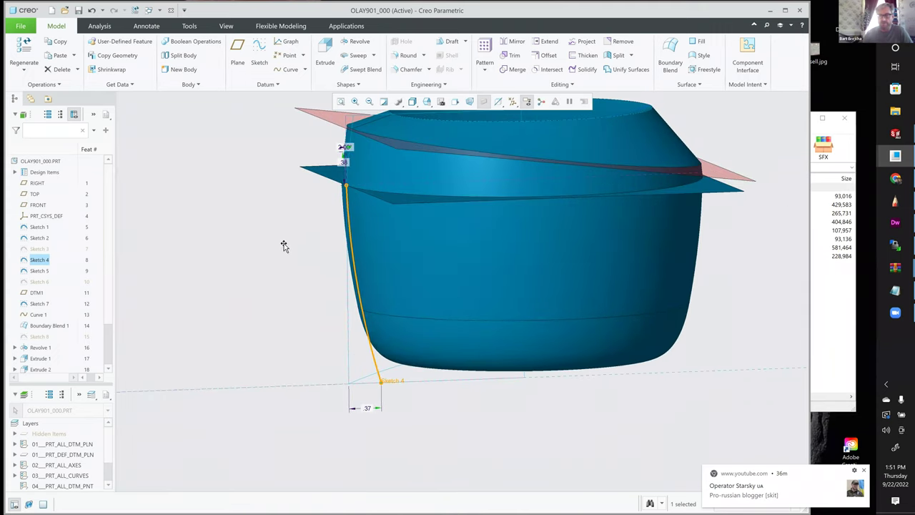
scroll(297, 284, "up", 3)
Step: Open Sketch 5's dimensions for editing and adjust the position of the upper end of its side curve
left_click(57, 274)
scroll(253, 264, "up", 4)
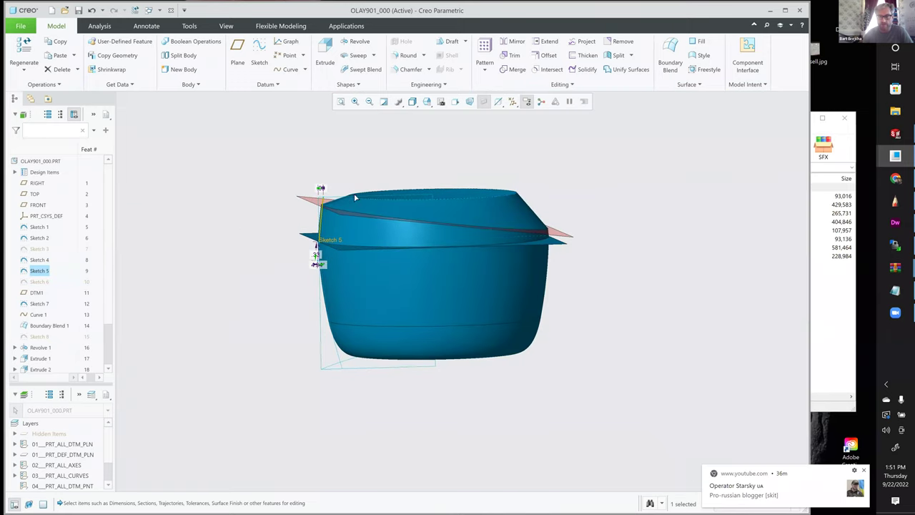
scroll(357, 197, "up", 2)
left_click_drag(362, 194, 356, 193)
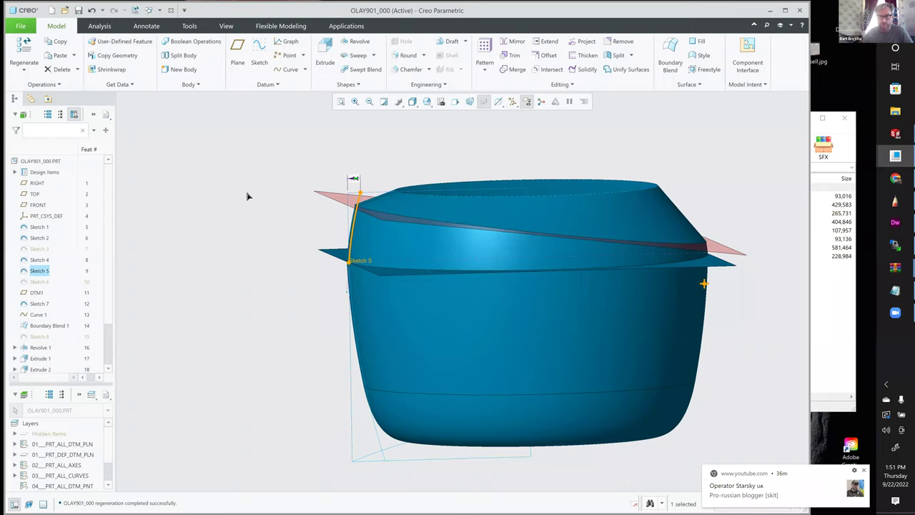
Step: Set the angle dimension at the lower end of Sketch 5 to 1 degree and regenerate the part
scroll(357, 306, "up", 2)
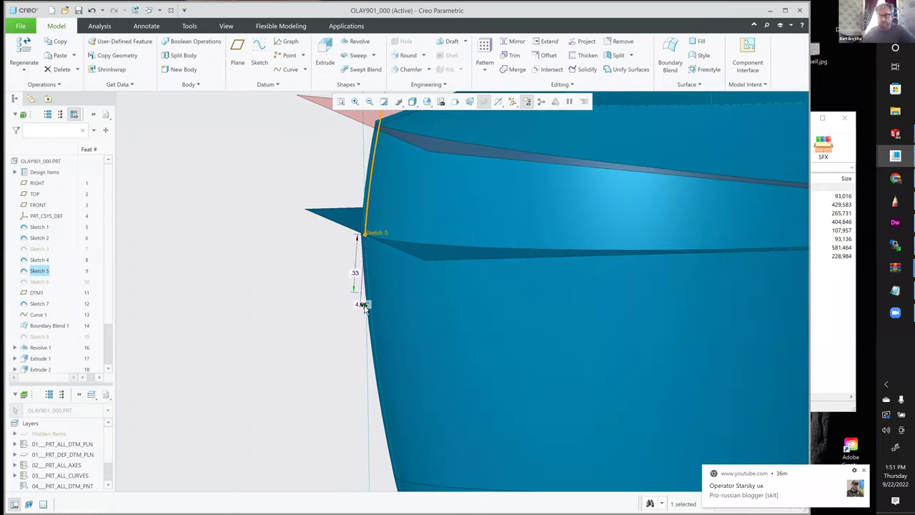
scroll(359, 307, "up", 1)
left_click(358, 309)
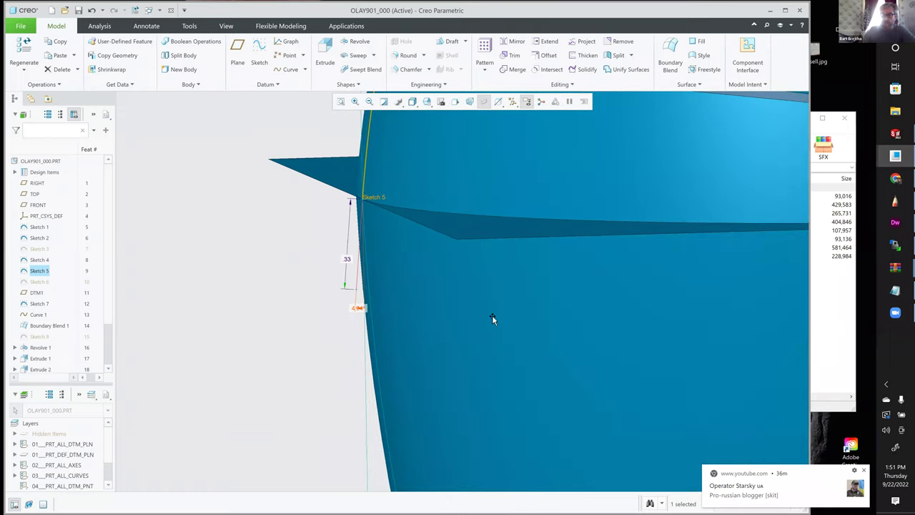
double_click(355, 313)
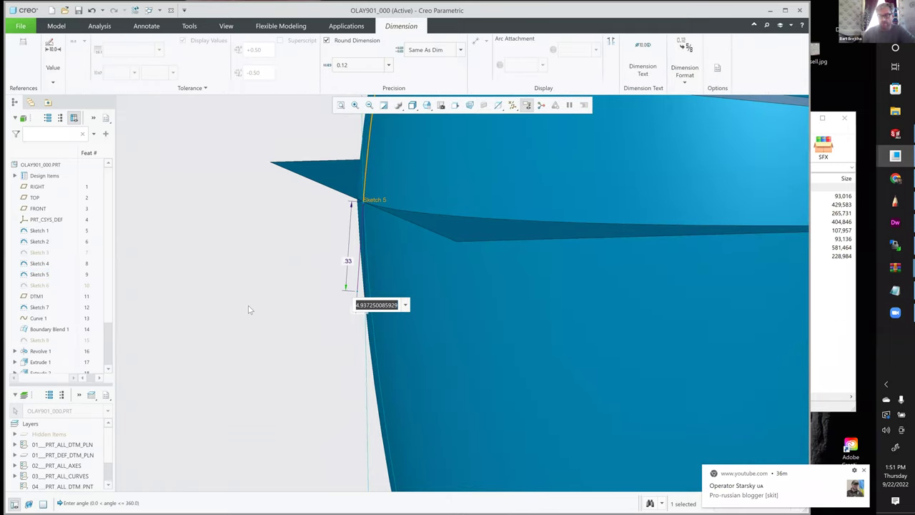
type("1")
key("Escape")
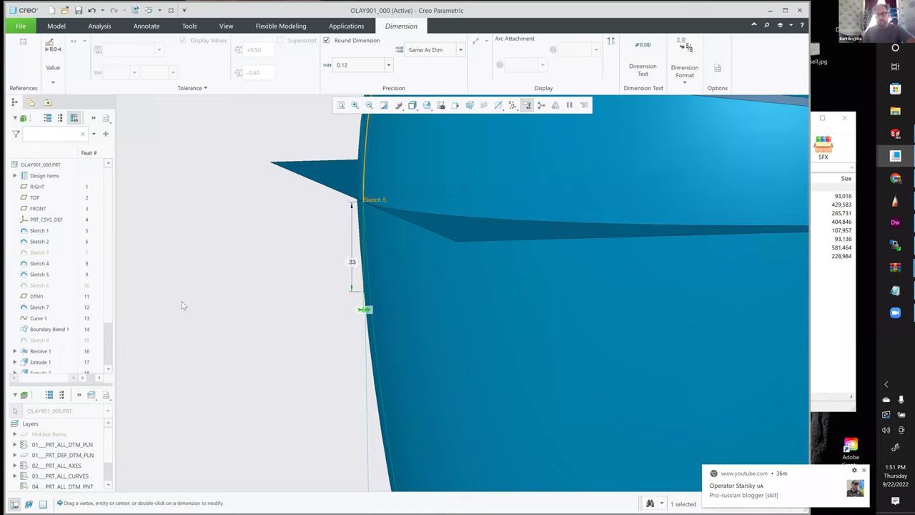
key("ctrl+g")
scroll(429, 204, "up", 6)
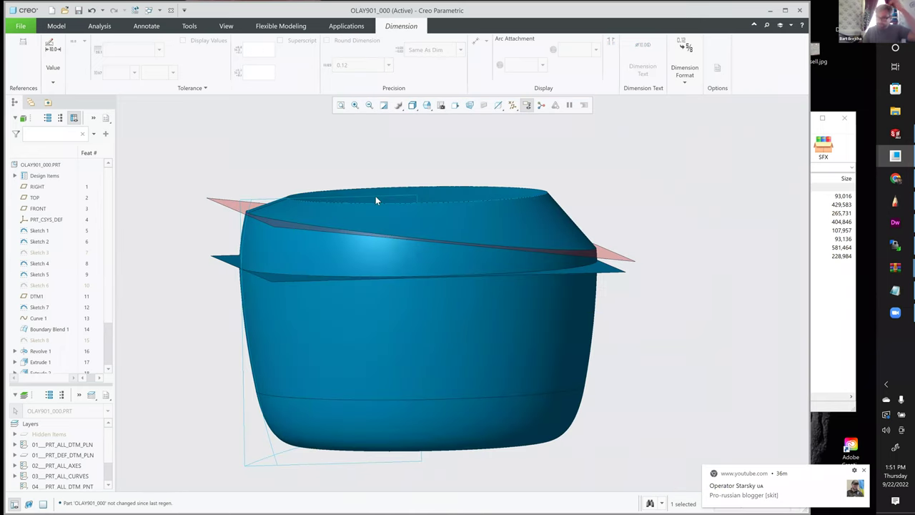
Step: Create a Round on the inner rim edge of the lid top with a radius of about 0.25
double_click(327, 196)
middle_click_drag(279, 188, 269, 204)
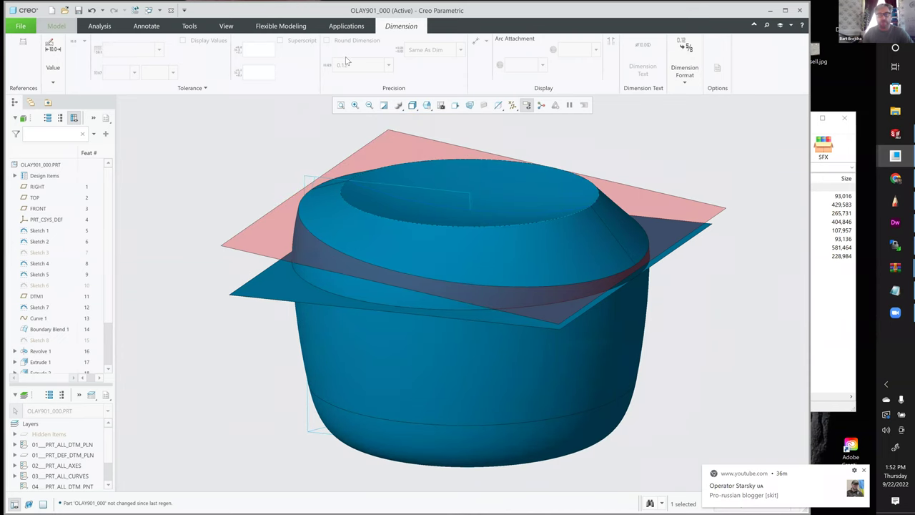
left_click(414, 59)
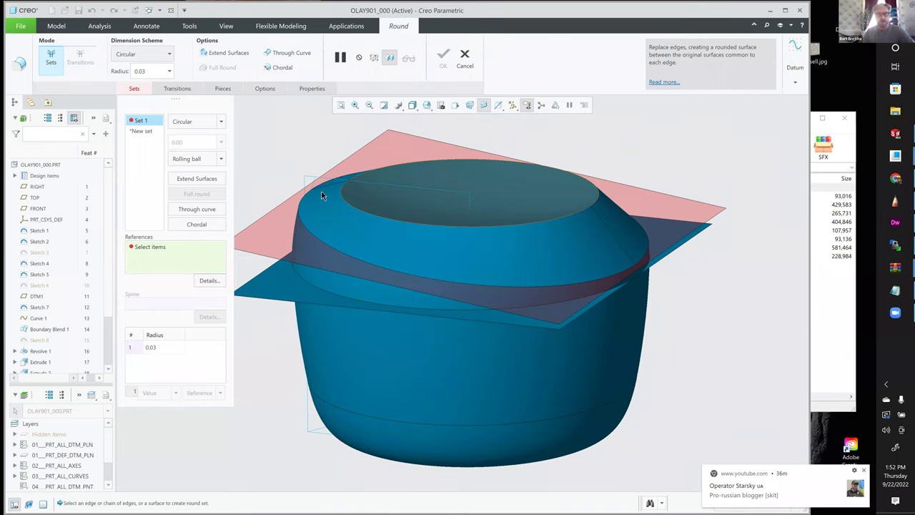
left_click(404, 250)
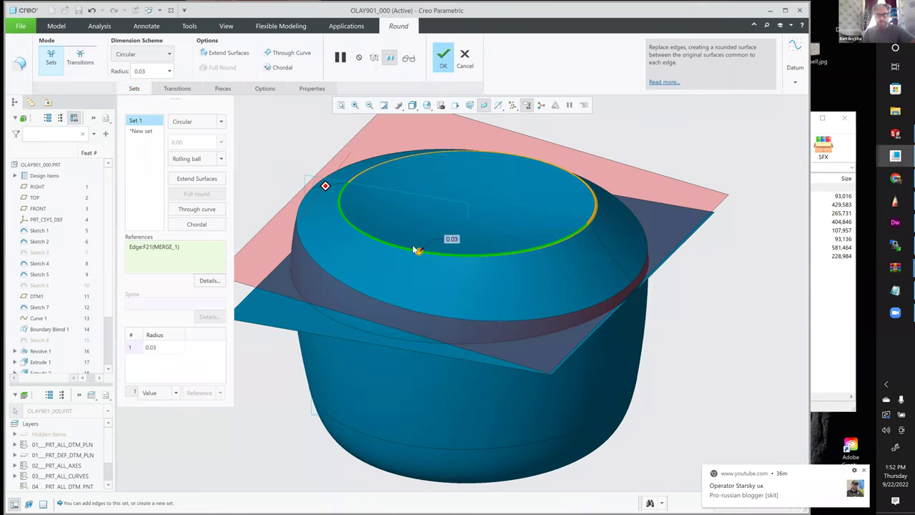
middle_click_drag(419, 250, 409, 255)
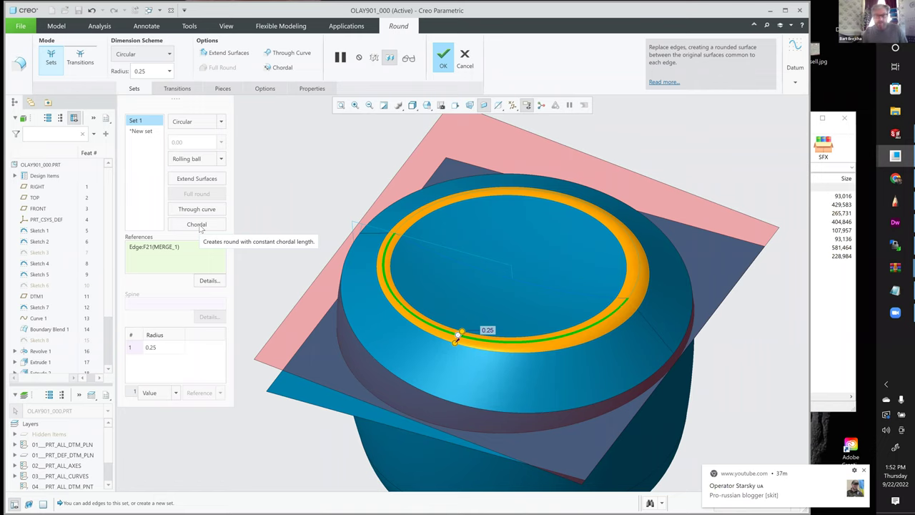
Step: Make the inner rim round chordal with a C2 Continuous cross-section
left_click(200, 226)
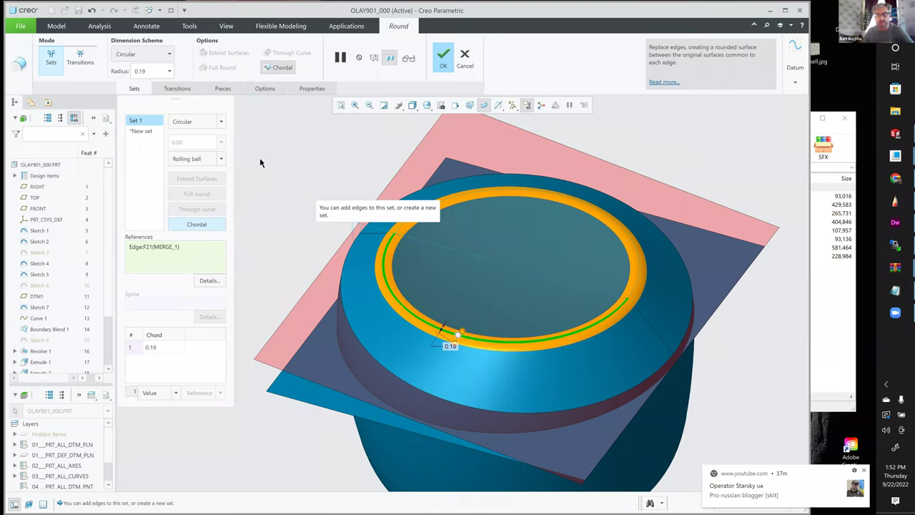
scroll(260, 158, "up", 3)
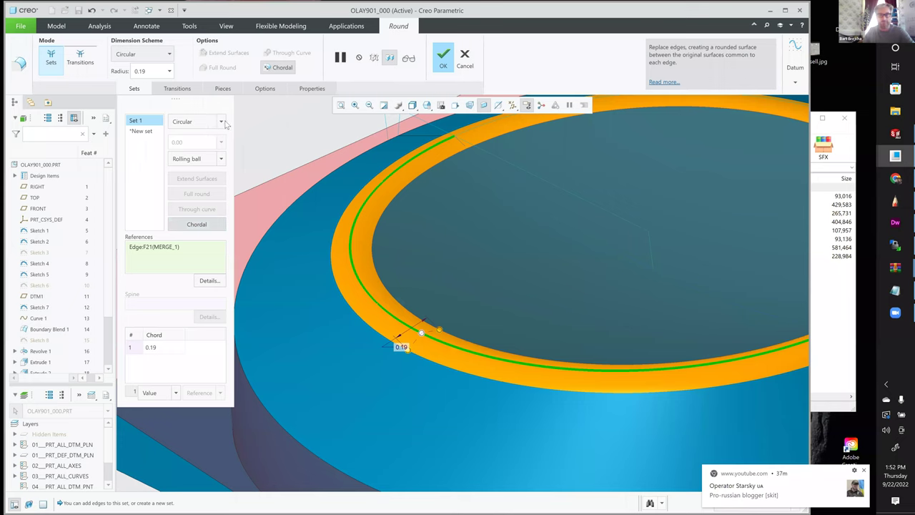
scroll(225, 123, "down", 3)
left_click(208, 155)
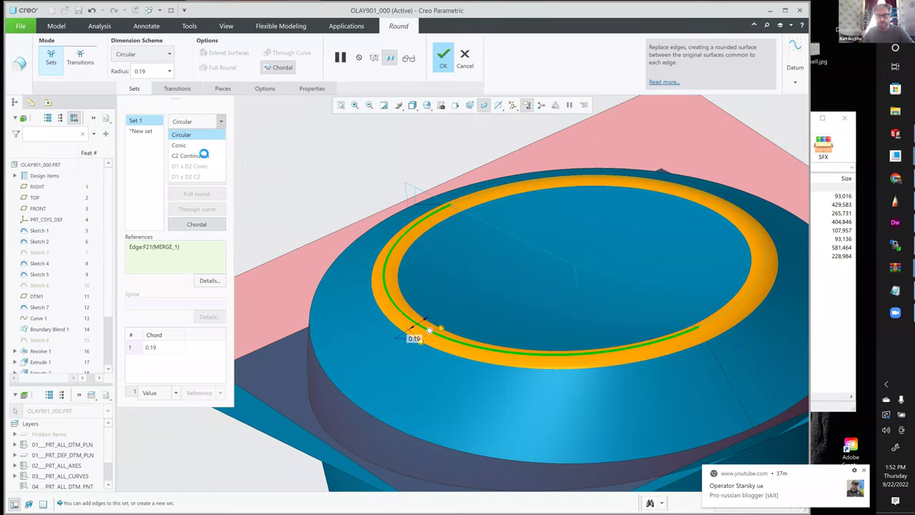
left_click(204, 153)
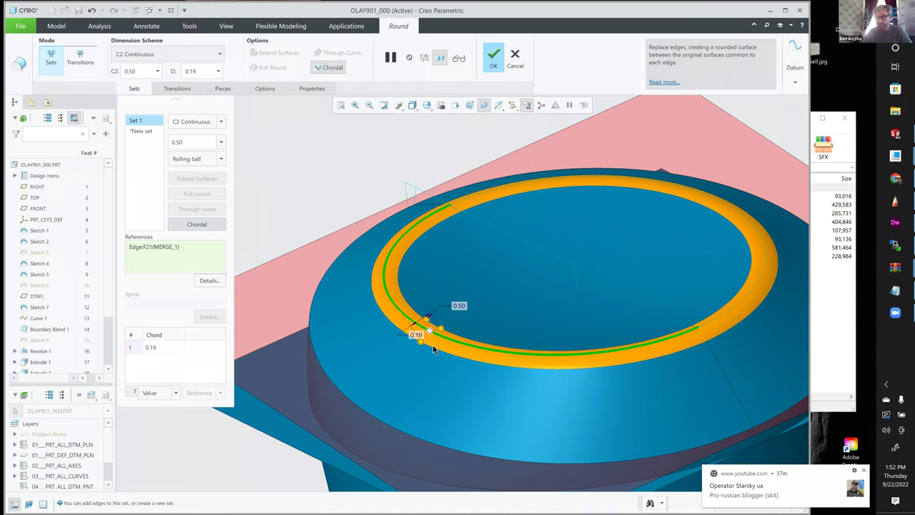
scroll(464, 284, "down", 2)
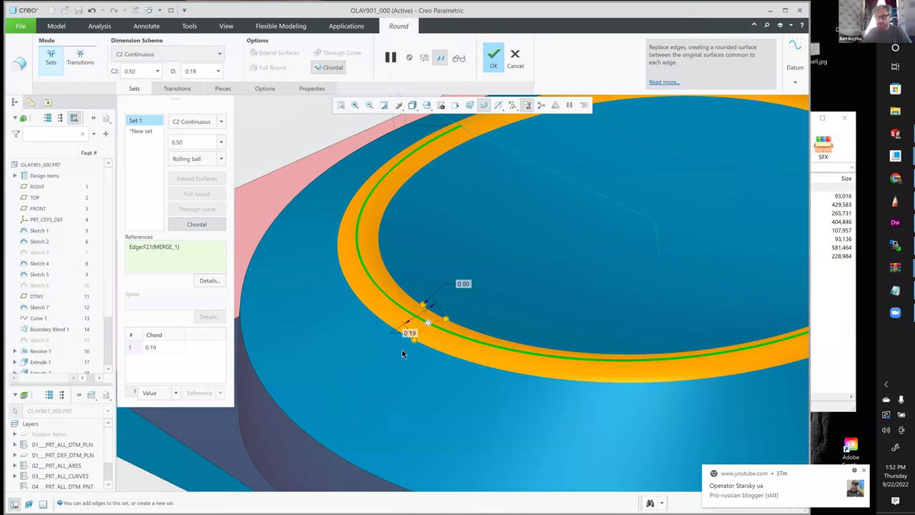
scroll(490, 258, "down", 2)
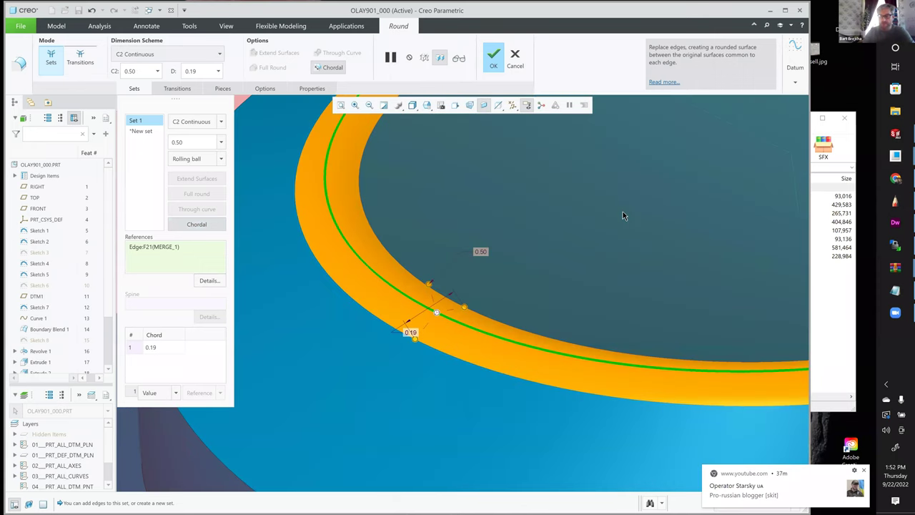
Step: Set the C2 shape factor of the inner rim round to 0.60 and complete the round
double_click(481, 249)
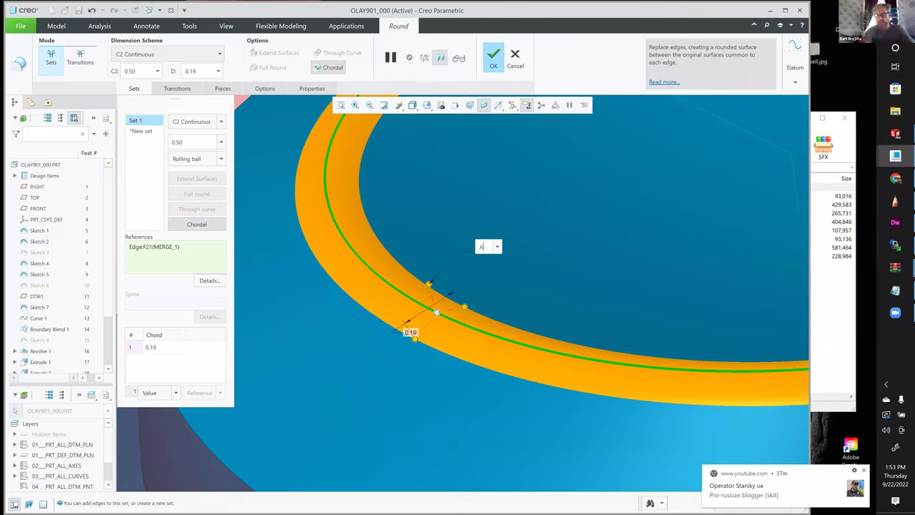
key("Return")
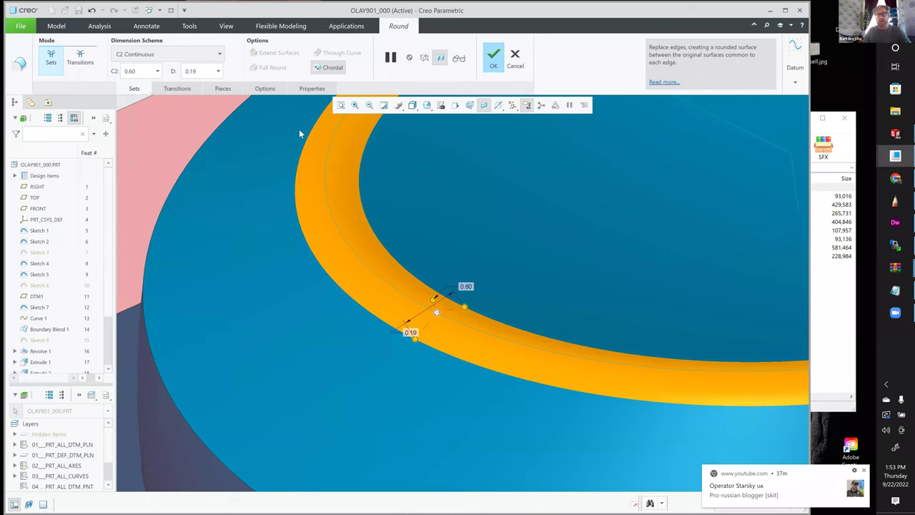
middle_click(277, 160)
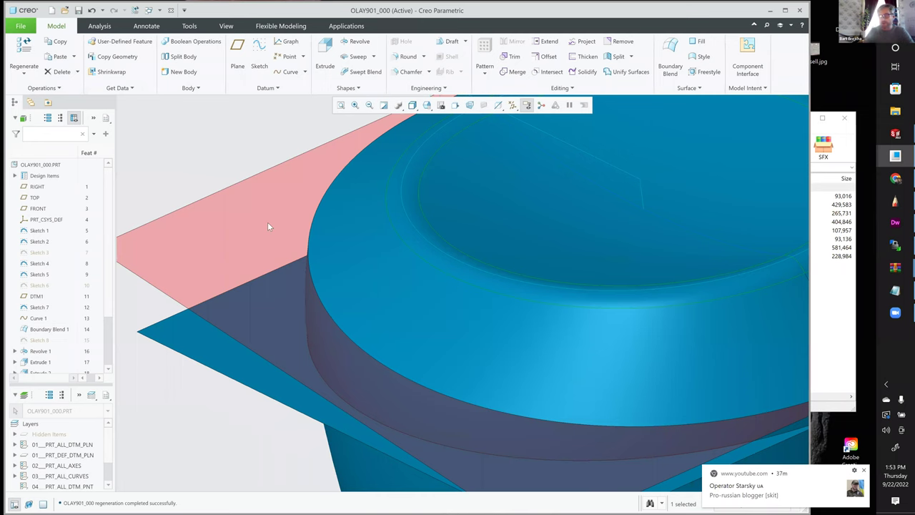
Step: Hide the slanted pink surface and start a Round of about 0.13 radius on the lid's outer top edge
key("ctrl+d")
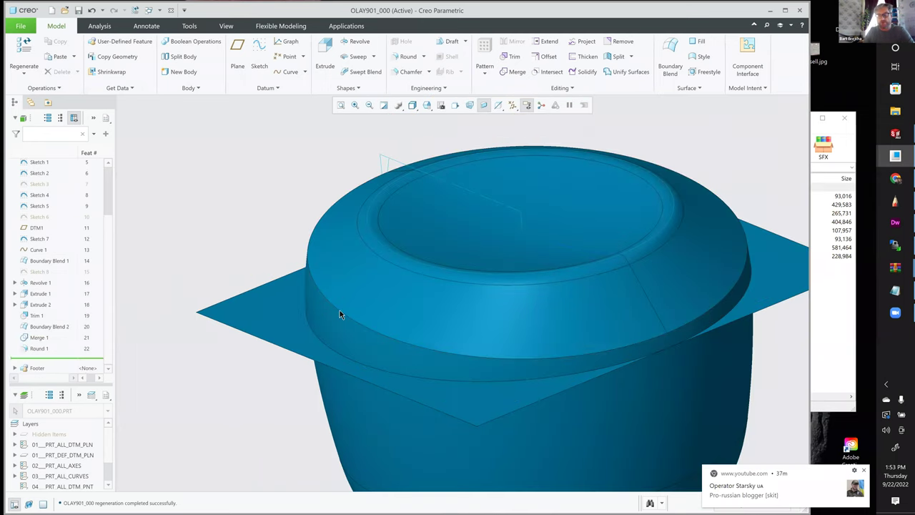
key("r")
left_click(356, 323)
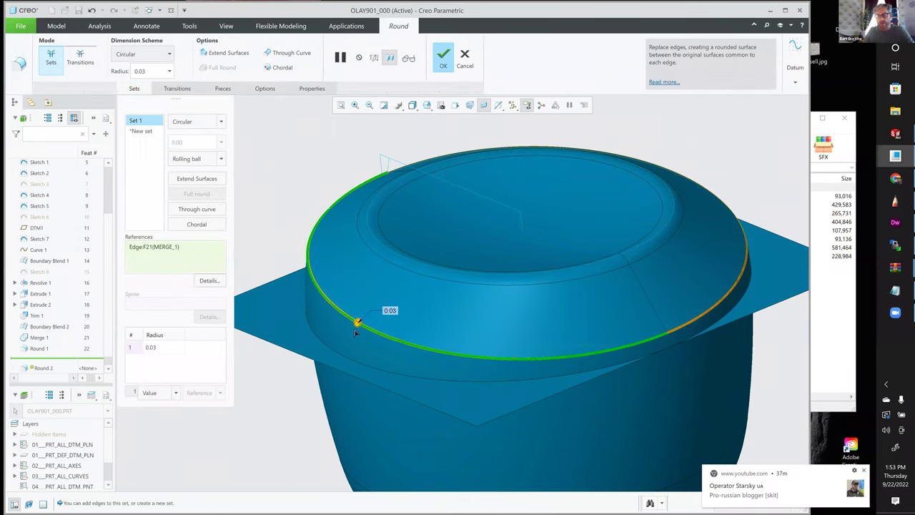
scroll(334, 191, "up", 3)
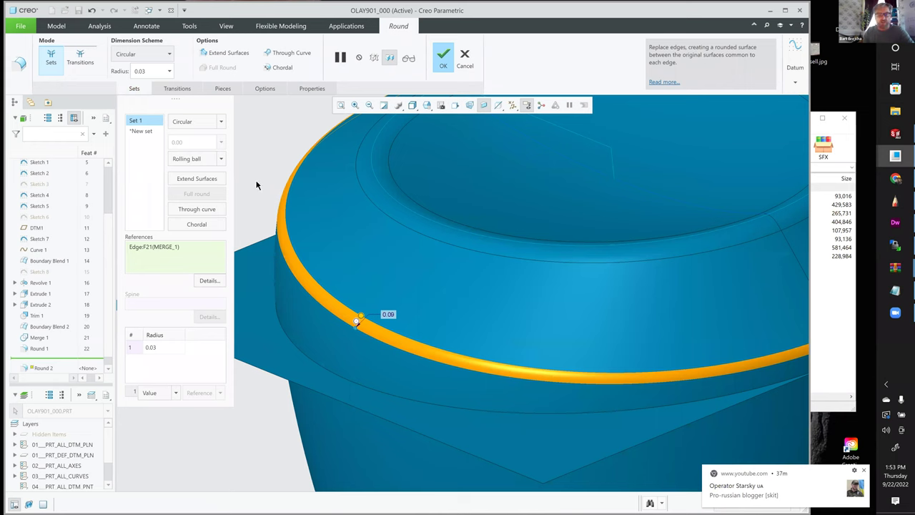
key("ctrl+d")
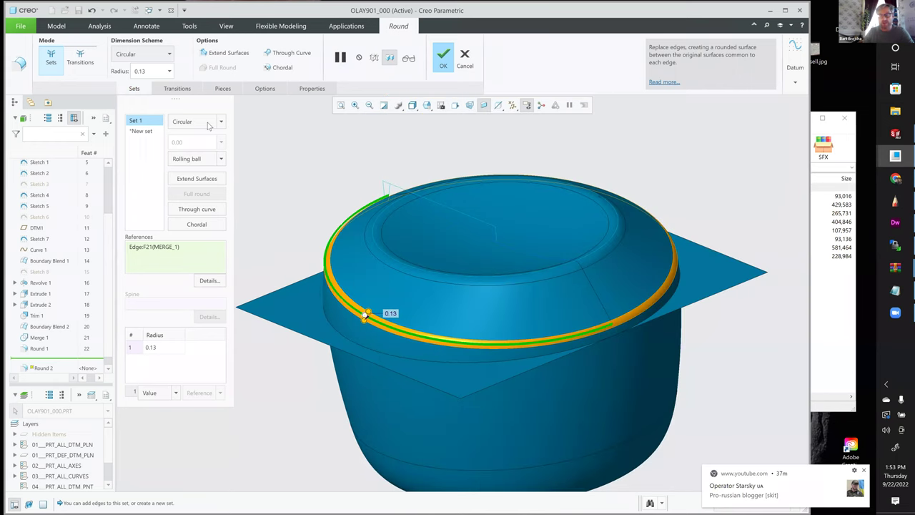
Step: Make the lid's outer top edge round chordal and C2 Continuous with a shape factor of 0.60, and complete it
left_click(206, 226)
left_click(220, 123)
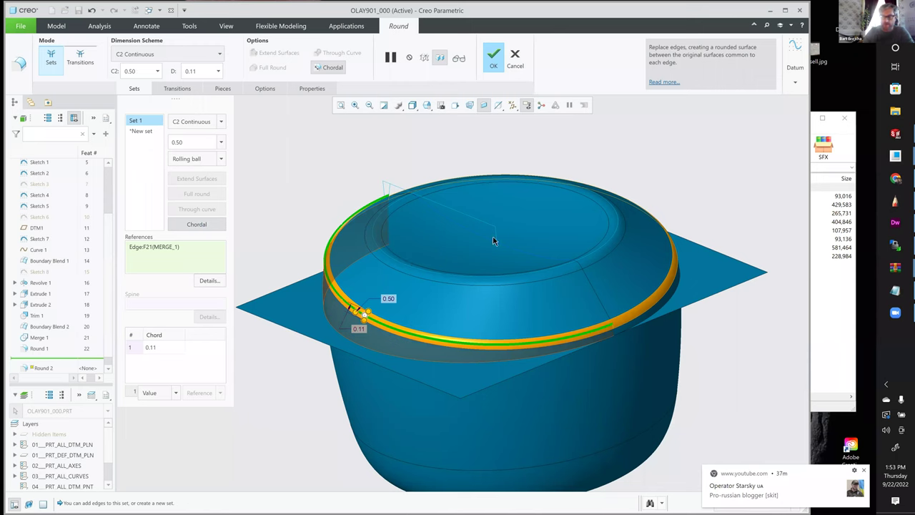
scroll(492, 237, "up", 3)
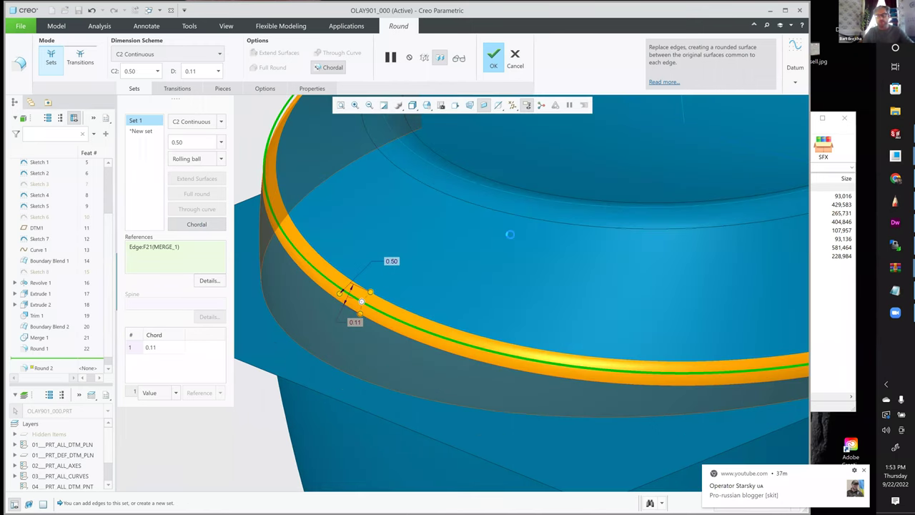
double_click(392, 261)
type(".6")
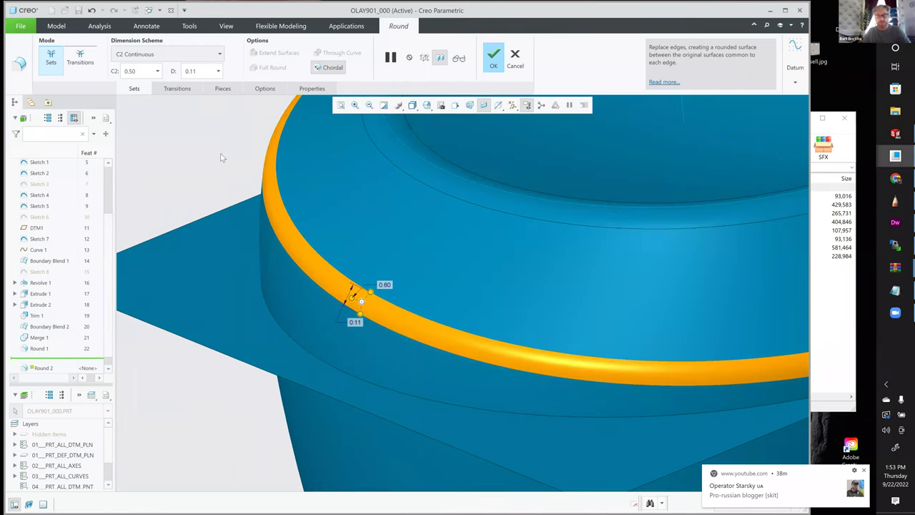
middle_click(412, 274)
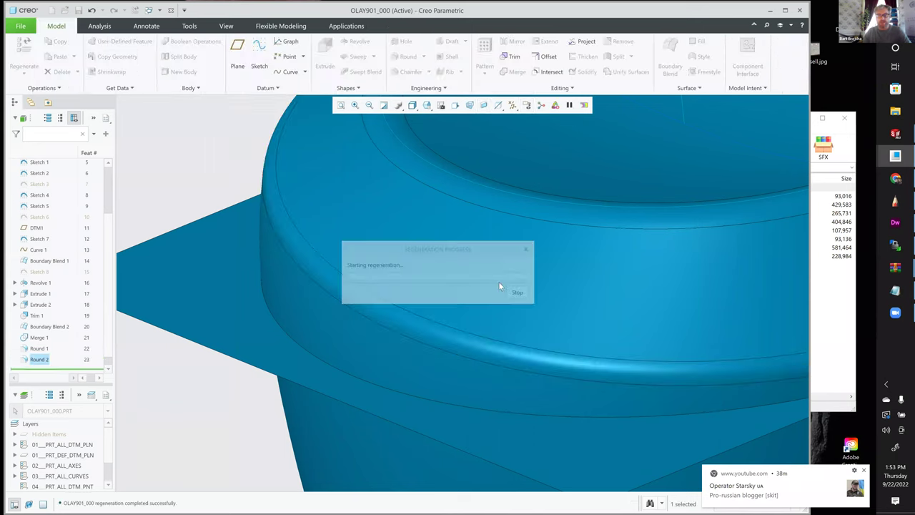
Step: Switch to the OLAY901 assembly and examine the rounded lid and jar from the side, above and at an angle
left_click(155, 10)
left_click(123, 36)
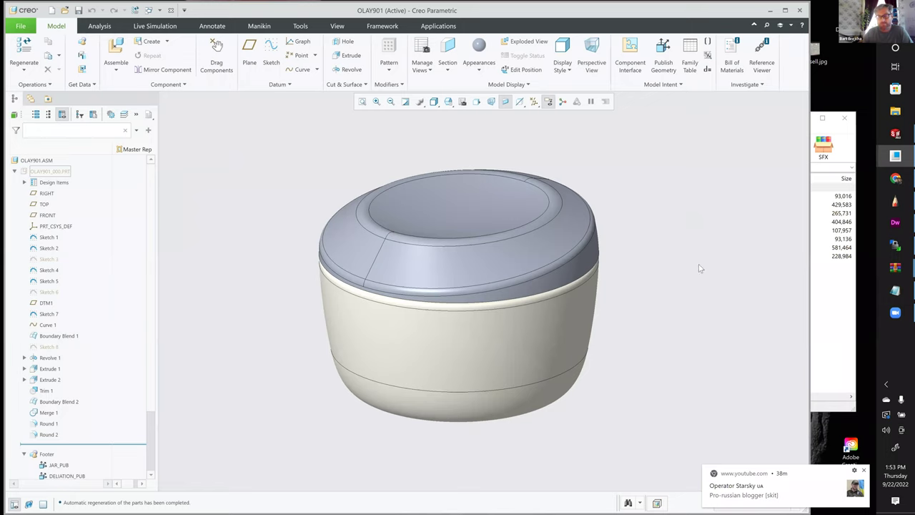
middle_click_drag(654, 243, 653, 258)
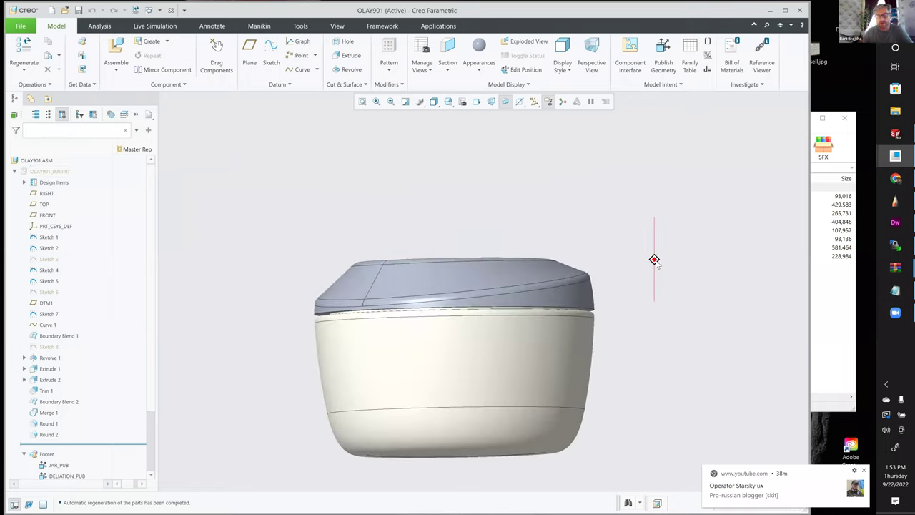
middle_click_drag(580, 346, 560, 378)
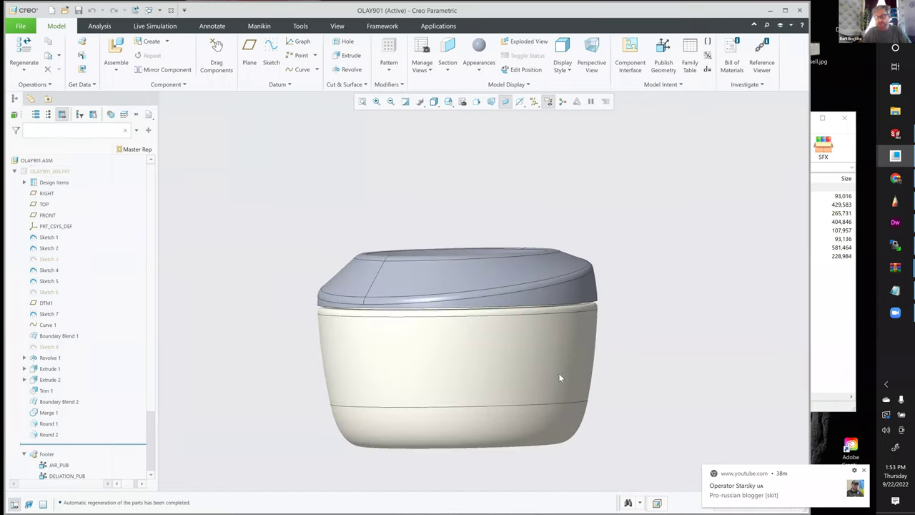
scroll(610, 333, "up", 3)
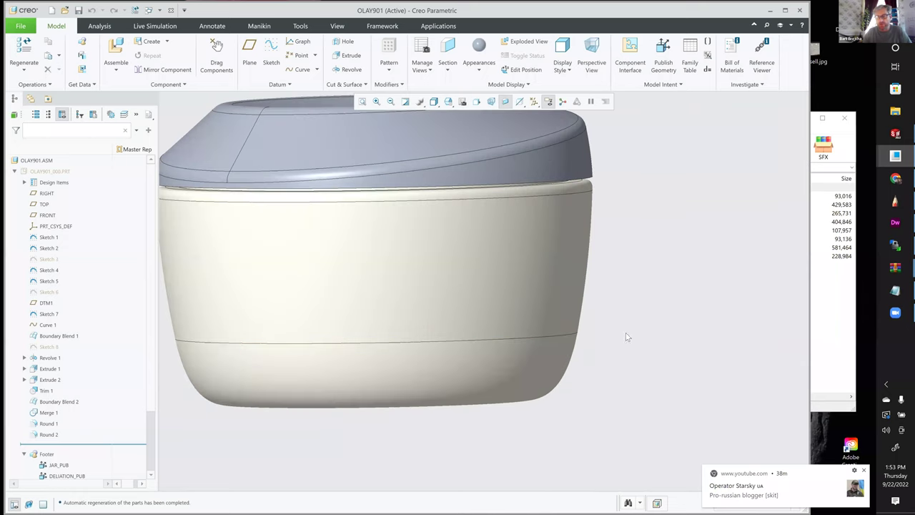
scroll(627, 350, "down", 4)
mouse_move(633, 363)
middle_mouse_down()
mouse_move(636, 393)
mouse_move(629, 382)
middle_mouse_up()
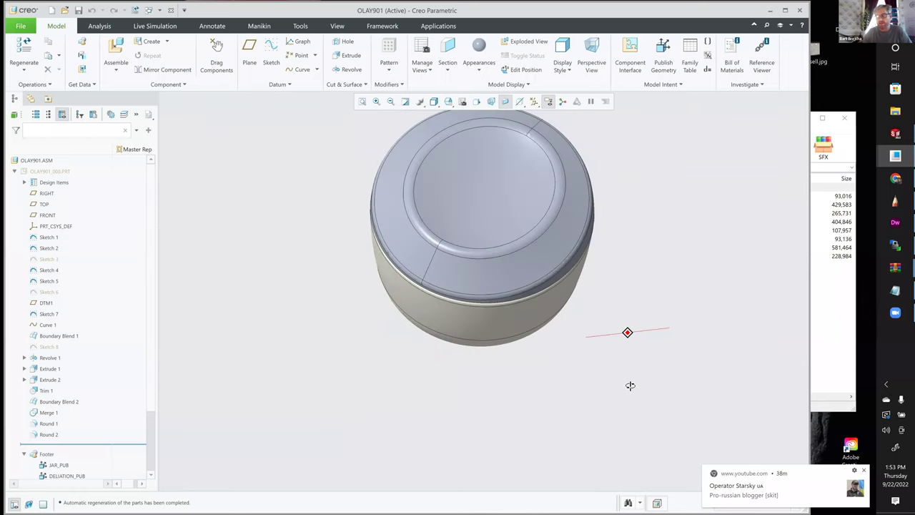
scroll(657, 240, "down", 3)
mouse_move(621, 231)
middle_mouse_down()
mouse_move(634, 231)
mouse_move(621, 210)
mouse_move(607, 234)
mouse_move(634, 251)
mouse_move(669, 208)
mouse_move(690, 257)
mouse_move(727, 226)
middle_mouse_up()
mouse_move(672, 224)
middle_mouse_down()
mouse_move(674, 215)
mouse_move(676, 223)
middle_mouse_up()
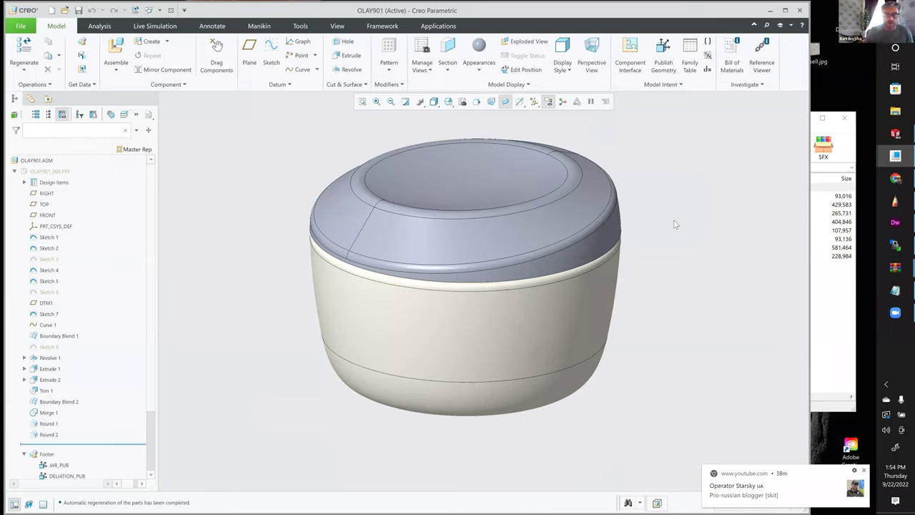
Step: Display the dimensions of the skeleton's Sketch 1 in the assembly and examine the overall height from the side
left_click(45, 238)
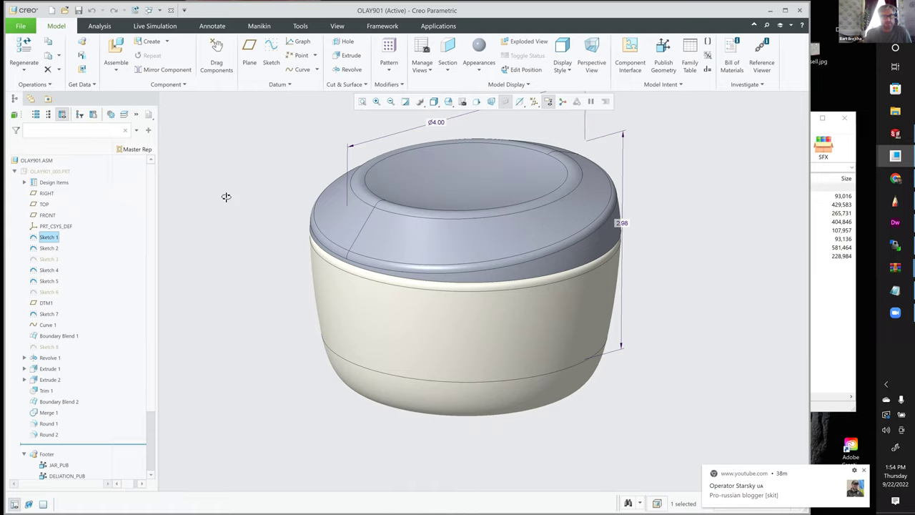
scroll(212, 171, "down", 1)
middle_click_drag(227, 191, 211, 172)
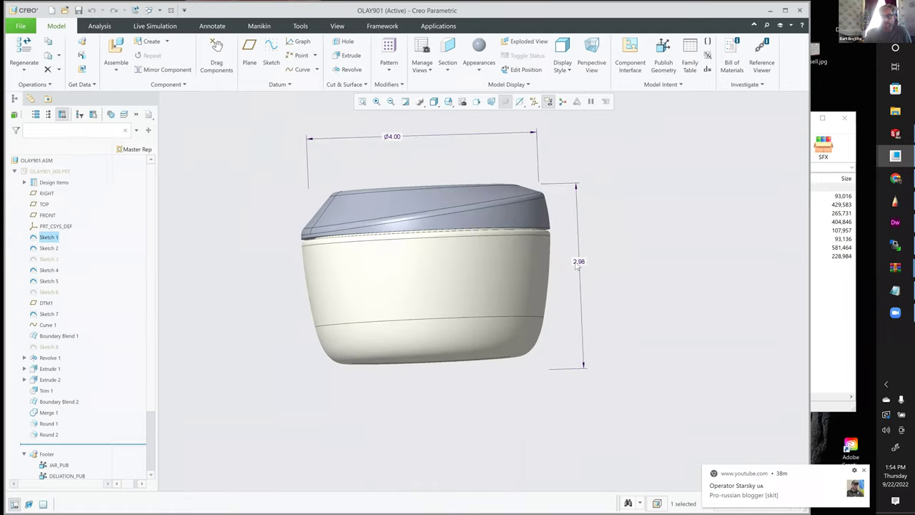
left_click(576, 184)
left_click(219, 186)
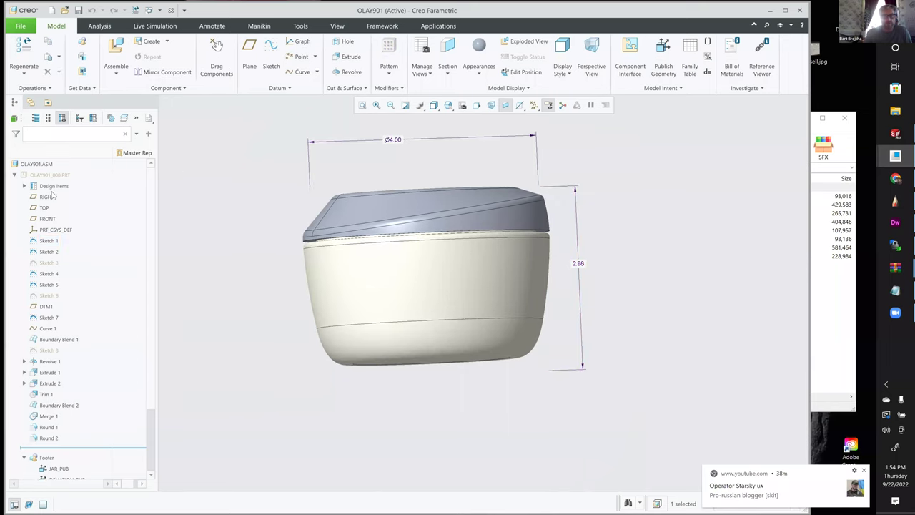
Step: Open the OLAY901_000 skeleton part, increase the overall height in Sketch 1 and regenerate the part
left_click(149, 10)
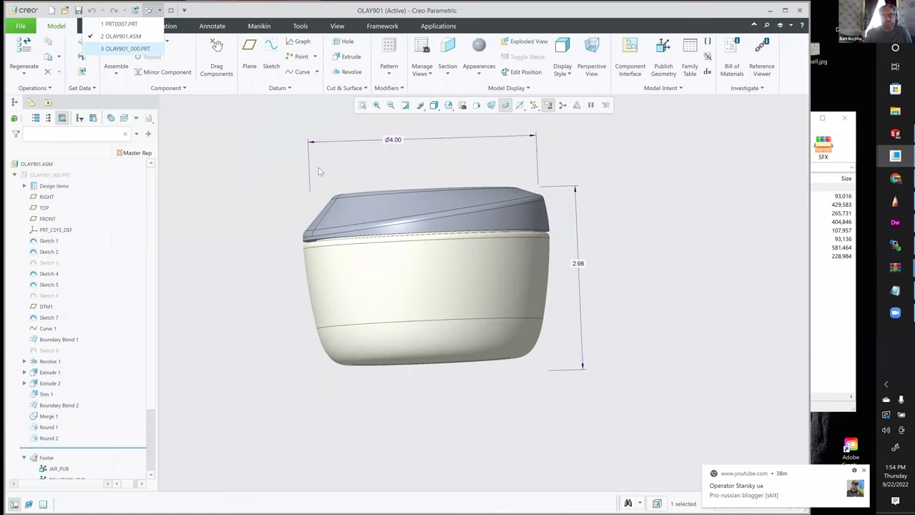
key("Return")
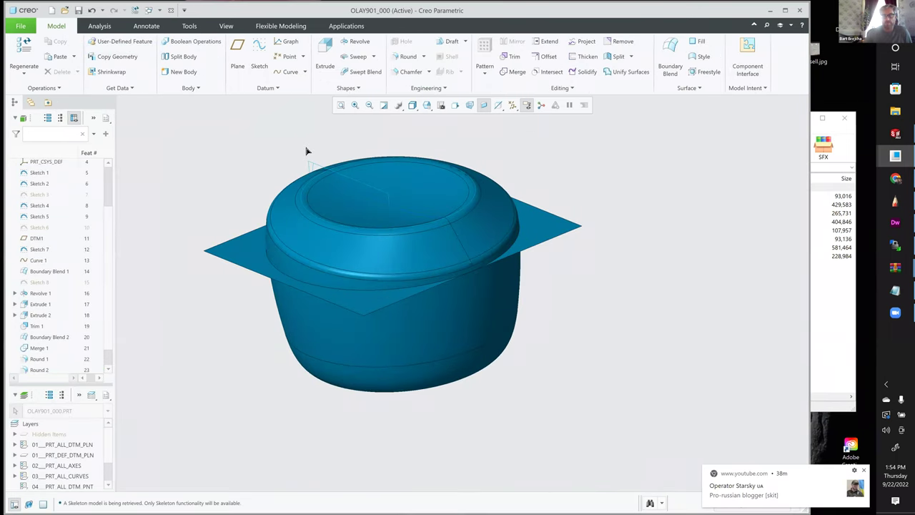
left_click(306, 151)
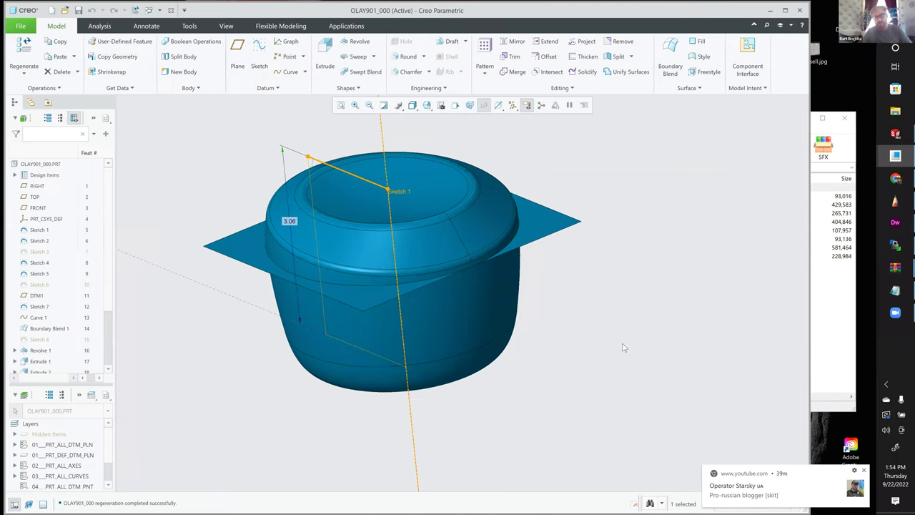
left_click(135, 10)
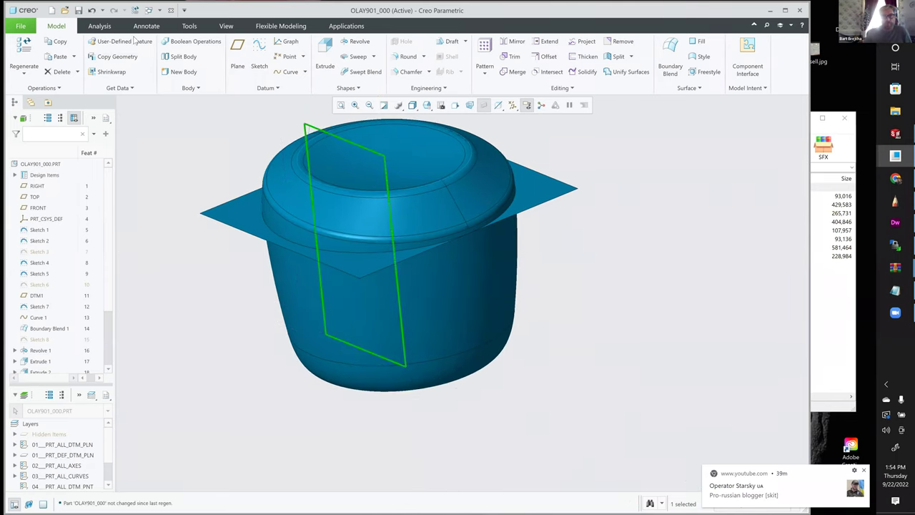
Step: Return to the OLAY901 assembly, regenerate it with the taller skeleton and inspect the jar at an angle
left_click(150, 10)
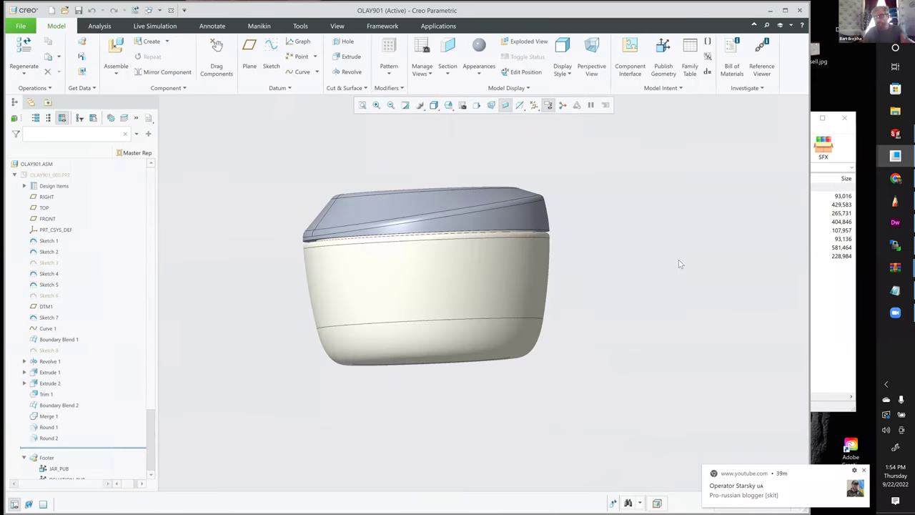
key("2")
key("ctrl+g")
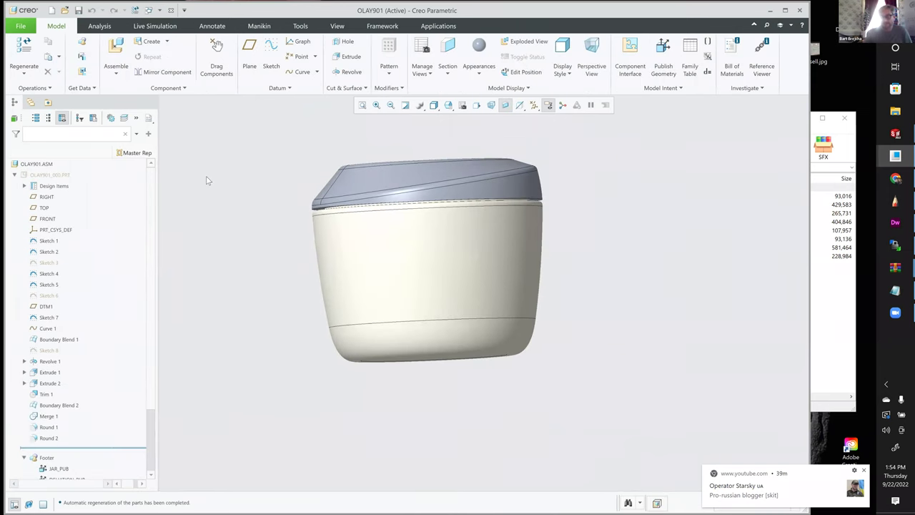
middle_click_drag(673, 262, 693, 296)
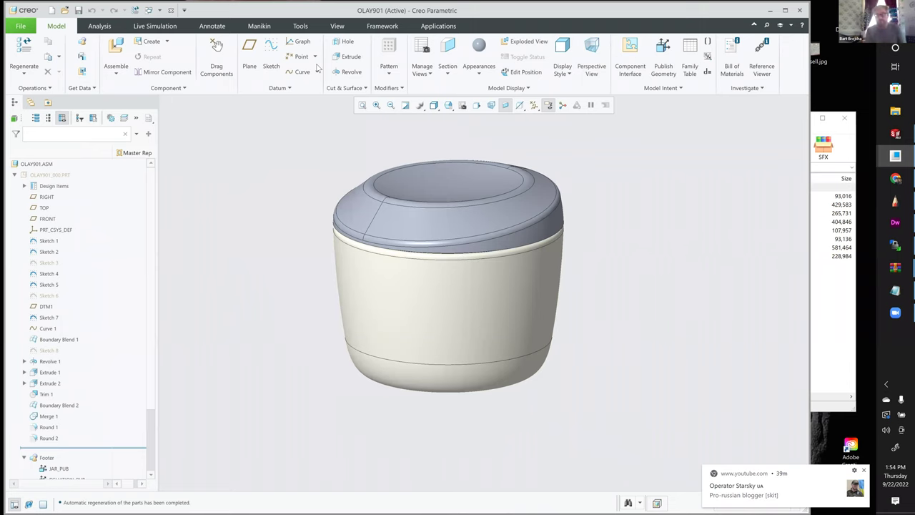
Step: Show the contact note in Notepad over the model and return to the OLAY901_000 skeleton window
key("alt+Tab")
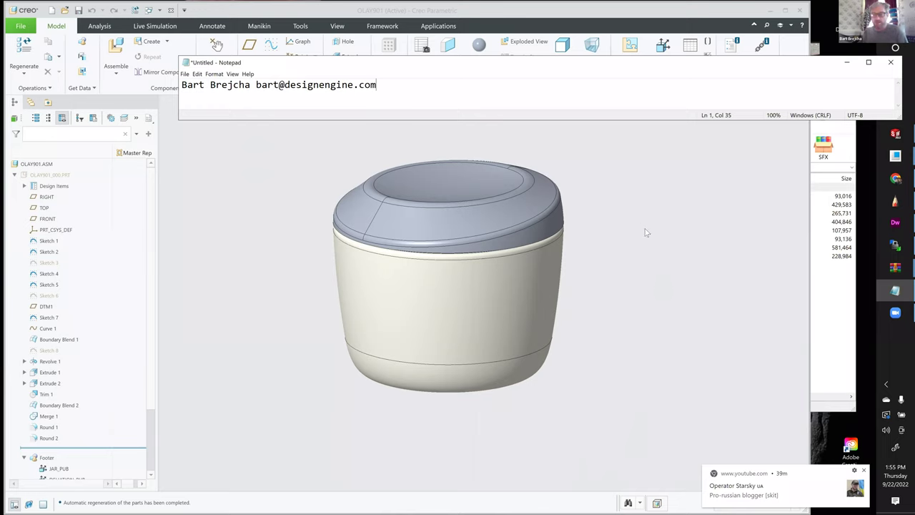
left_click(592, 453)
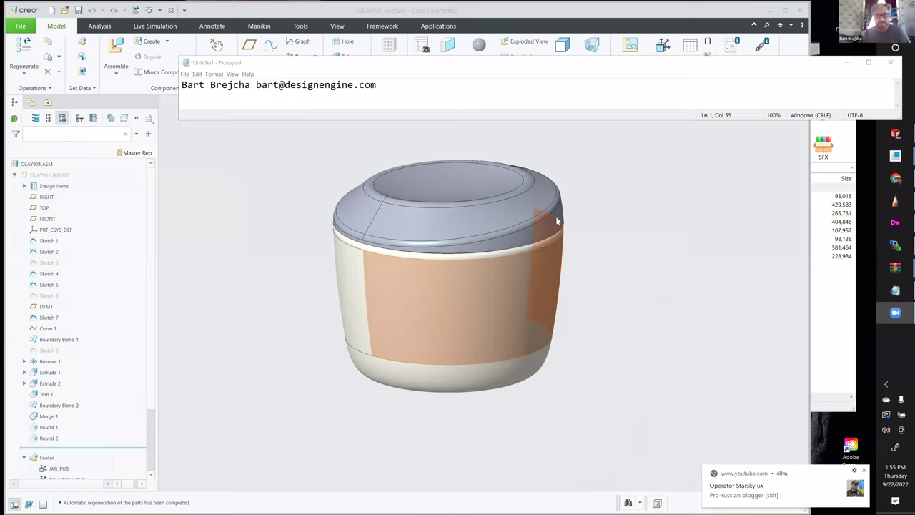
left_click(769, 12)
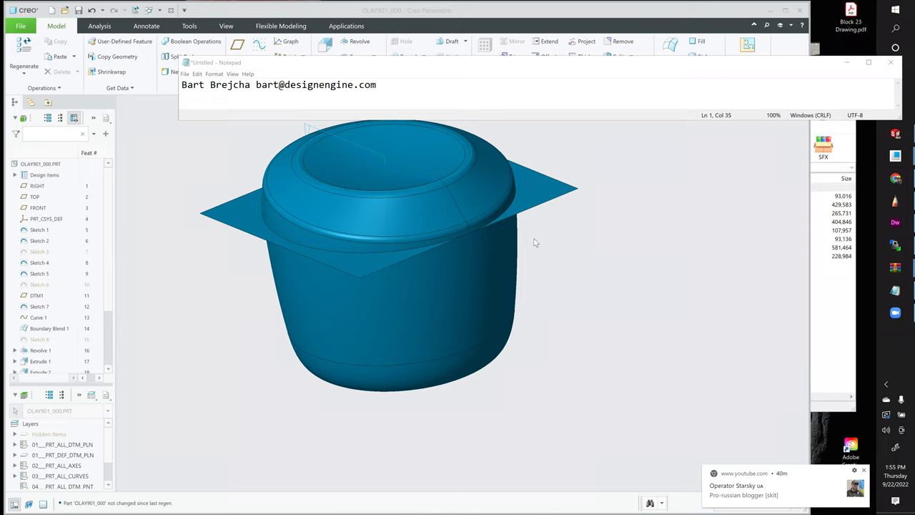
left_click(543, 301)
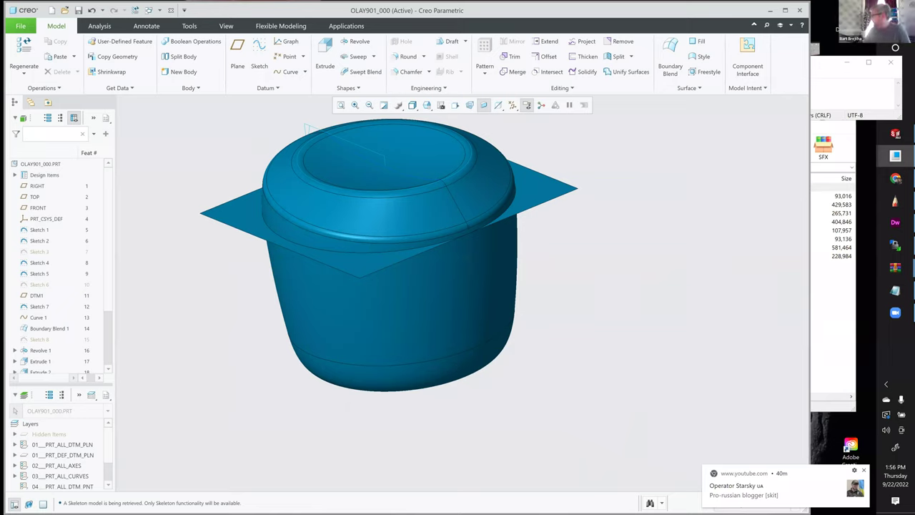
Step: Switch to Chrome, browse the Blocks Tutor 5 exercises in a widened window and review the main index's product design for manufacturing courses
left_click(896, 179)
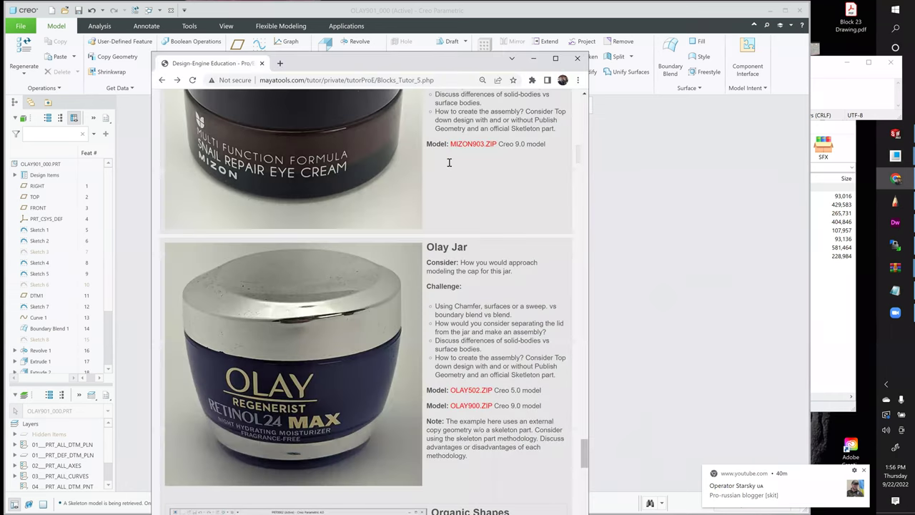
scroll(449, 157, "up", 10)
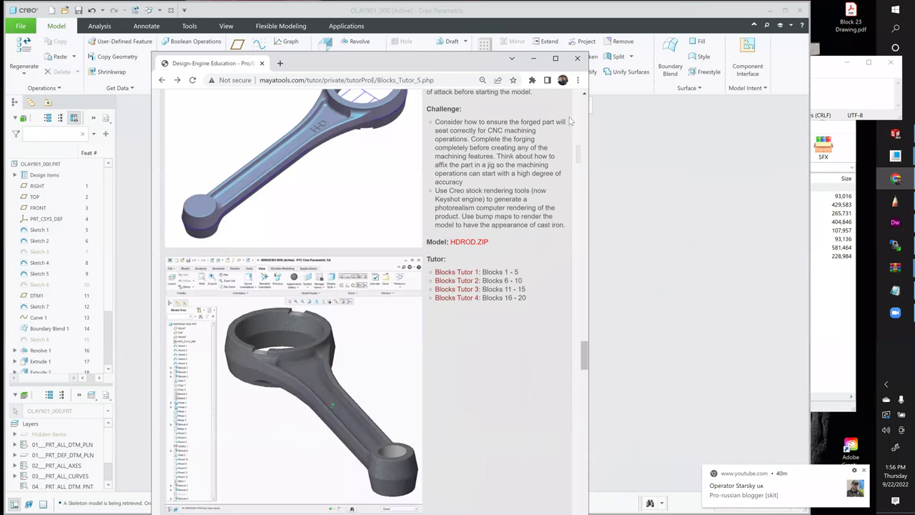
scroll(590, 122, "up", 5)
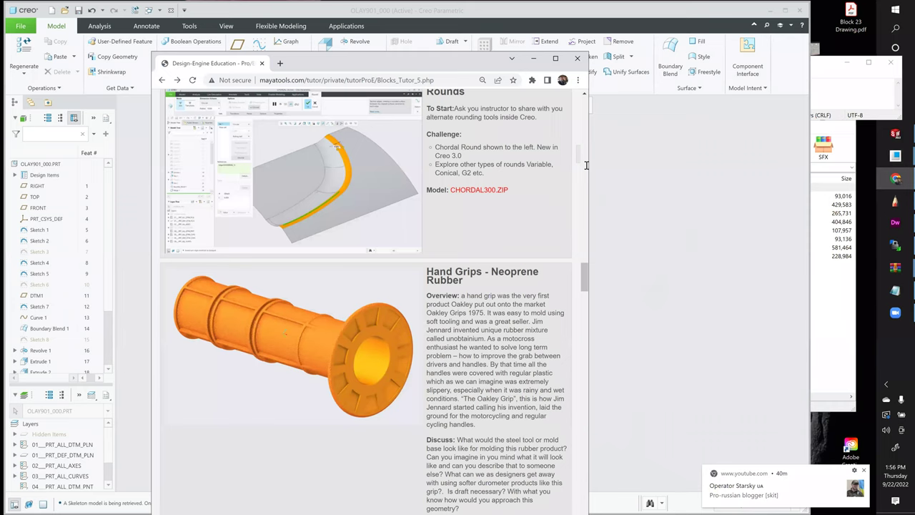
left_click_drag(588, 165, 716, 166)
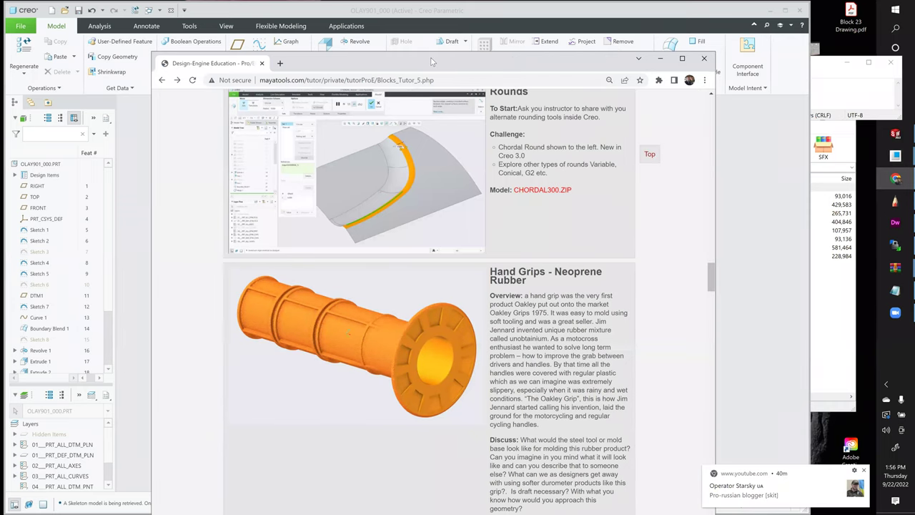
scroll(611, 217, "up", 5)
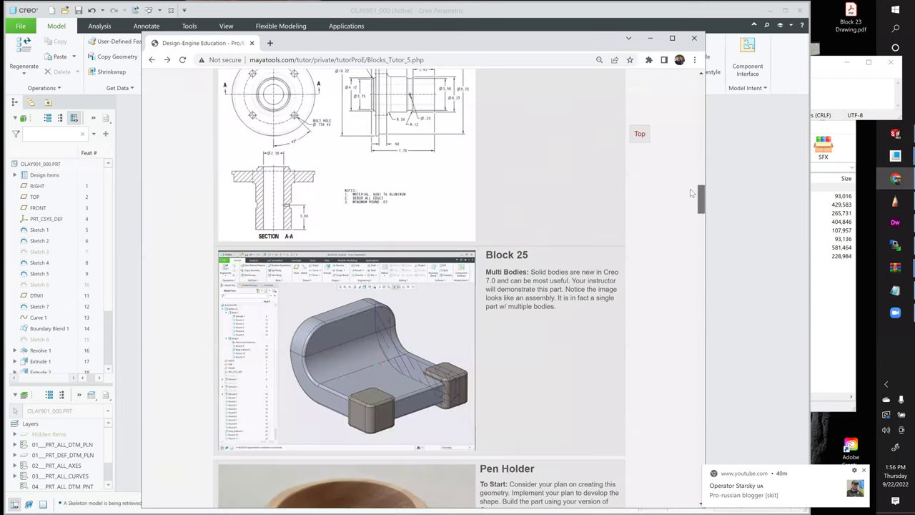
key("F5")
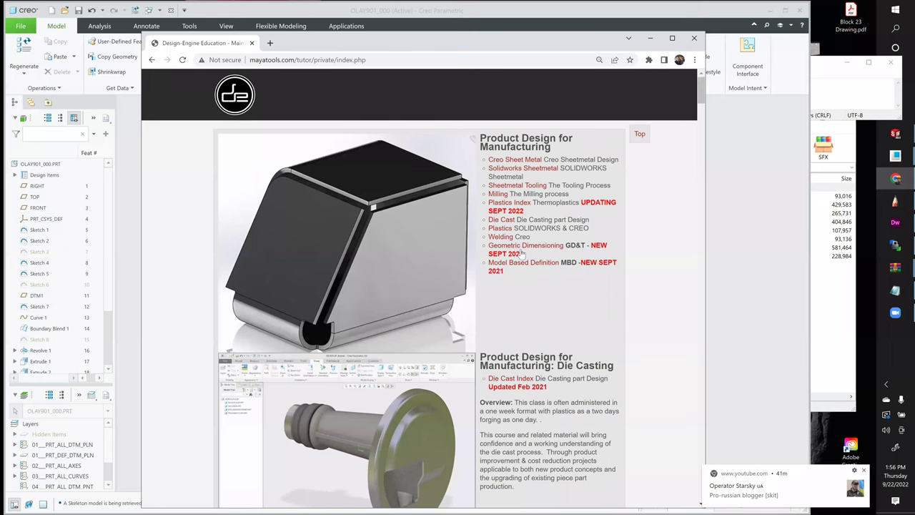
scroll(522, 254, "down", 5)
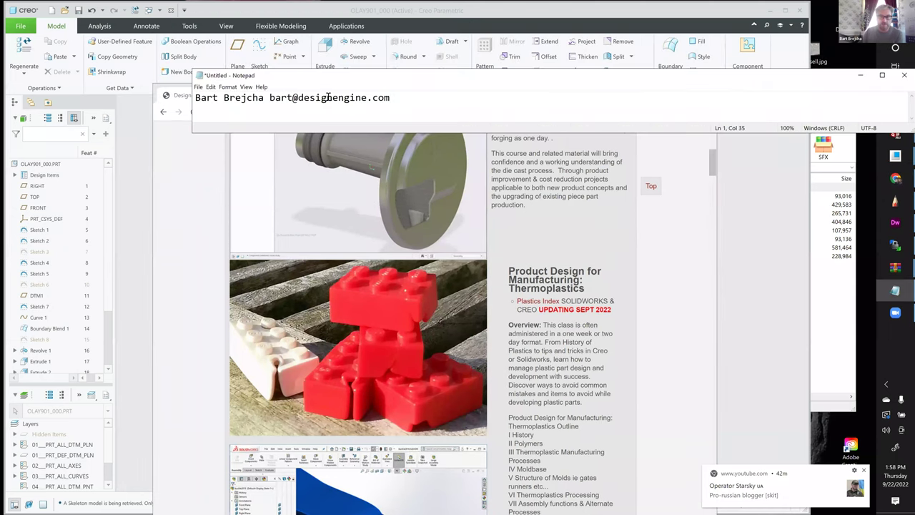
Step: Switch to Notepad and highlight the end of the contact e-mail's domain for viewing
left_click(328, 97)
key("Right")
key("Right")
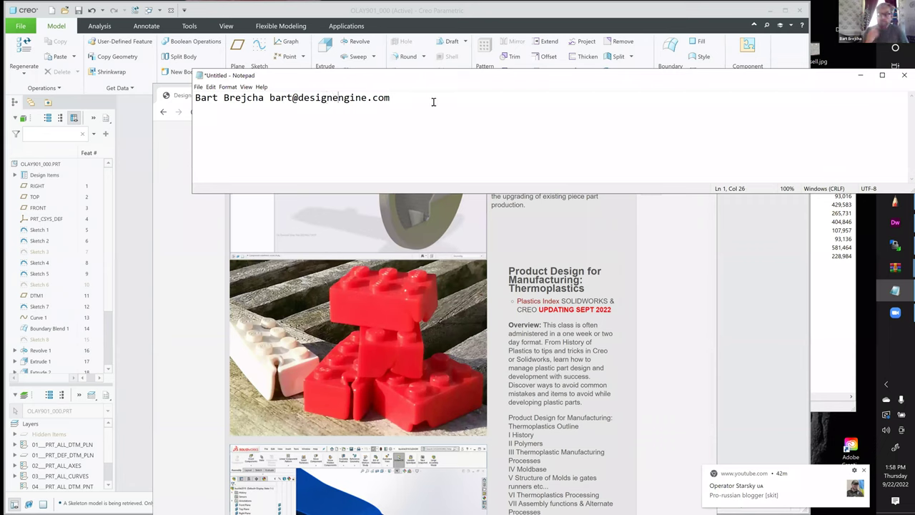
key("Left")
key("shift+End")
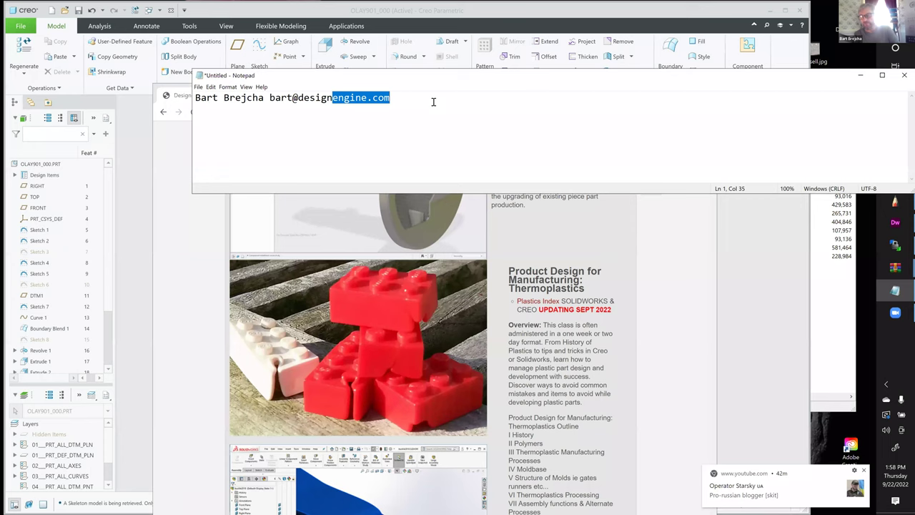
key("End")
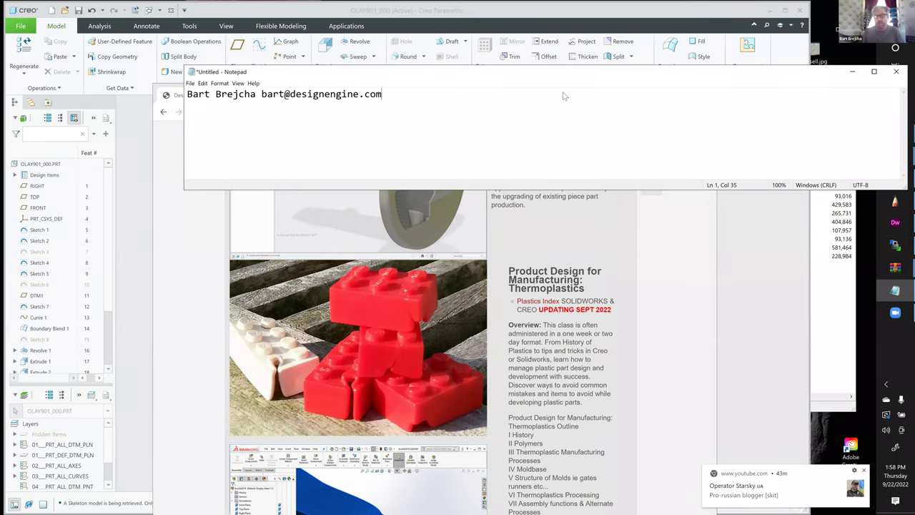
Step: Return to Chrome, open the Plastics Index course page and browse its polymers and thermoplastic processes outline
left_click(625, 254)
scroll(624, 257, "down", 1)
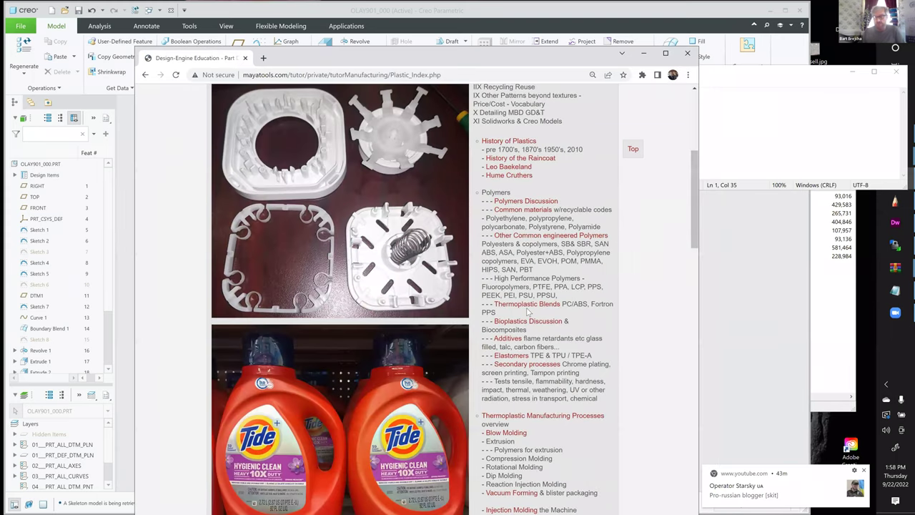
Step: Review the molding processes, moldbase and structure of molds topics in the Plastics Index outline and open the Runners page
scroll(529, 312, "down", 4)
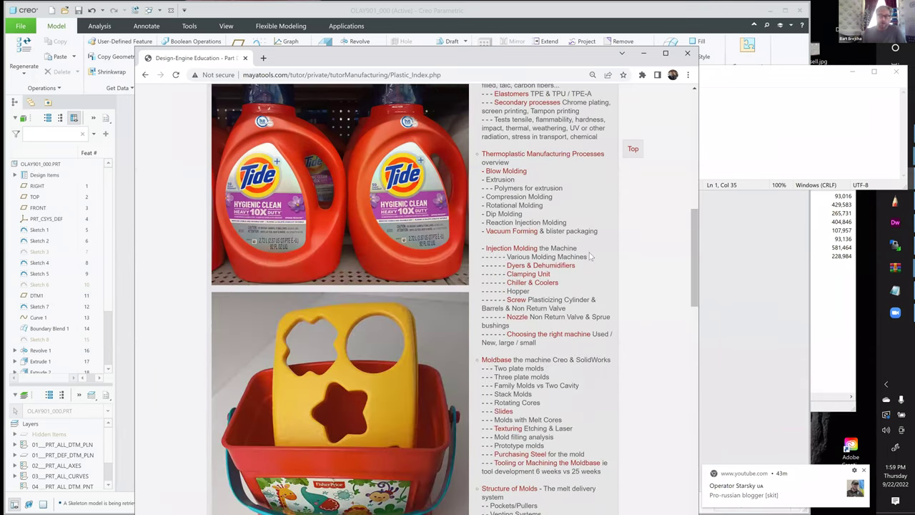
scroll(591, 253, "down", 2)
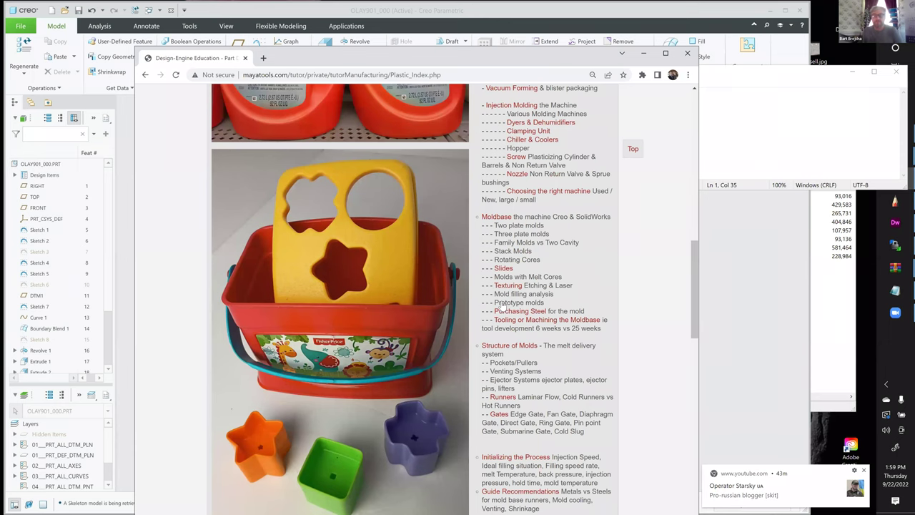
scroll(521, 293, "down", 1)
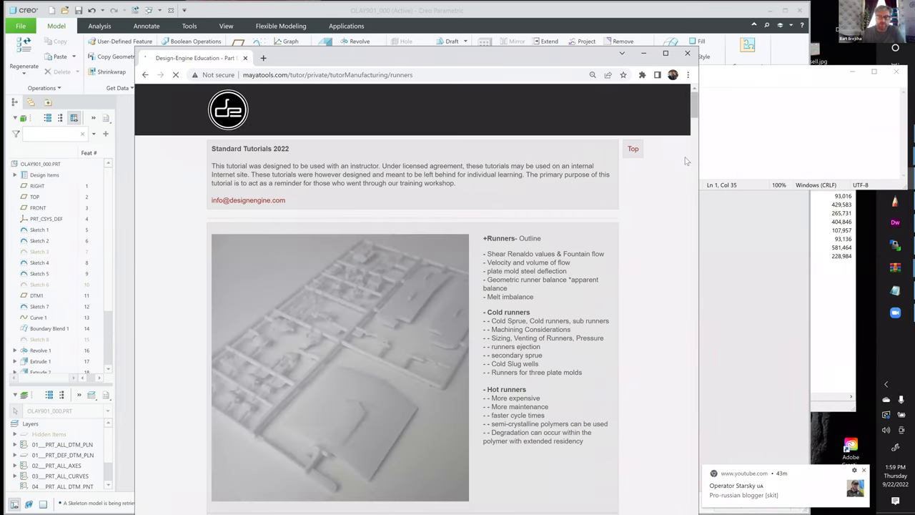
Step: Examine the Runners page's cold runner, sprue feed and runner layout sections, and return to the Plastics Index
scroll(678, 233, "down", 15)
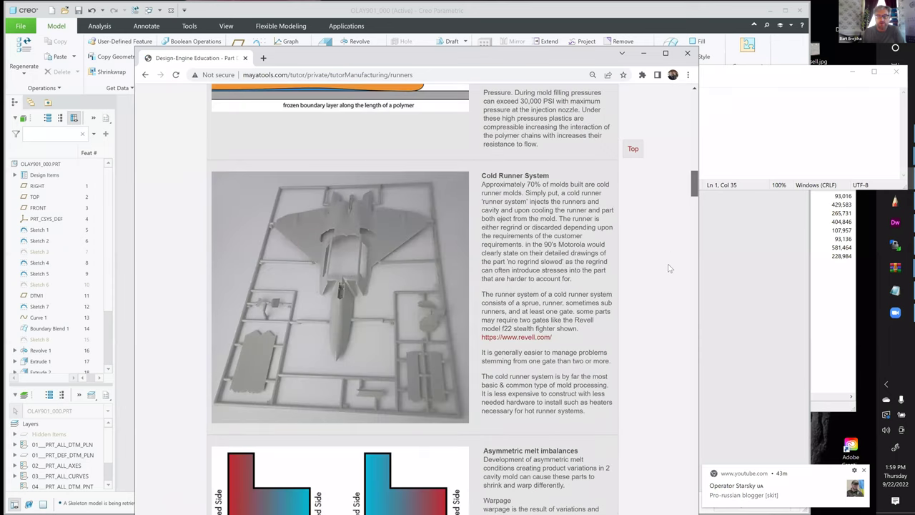
scroll(643, 301, "down", 15)
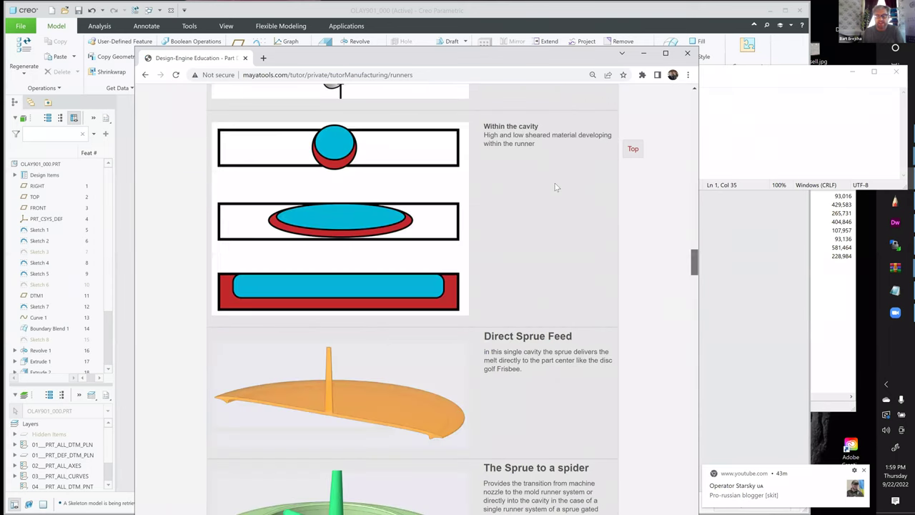
scroll(550, 161, "down", 10)
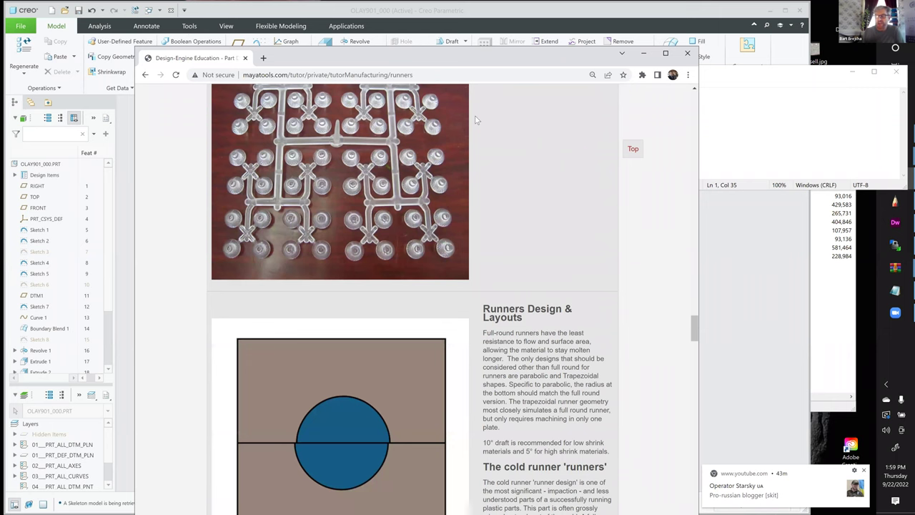
scroll(607, 93, "down", 10)
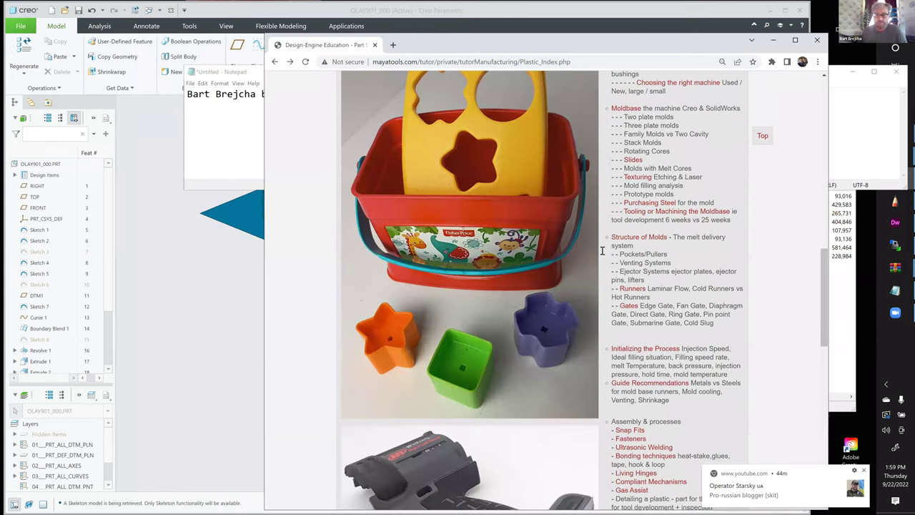
Step: Open the full-size Ingersoll Rand power tool housing image from the Plastics Index page
left_click(477, 297)
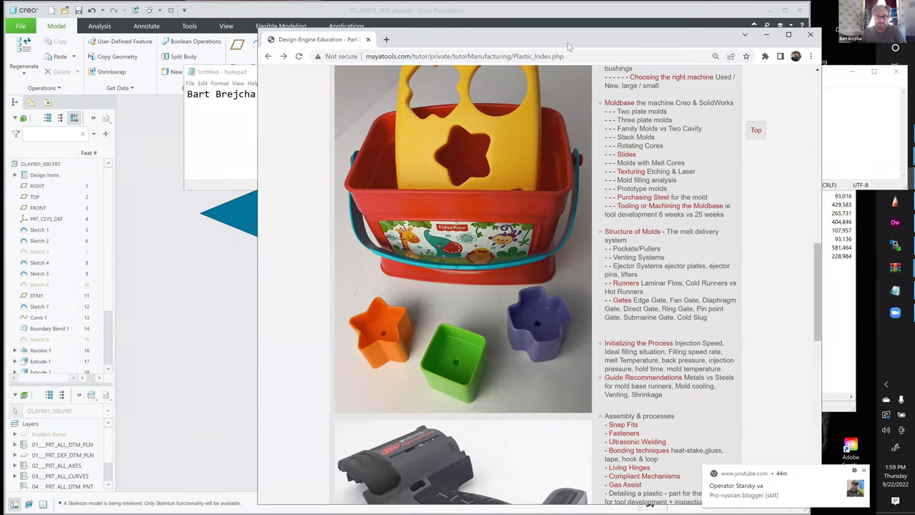
scroll(477, 295, "down", 4)
left_click(477, 295)
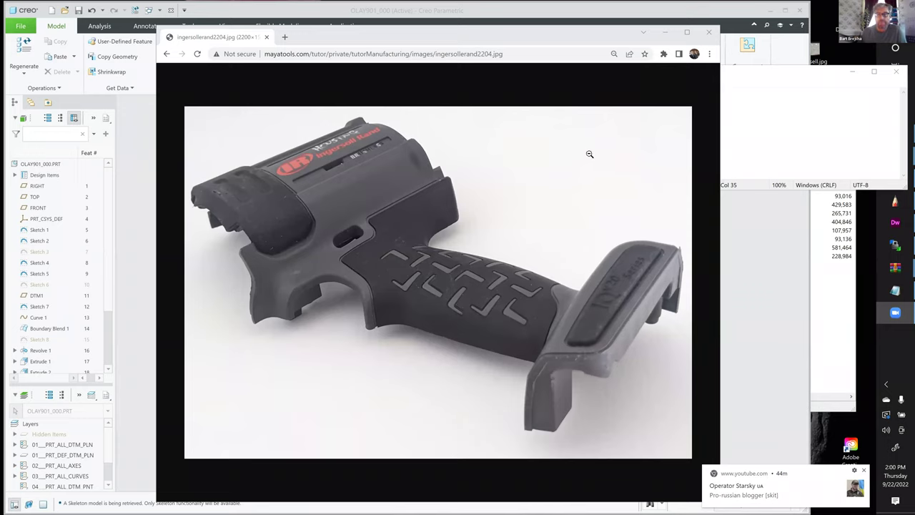
Step: Close the browser image and switch back to Creo Parametric, bringing the OLAY901_000 skeleton model in front of Notepad
left_click(644, 40)
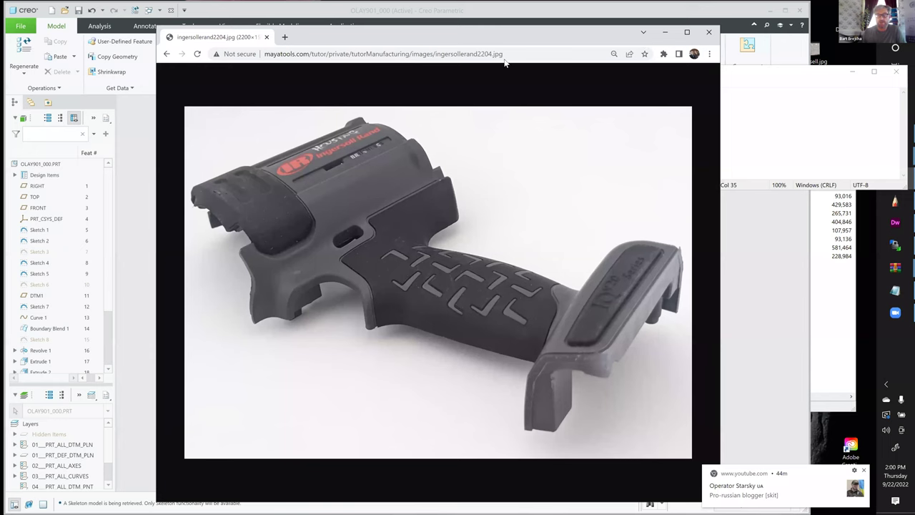
key("ctrl+w")
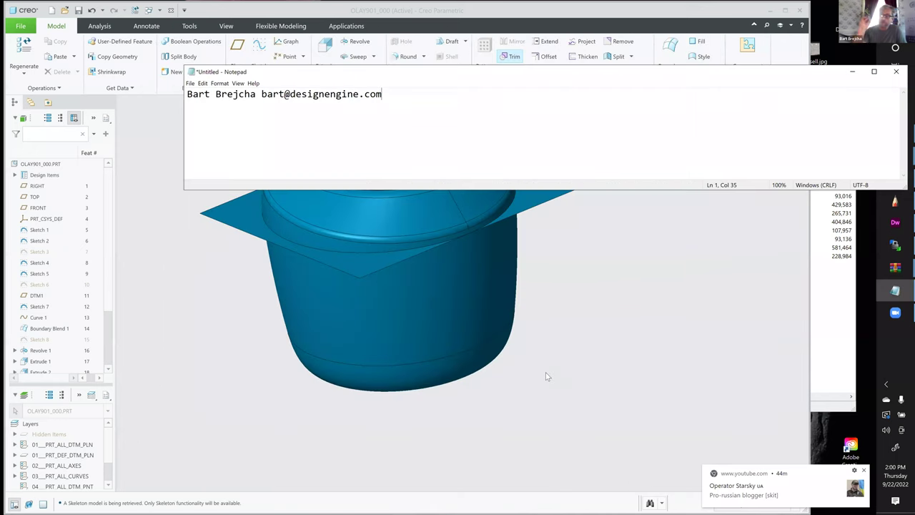
left_click(546, 377)
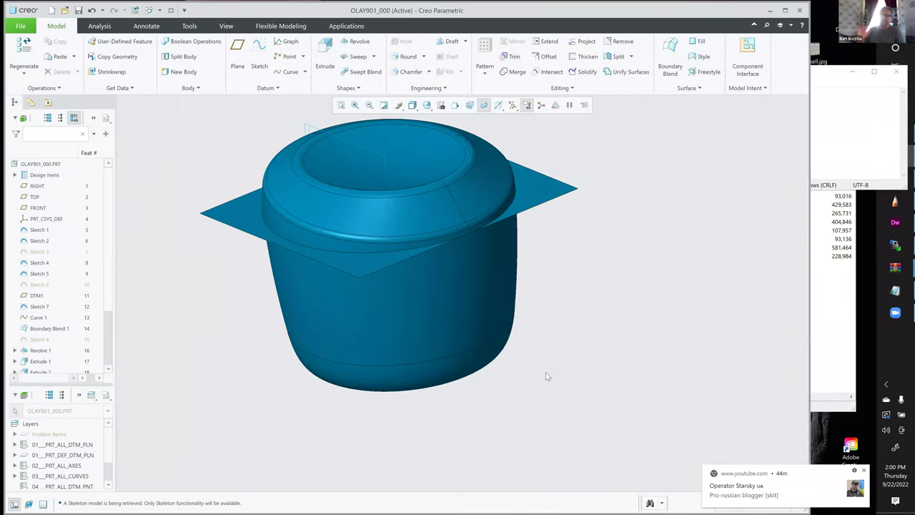